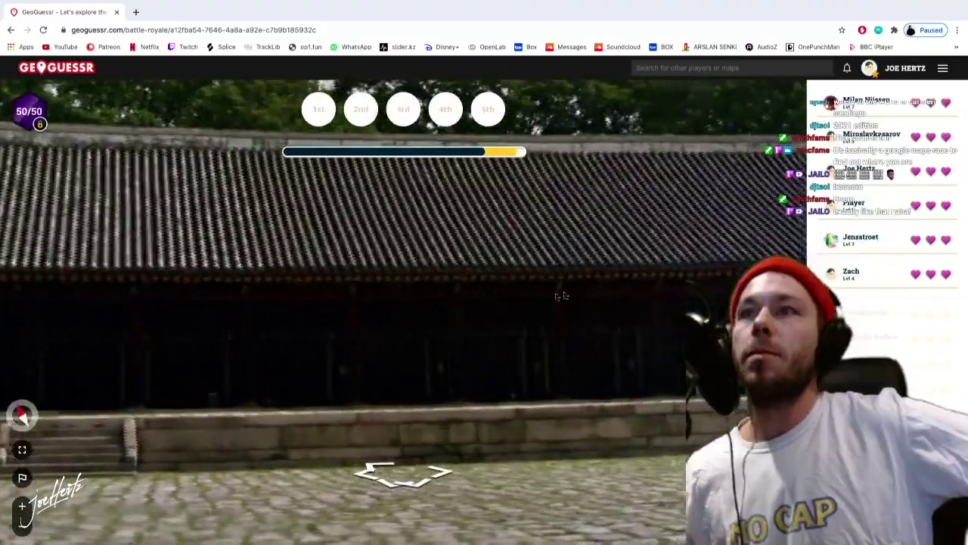
Explore the temple grounds and read the information sign for clues to the country, and submit a guess.
left_click_drag(302, 318, 218, 305)
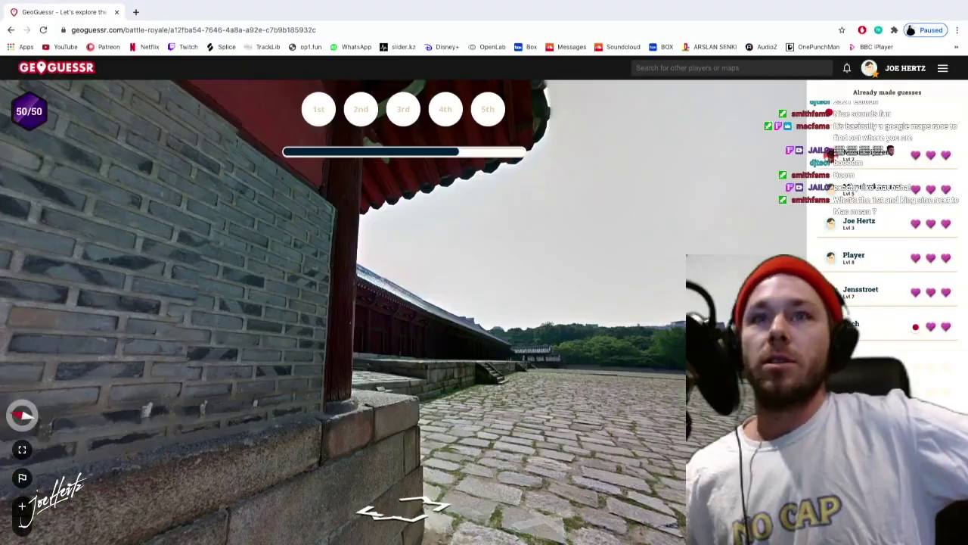
left_click(333, 314)
left_click_drag(322, 312, 617, 401)
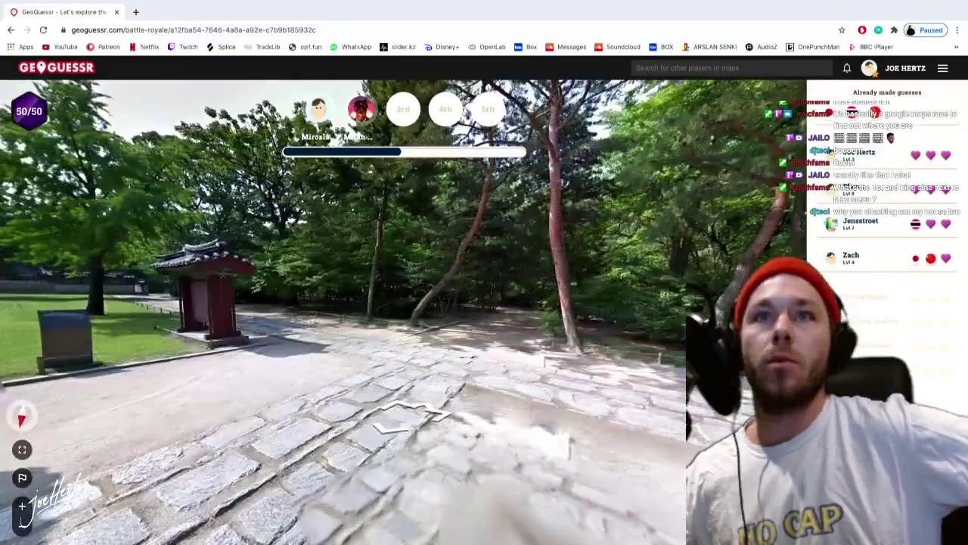
left_click(423, 325)
left_click_drag(409, 314, 575, 333)
scroll(387, 340, "up", 6)
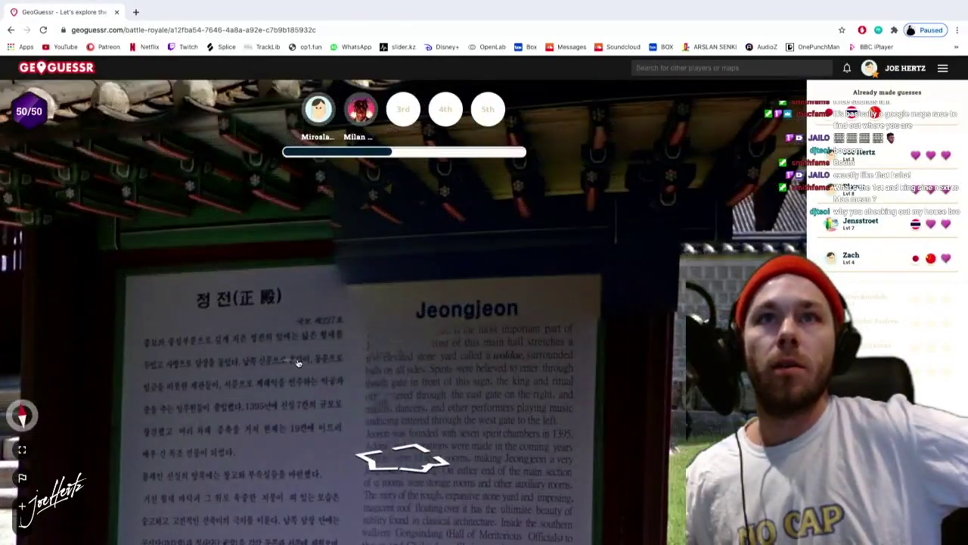
left_click(697, 531)
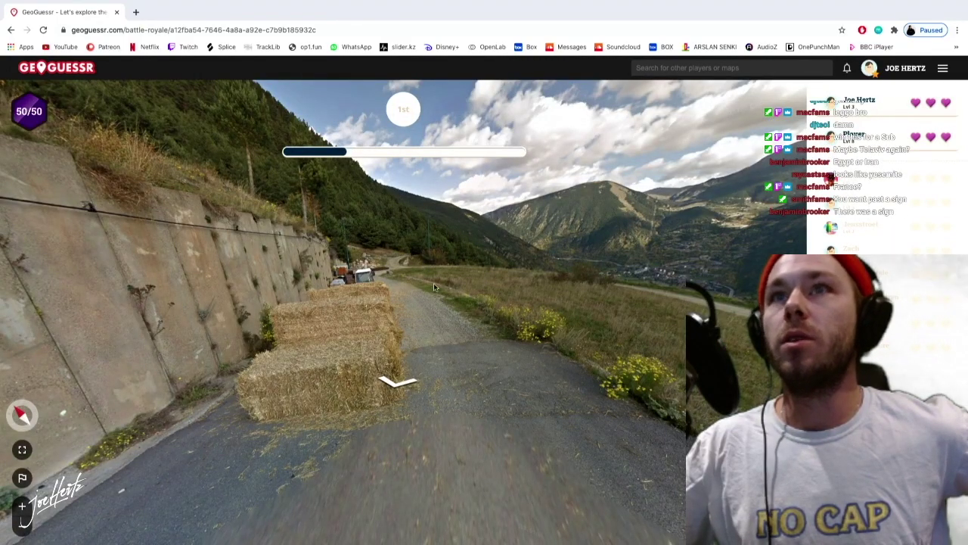
Examine the mountain road and surrounding valley from several directions for clues to the country.
left_click_drag(433, 283, 573, 324)
left_click_drag(303, 326, 575, 333)
left_click_drag(189, 333, 419, 348)
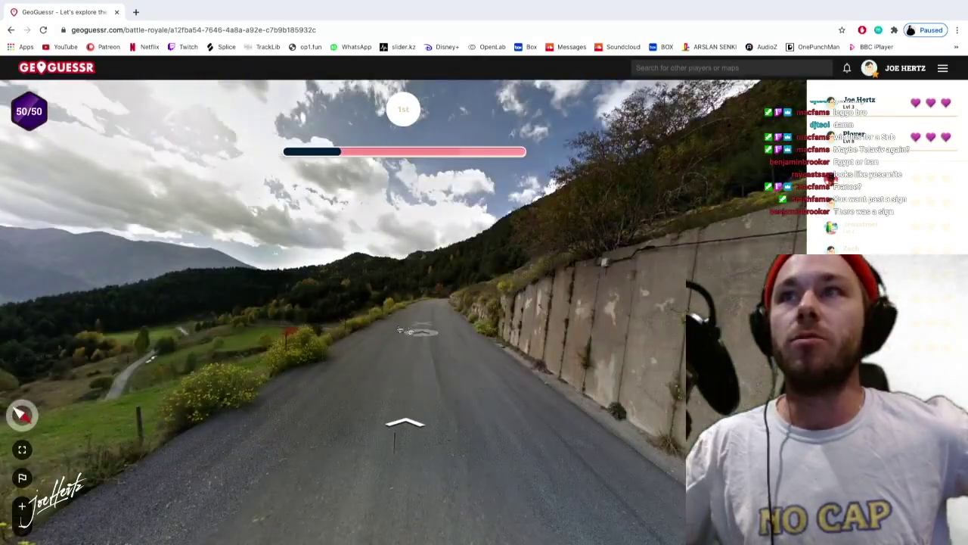
key("Left")
key("Left")
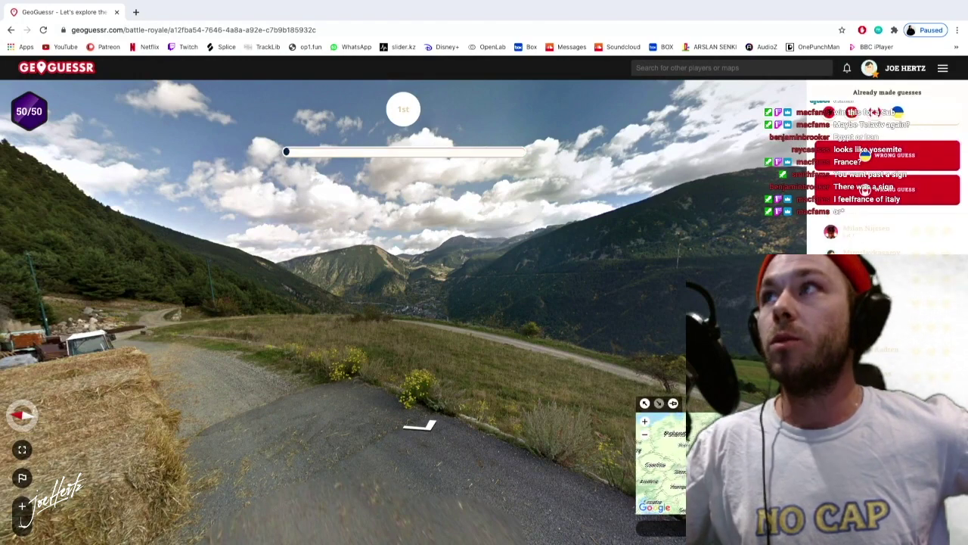
scroll(780, 463, "up", 5)
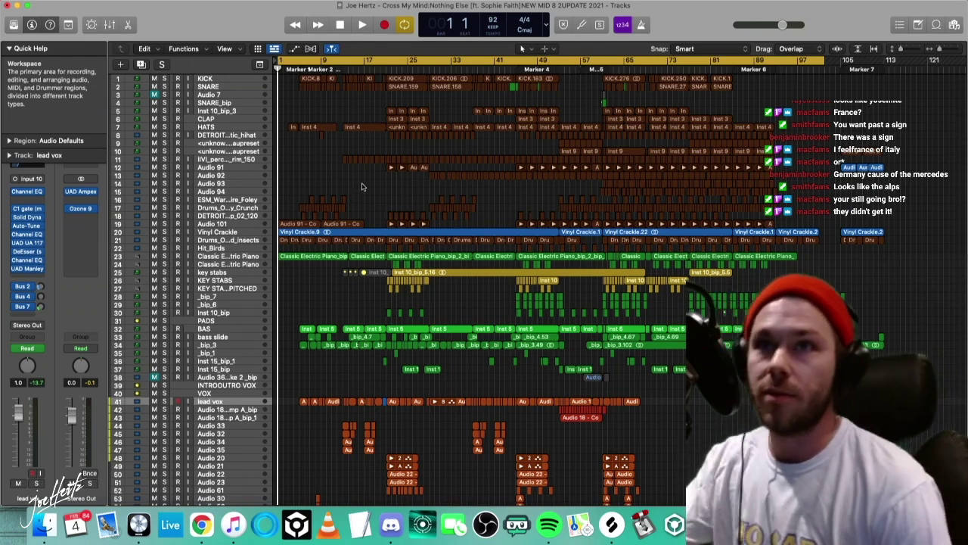
Look over the project's track list, the arranged regions and the mixer's channel strips.
scroll(363, 188, "up", 8)
scroll(388, 171, "down", 4)
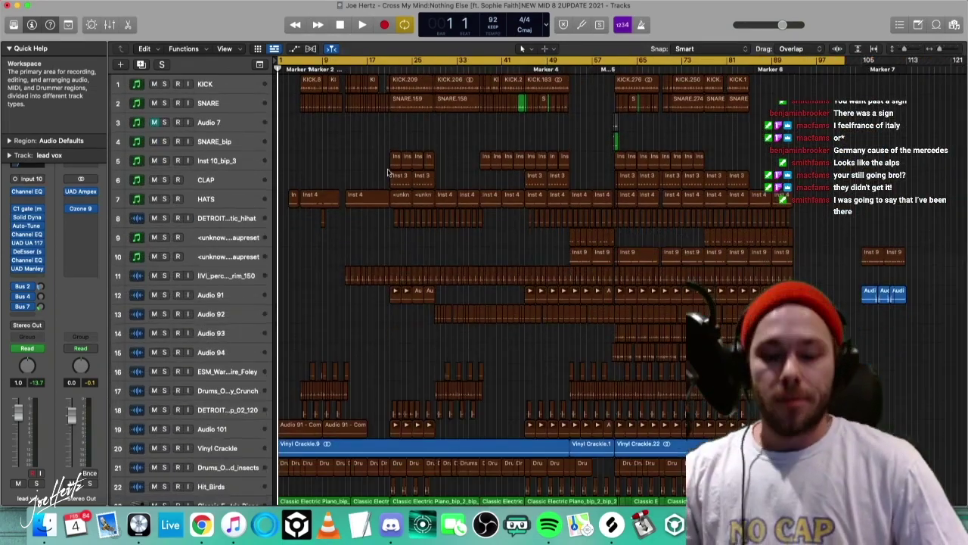
key("x")
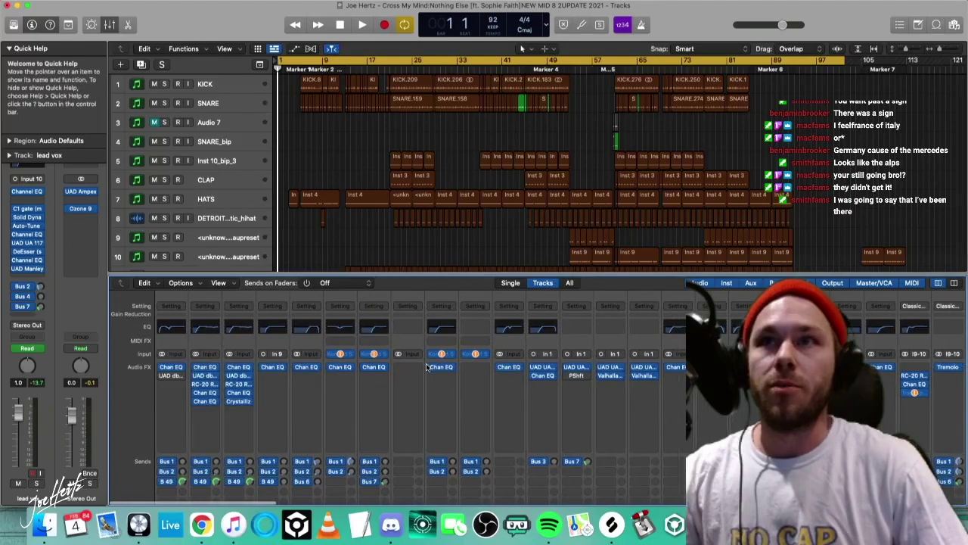
scroll(372, 376, "down", 5)
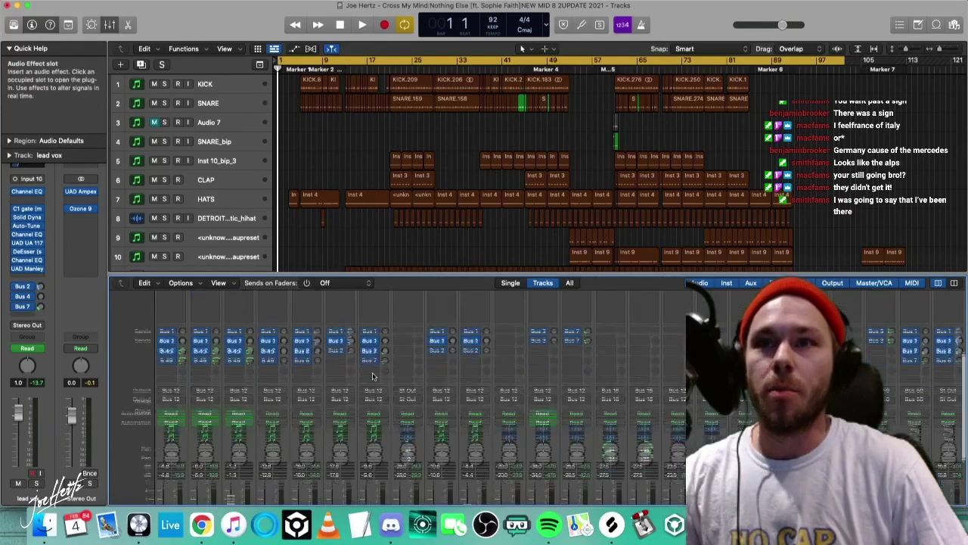
scroll(373, 374, "up", 5)
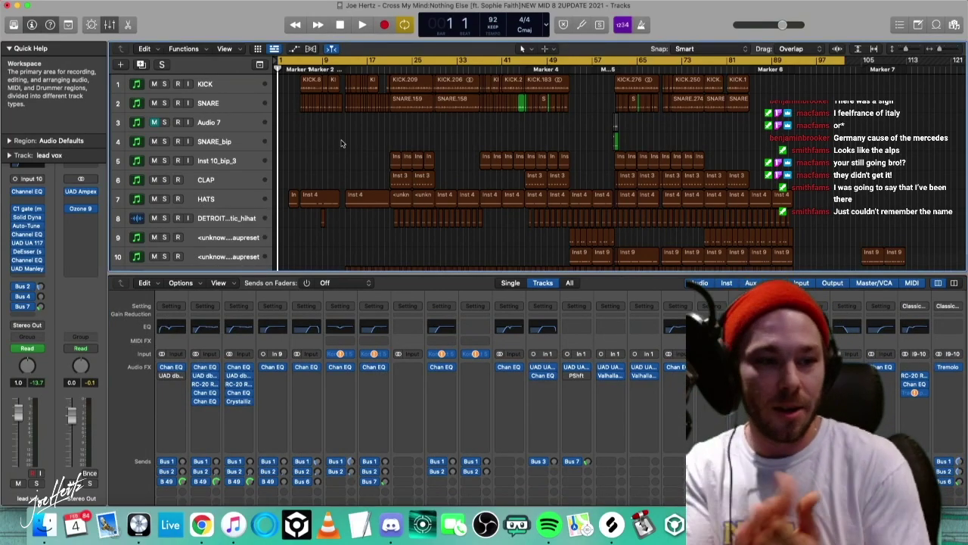
key("x")
scroll(391, 185, "down", 10)
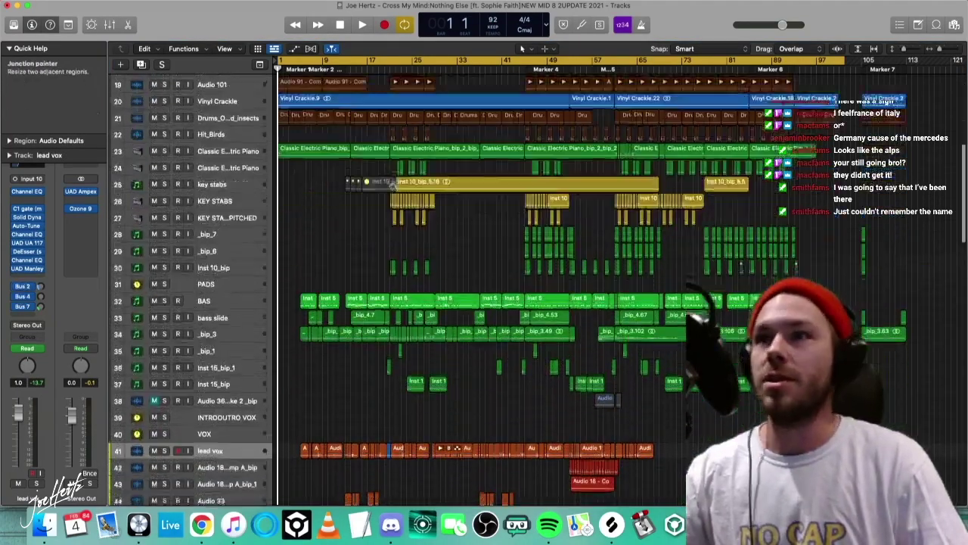
Start playback from the beginning and reset the stereo output volume to 0.0 dB.
key("space")
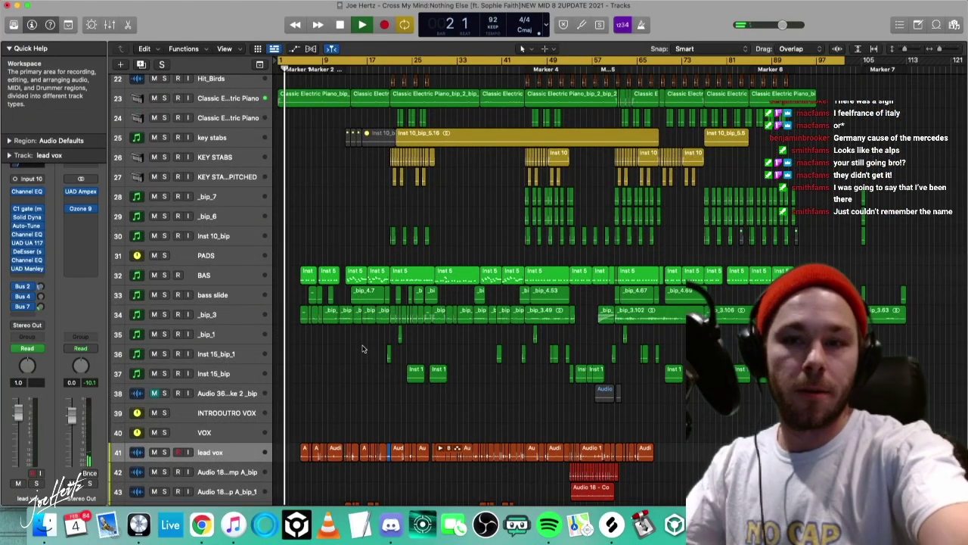
left_click_drag(73, 426, 73, 420)
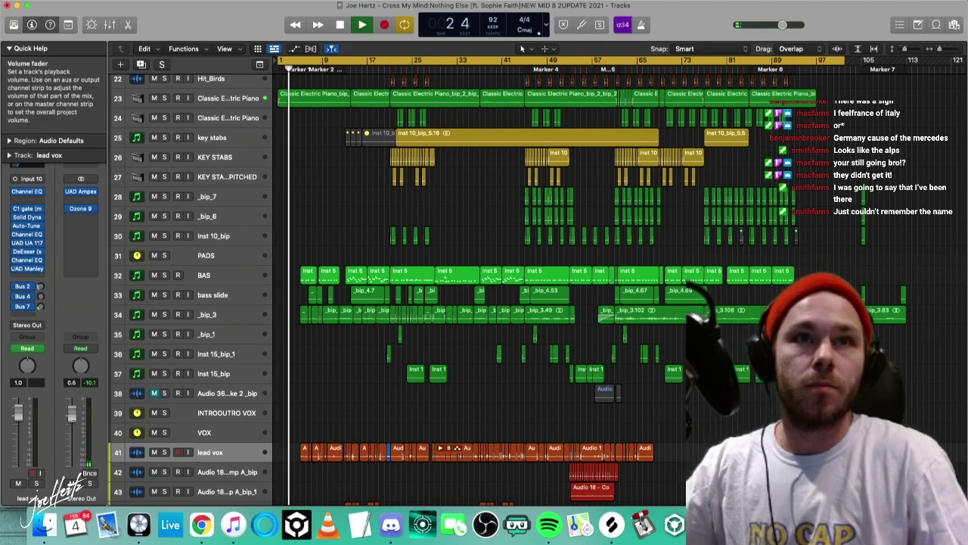
left_click(74, 421, "alt")
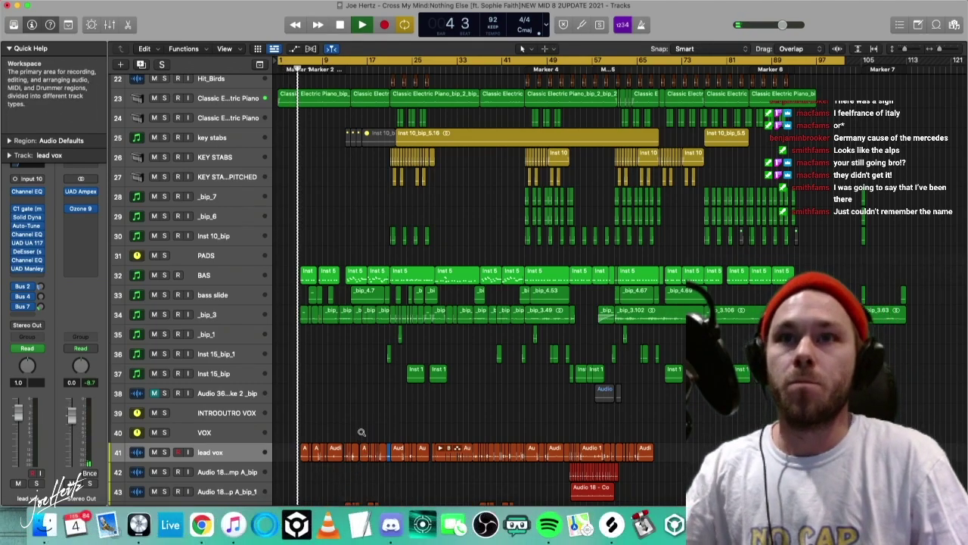
Listen through the song while examining the whole arrangement, from the drums down to the last audio tracks.
scroll(361, 431, "down", 4)
scroll(370, 392, "down", 3)
scroll(372, 392, "down", 2)
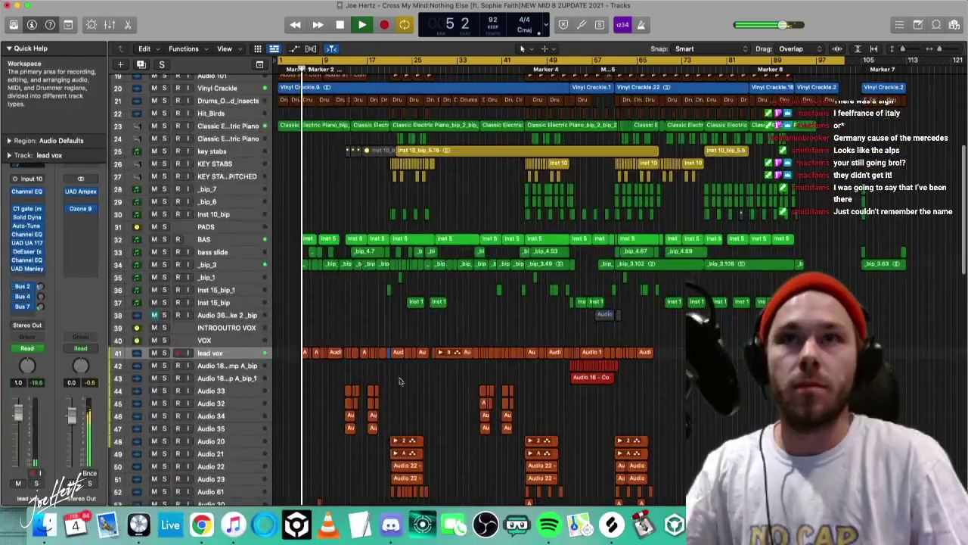
scroll(425, 376, "down", 2)
scroll(405, 388, "down", 3)
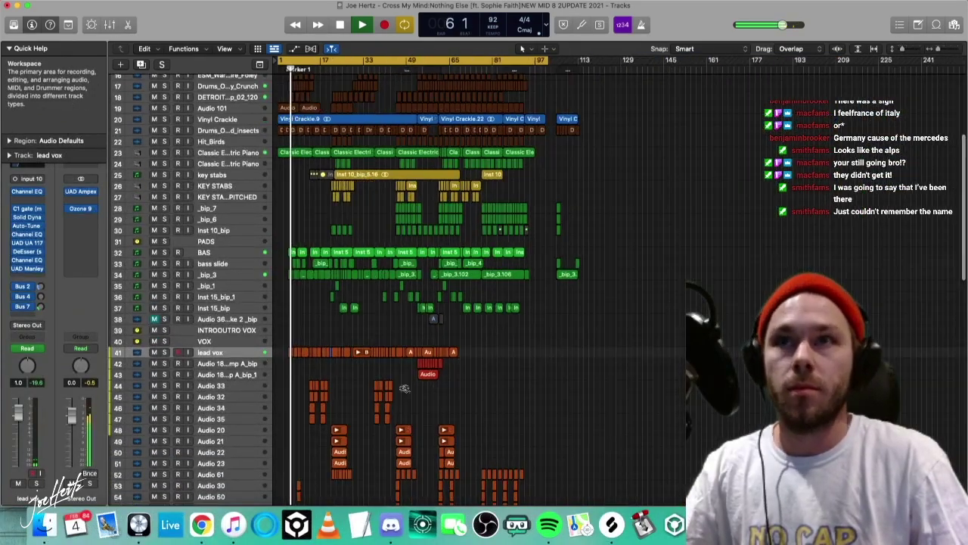
scroll(465, 413, "up", 4)
scroll(499, 409, "down", 5)
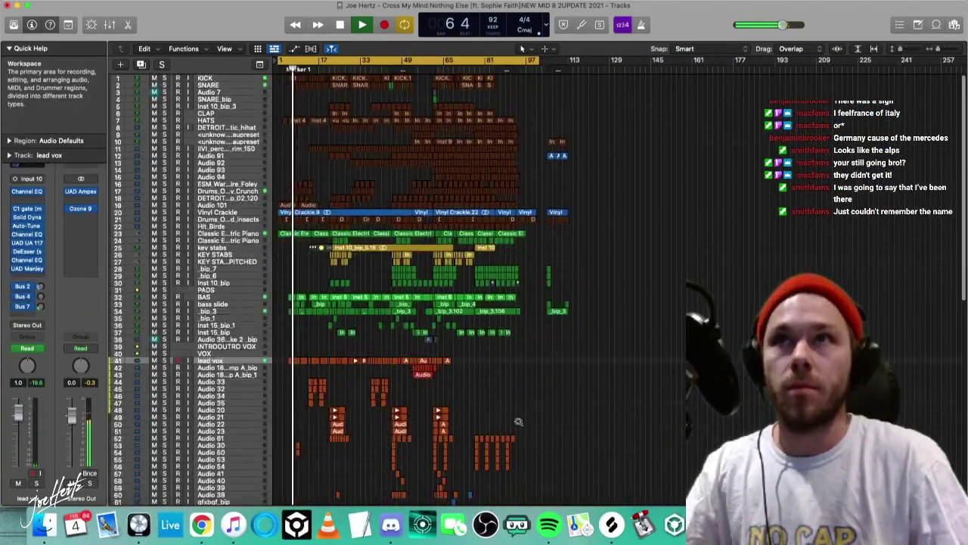
scroll(522, 399, "down", 2)
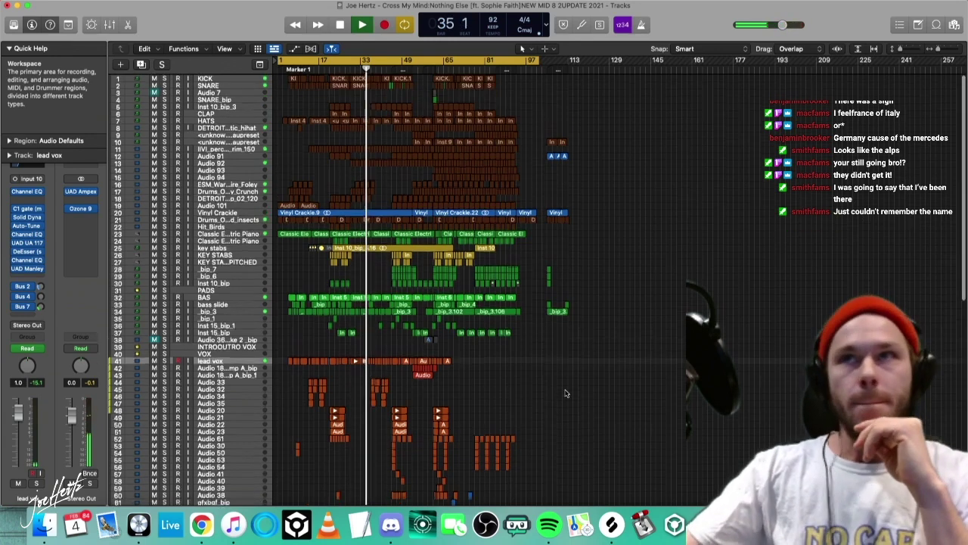
scroll(554, 396, "up", 3)
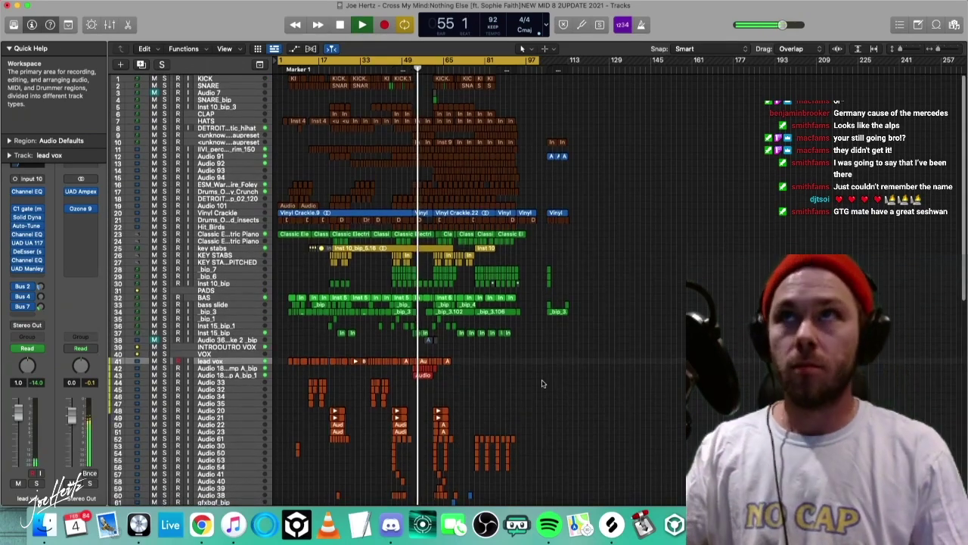
scroll(541, 384, "down", 2)
scroll(542, 383, "down", 2)
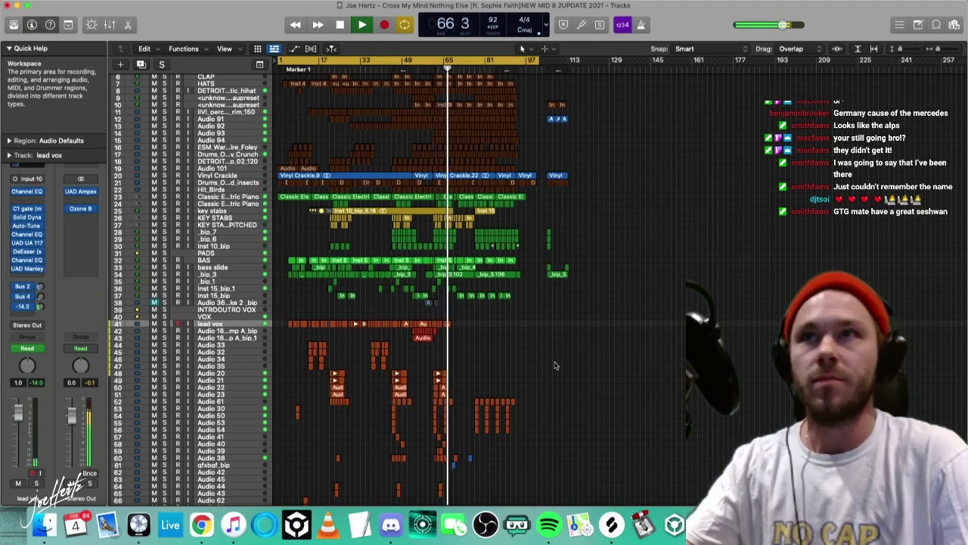
scroll(555, 366, "down", 15)
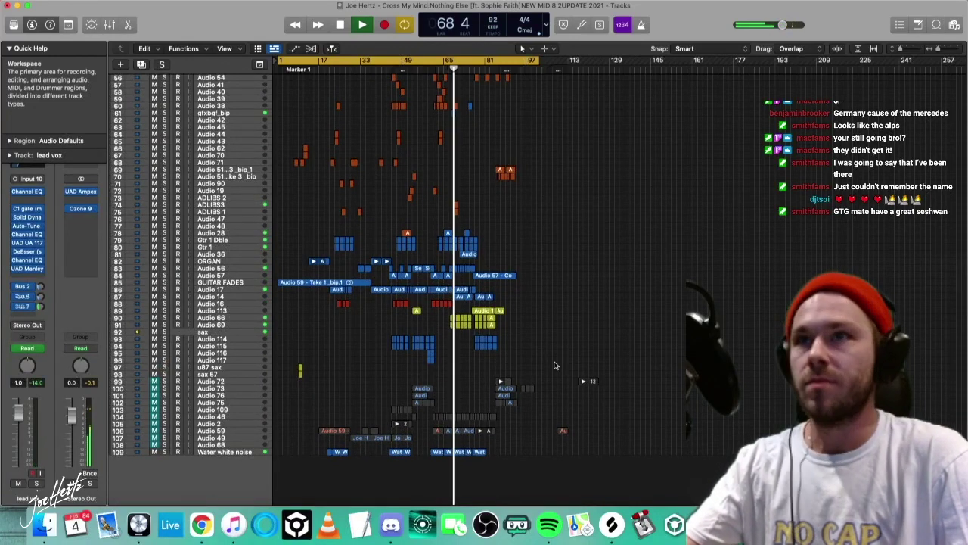
Select the Audio 66 track and raise the volume of its sax bus to -9.2 dB.
left_click(208, 319)
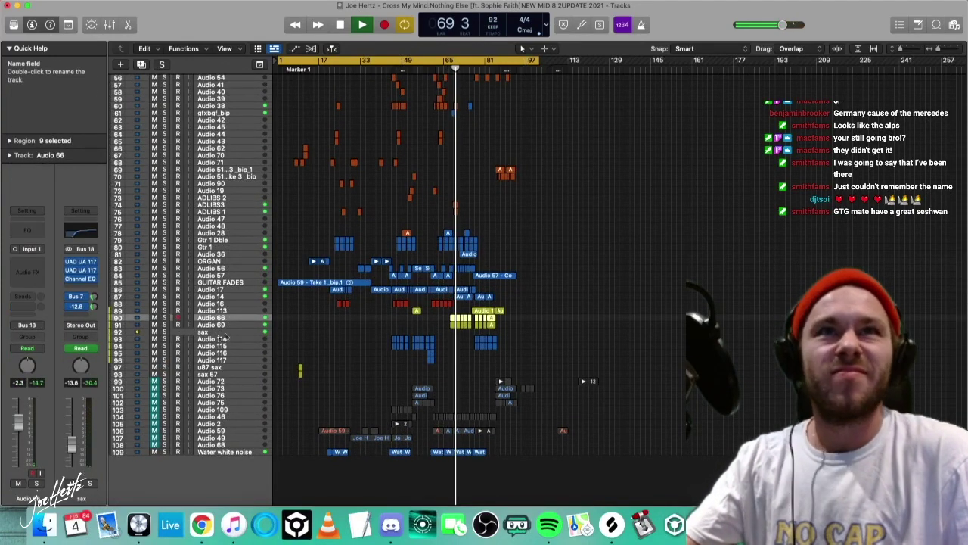
key("x")
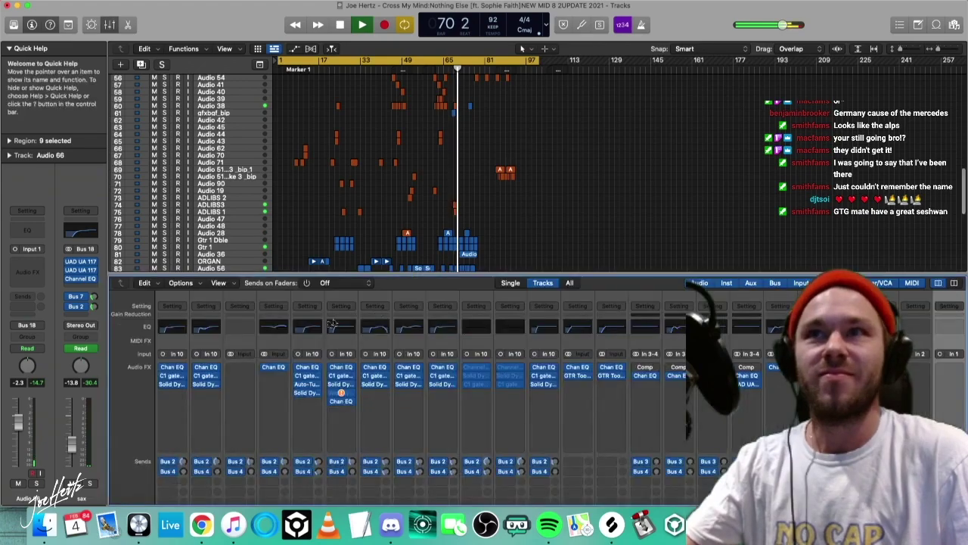
key("x")
key("x")
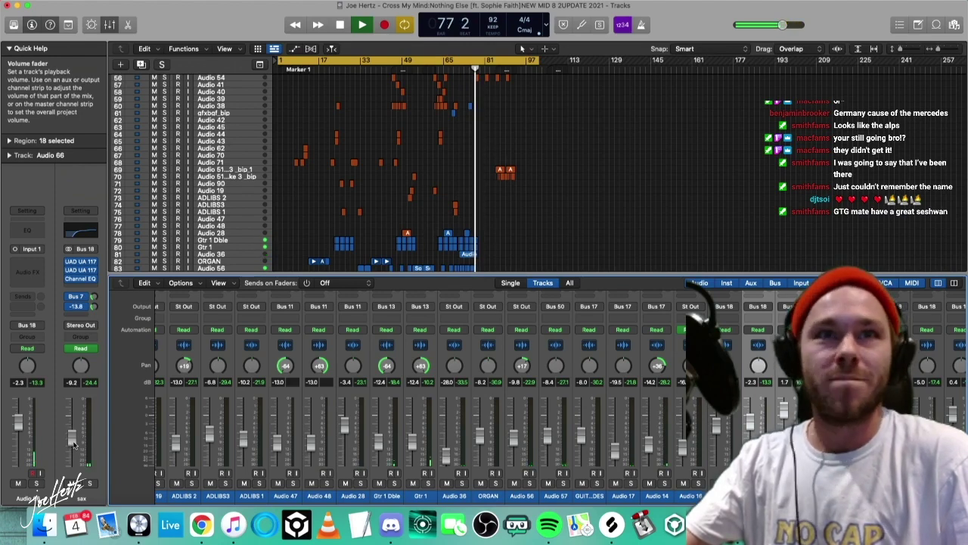
key("x")
Examine the Audio 66 and Audio 69 regions and the neighbouring tracks up close, and clear the region selection.
key("super+Down")
key("super+Down")
key("super+Down")
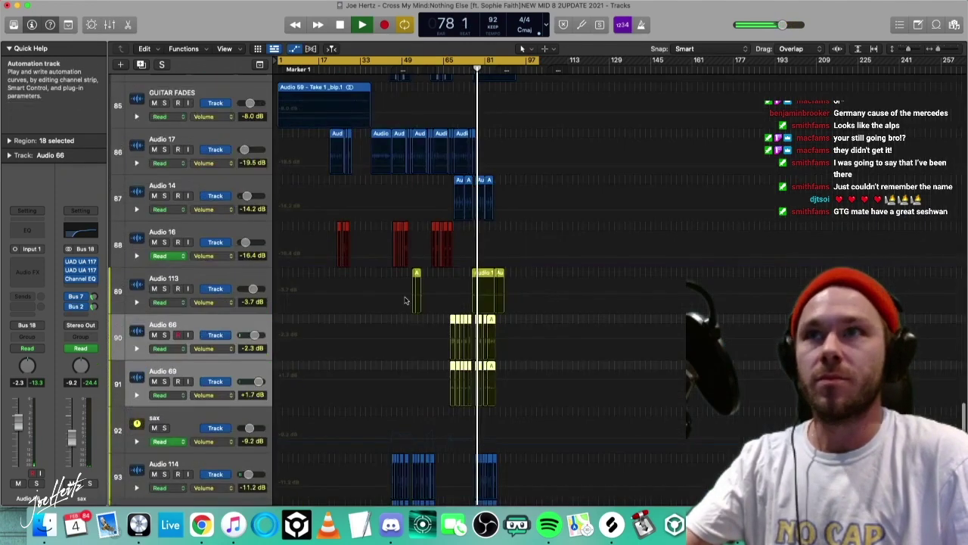
key("super+Up")
key("super+Up")
key("super+Up")
key("super+Up")
key("super+Up")
left_click(525, 305)
key("super+Down")
key("super+Down")
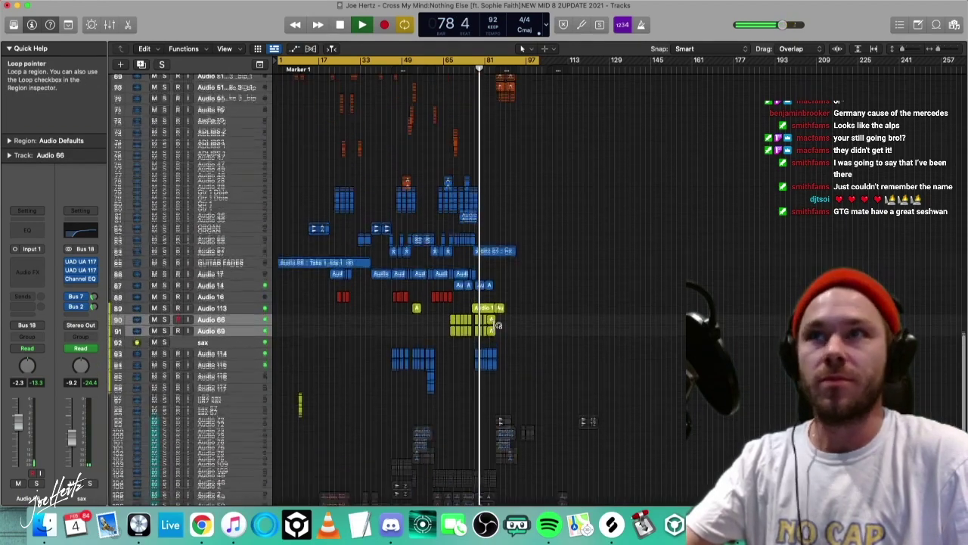
key("super+Right")
key("super+Right")
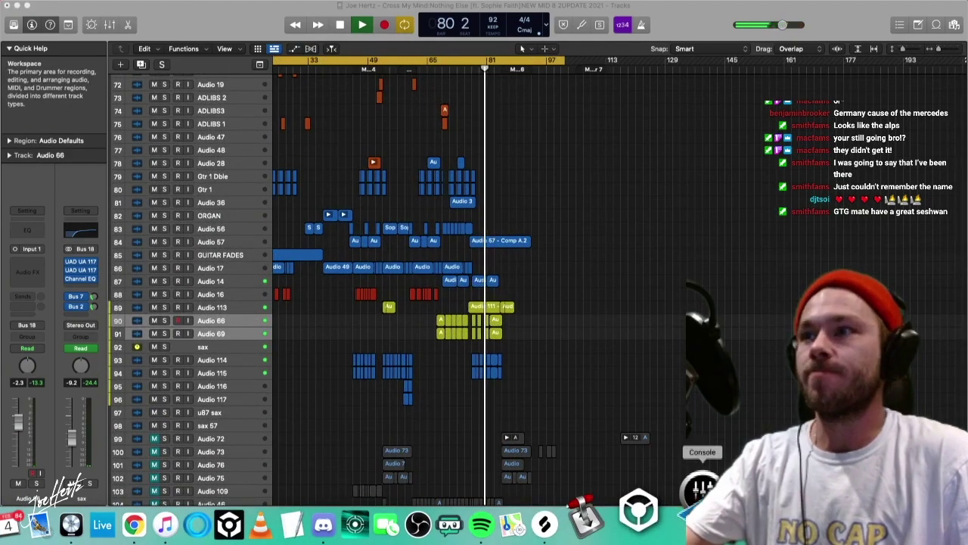
Open the Console application to check the audio interface's channels and DSP load, and quit it.
left_click(703, 490)
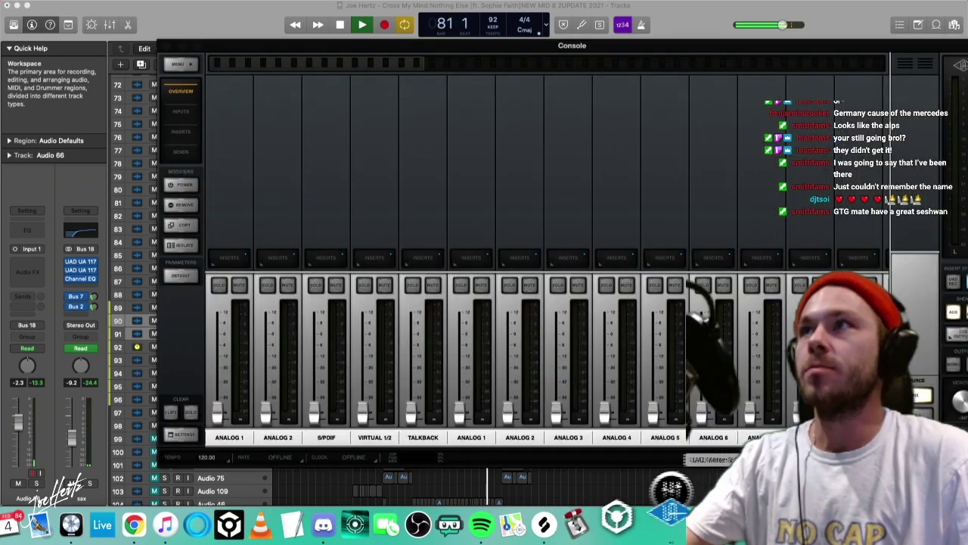
key("super+q")
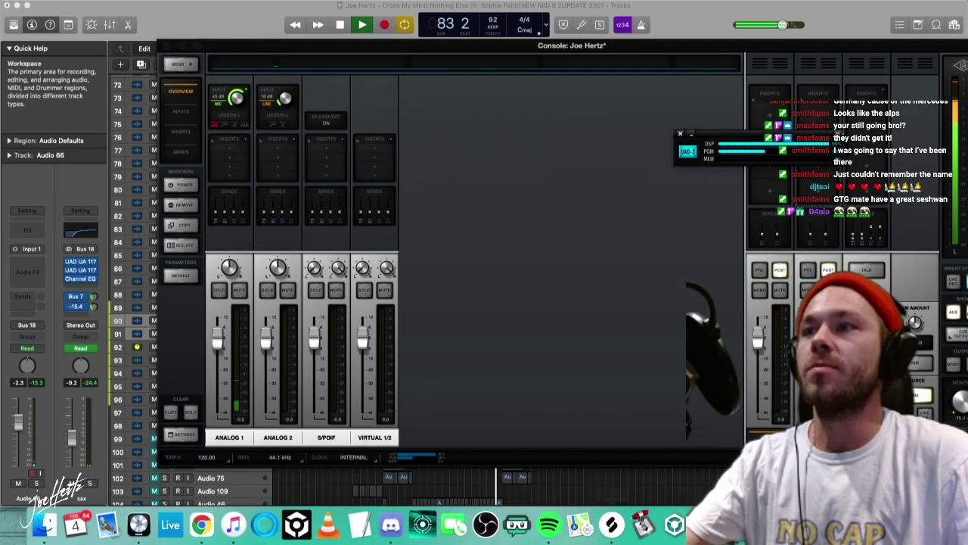
left_click(619, 492)
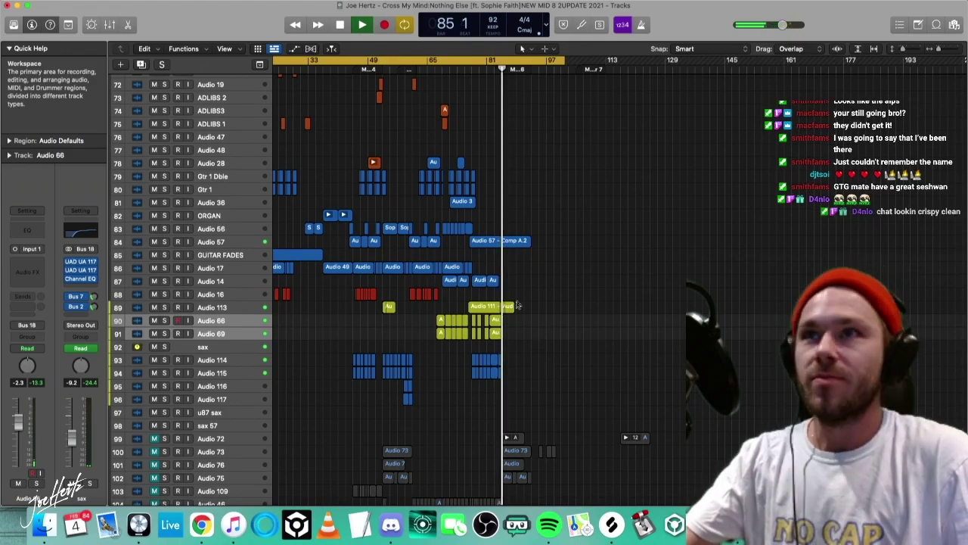
Shorten the cycle area so that it ends at about bar 93.
key("super+Right")
key("super+Right")
key("super+Down")
key("super+Down")
key("super+Down")
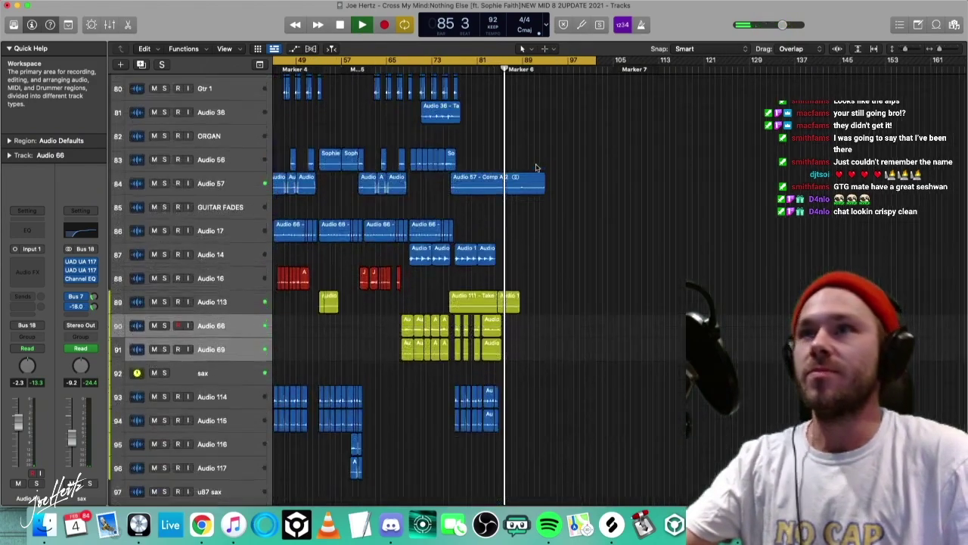
scroll(568, 182, "up", 8)
scroll(567, 189, "down", 5)
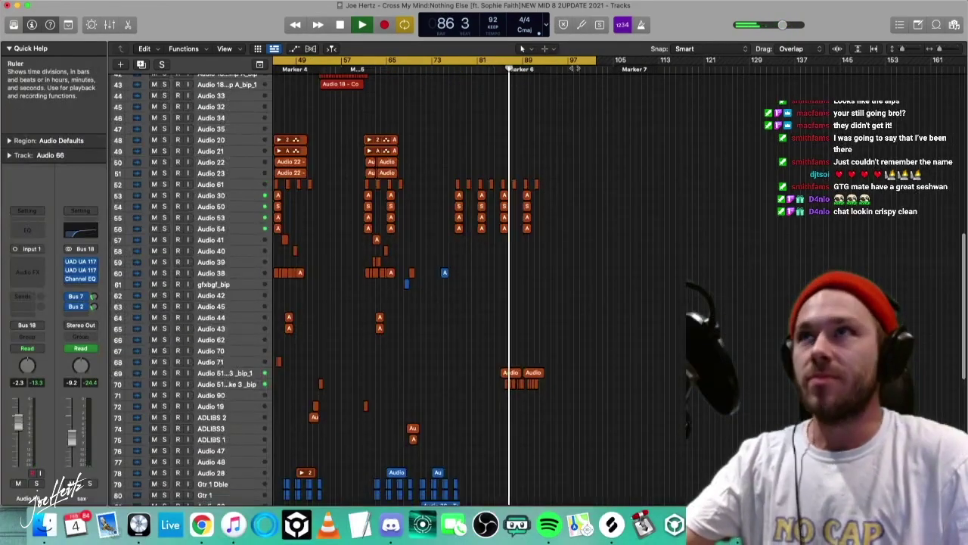
left_click_drag(596, 60, 533, 60)
scroll(453, 179, "down", 5)
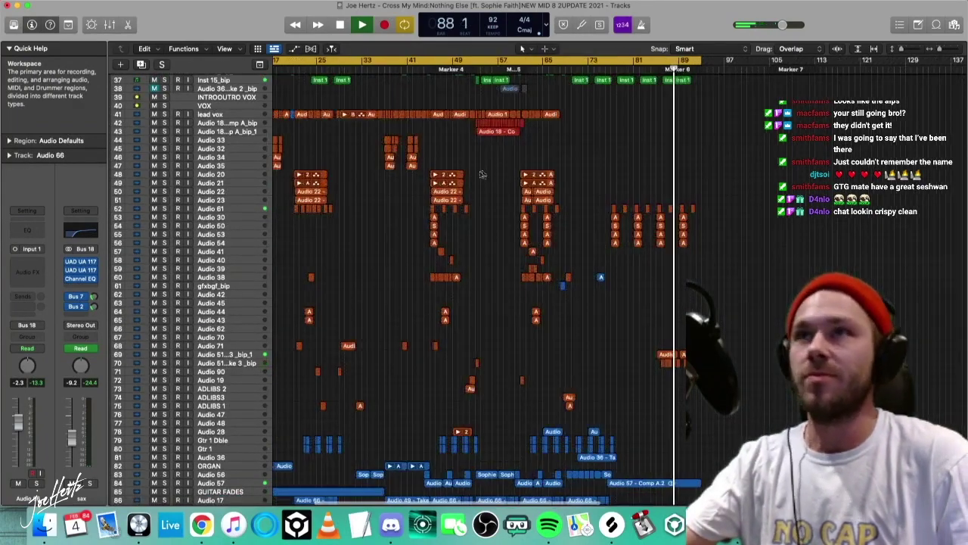
scroll(336, 177, "up", 10)
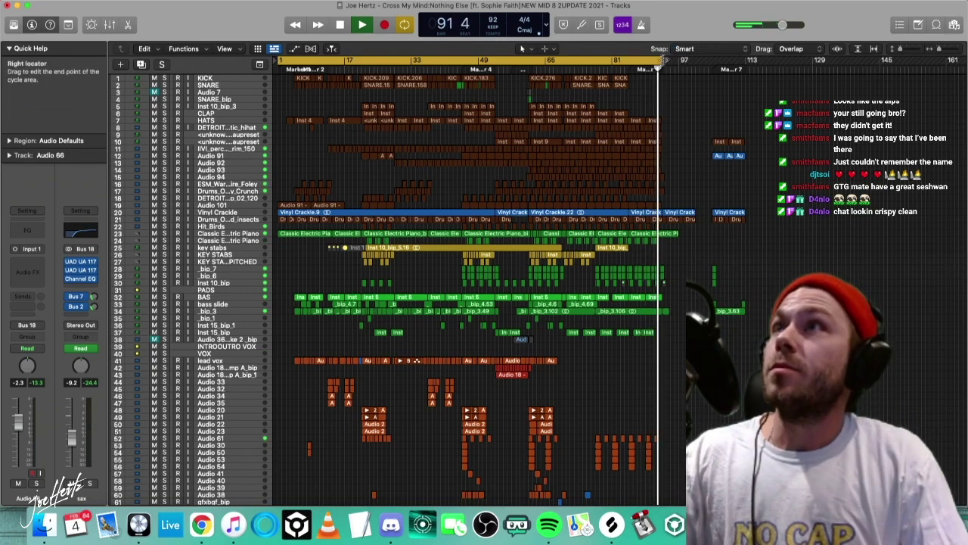
Fine-tune the cycle area's end at about bar 93 and open the UAD meter to check the DSP load.
left_click_drag(662, 61, 671, 61)
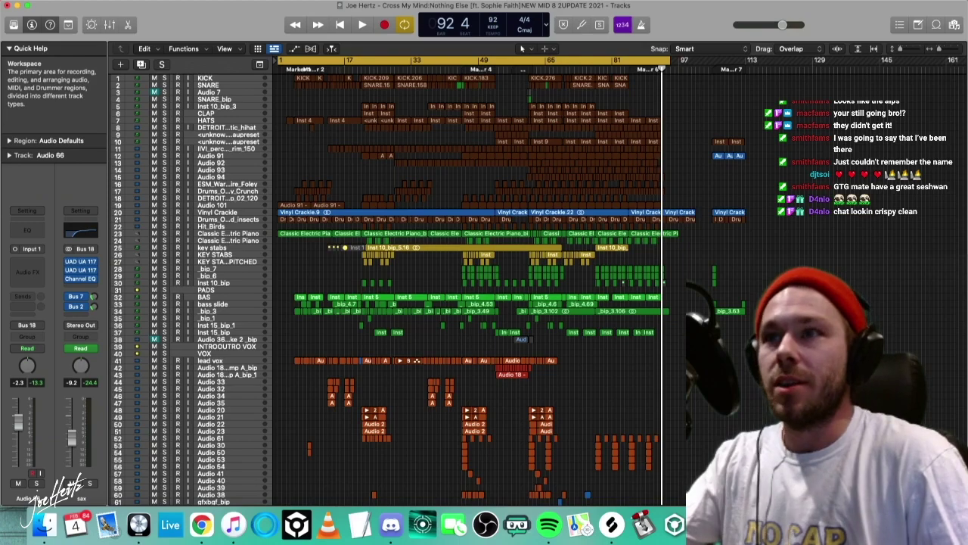
scroll(563, 344, "down", 12)
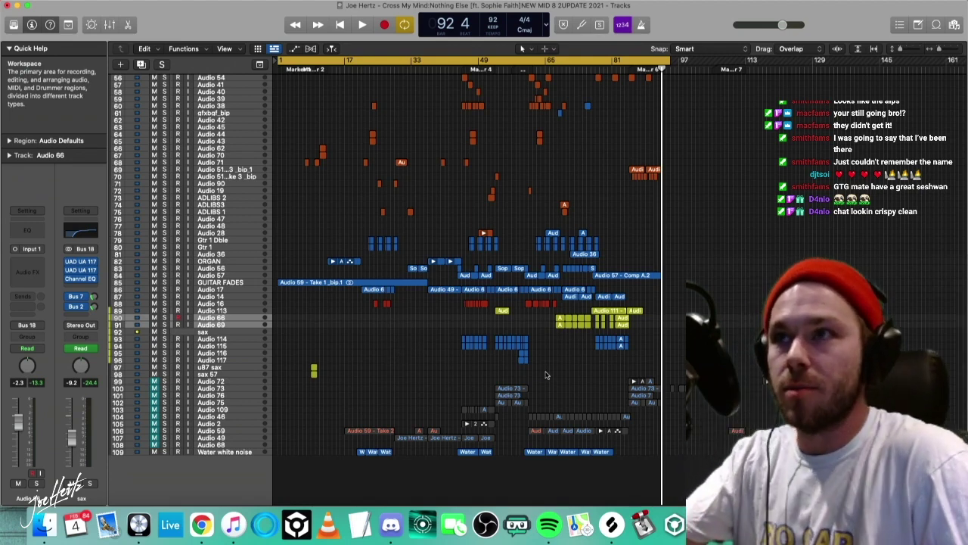
left_click(720, 522)
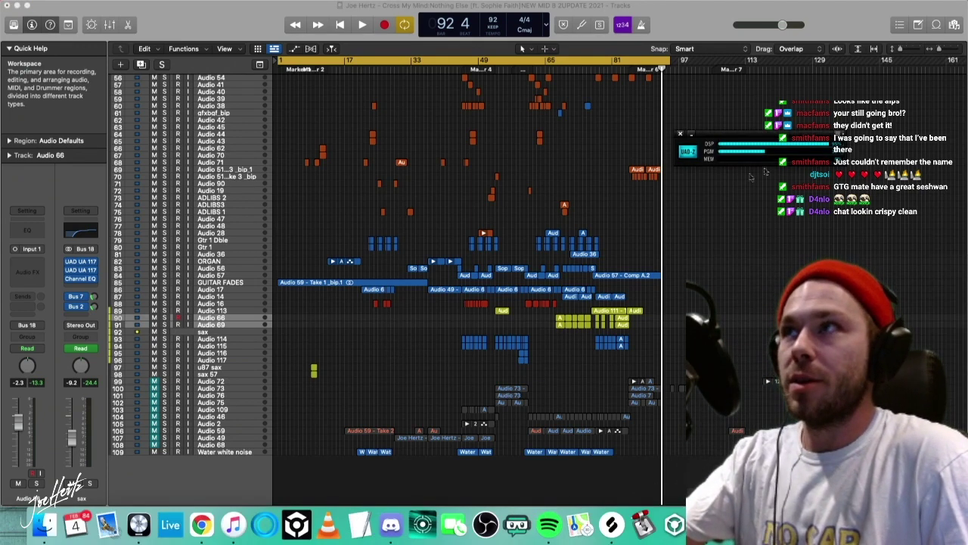
Select the KICK track with its regions and move the muted Audio 7 track above it to the start of the track list.
scroll(452, 162, "up", 15)
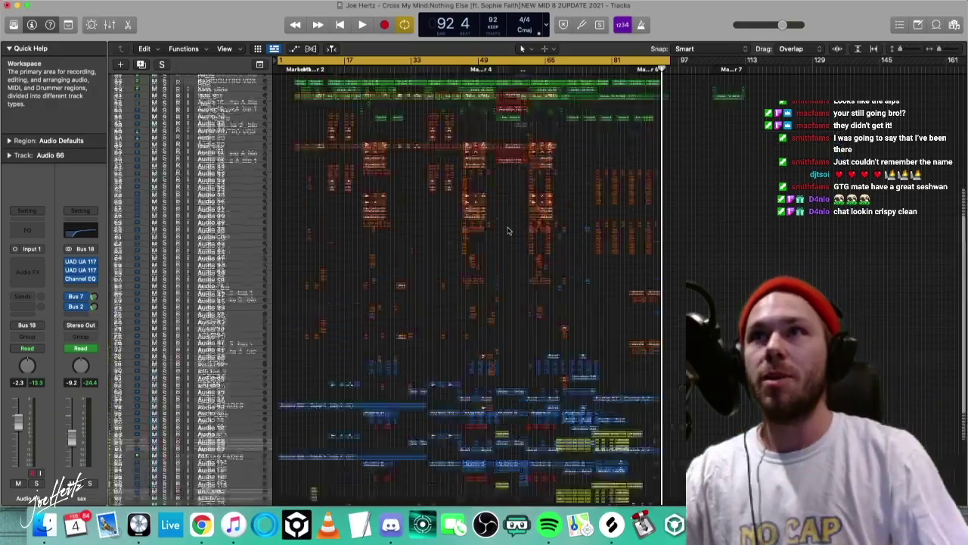
scroll(453, 164, "up", 10)
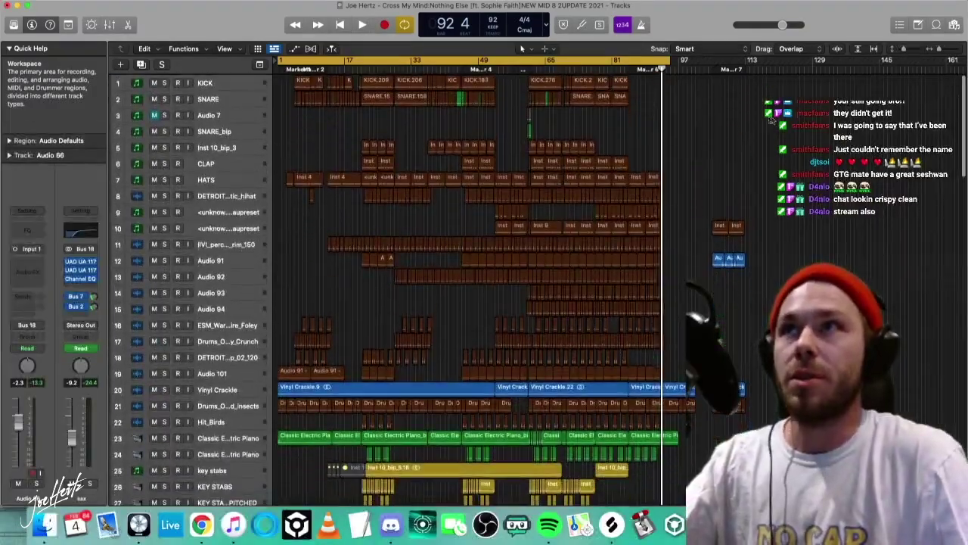
left_click(211, 84)
key("z")
scroll(514, 130, "left", 5)
scroll(506, 129, "down", 5)
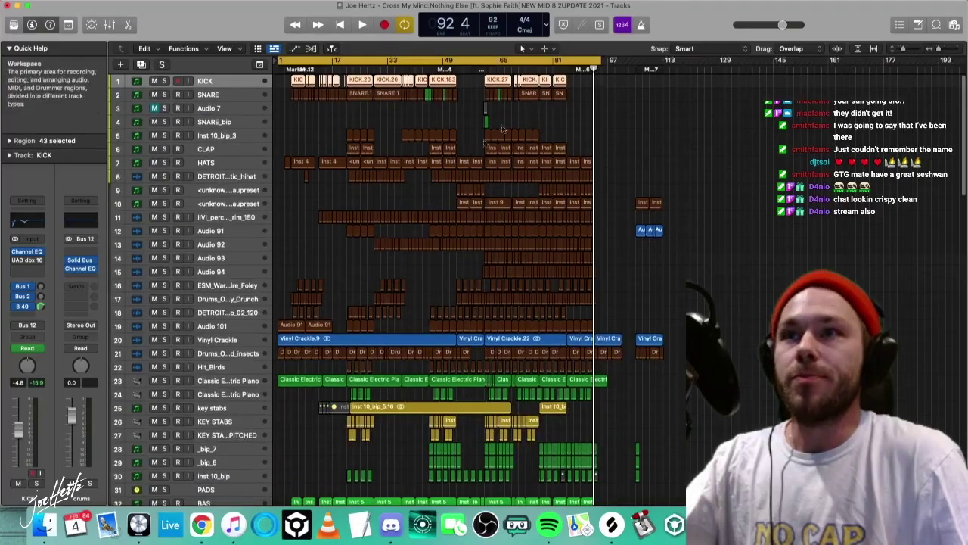
scroll(399, 132, "down", 20)
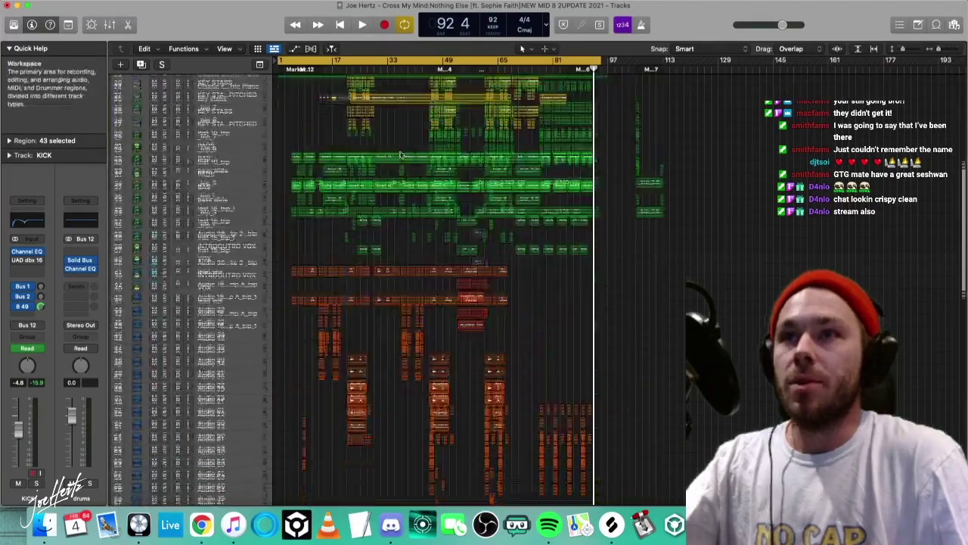
scroll(400, 155, "down", 5)
scroll(398, 155, "down", 3)
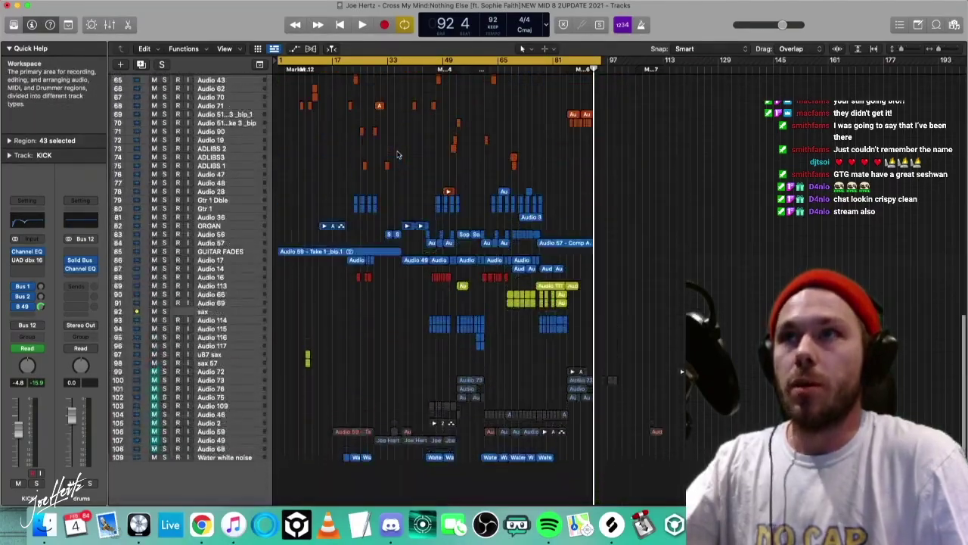
scroll(397, 155, "up", 15)
scroll(398, 155, "up", 10)
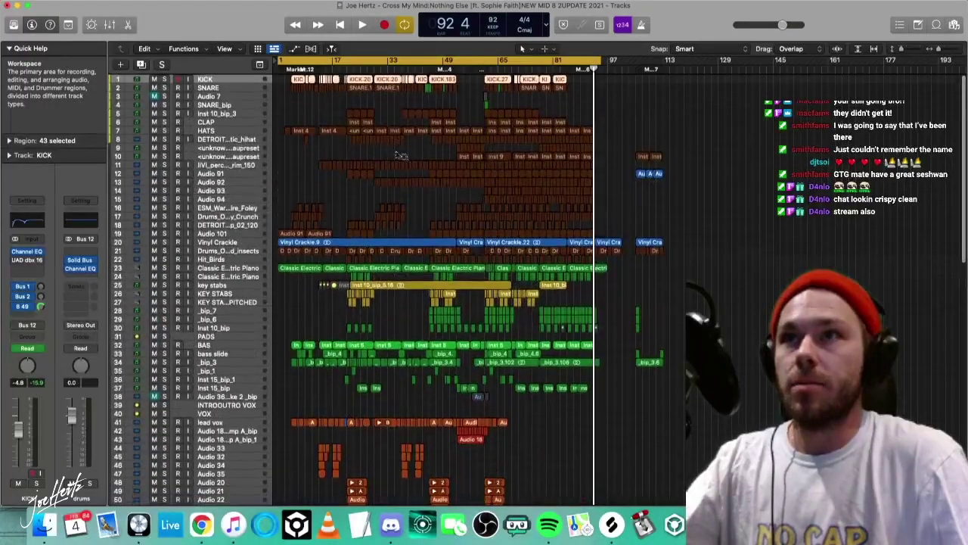
scroll(400, 155, "up", 3)
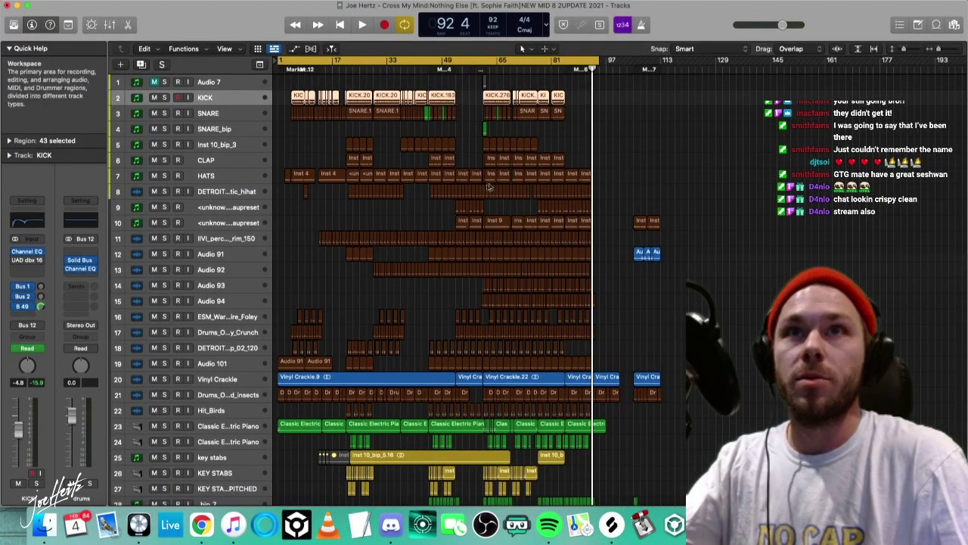
Look over the whole arrangement from the drum tracks down to the Water white noise track and back.
scroll(360, 231, "down", 5)
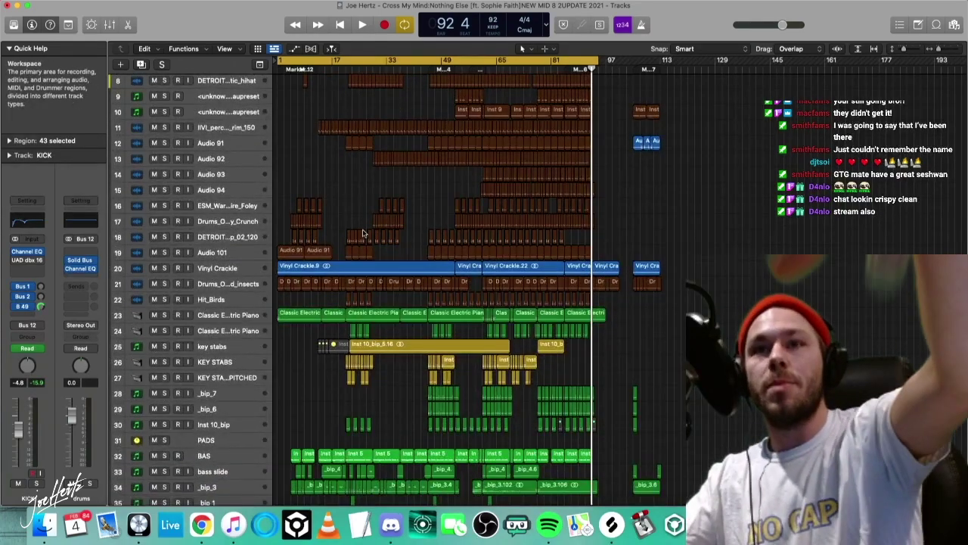
scroll(365, 235, "down", 6)
scroll(369, 237, "down", 3)
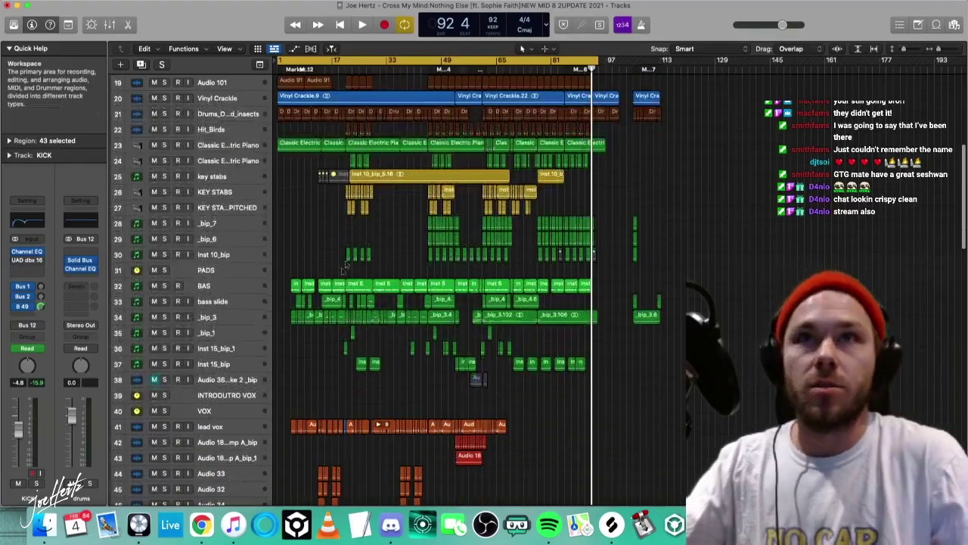
scroll(407, 197, "down", 20)
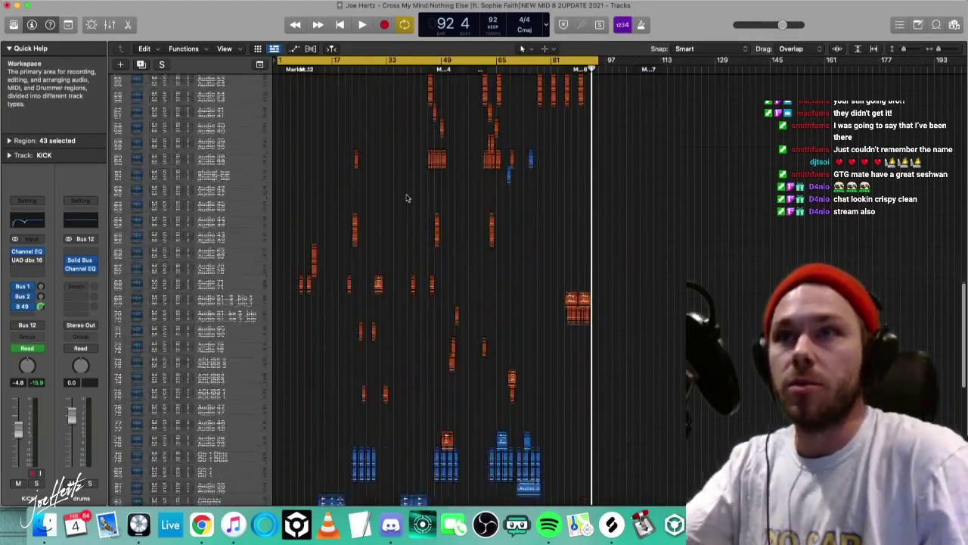
scroll(405, 197, "down", 12)
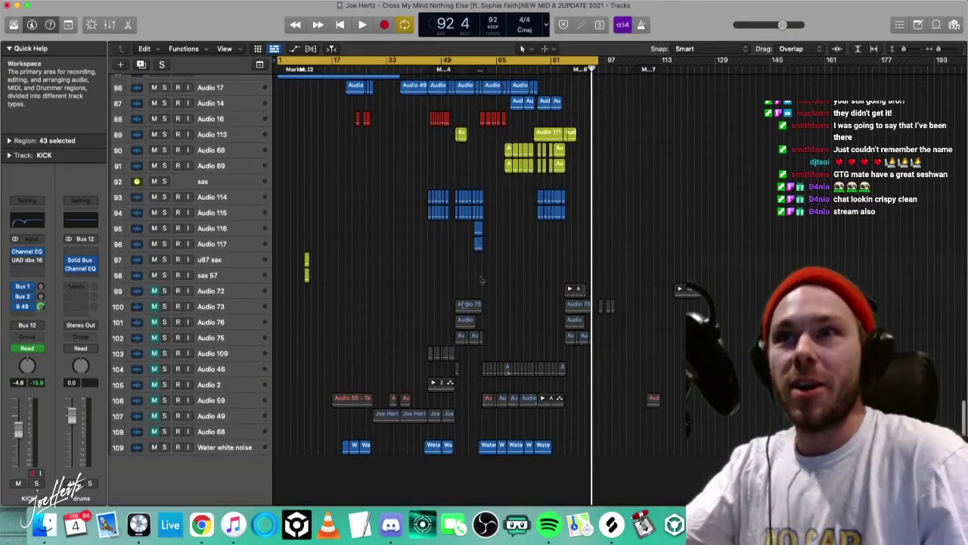
scroll(455, 205, "up", 1)
scroll(447, 215, "up", 20)
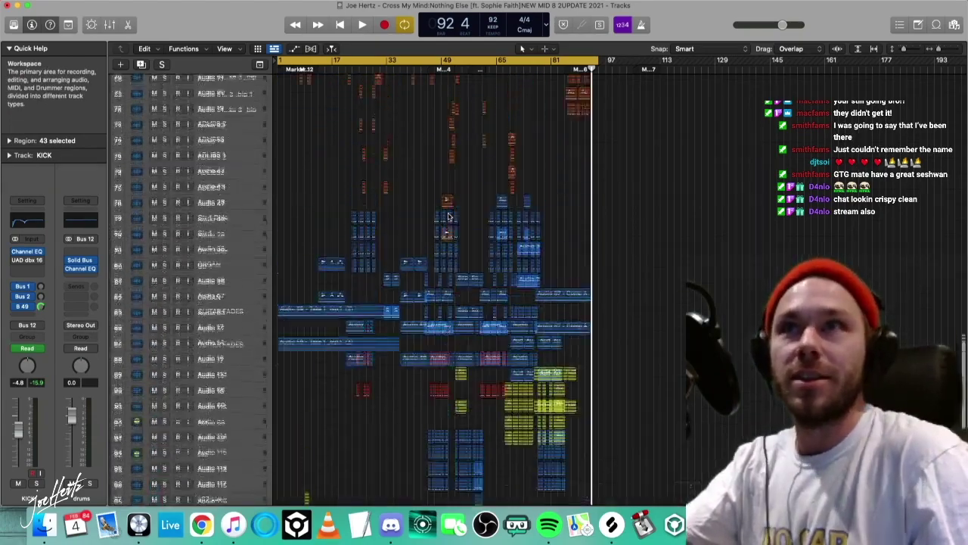
scroll(431, 231, "up", 8)
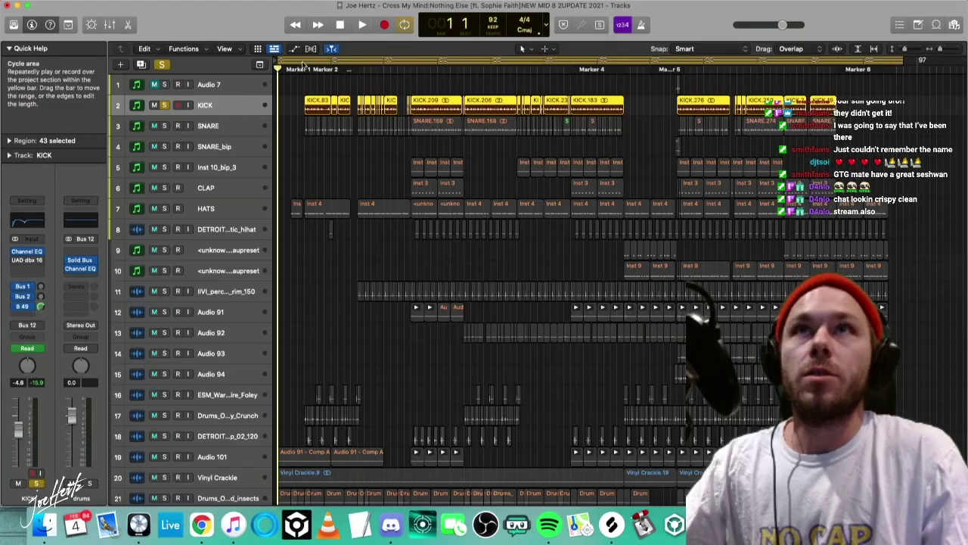
Play bars 5 to 93 as a cycle while soloing the tracks from KICK to HATS, and clear all solos.
left_click_drag(305, 61, 879, 85)
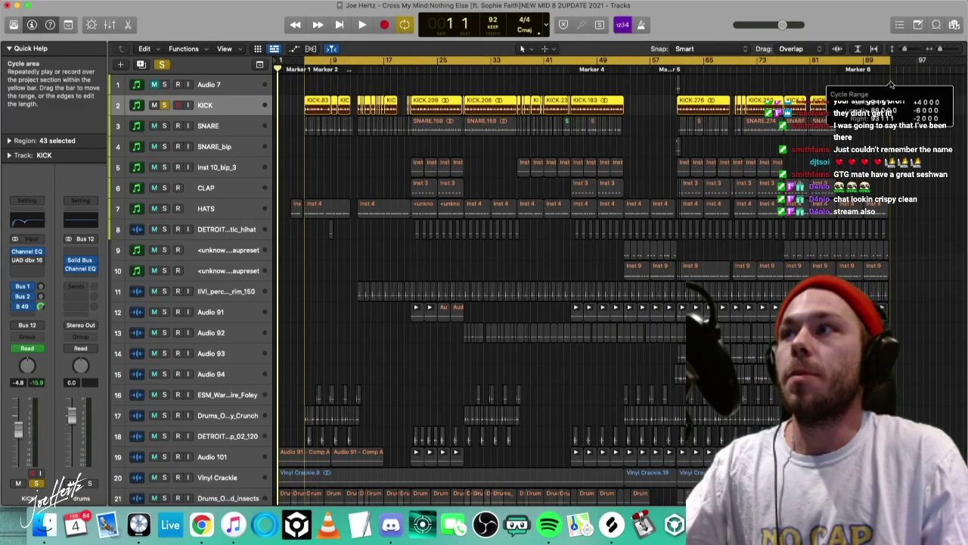
key("space")
left_click(222, 125)
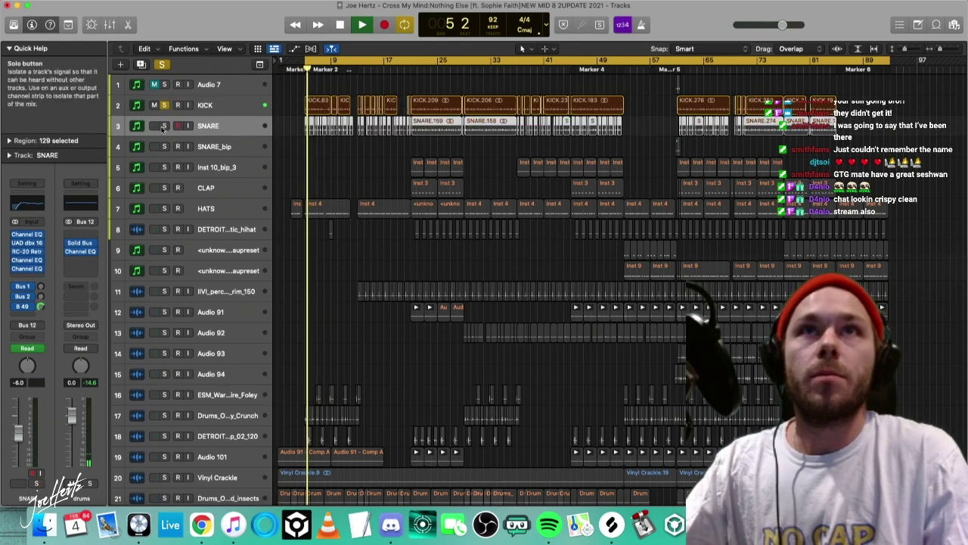
left_click(215, 149)
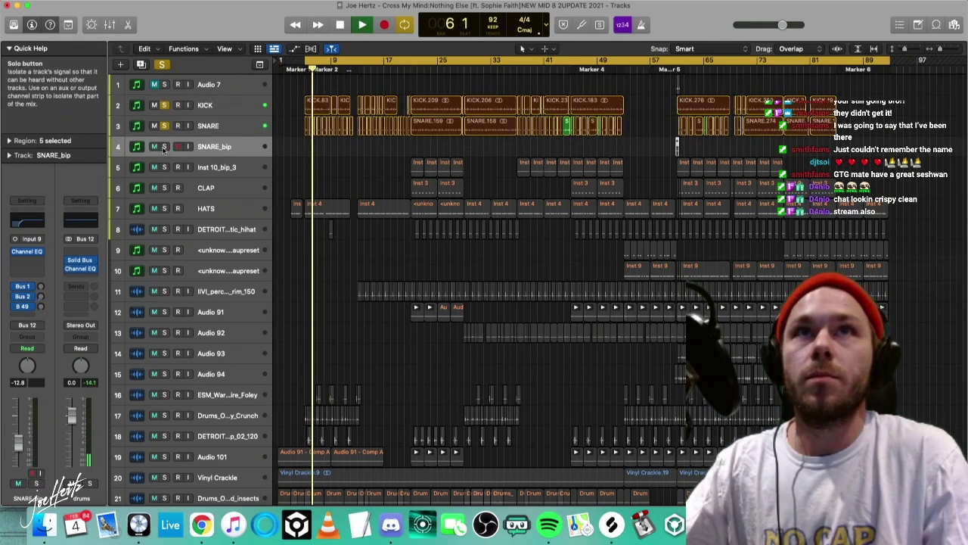
left_click(165, 148)
left_click(165, 168)
left_click(165, 187)
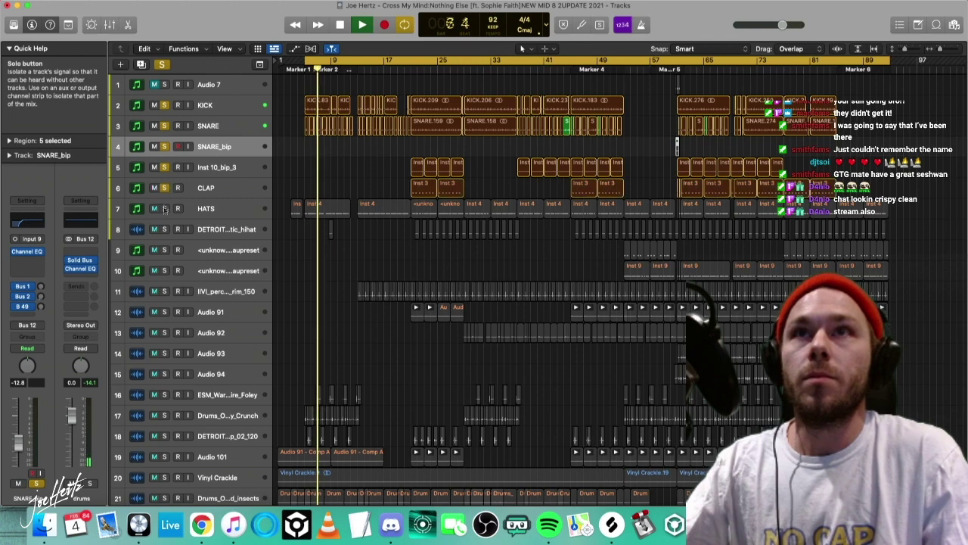
left_click(164, 208)
left_click(170, 211)
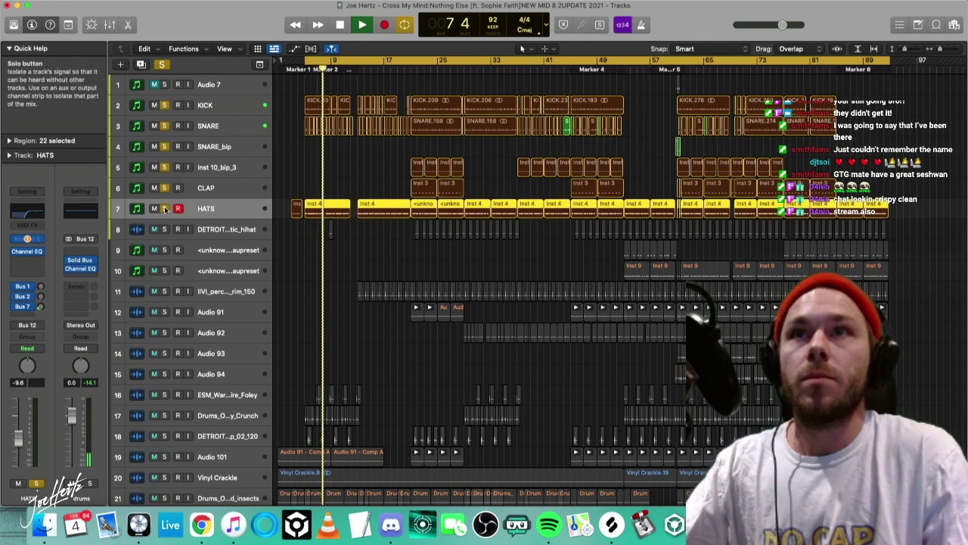
left_click(165, 210, "alt")
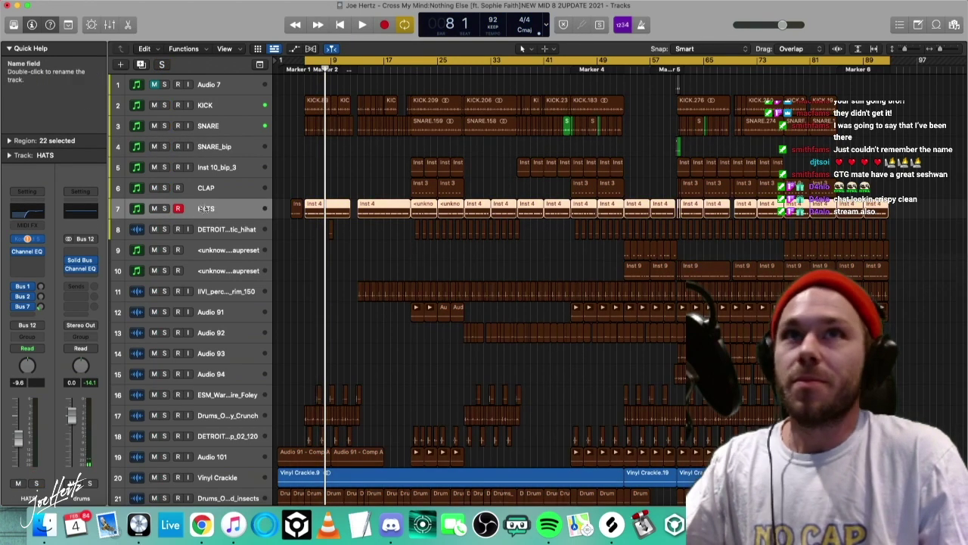
Solo the drum tracks from KICK to Audio 101 except HATS, and play bars 21 to 29 as a cycle.
left_click_drag(165, 189, 165, 106)
left_click_drag(384, 61, 467, 66)
key("space")
left_click_drag(165, 230, 164, 458)
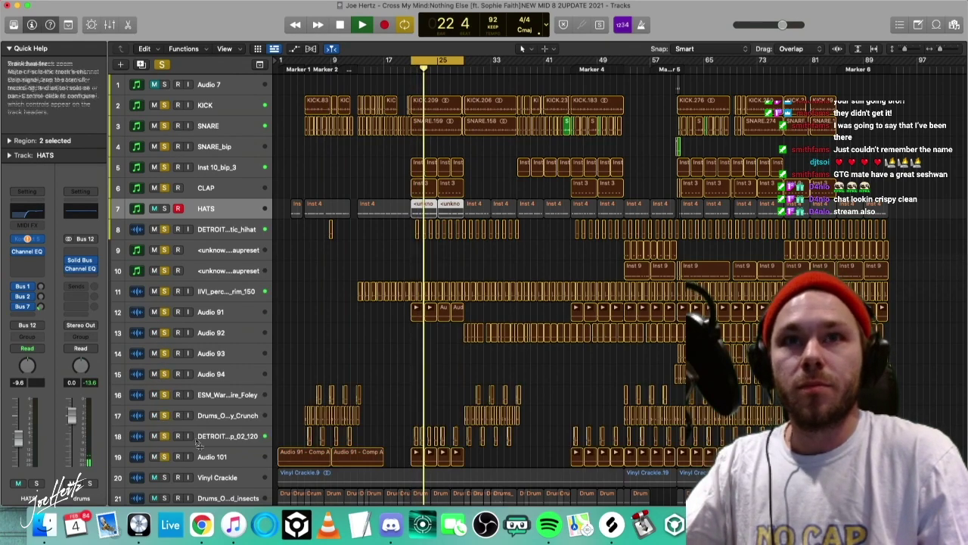
Take KICK and SNARE out of the solo and move the DETROIT loop_02_120 track directly above HATS.
scroll(291, 439, "up", 5)
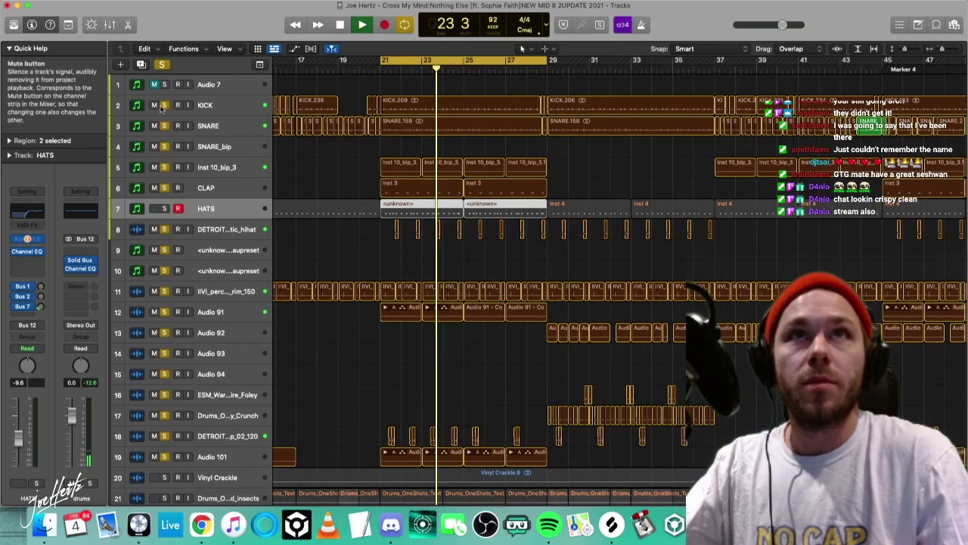
left_click_drag(167, 107, 166, 126)
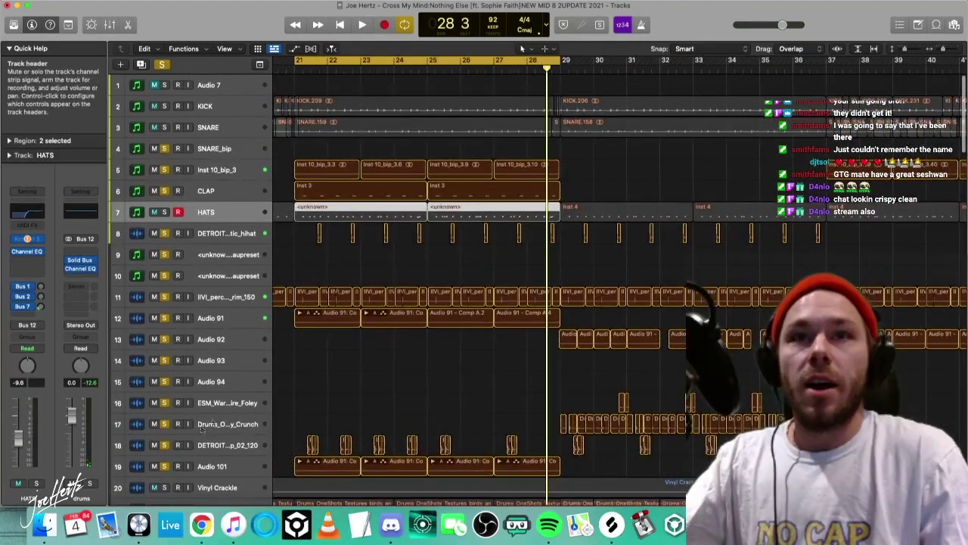
left_click_drag(219, 446, 270, 203)
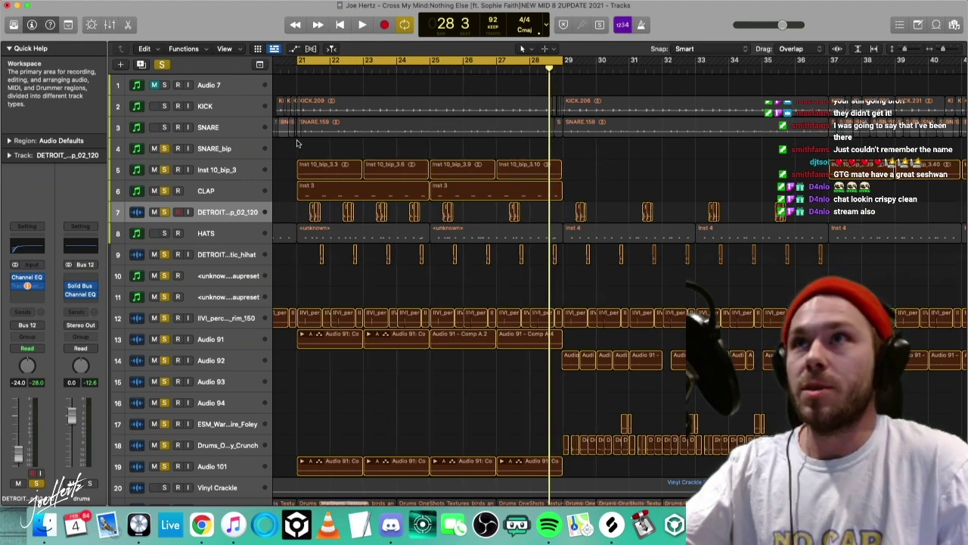
Play the soloed percussion tracks from bar 21.
left_click_drag(297, 144, 562, 156)
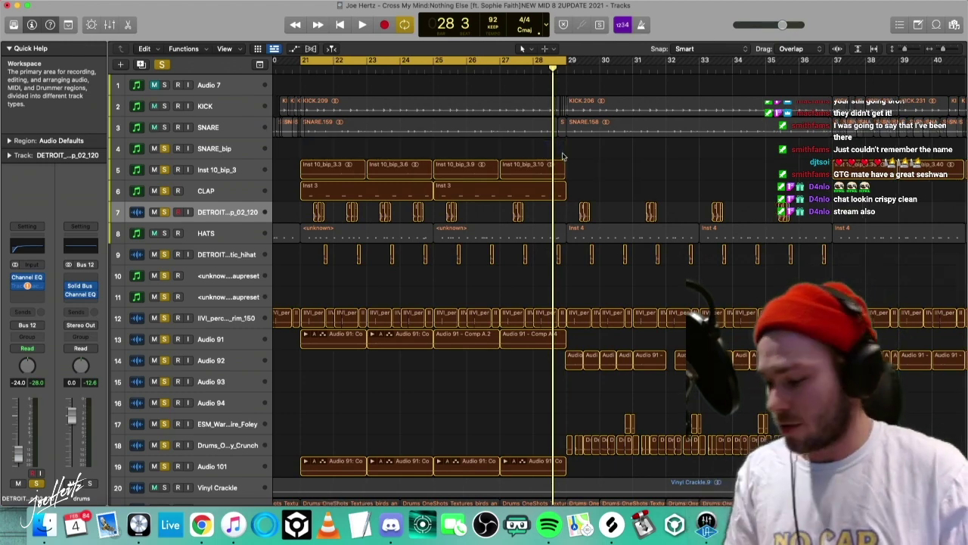
scroll(454, 147, "left", 3)
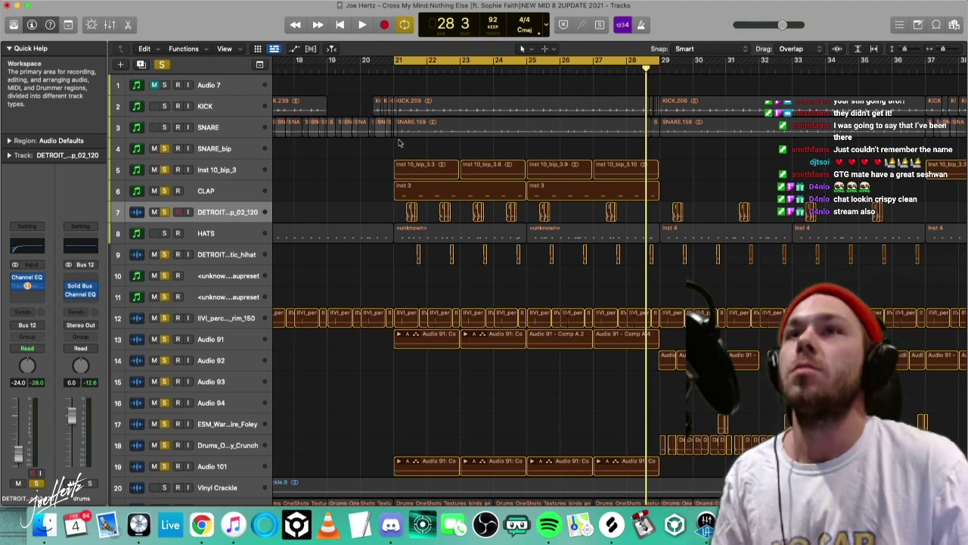
left_click(399, 60)
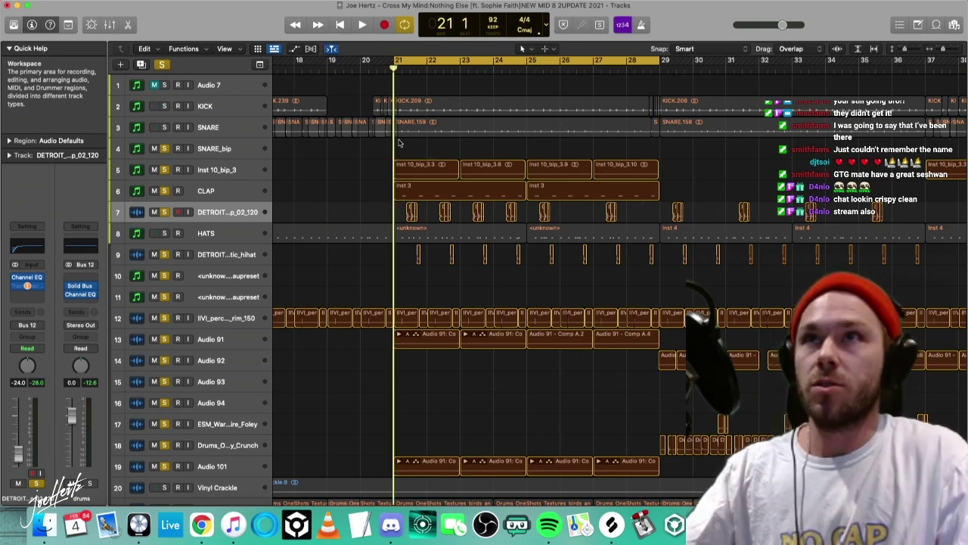
key("space")
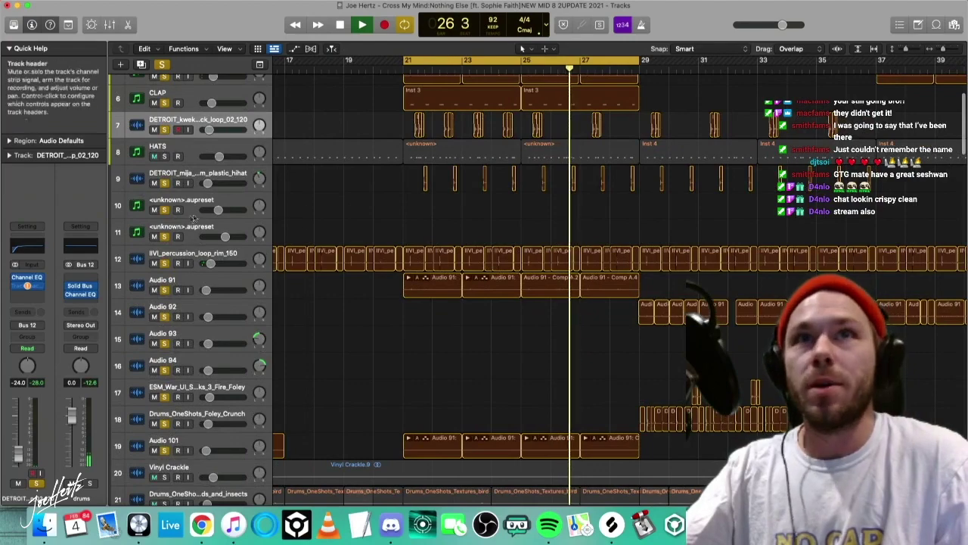
Stop playback, move the cycle area to bars 29 to 37 and play that section.
scroll(336, 242, "right", 5)
key("space")
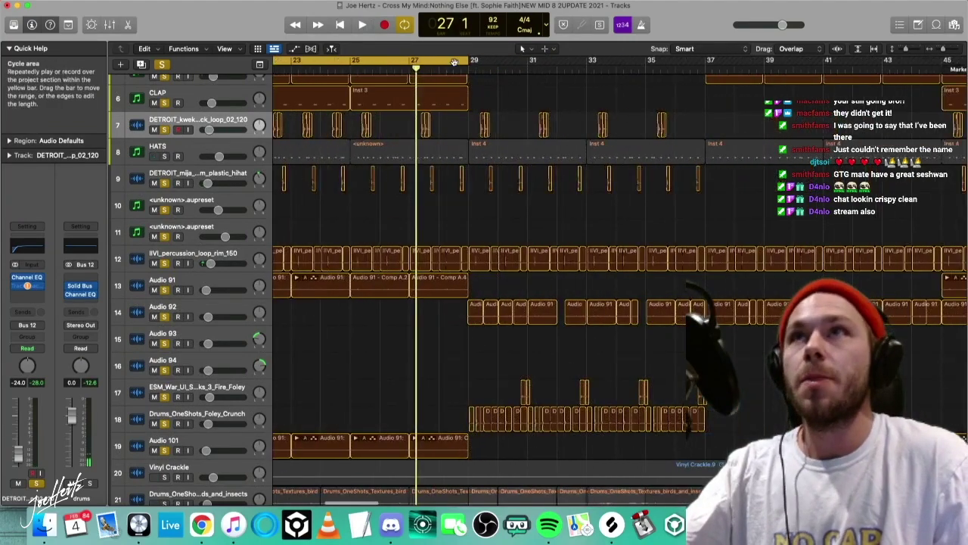
left_click_drag(453, 60, 689, 59)
key("space")
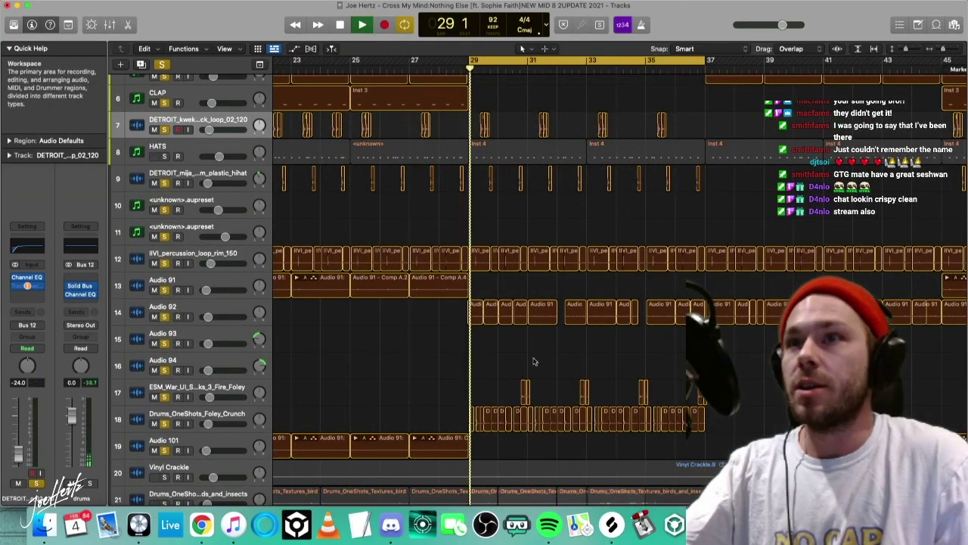
Limit the solo to the tracks from Audio 92 to Drums_OneShots_Foley_Crunch and examine the Audio 92 regions up close.
left_click(172, 420)
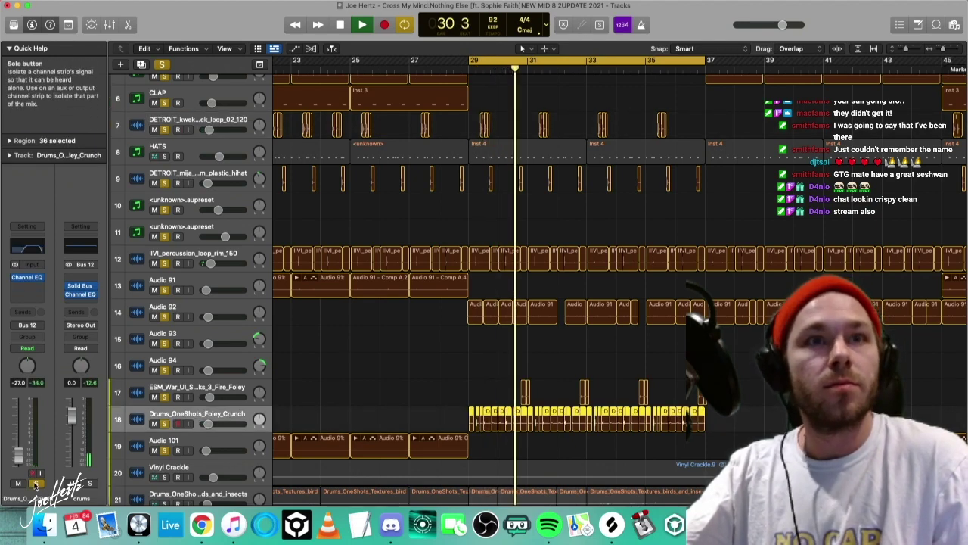
left_click(34, 482)
left_click(568, 323)
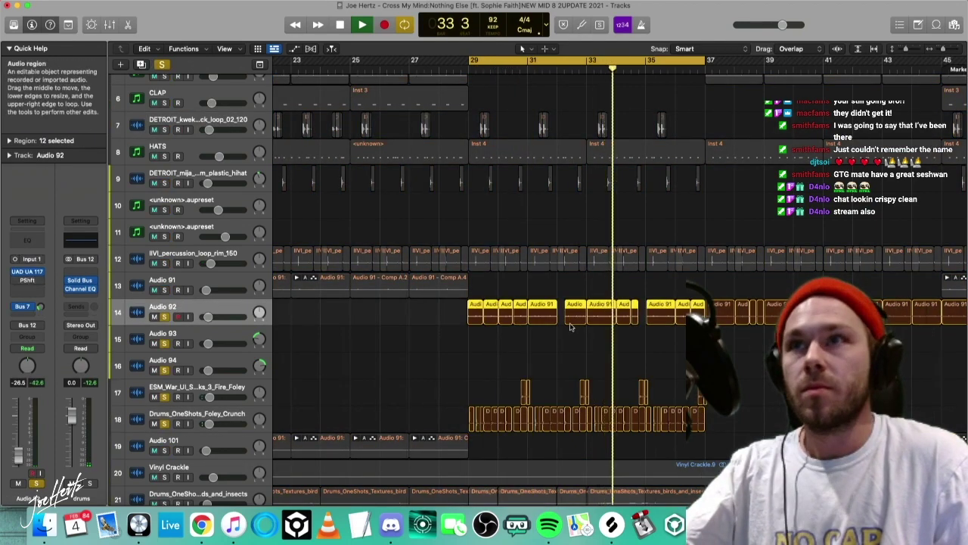
key("z")
key("super+Right")
key("super+Left")
key("super+Left")
key("super+Left")
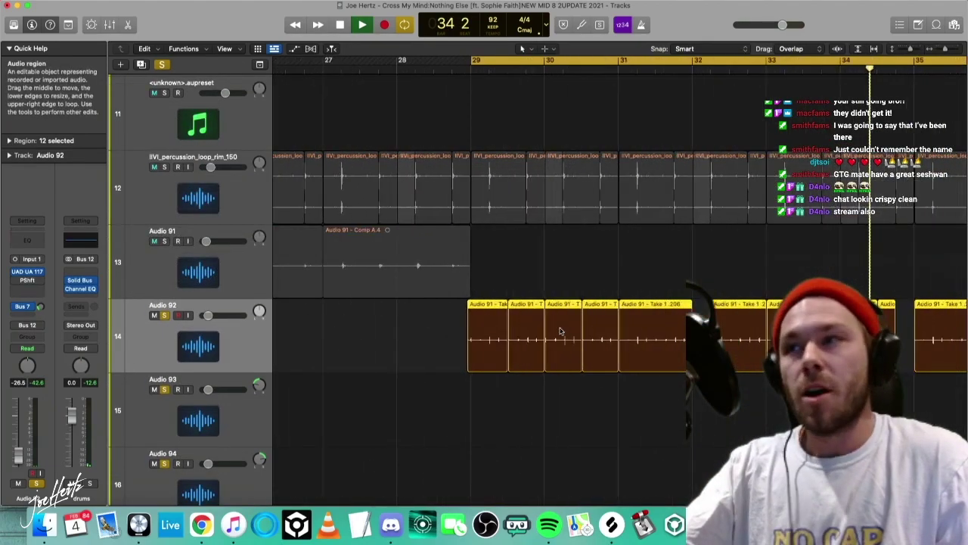
Add the IIVI_percussion_loop_rim_150 and Audio 91 tracks to the solo.
scroll(562, 330, "right", 5)
scroll(539, 330, "down", 5)
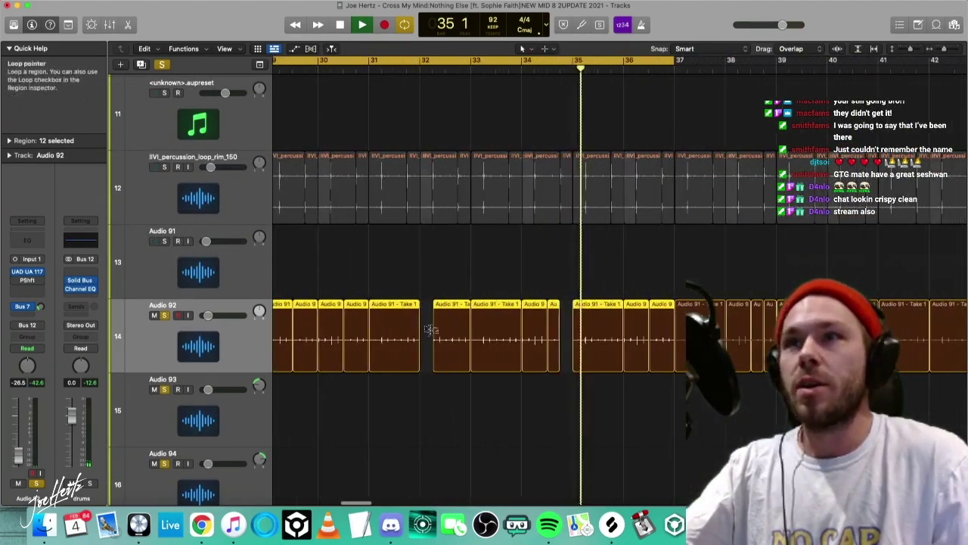
scroll(409, 330, "left", 2)
left_click(355, 266)
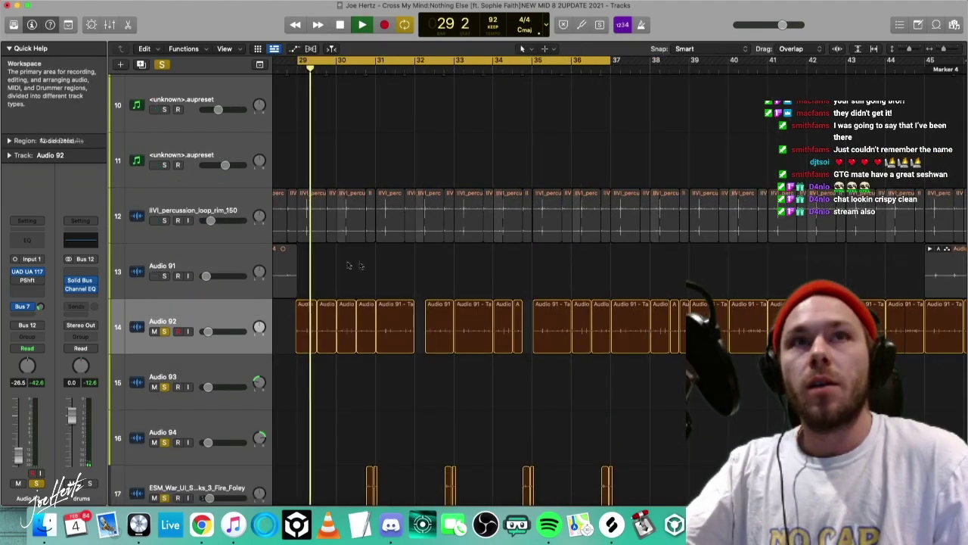
left_click(164, 220)
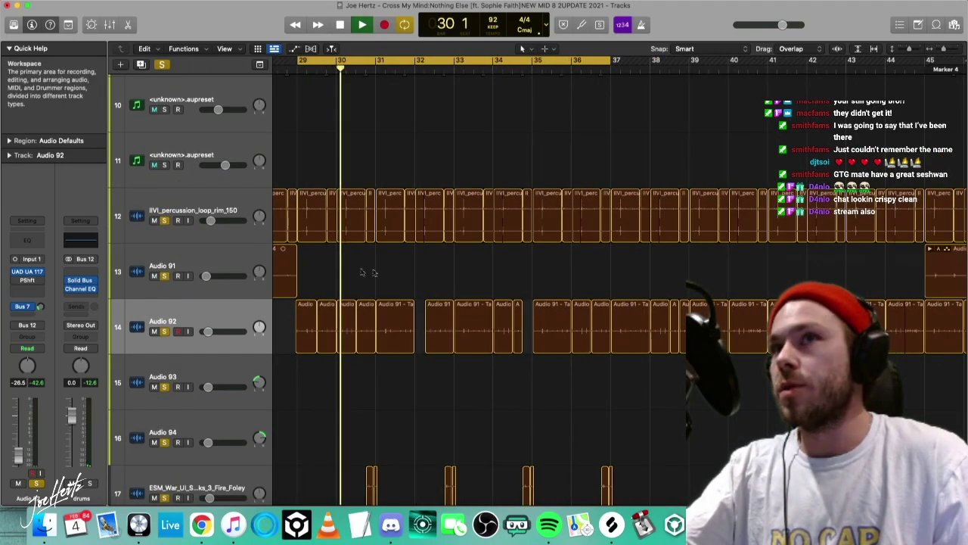
scroll(348, 227, "up", 2)
key("super+Up")
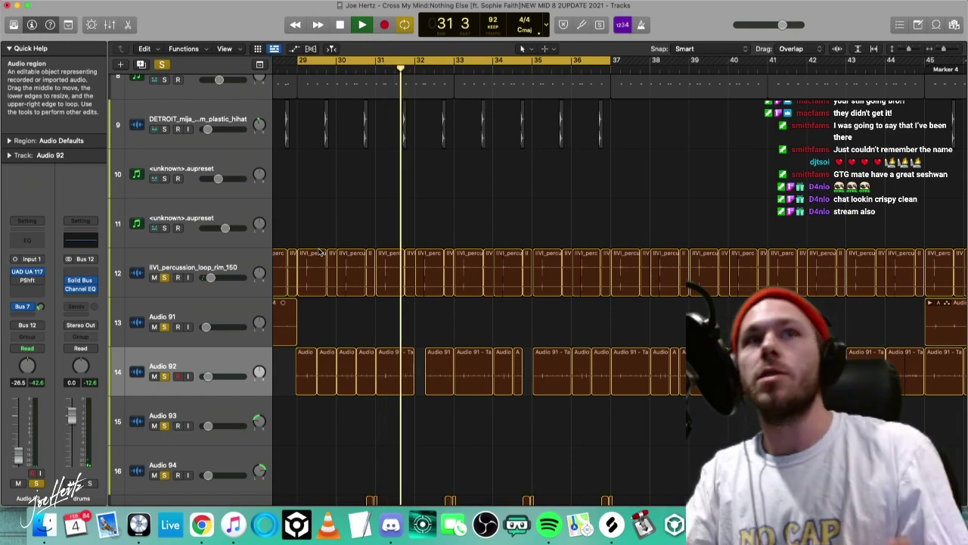
Open the drums bus's Solid Bus Comp plug-in and clear all open plug-in windows from the screen.
left_click(81, 281)
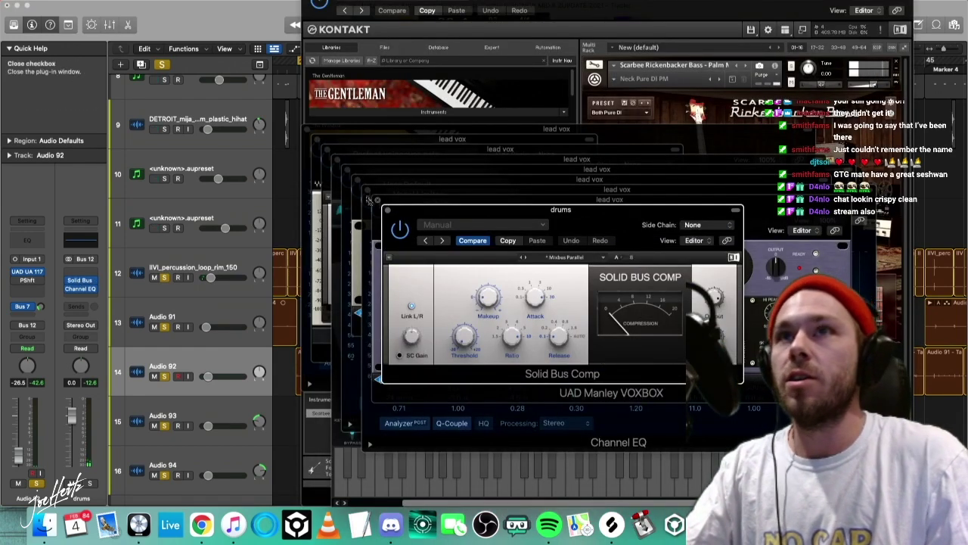
left_click(387, 209)
left_click(378, 200)
left_click(367, 190)
left_click(358, 180)
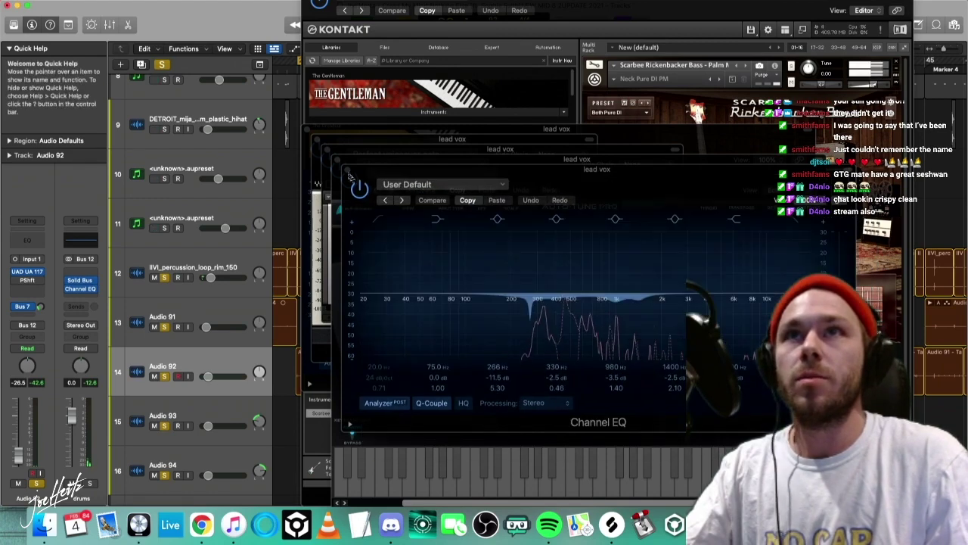
left_click(348, 175)
key("v")
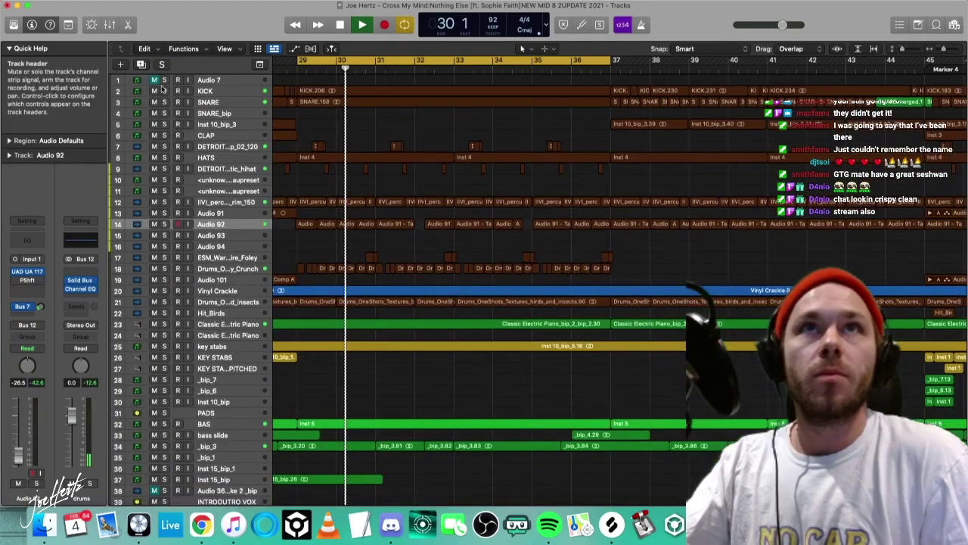
Solo all drum, percussion and texture tracks from KICK down to Hit_Birds.
left_click_drag(161, 88, 165, 314)
scroll(319, 314, "up", 5)
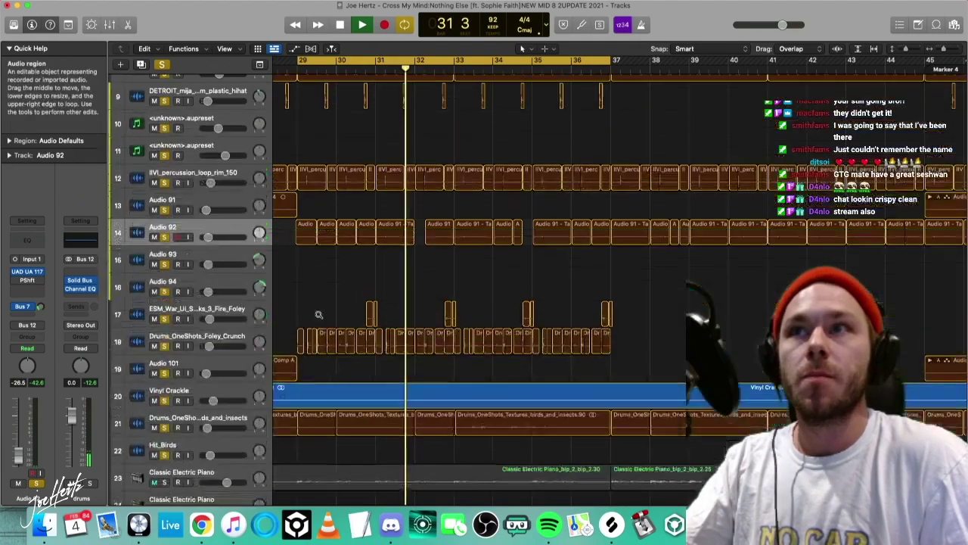
scroll(196, 310, "down", 8)
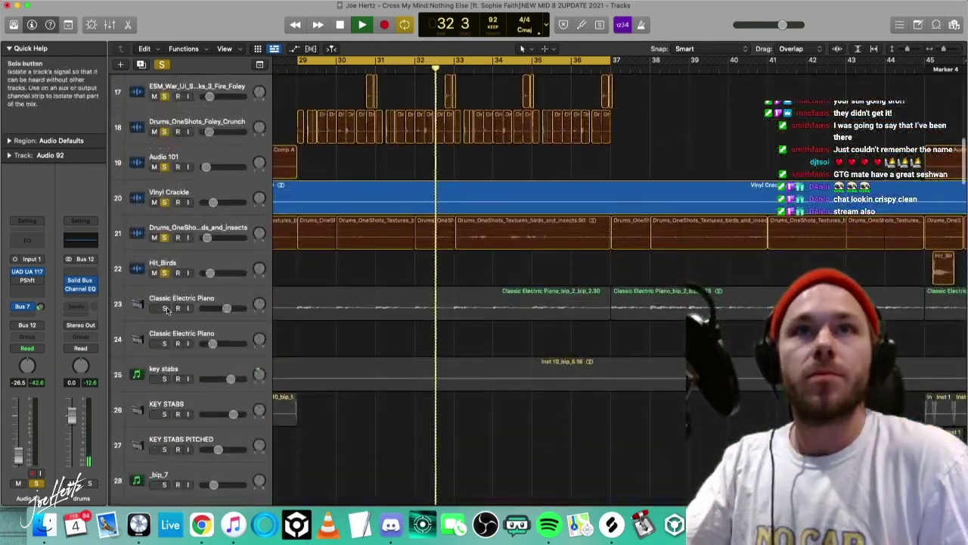
Limit the solo to the upper Classic Electric Piano track and examine its regions during playback.
left_click(166, 309, "alt")
left_click(544, 306)
scroll(544, 308, "down", 5)
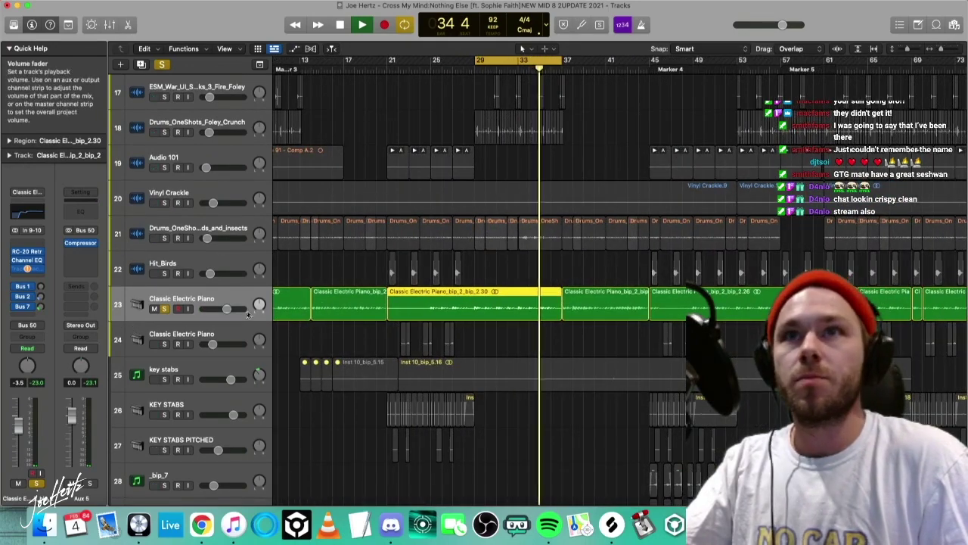
scroll(401, 292, "up", 5)
left_click(513, 255)
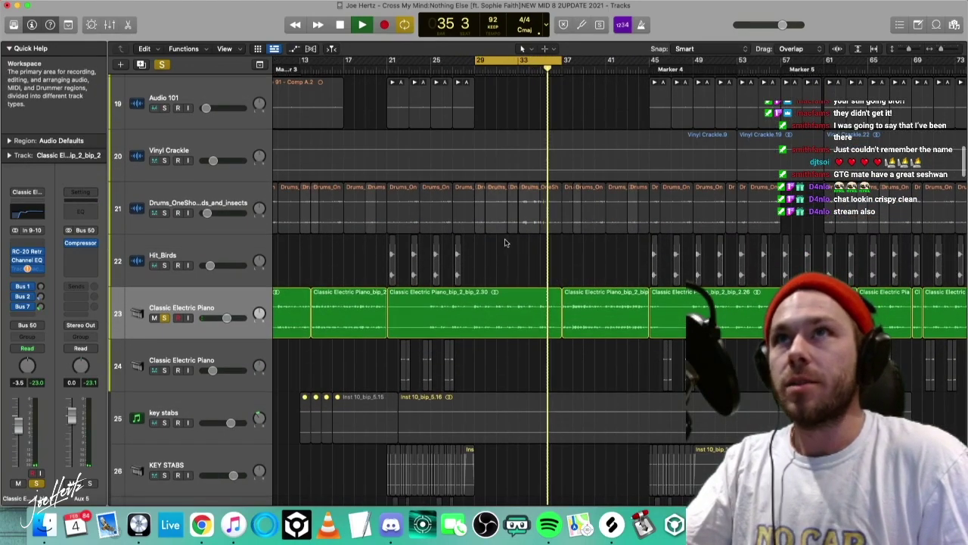
scroll(454, 136, "up", 1)
scroll(542, 256, "left", 1)
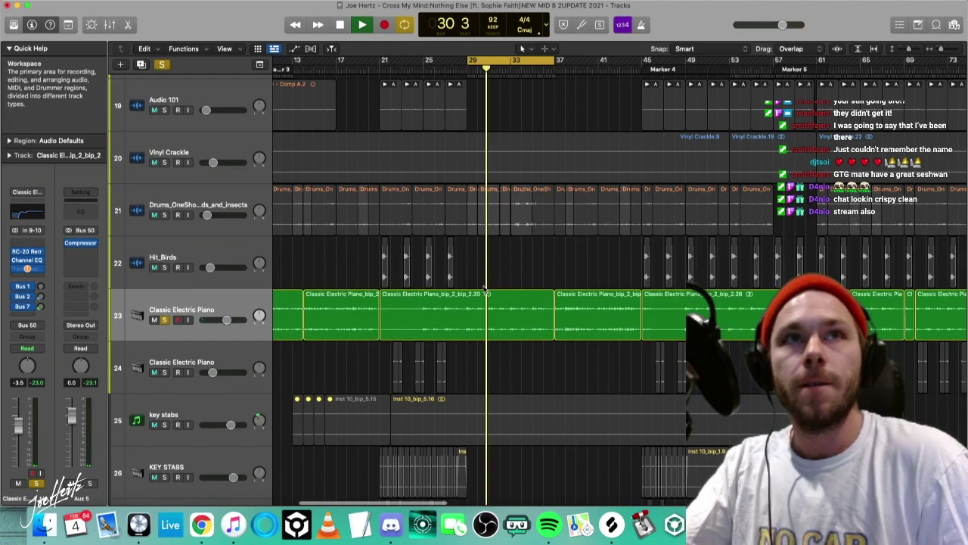
Insert the stereo Wavesfactory Trackspacer 2.5 plug-in in a free effect slot of the soloed Classic Electric Piano track.
left_click(27, 269)
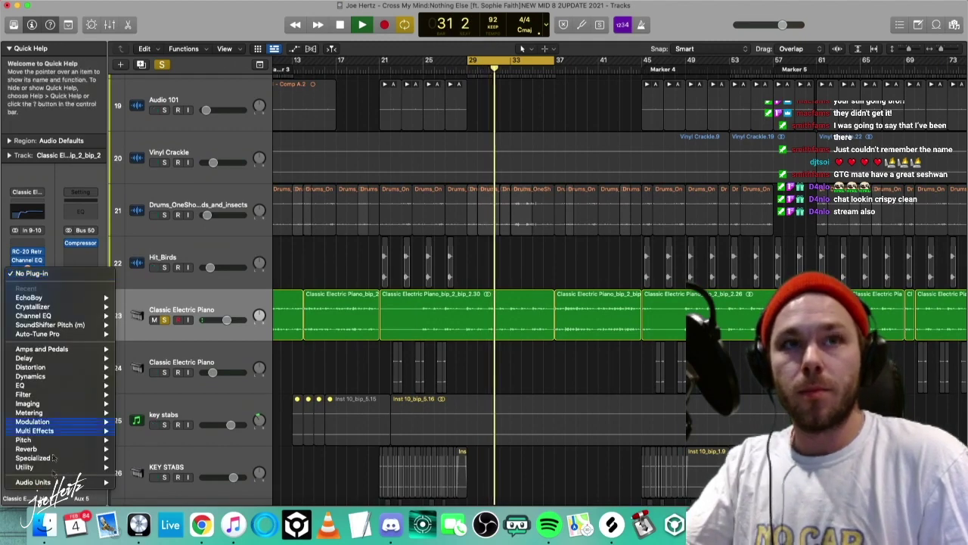
mouse_move(45, 482)
mouse_move(174, 535)
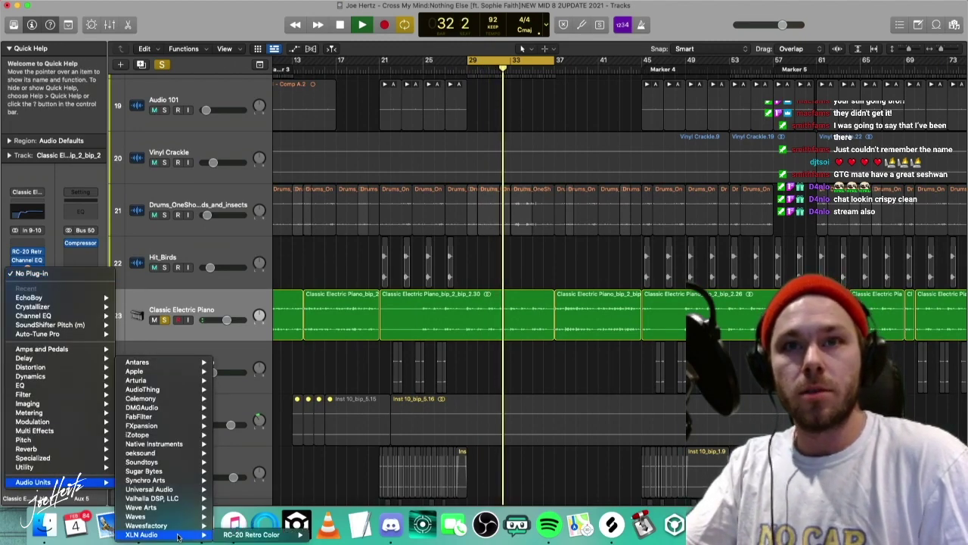
mouse_move(249, 534)
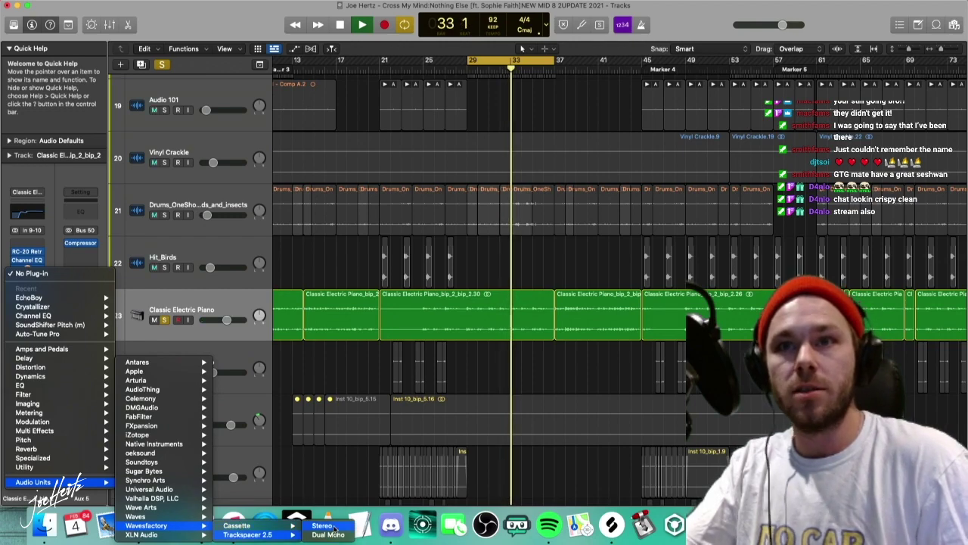
left_click(334, 527)
left_click_drag(443, 117, 485, 100)
Examine the audio tracks available as Trackspacer's side-chain source and leave the list without choosing one.
left_click(579, 112)
mouse_move(590, 128)
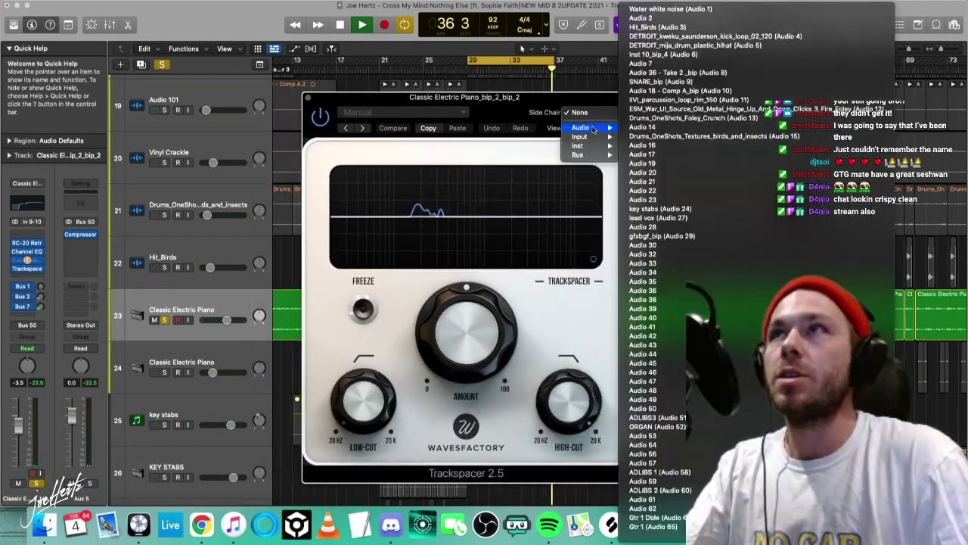
left_click(542, 195)
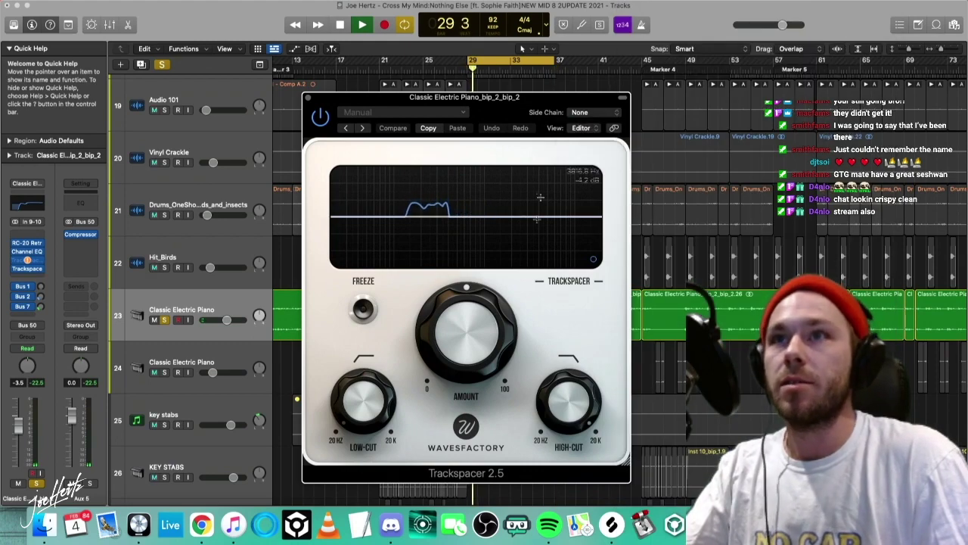
Set Trackspacer's Amount to about 34.6 %, stop playback and close the plug-in window.
left_click_drag(458, 327, 454, 349)
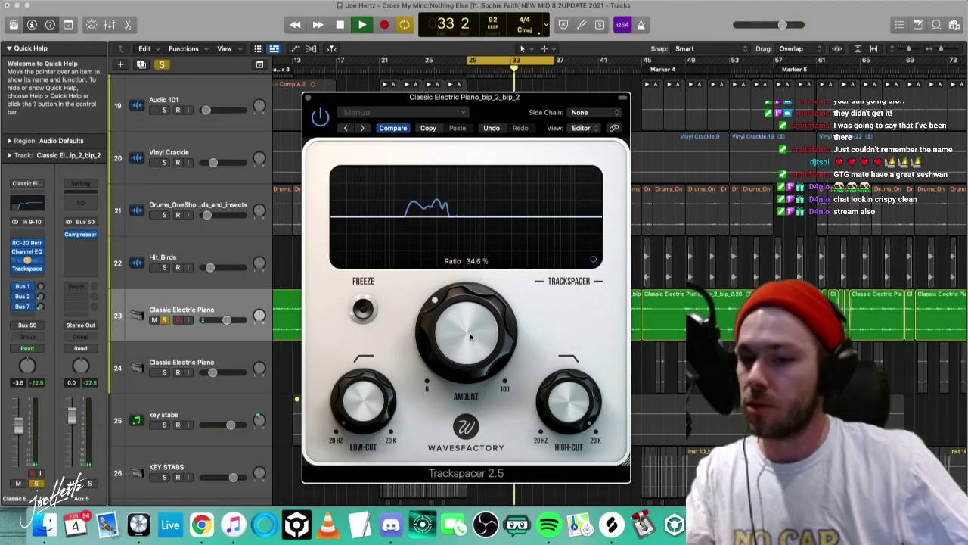
key("space")
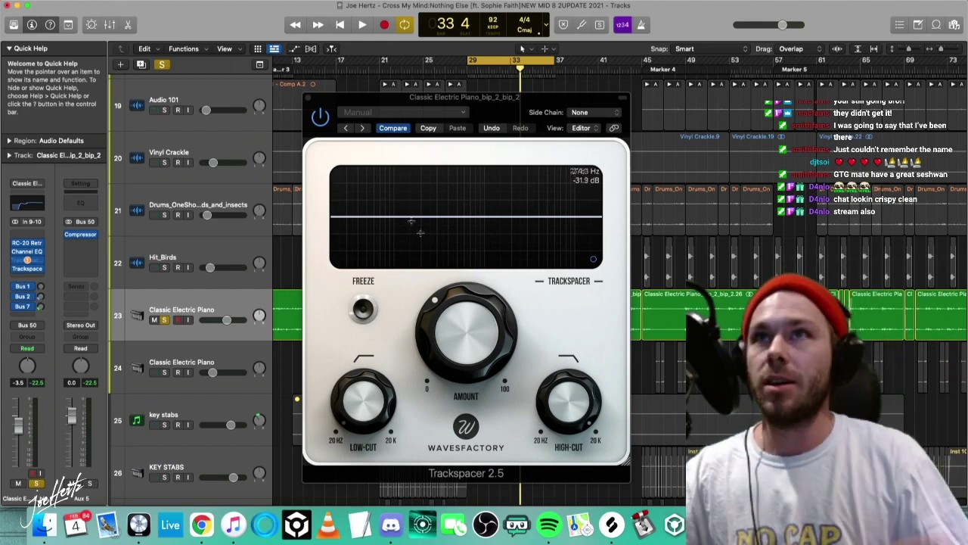
left_click(315, 103)
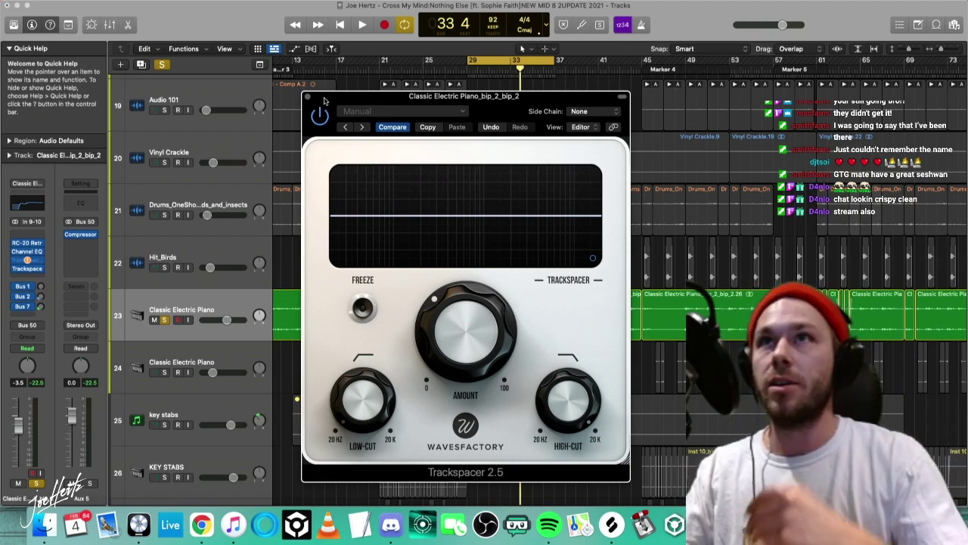
left_click(309, 97)
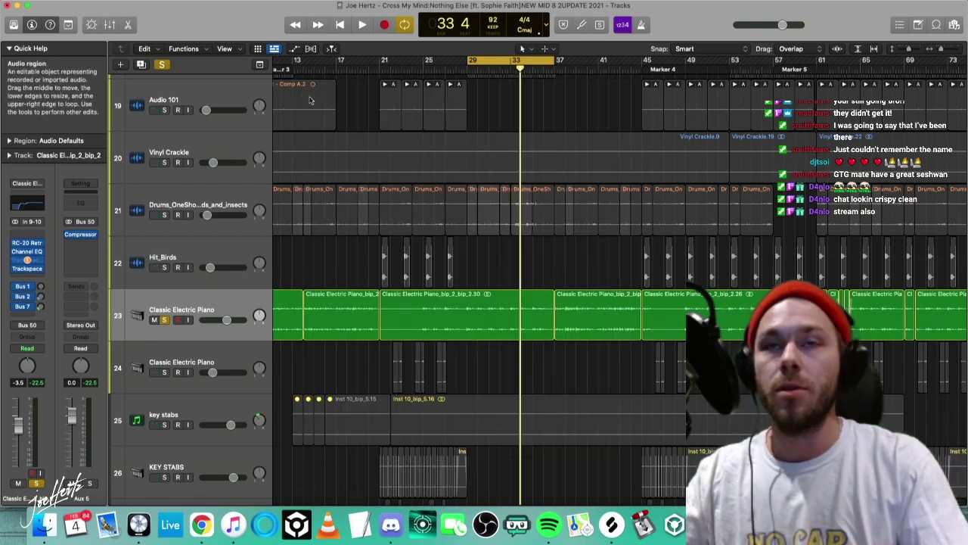
Take the upper Classic Electric Piano track out of the solo, extend the cycle area back to bar 21 and start playback.
left_click(165, 321)
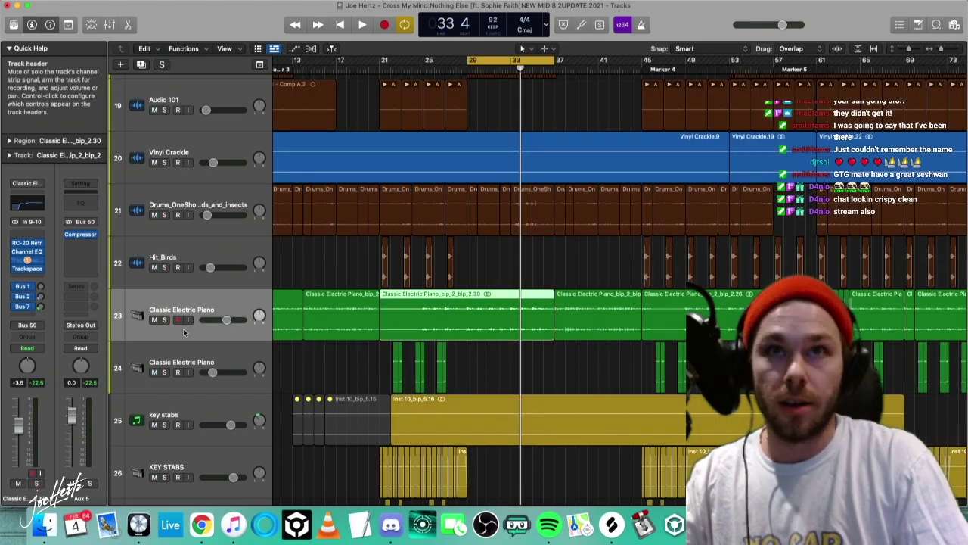
left_click(184, 354)
left_click(388, 60, "shift")
key("space")
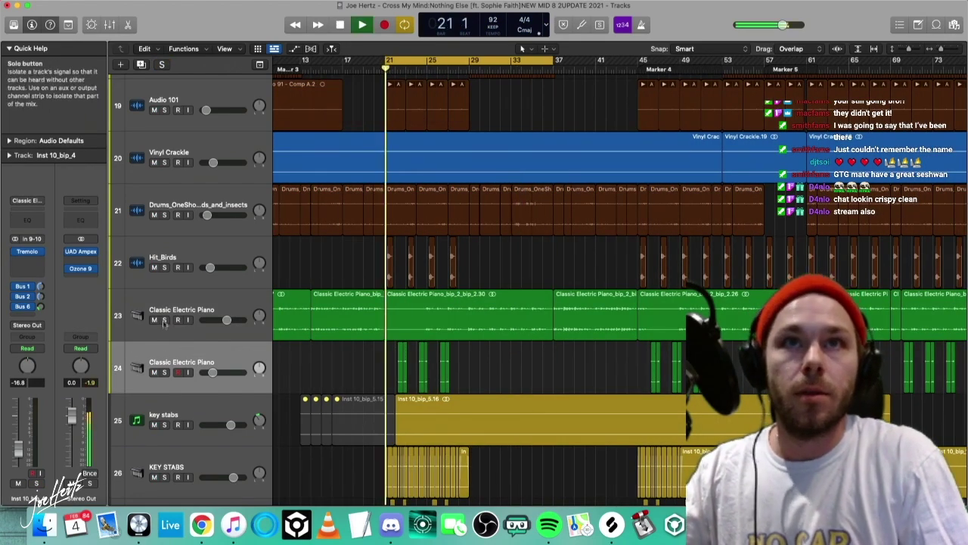
Solo both Classic Electric Piano tracks and select the lower track's six regions between bars 22 and 27.
left_click_drag(164, 321, 164, 372)
left_click_drag(389, 382, 447, 372)
key("super+Left")
key("super+Left")
key("super+Left")
key("super+Left")
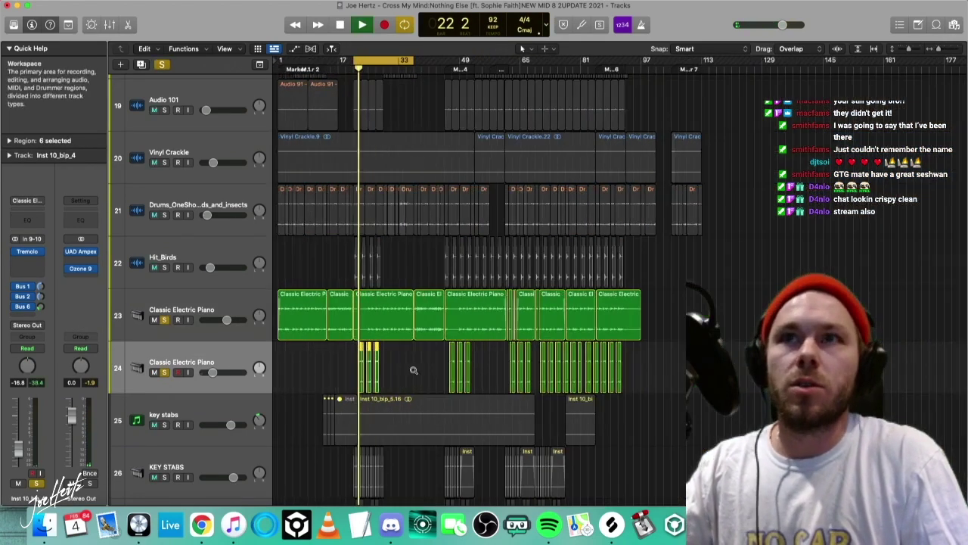
Stop playback and examine the lower Classic Electric Piano track's regions between bars 22 and 27 up close.
scroll(414, 370, "up", 8)
left_click(305, 363)
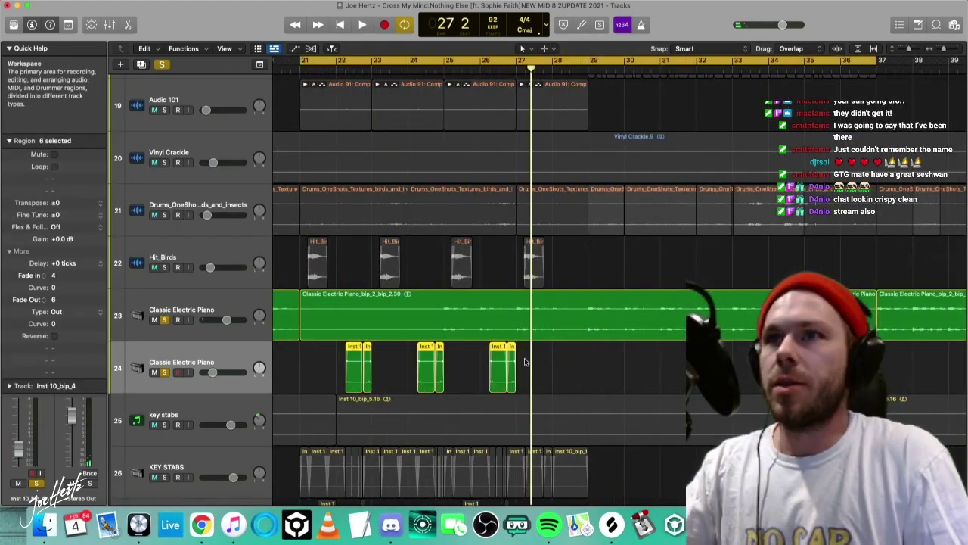
scroll(525, 362, "down", 2)
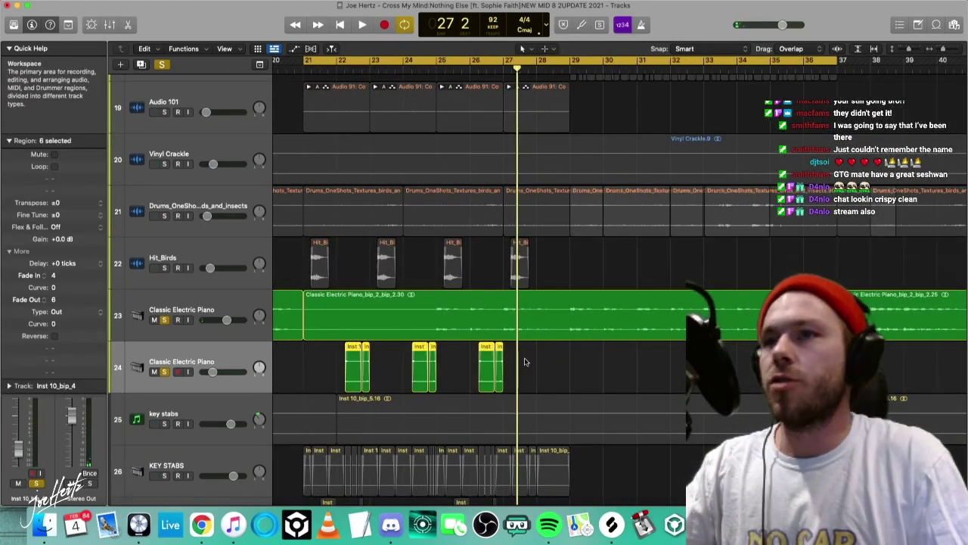
left_click(569, 368)
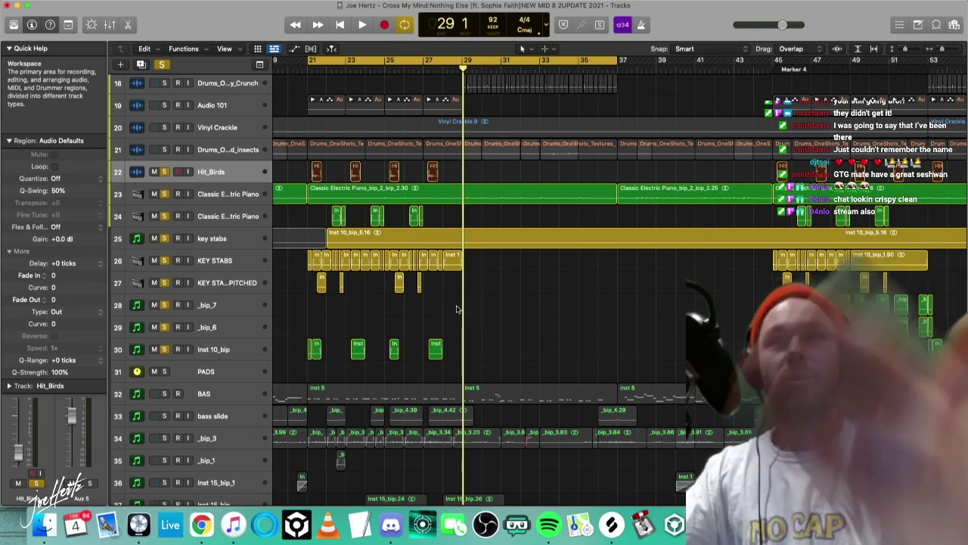
Limit the solo to the BAS and bass slide tracks and play them from bar 21.
scroll(338, 337, "down", 1)
scroll(339, 338, "left", 3)
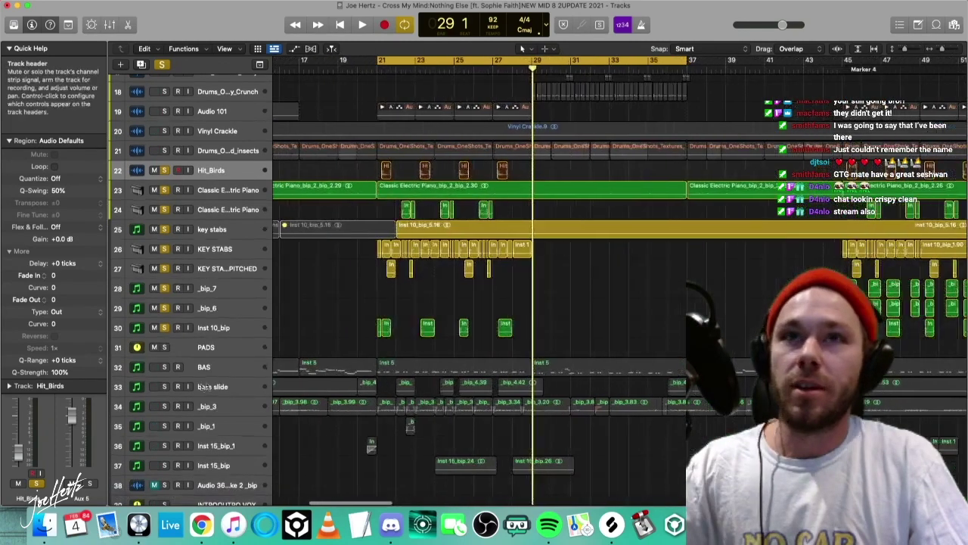
left_click(164, 367, "alt")
left_click(165, 387)
left_click(219, 387)
key("space")
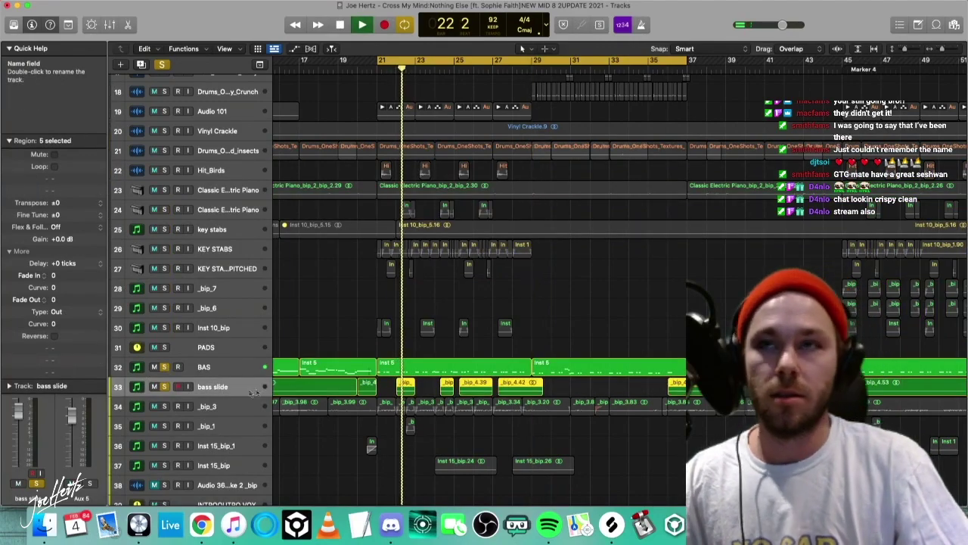
Examine the BAS and bass slide regions from bar 21 up close during playback and stop playback.
key("super+Down")
key("super+Up")
key("super+Up")
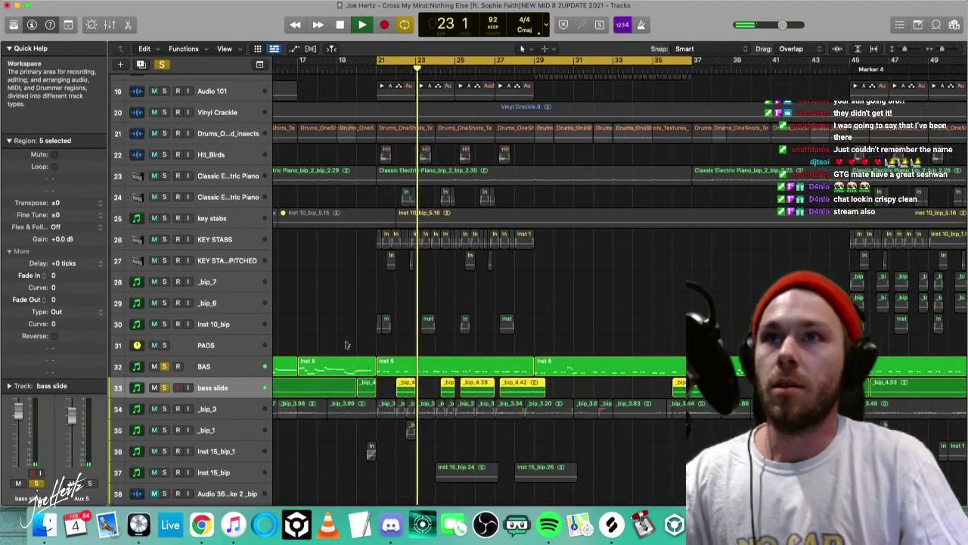
left_click(346, 343)
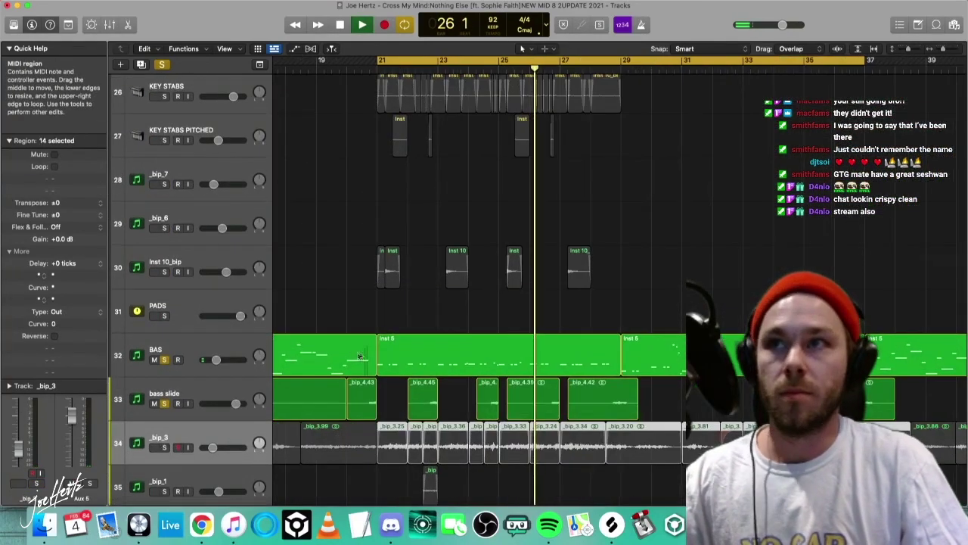
key("super+Left")
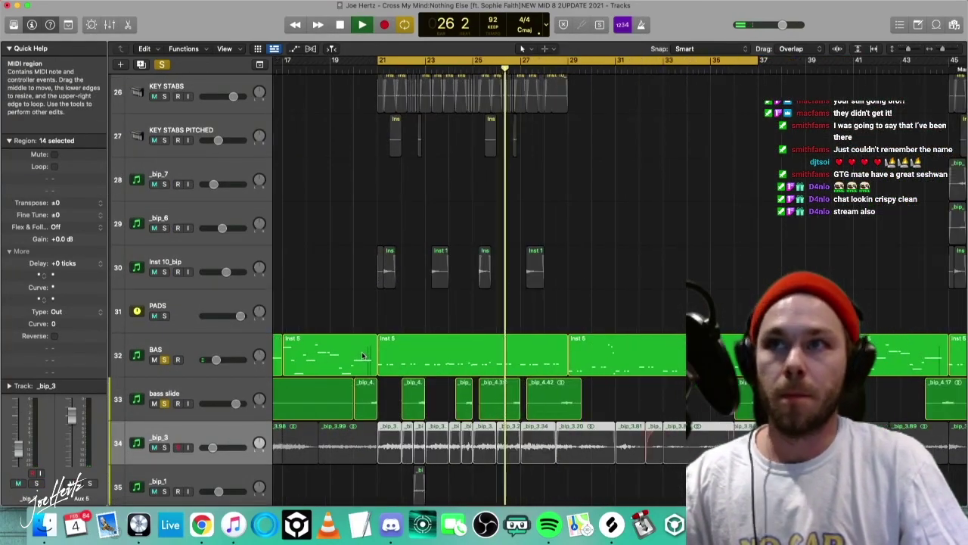
left_click(392, 322)
key("space")
Select the BAS track, view its Kontakt instrument and close the instrument window.
left_click(165, 349)
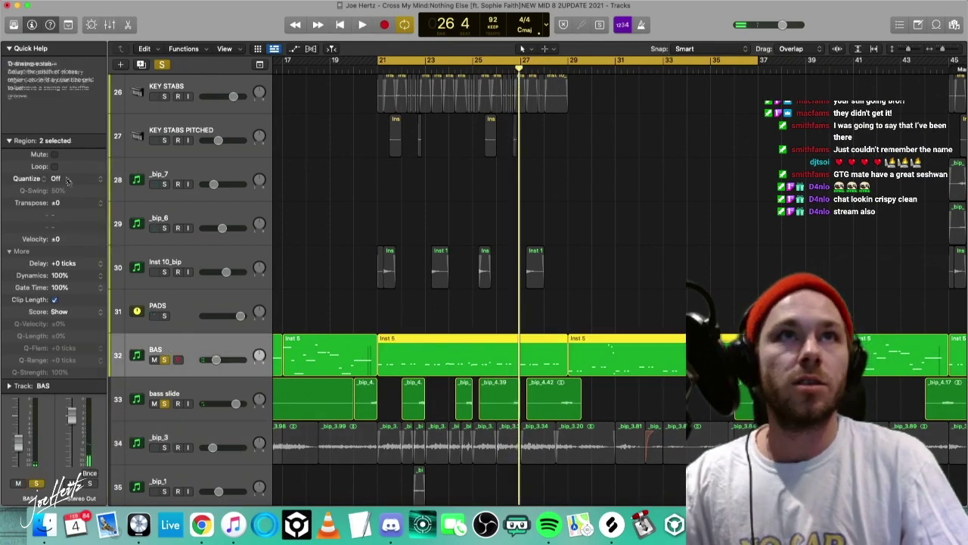
left_click(9, 140)
left_click(26, 248)
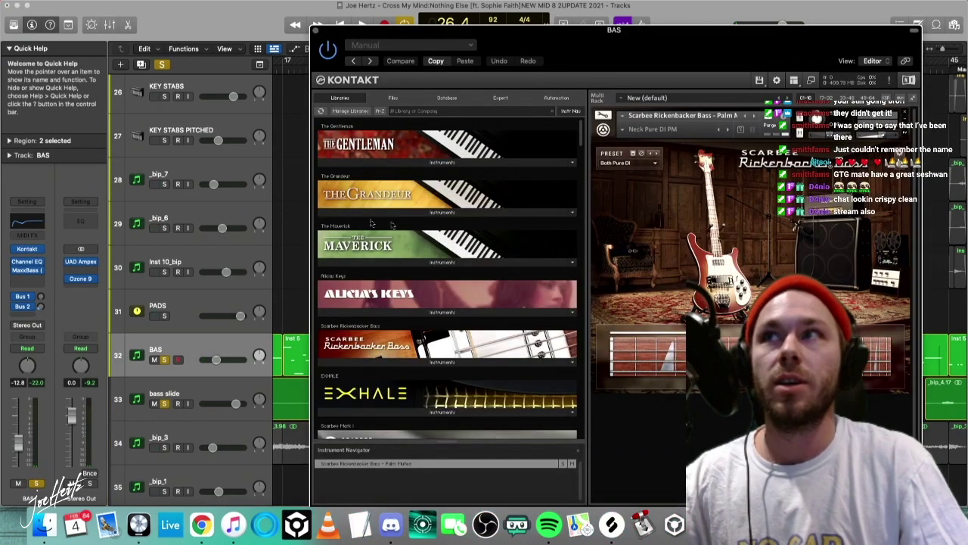
key("super+w")
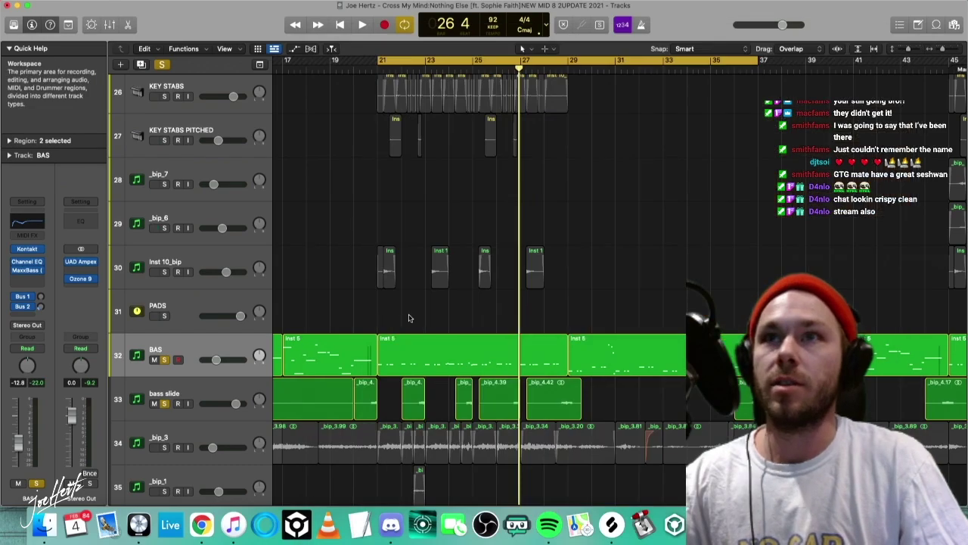
Examine the notes of the BAS region starting at bar 21 in the Piano Roll and close the editor.
double_click(546, 350)
scroll(585, 346, "right", 1)
scroll(560, 359, "up", 3)
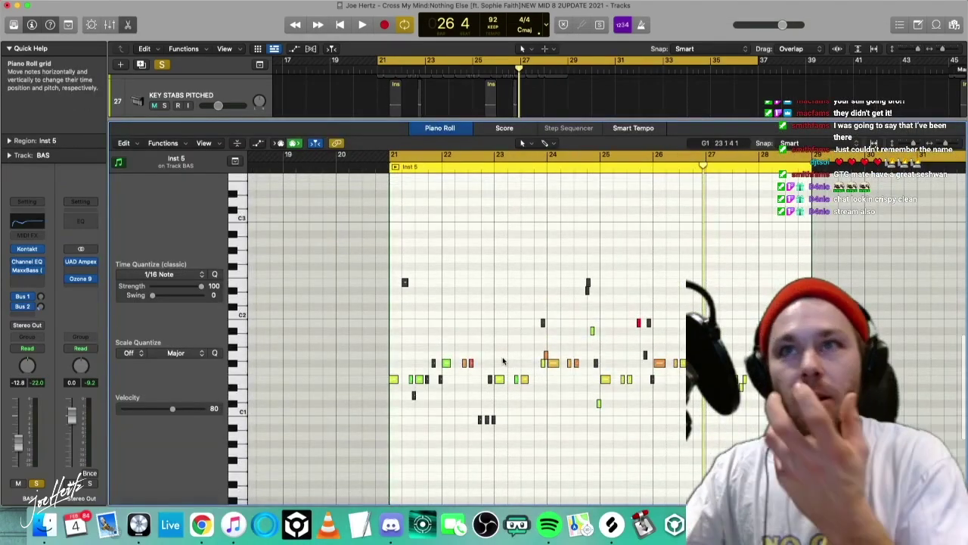
key("p")
Play from bar 21 and solo Audio 101 through the upper Classic Electric Piano track, plus key stabs and KEY STABS.
key("space")
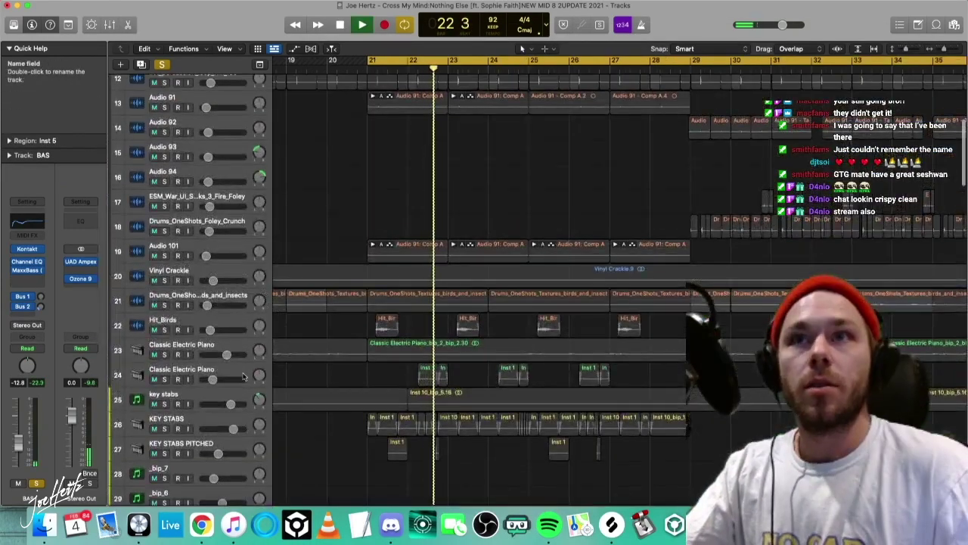
left_click_drag(163, 303, 164, 255)
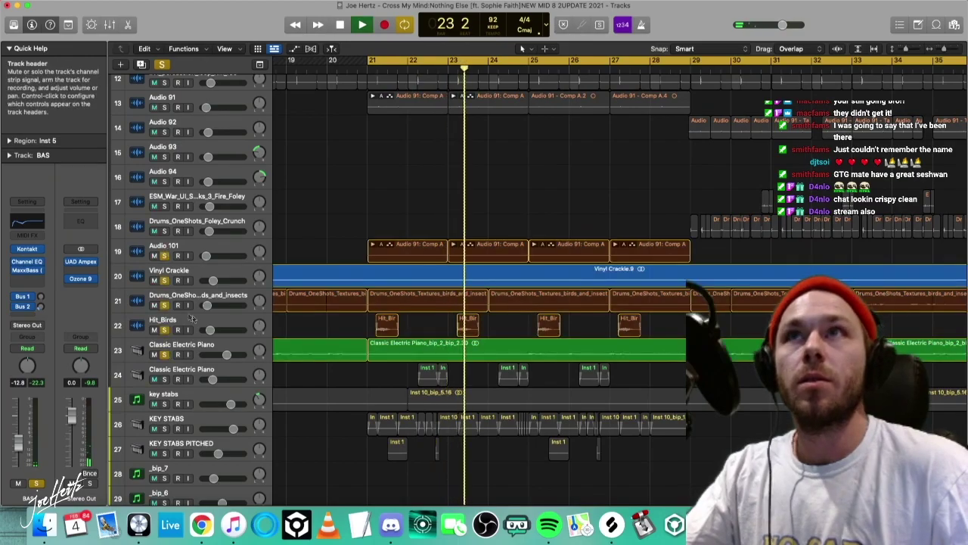
scroll(180, 201, "up", 5)
scroll(180, 201, "down", 8)
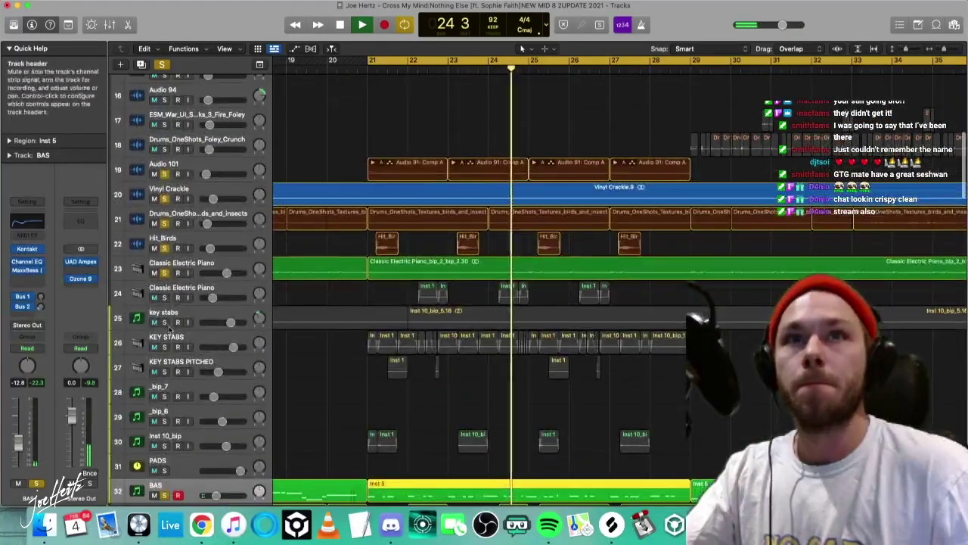
left_click_drag(164, 322, 164, 347)
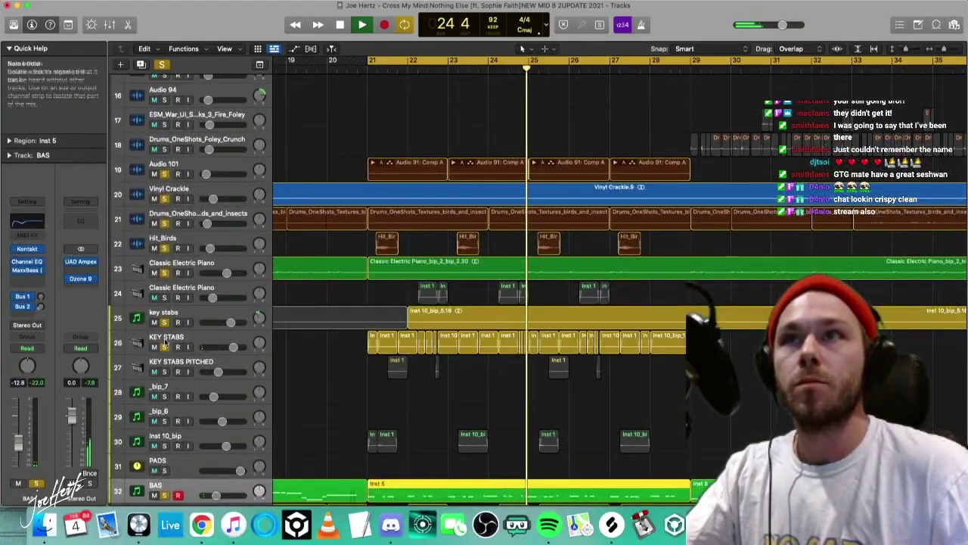
Select the bass slide track, solo every track from Audio 101 down to bass slide and stop playback.
key("super+Left")
scroll(423, 336, "down", 10)
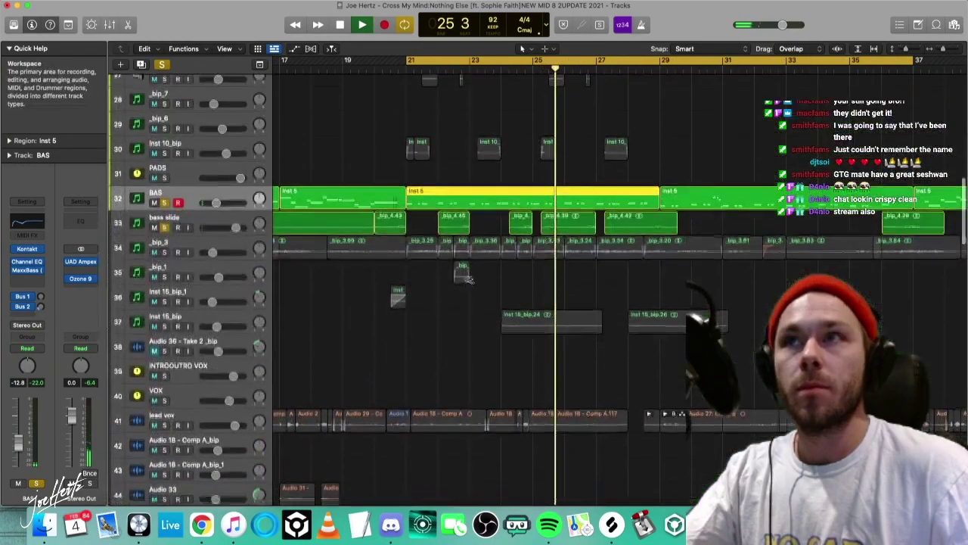
left_click(328, 263)
left_click(165, 225)
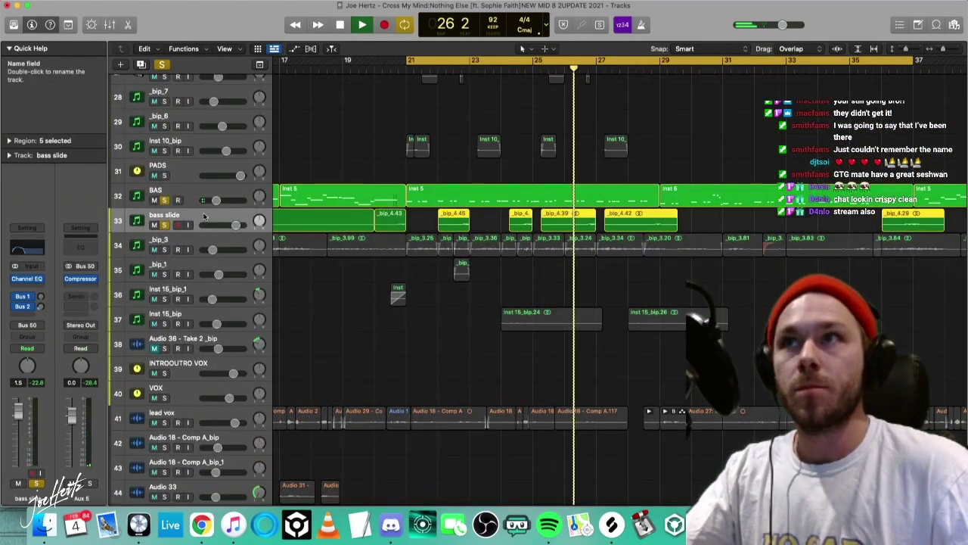
left_click(166, 226, "alt")
left_click(166, 225, "alt")
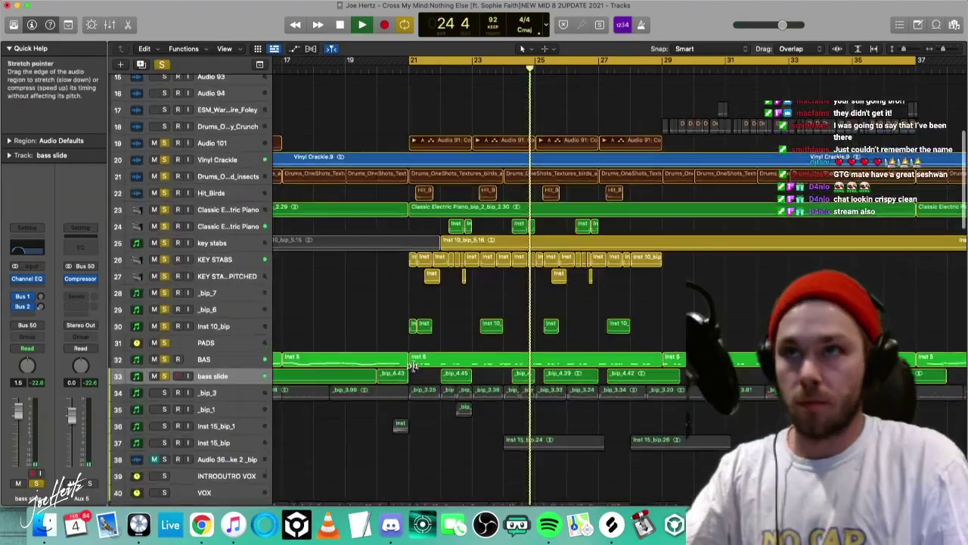
key("super+Up")
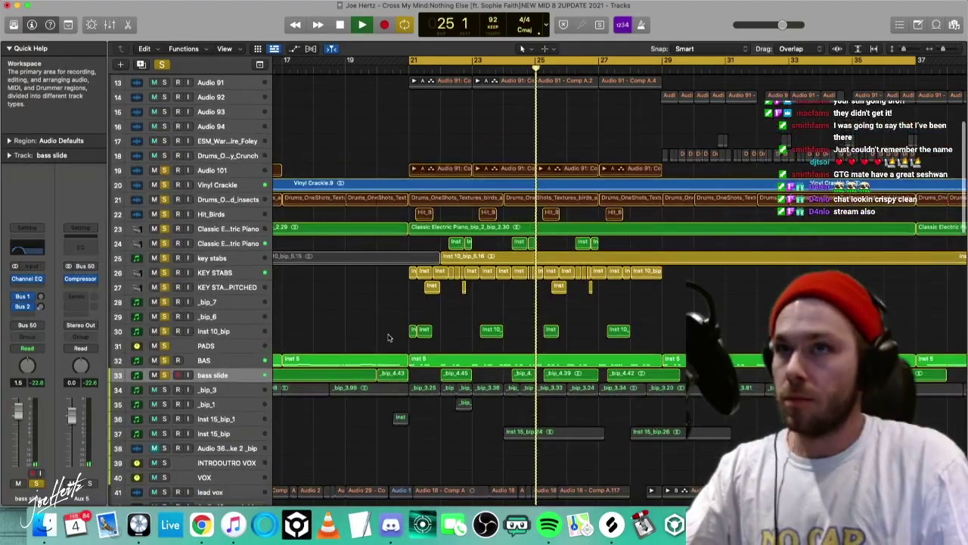
key("space")
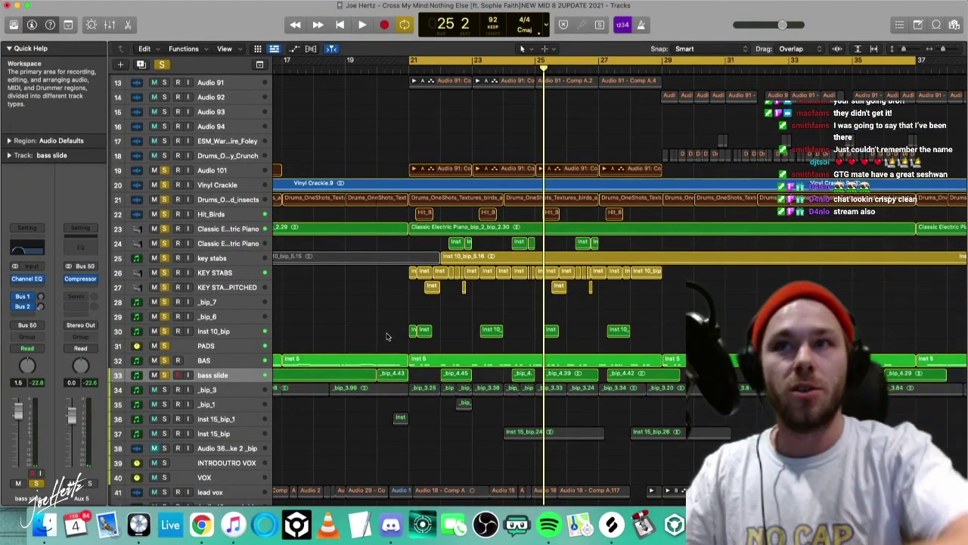
Select the _bip_3 track, limit the solo to it and play it.
left_click(227, 391)
key("super+Down")
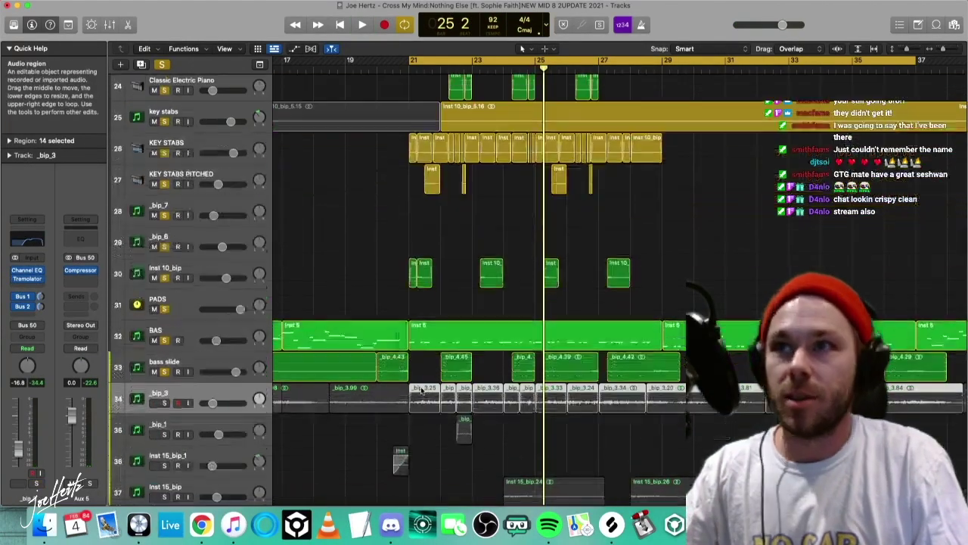
left_click(164, 405)
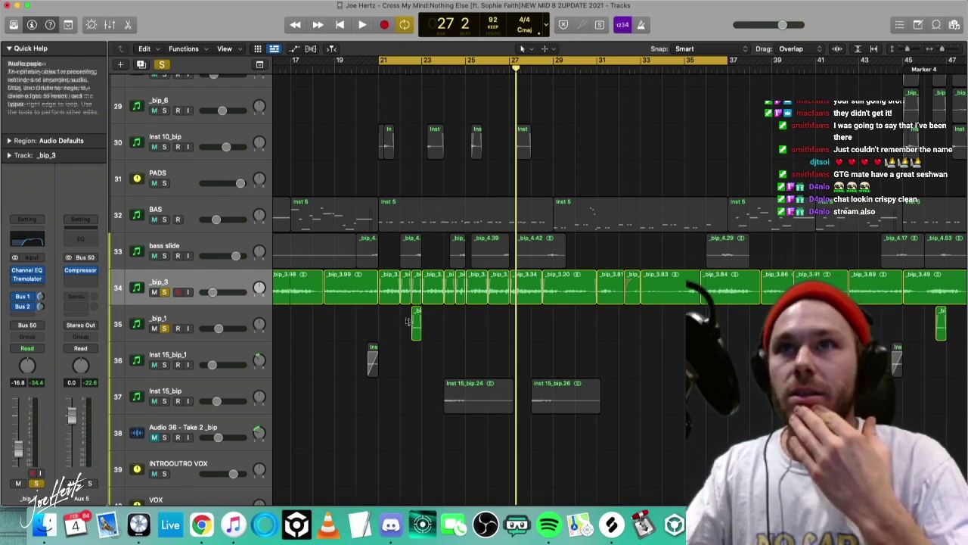
left_click(163, 291)
left_click(164, 292)
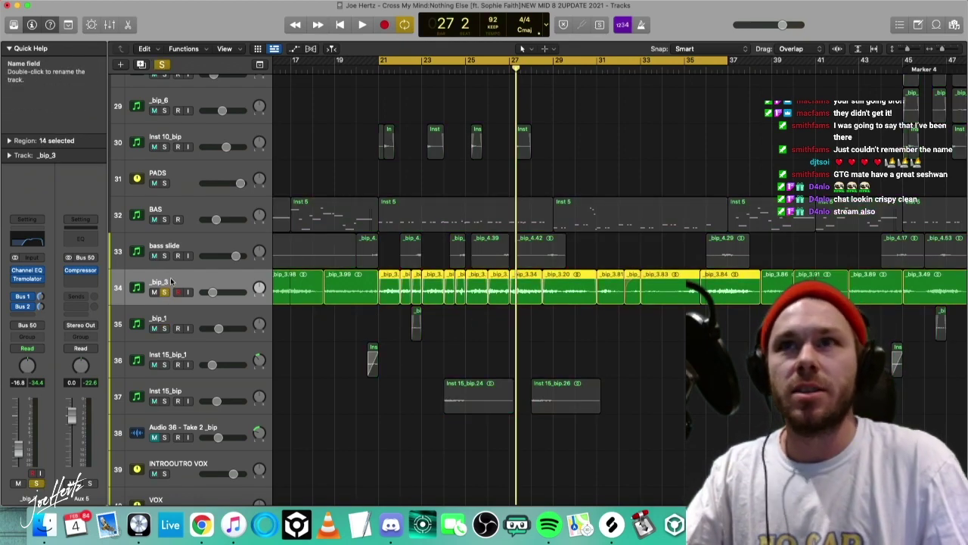
key("space")
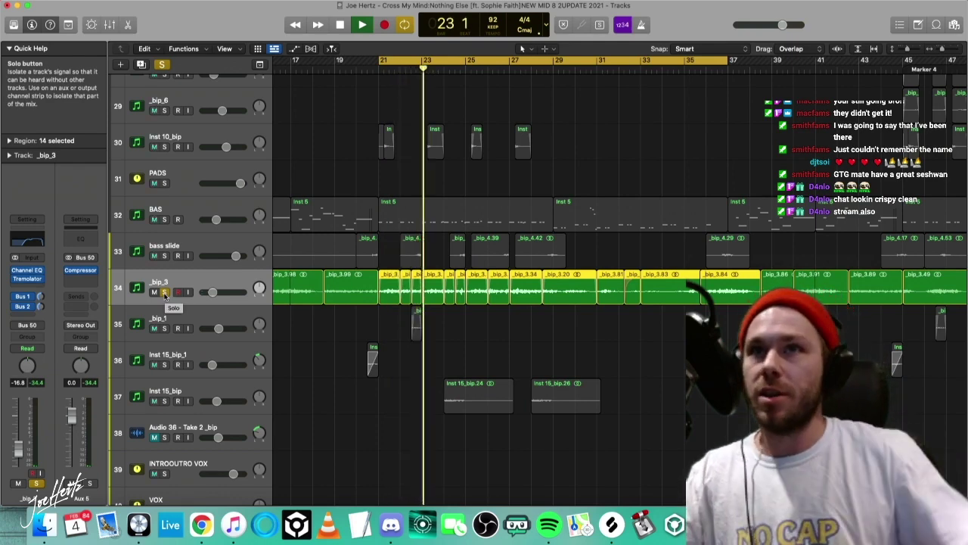
Clear the _bip_3 solo, stop playback, and view and close the track's Tremolator plug-in.
left_click(164, 292)
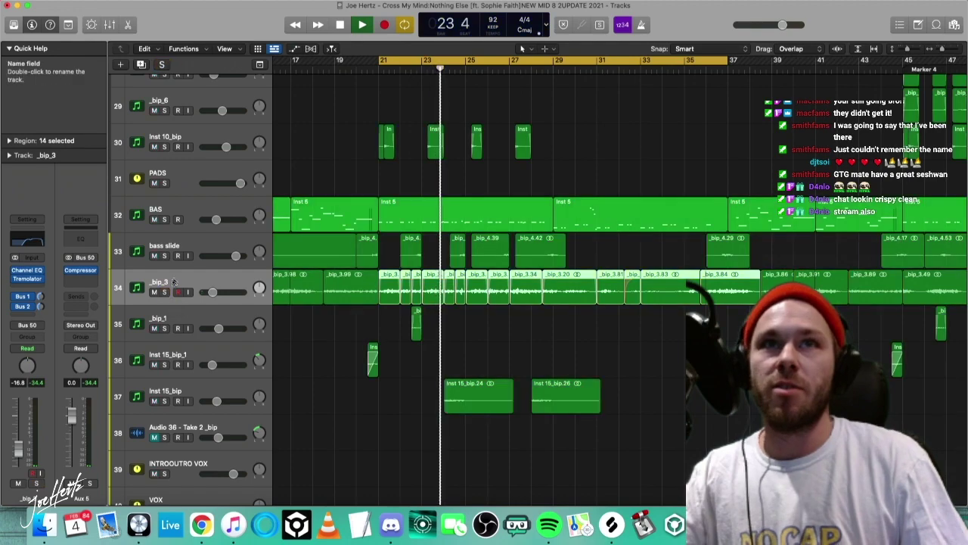
key("space")
left_click(29, 279)
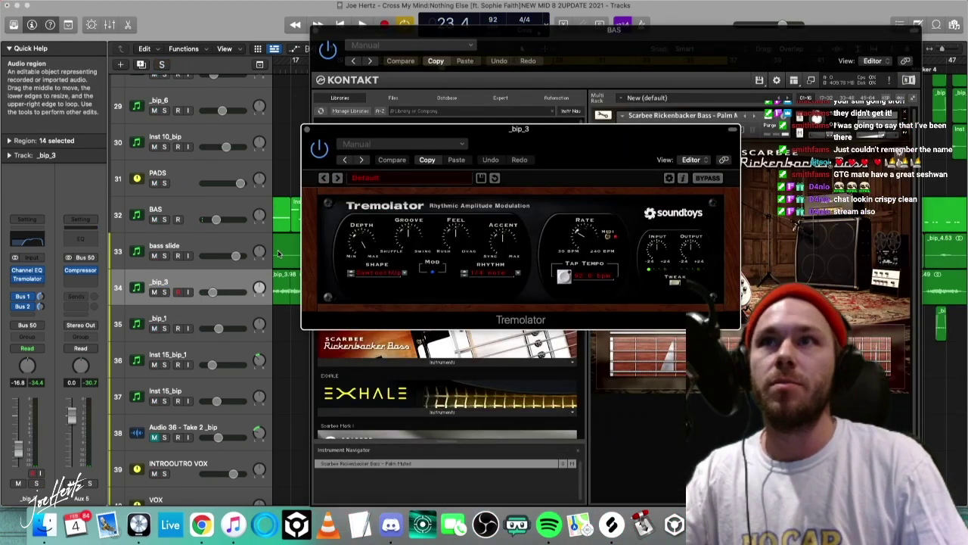
left_click(29, 279)
Play the song briefly with no track soloed and stop playback.
left_click(164, 292)
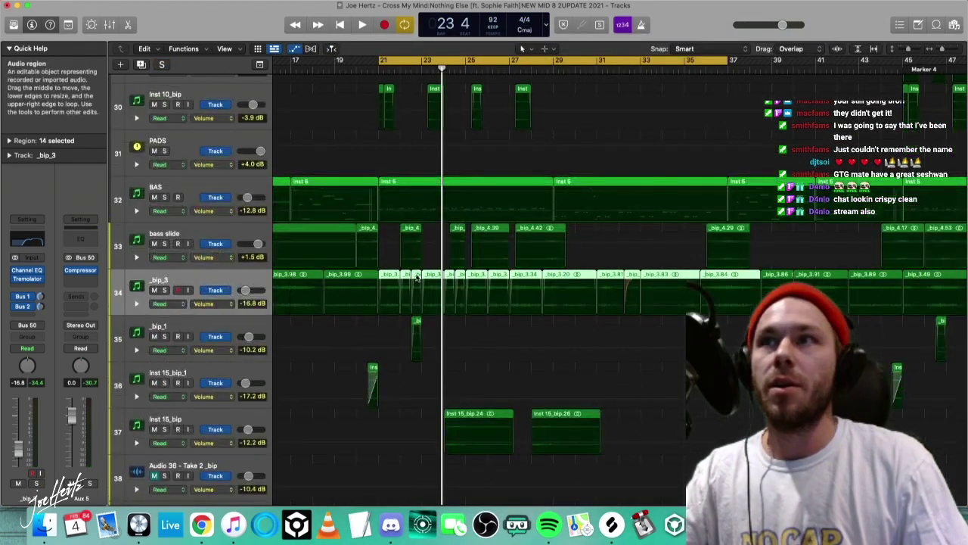
left_click(164, 292)
key("space")
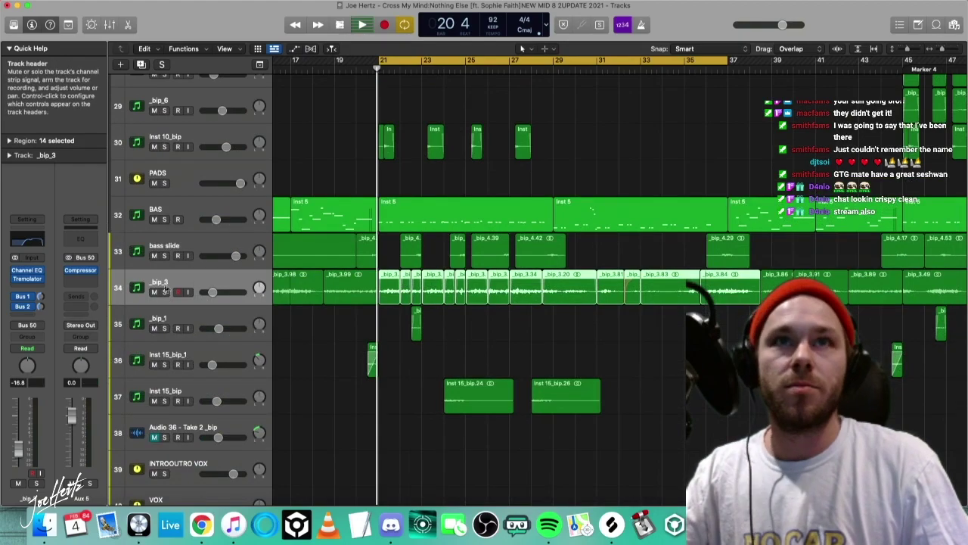
key("space")
Solo _bip_3 together with all tracks from the upper Classic Electric Piano down to bass slide and start playback.
left_click(164, 292)
key("super+Up")
key("super+Up")
scroll(357, 274, "up", 8)
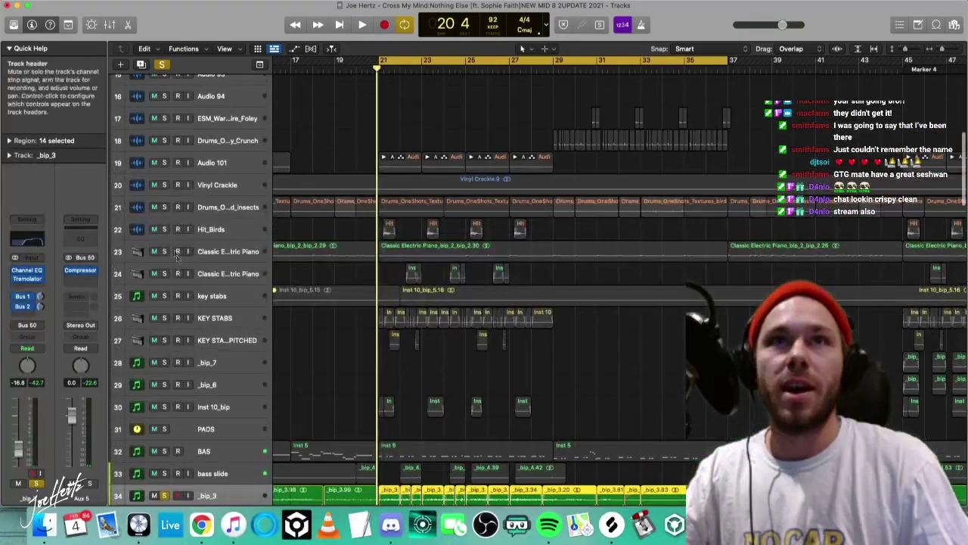
left_click_drag(164, 251, 166, 476)
key("space")
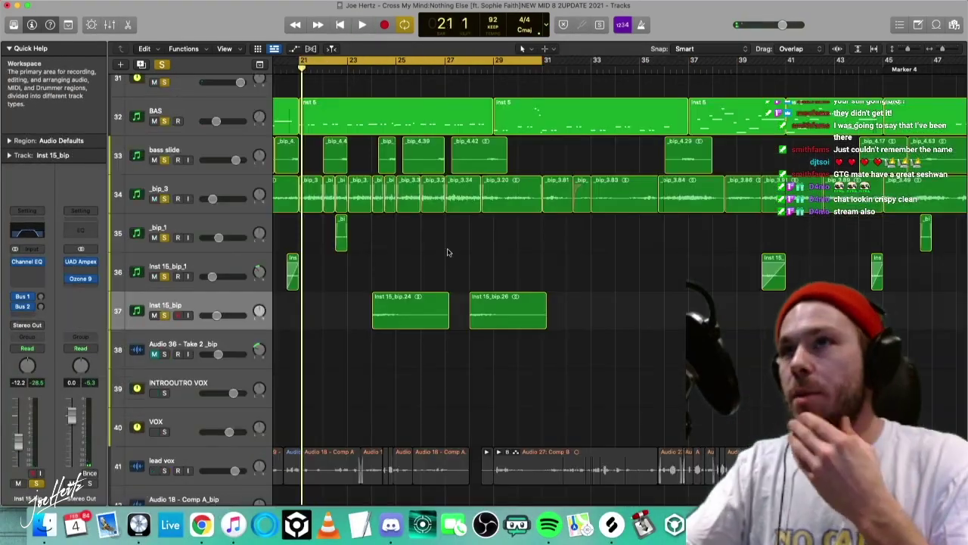
Trim the ends of the two Inst 15_bip regions, the second to bar 31 and the first to bar 27.
left_click(535, 316)
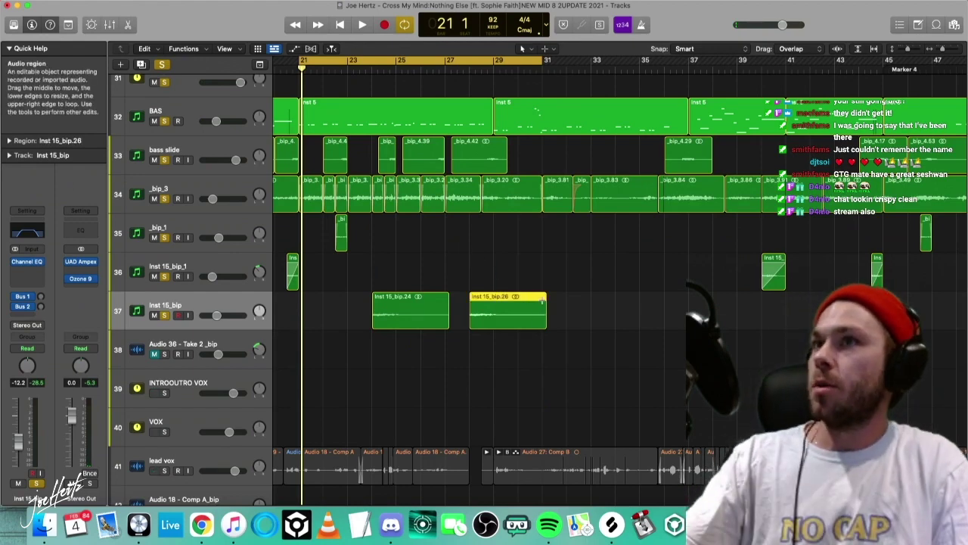
left_click_drag(541, 301, 565, 302)
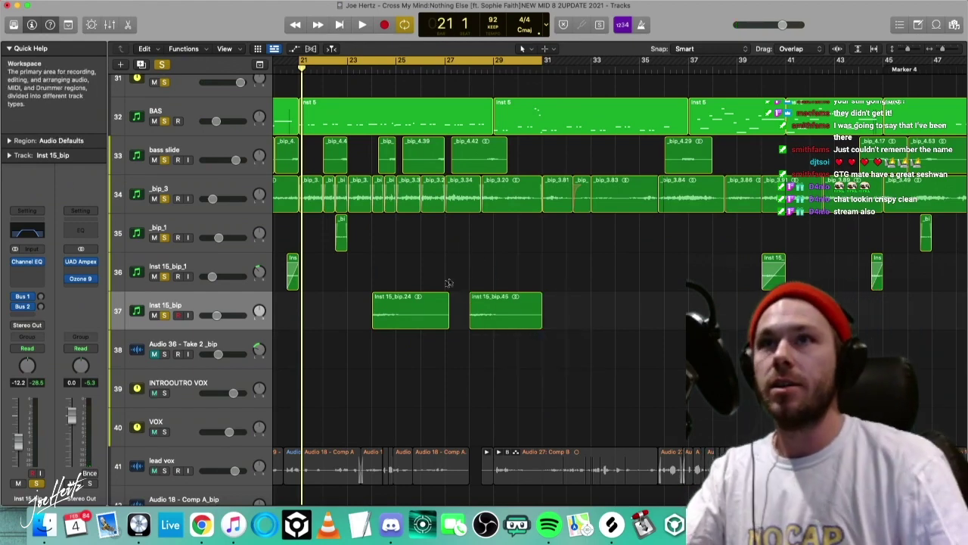
left_click_drag(448, 295, 444, 303)
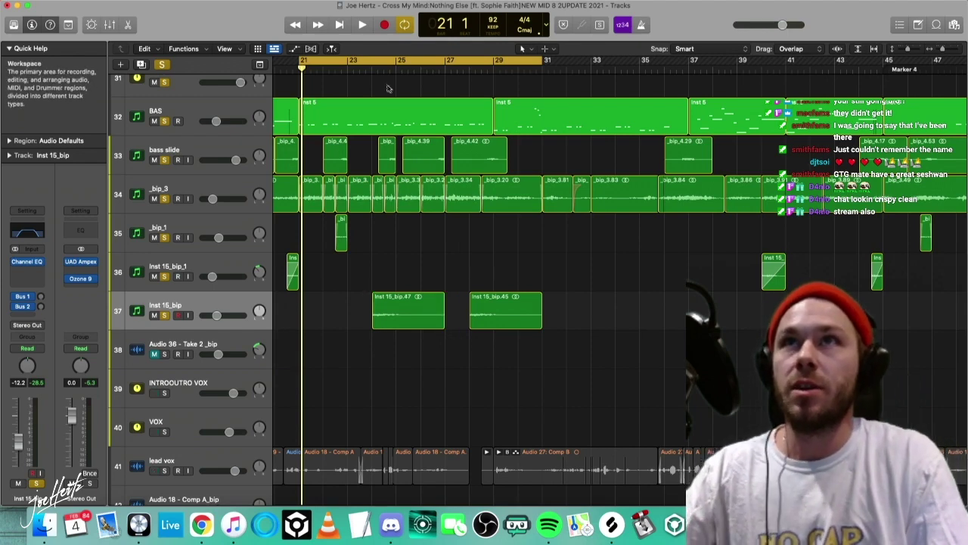
Set the cycle range from bar 24 to bar 32, play the Inst 15_bip track soloed alone and stop playback.
left_click_drag(372, 60, 566, 60)
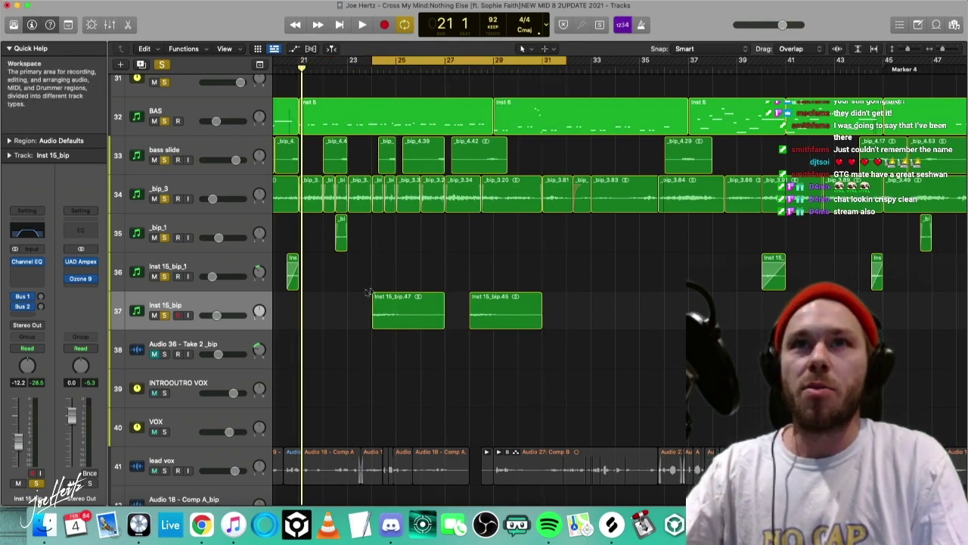
left_click(200, 306)
left_click(166, 317)
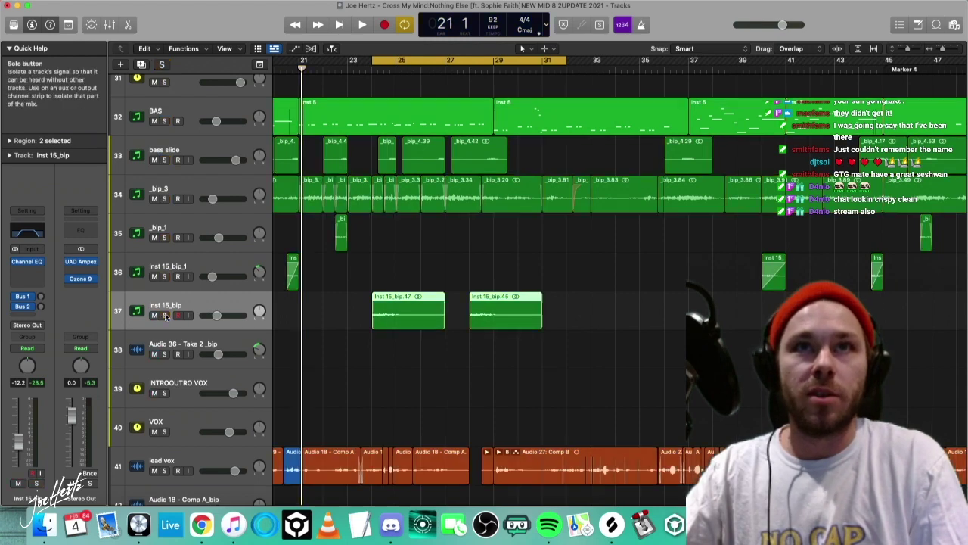
left_click(165, 317)
key("space")
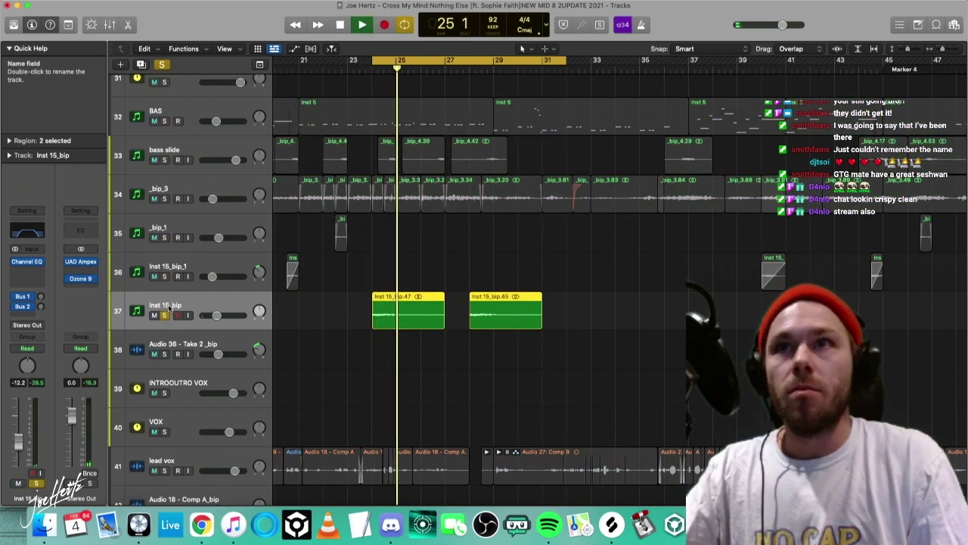
key("space")
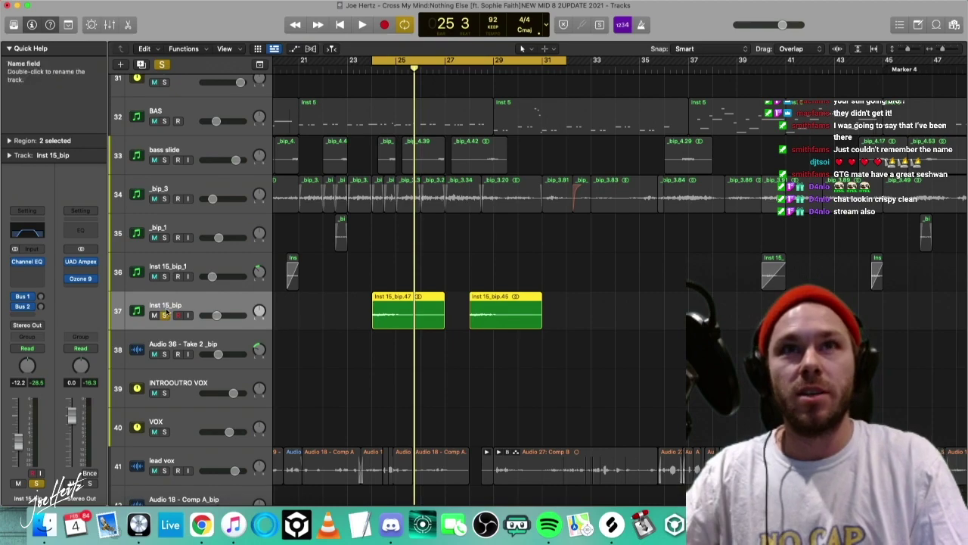
Clear the Inst 15_bip solo, play the full mix from bar 24 and examine the arrangement down to the vocal tracks.
key("s")
key("space")
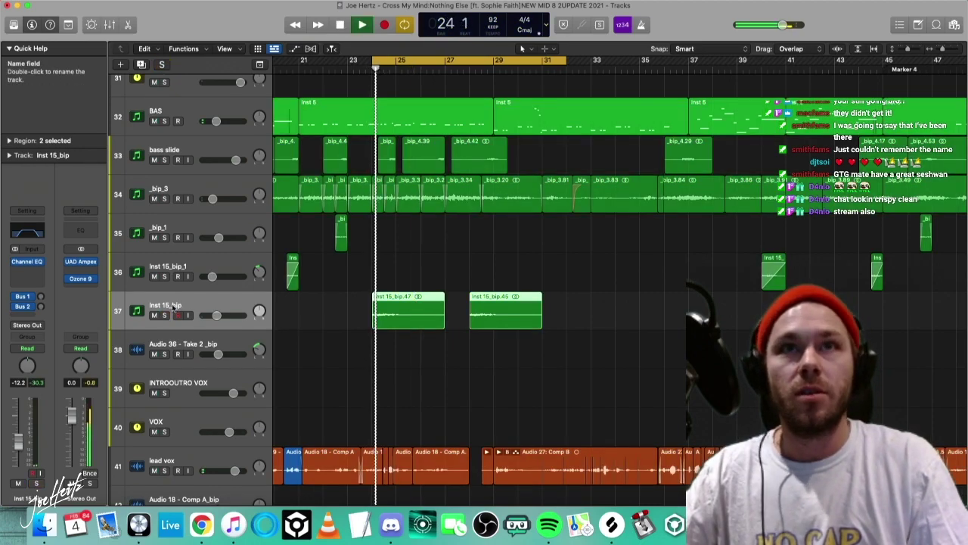
key("super+Left")
key("super+Left")
key("super+Left")
key("super+Left")
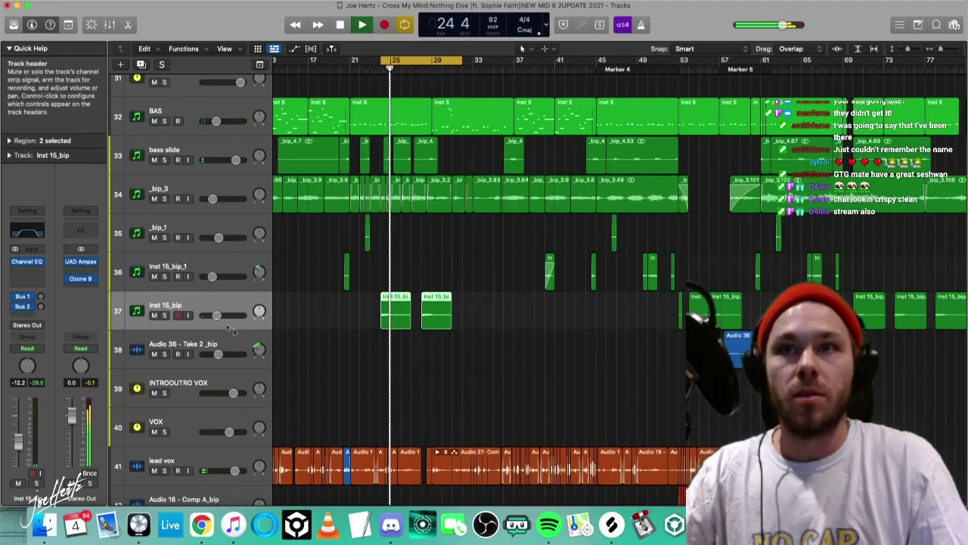
key("super+Up")
left_click(375, 212)
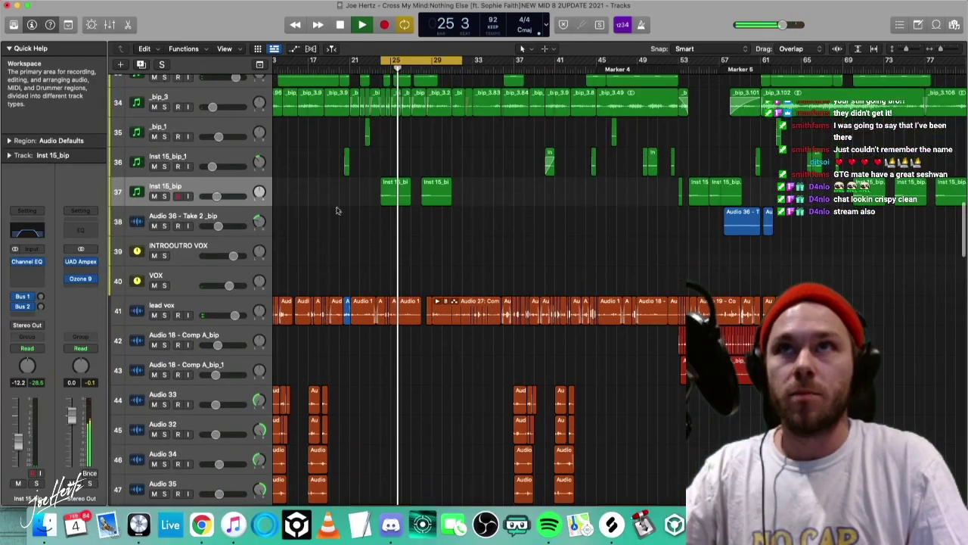
key("super+Up")
scroll(324, 248, "down", 3)
key("super+Left")
scroll(356, 199, "down", 3)
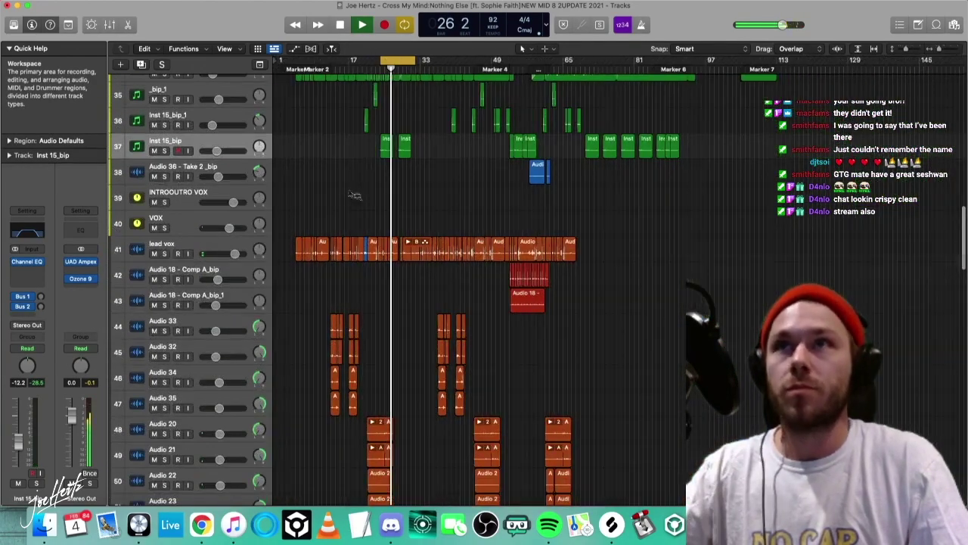
Examine the remaining audio, guitar and sax tracks down to Water white noise during playback and stop playback.
scroll(356, 195, "up", 4)
scroll(352, 204, "down", 3)
scroll(342, 236, "down", 7)
key("super+Right")
key("super+Right")
key("super+Right")
scroll(346, 287, "down", 10)
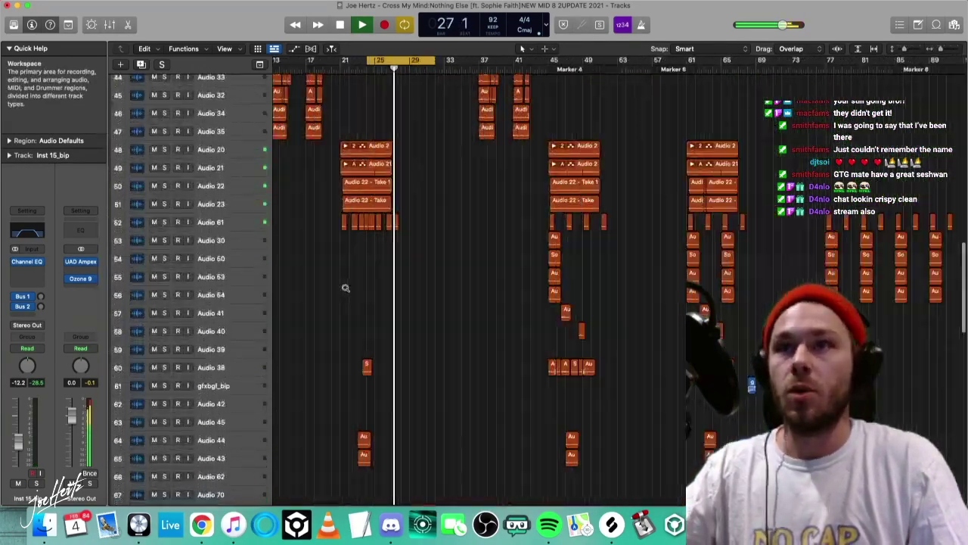
scroll(325, 378, "up", 3)
scroll(321, 420, "down", 8)
scroll(321, 417, "down", 2)
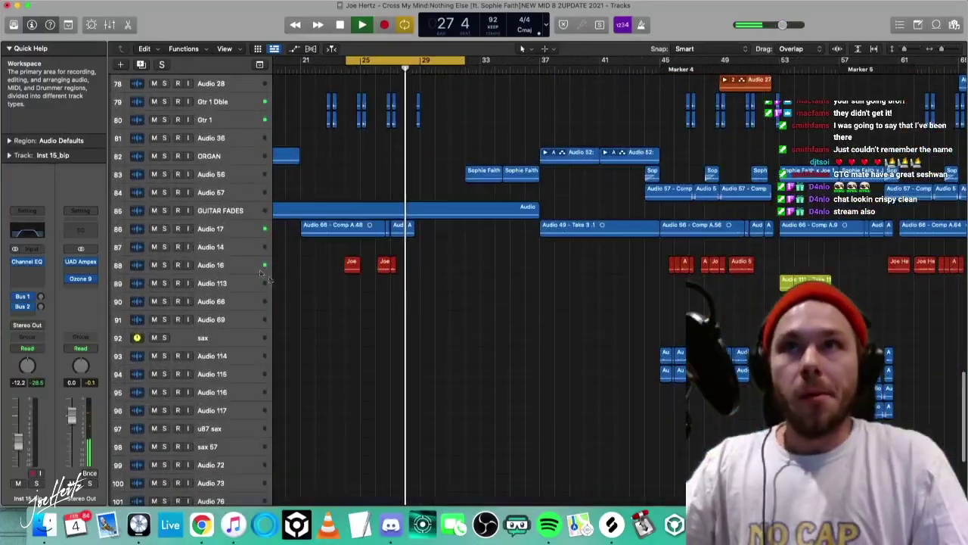
key("super+Down")
scroll(335, 253, "down", 15)
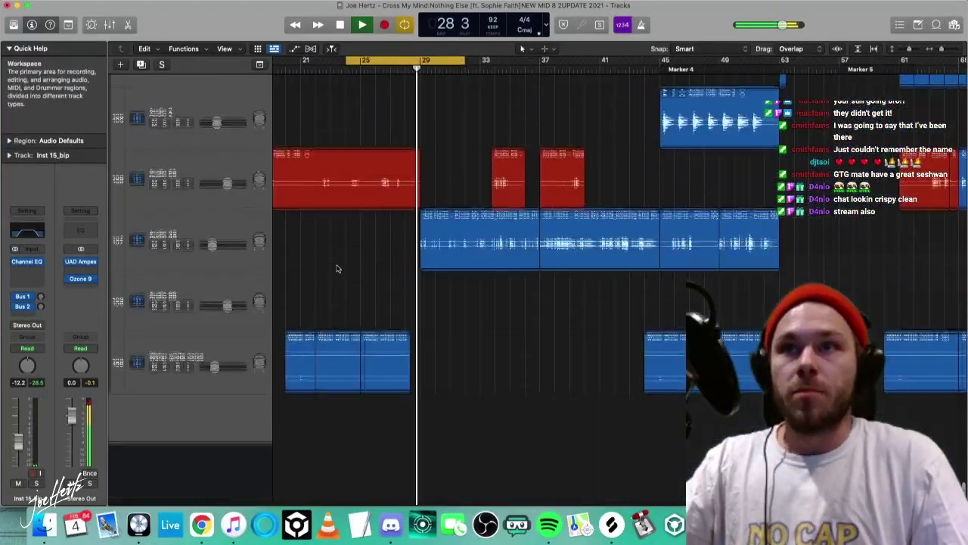
scroll(342, 267, "up", 2)
key("space")
Select the Audio 59 track and its first region before bar 29.
left_click(329, 235)
key("super+Left")
key("super+Left")
key("super+Left")
left_click(189, 237)
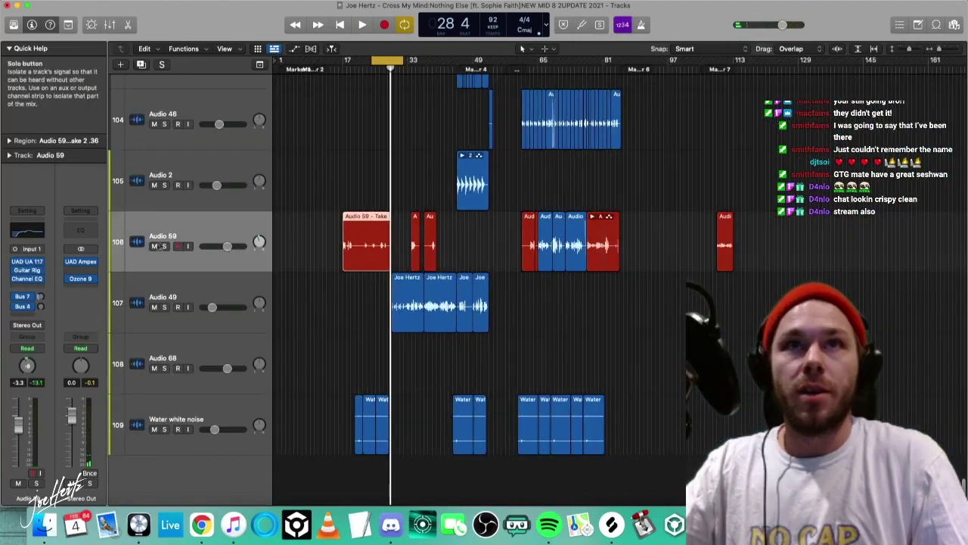
Mute the Audio 59 track and deselect its regions.
left_click(155, 246)
key("super+Up")
key("super+Up")
left_click(322, 247)
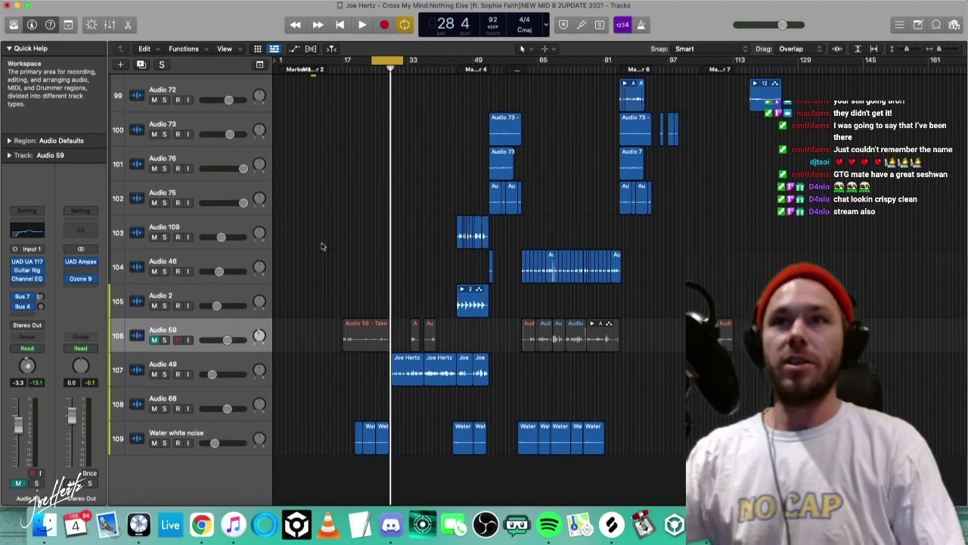
Solo all tracks from Audio 7 down to Audio 36 - Take 2 _bip and play them together.
key("super+Up")
key("super+Up")
key("super+Up")
key("super+Up")
key("super+Up")
key("super+Right")
key("super+Right")
key("super+Right")
scroll(333, 242, "up", 15)
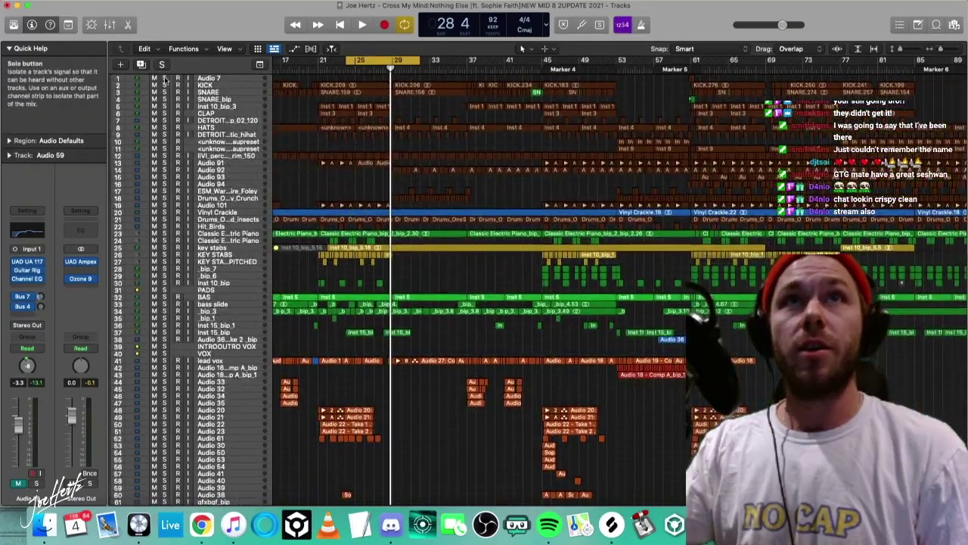
left_click_drag(165, 80, 164, 332)
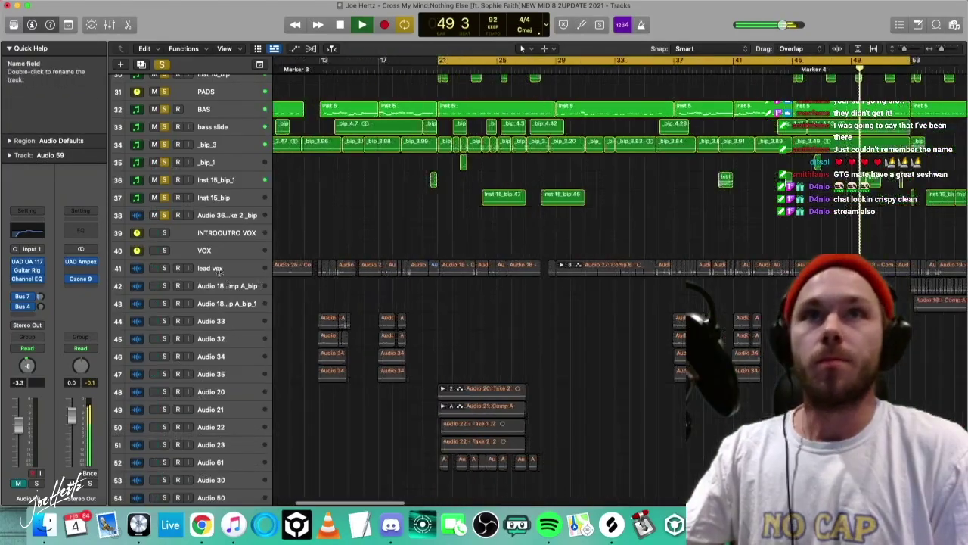
Switch the solo to the lead vox track alone during playback and examine its regions.
left_click(220, 271)
left_click(164, 268, "alt")
scroll(437, 234, "up", 3)
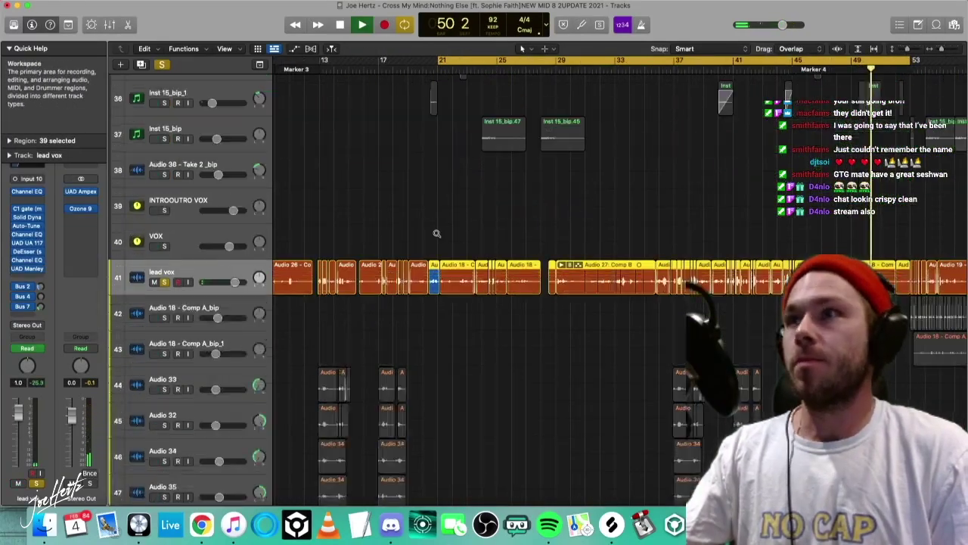
left_click(437, 233, "ctrl+alt")
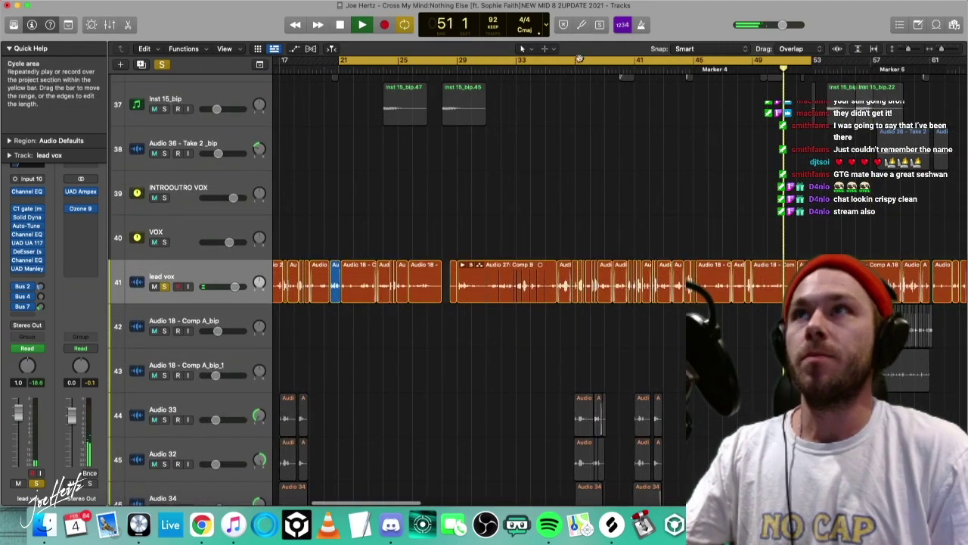
Shorten the cycle range to end at about bar 37 and stop playback.
left_click_drag(811, 60, 575, 61)
left_click_drag(465, 62, 474, 64)
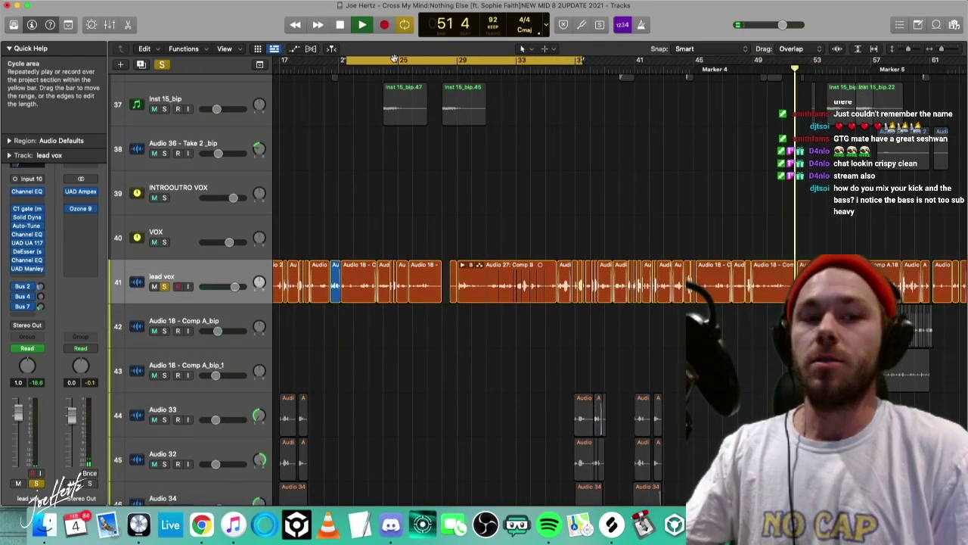
key("space")
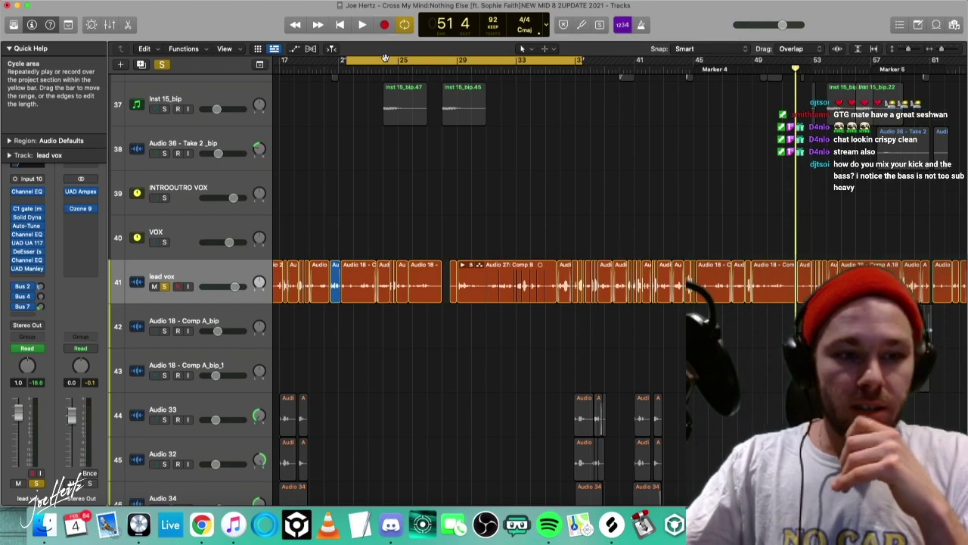
Solo the KICK and SNARE tracks and keep the cycle range turned on.
left_click(406, 61)
key("z")
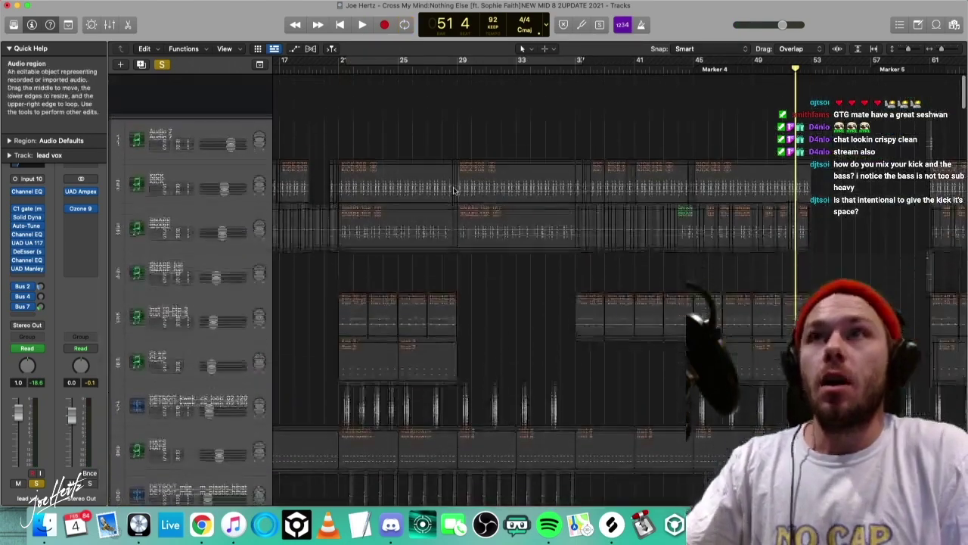
left_click_drag(165, 146, 165, 190)
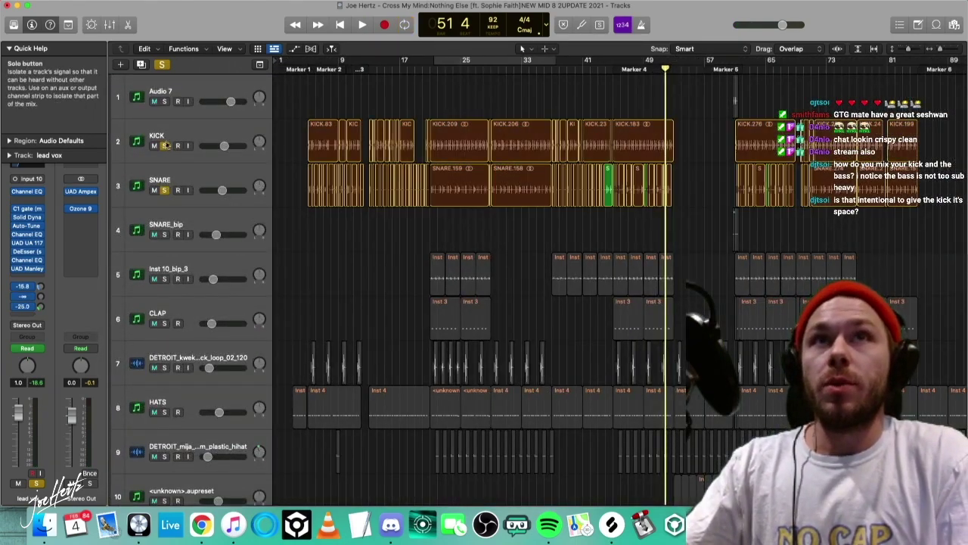
left_click(180, 135)
left_click(450, 58)
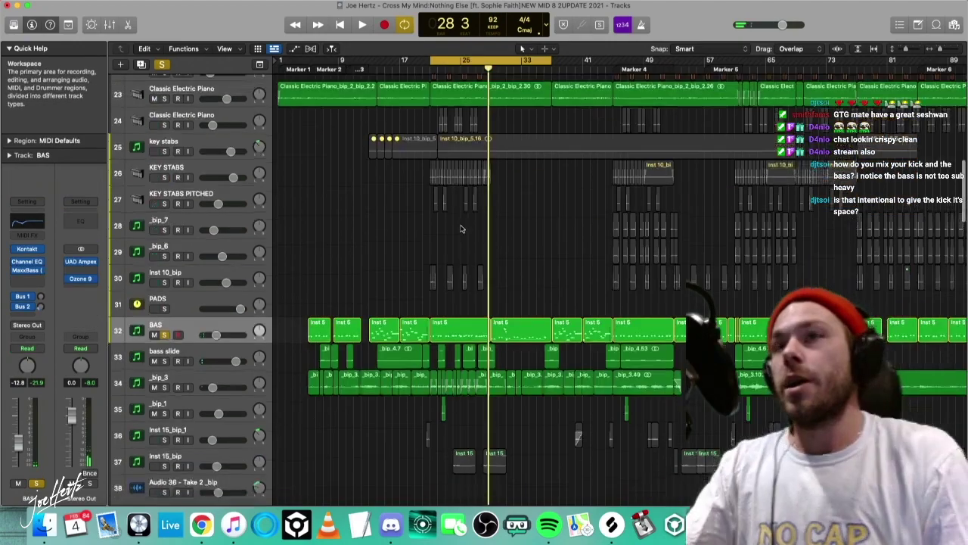
Select the KICK track and solo it along with the BAS track.
scroll(459, 231, "up", 10)
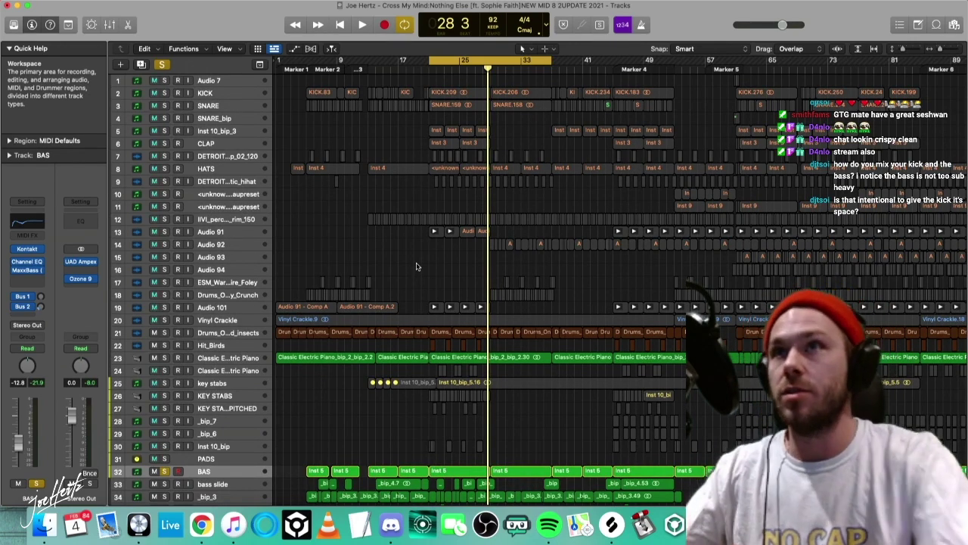
scroll(417, 267, "up", 3)
left_click(223, 94)
scroll(467, 122, "up", 5)
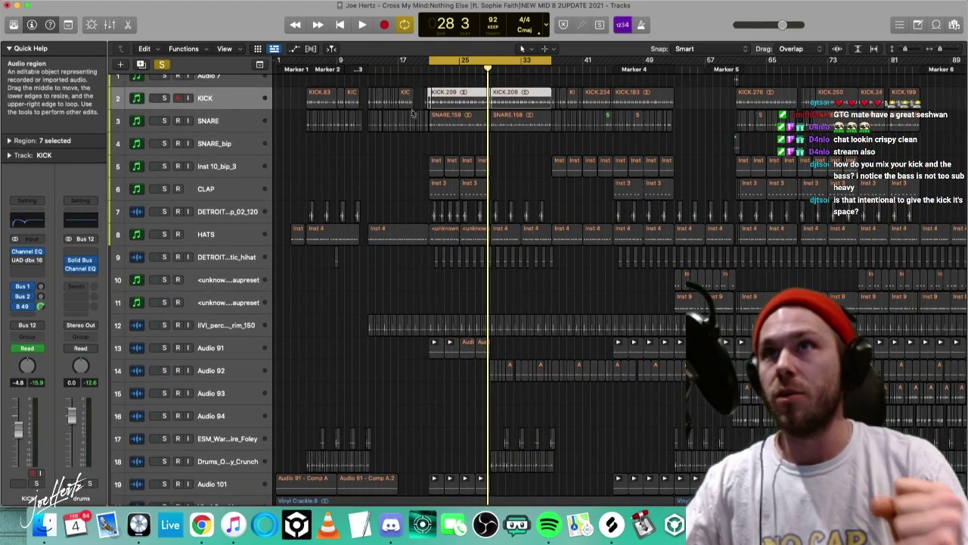
left_click(165, 98)
scroll(403, 132, "up", 5)
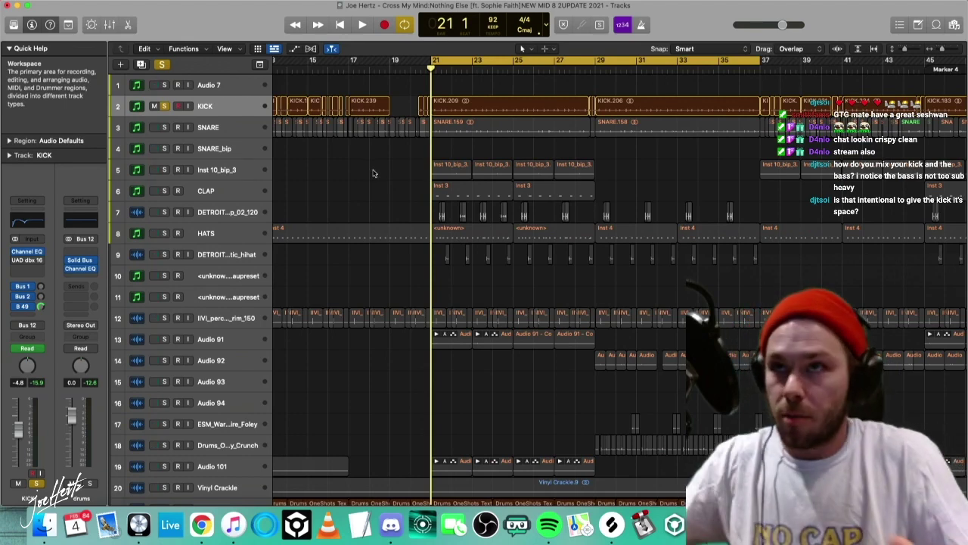
Audition the KICK track's Channel EQ with the 340 Hz band off, restore the band and hide the plug-in windows.
key("v")
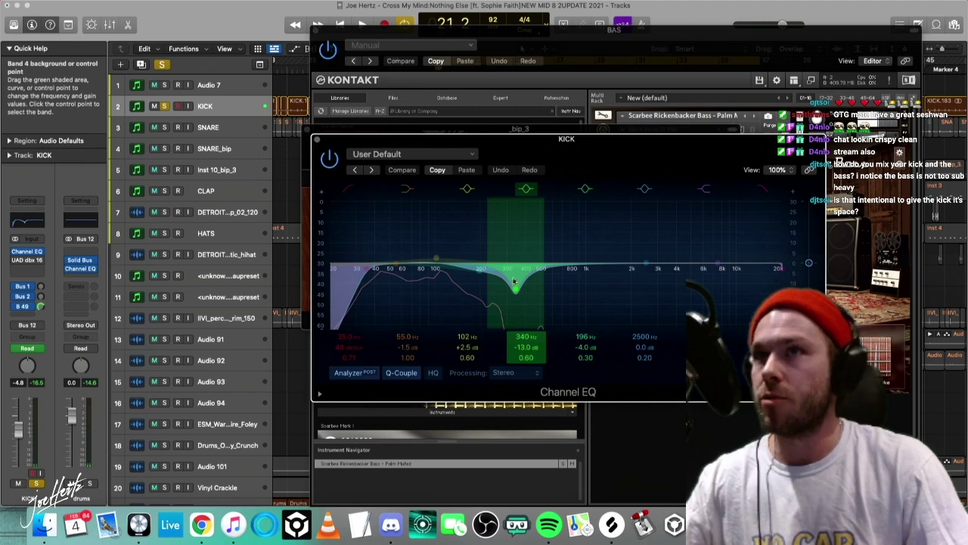
left_click(525, 188)
key("space")
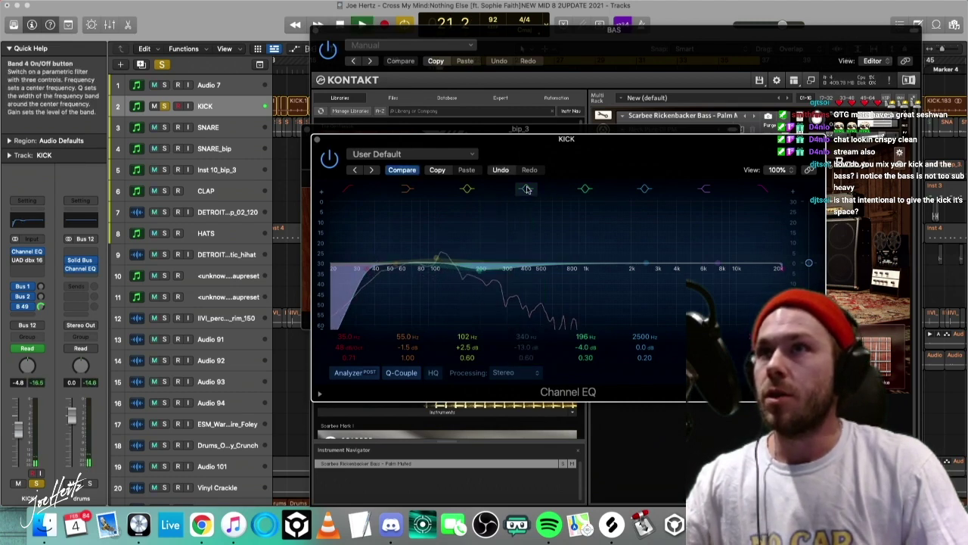
left_click(528, 189)
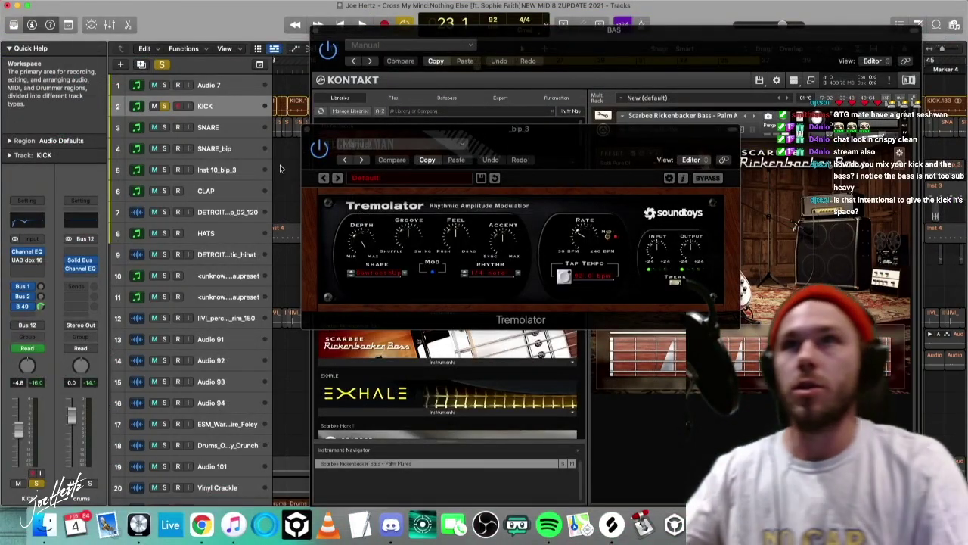
key("v")
Select the BAS track and open its Channel EQ and MaxxBass plug-ins to examine their settings.
scroll(351, 198, "down", 10)
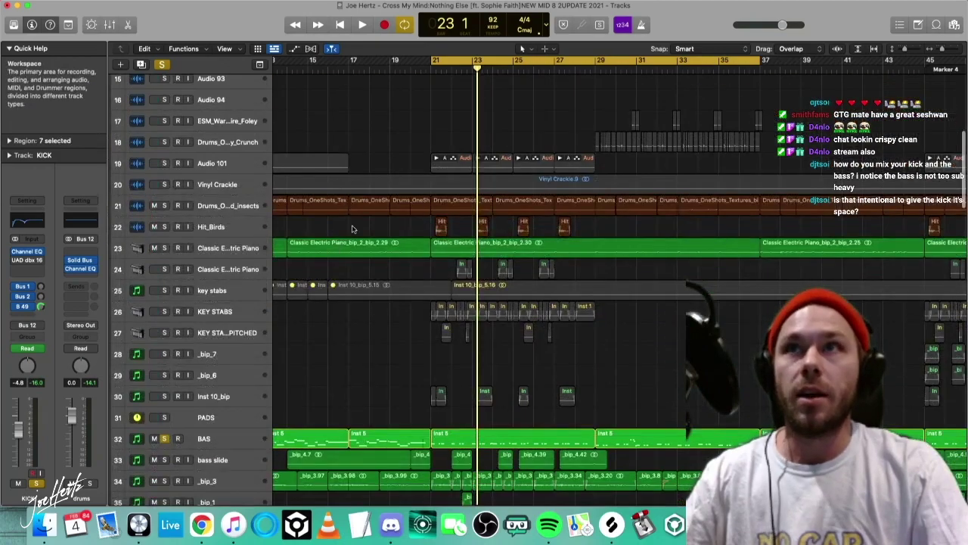
left_click(220, 438)
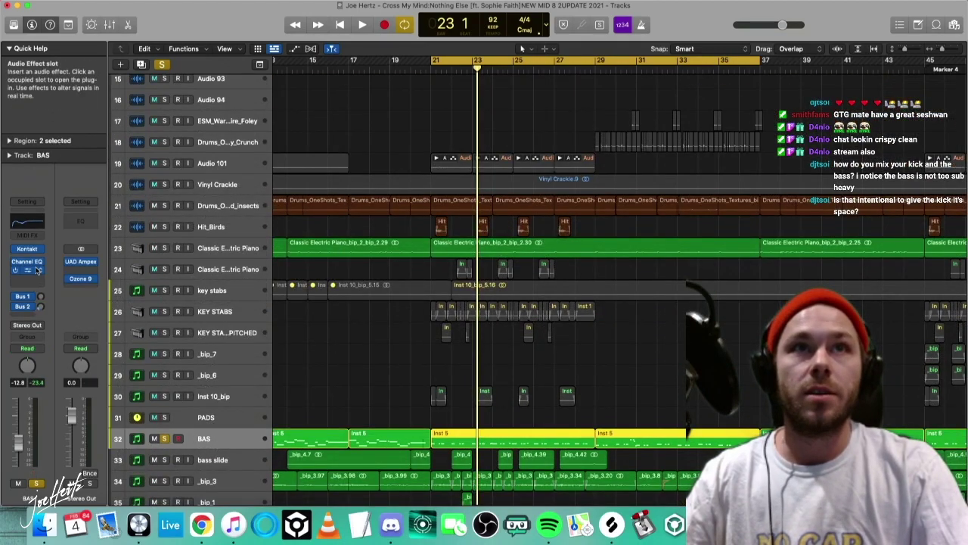
left_click(38, 270)
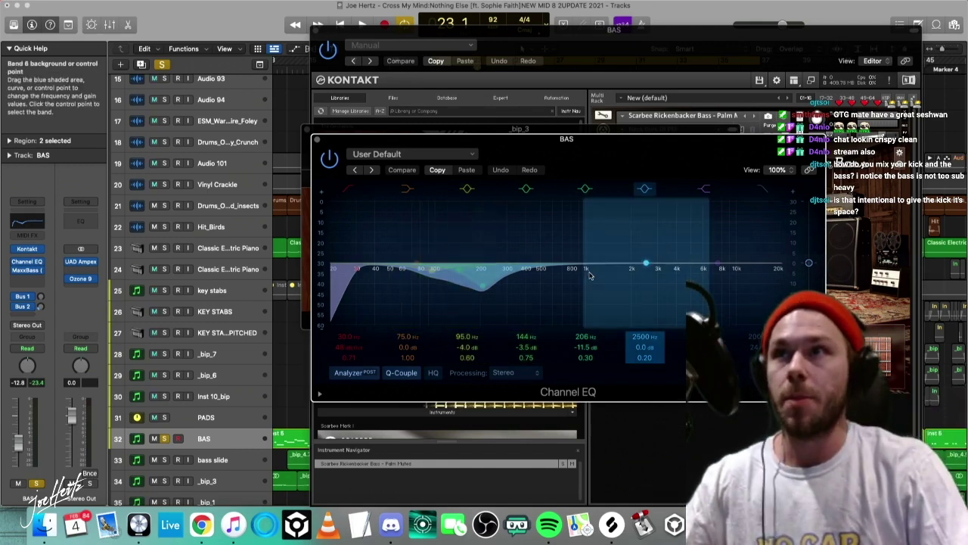
left_click(25, 270)
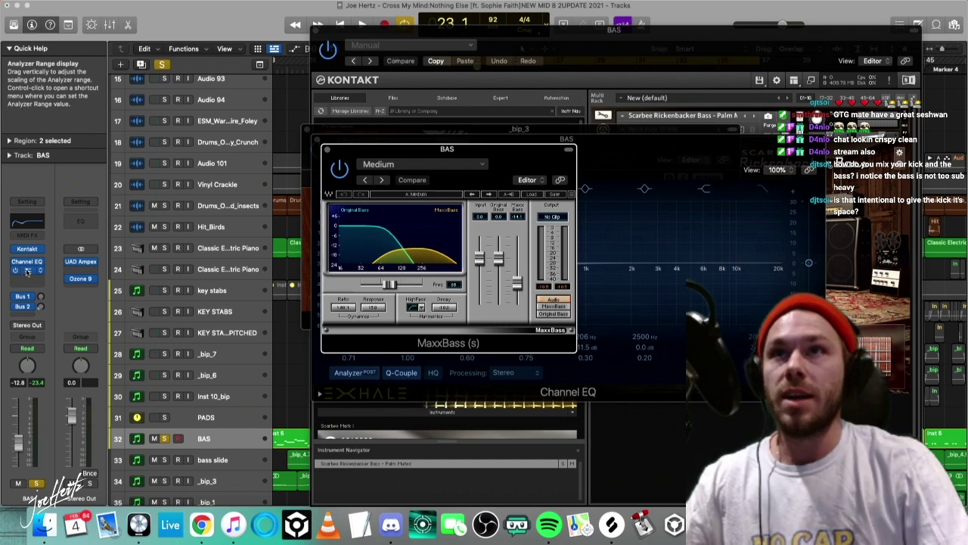
Play the BAS track while auditioning the MaxxBass monitoring options, and close all open plug-in windows.
left_click(289, 392)
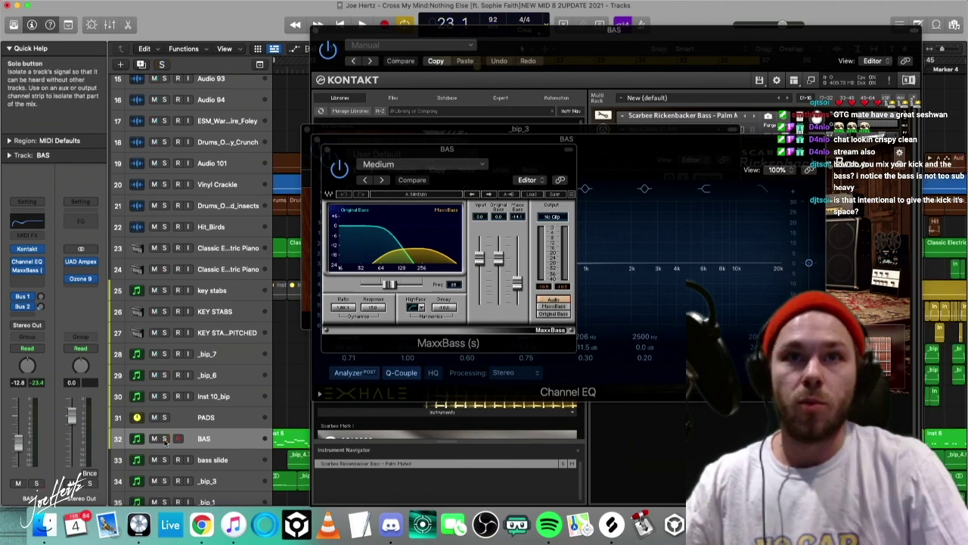
key("space")
left_click(554, 303)
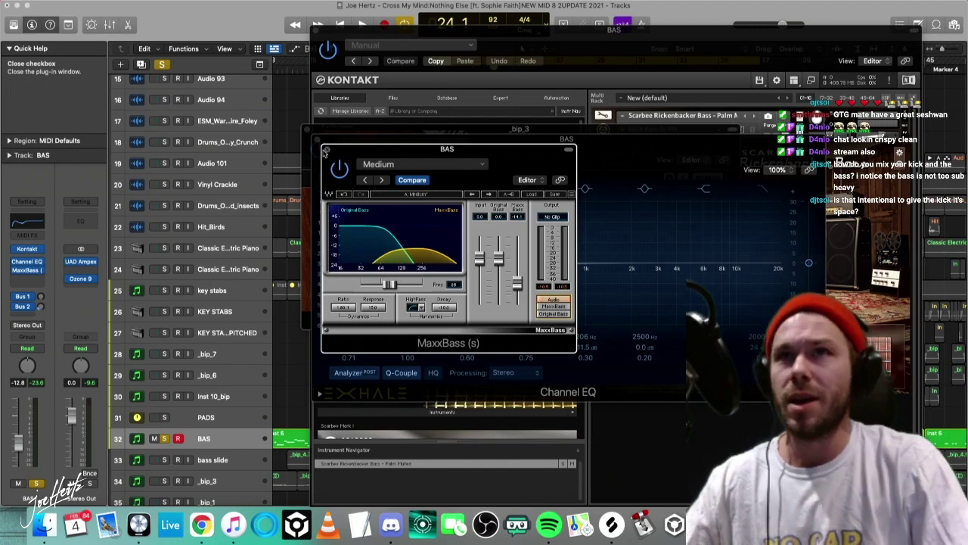
left_click(329, 153)
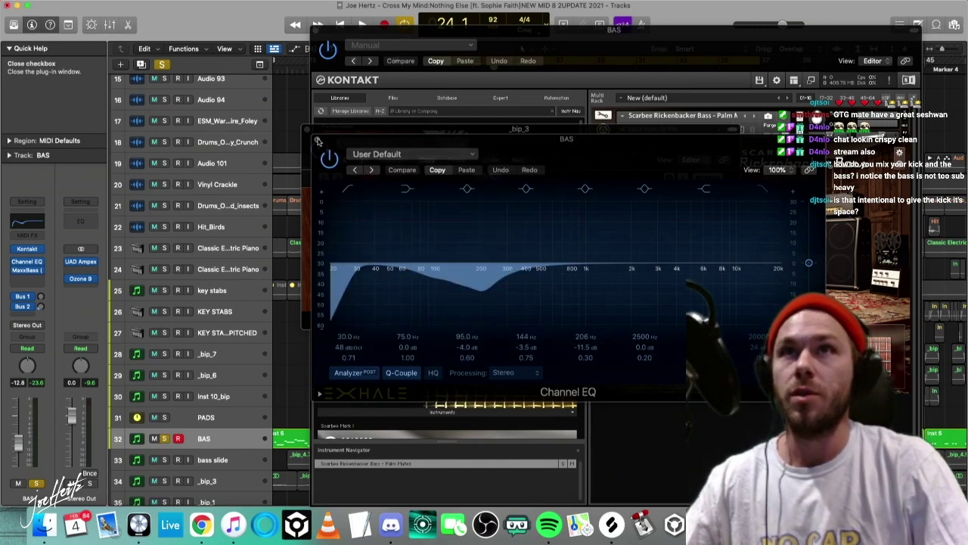
left_click(320, 142)
left_click(310, 136)
left_click(318, 30)
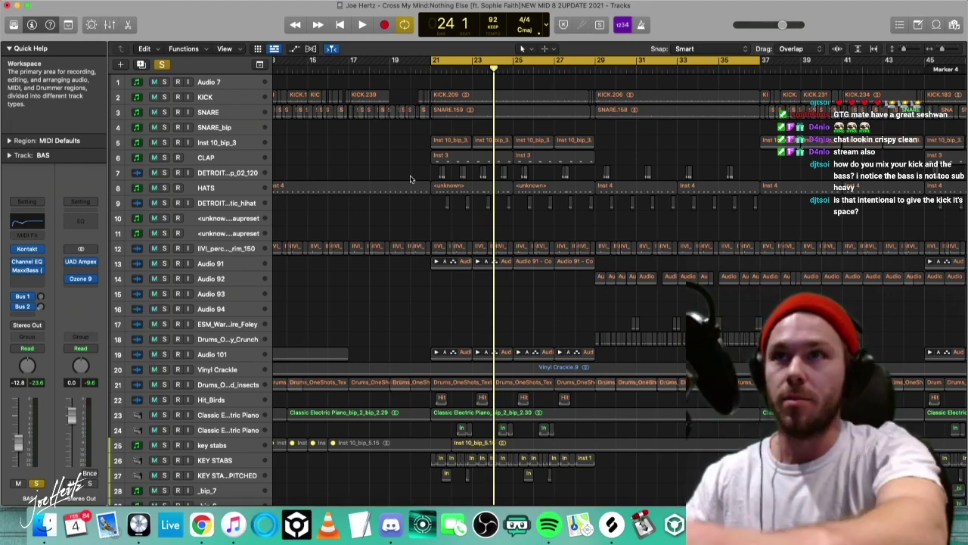
Show the mixer, examine the UAD Ampex ATR-102 plug-in on the Stereo Out channel, and hide both again.
key("ctrl+alt+Up")
key("ctrl+alt+Up")
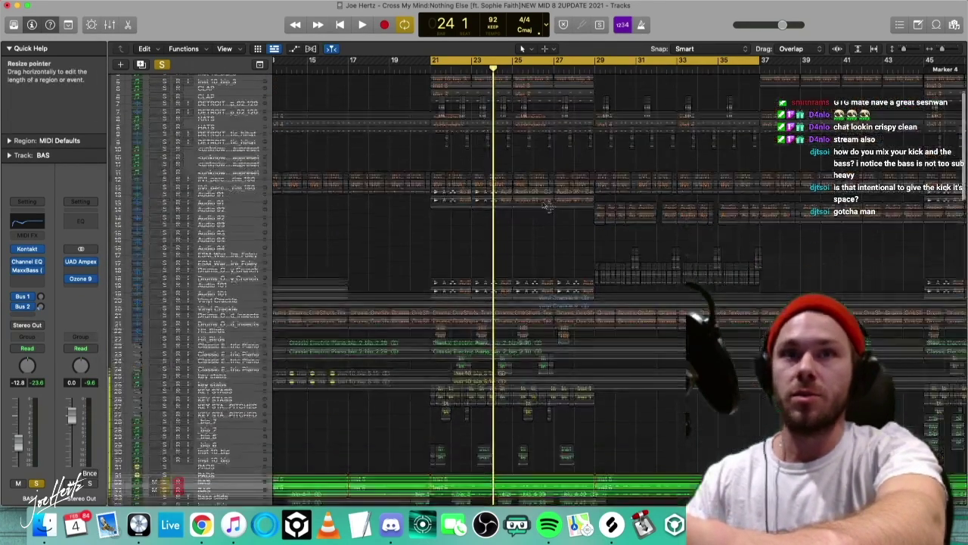
key("ctrl+alt+Down")
key("ctrl+alt+Down")
key("ctrl+alt+Down")
key("x")
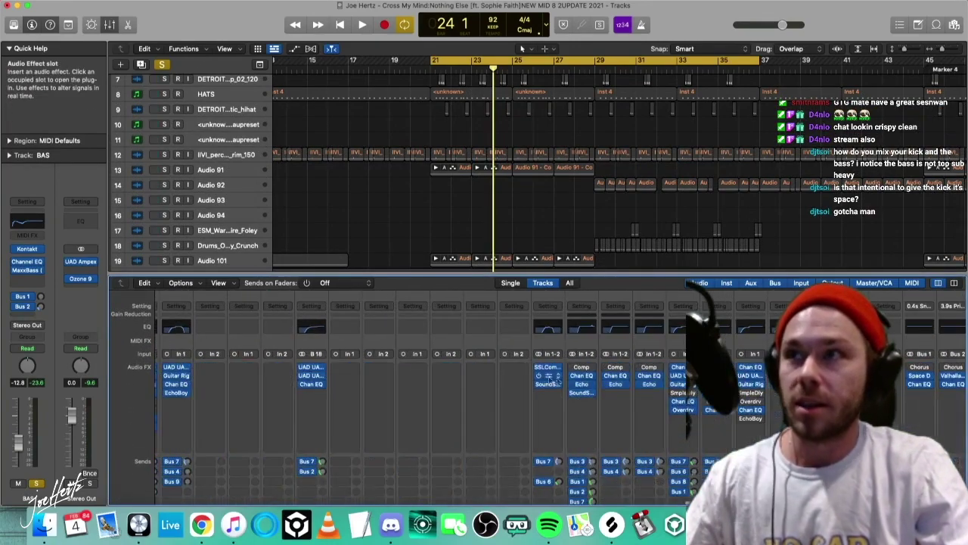
scroll(556, 382, "right", 10)
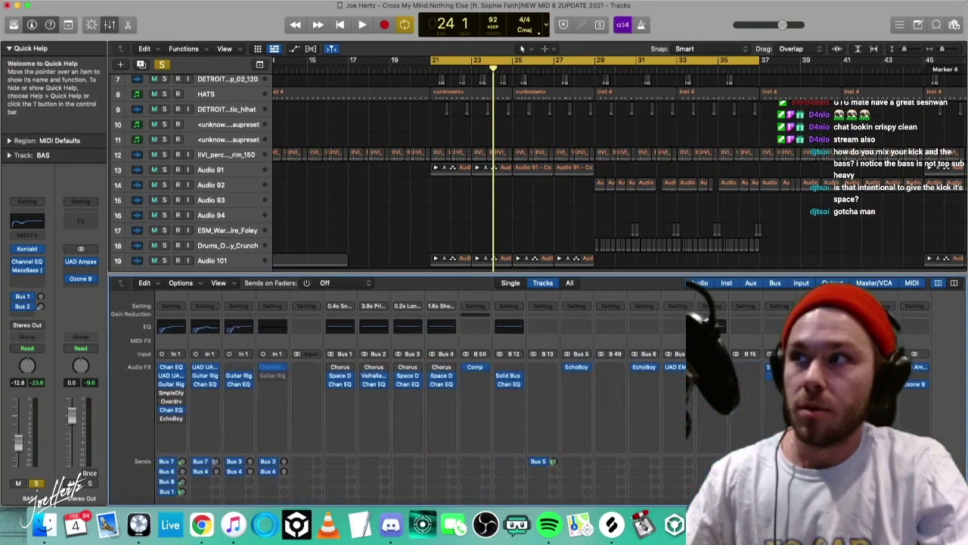
left_click(916, 368)
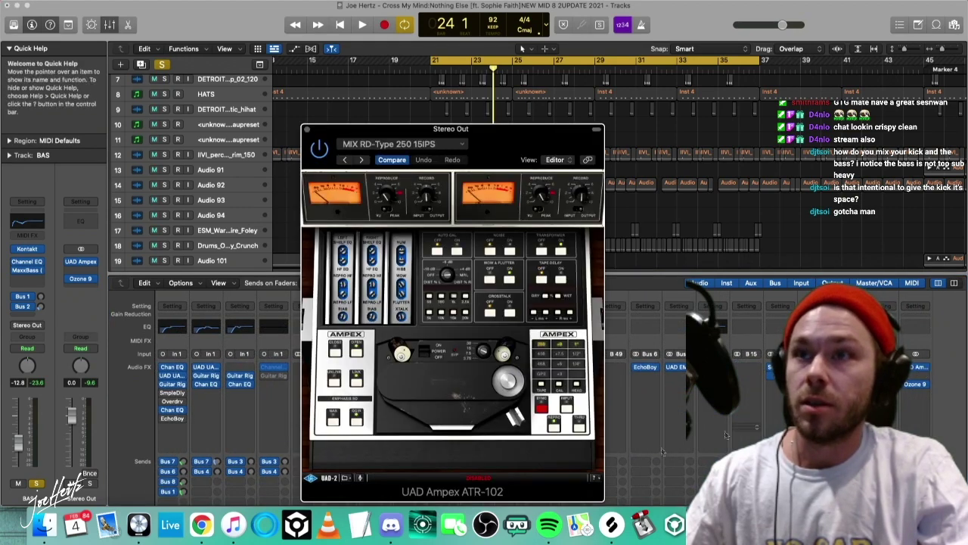
key("v")
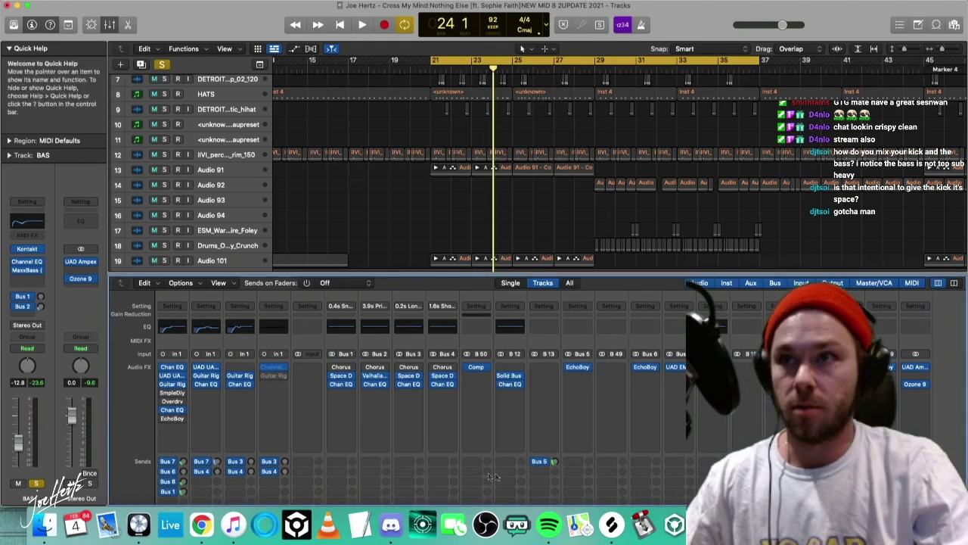
key("x")
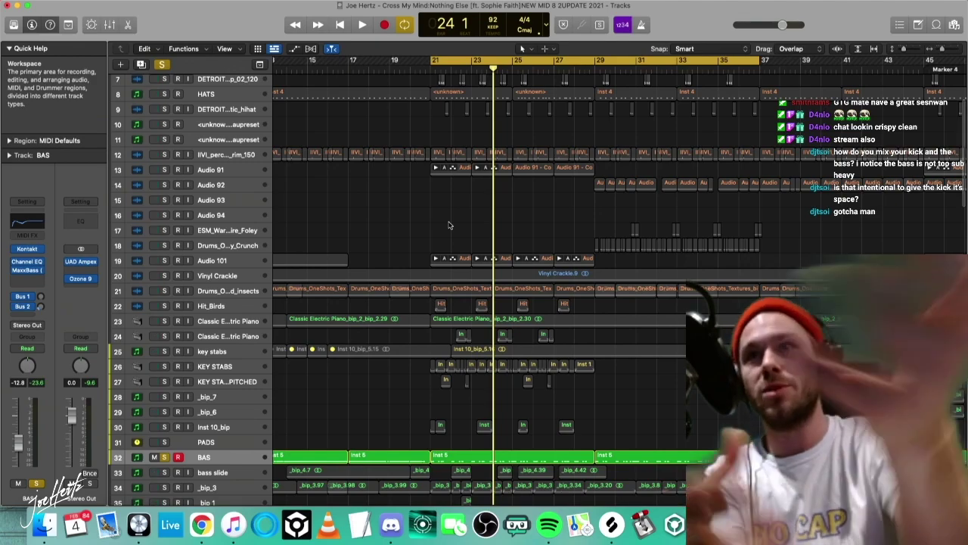
Clear all track solos, select the BAS track and deselect its regions.
key("super+Left")
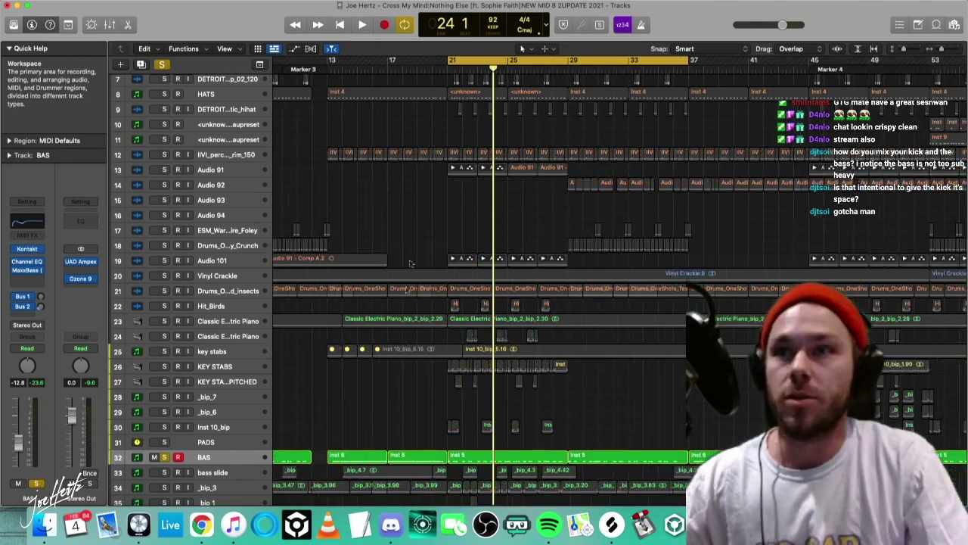
scroll(460, 333, "down", 5)
scroll(454, 318, "up", 1)
key("s")
left_click(221, 291)
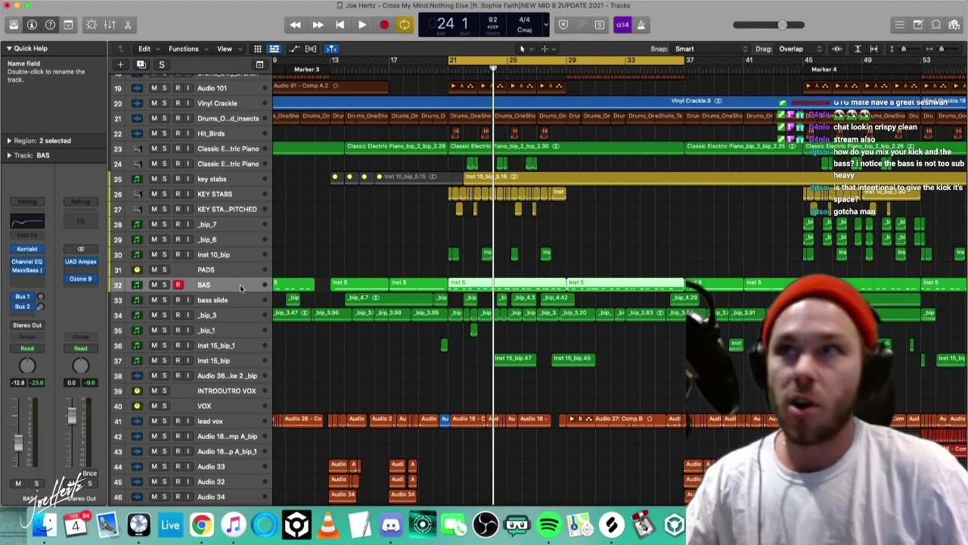
left_click(325, 233)
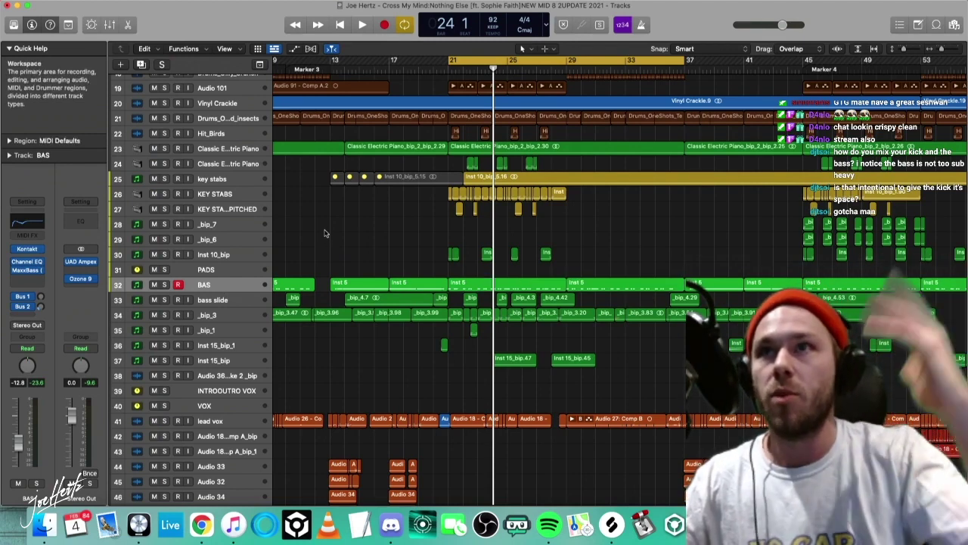
scroll(330, 231, "down", 1)
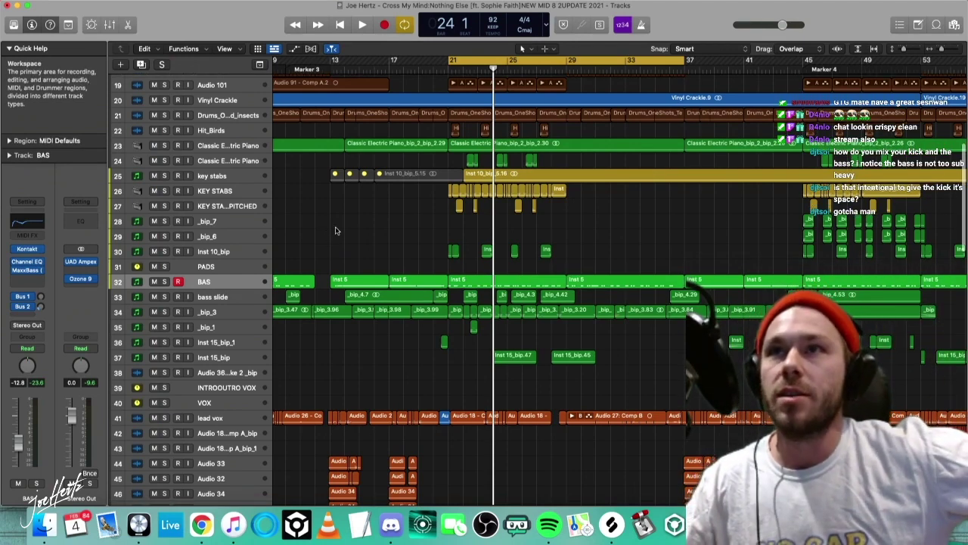
scroll(351, 232, "right", 1)
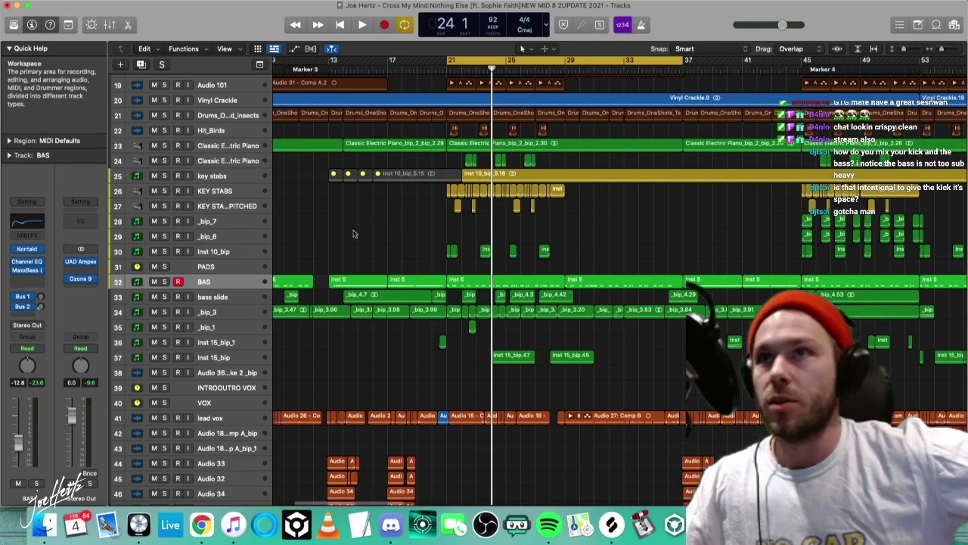
Solo the lead vox track, play it from bar 21 and enlarge the track heights to show its waveforms.
scroll(384, 243, "up", 5)
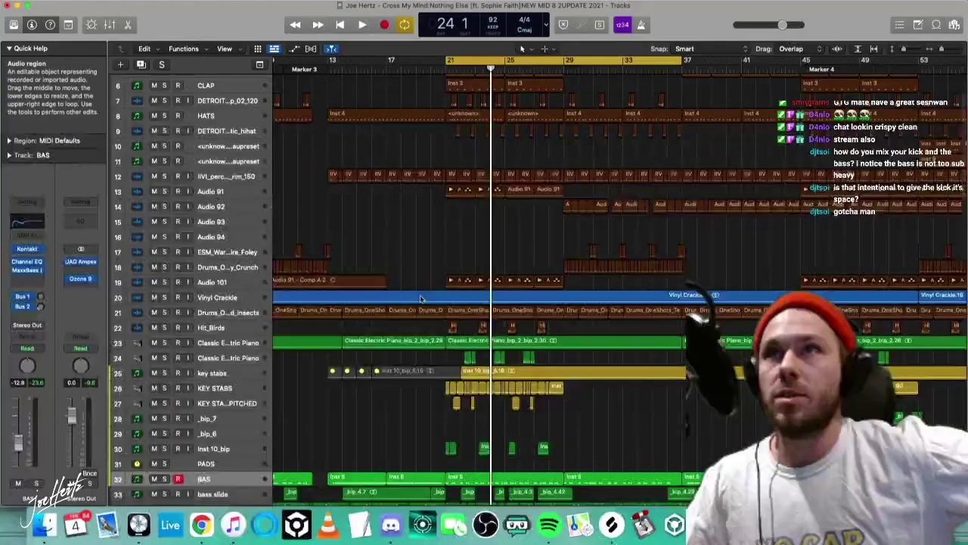
scroll(409, 295, "down", 5)
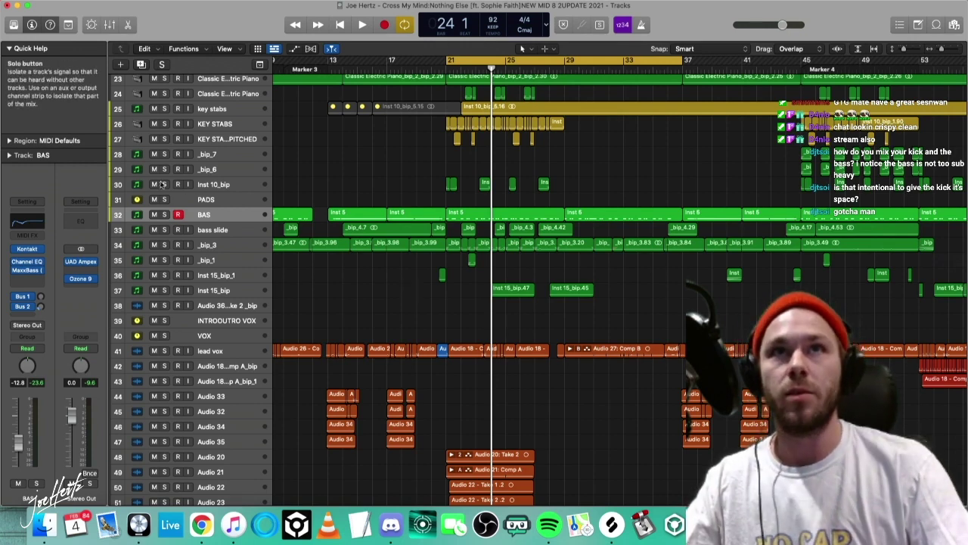
left_click_drag(165, 187, 165, 291)
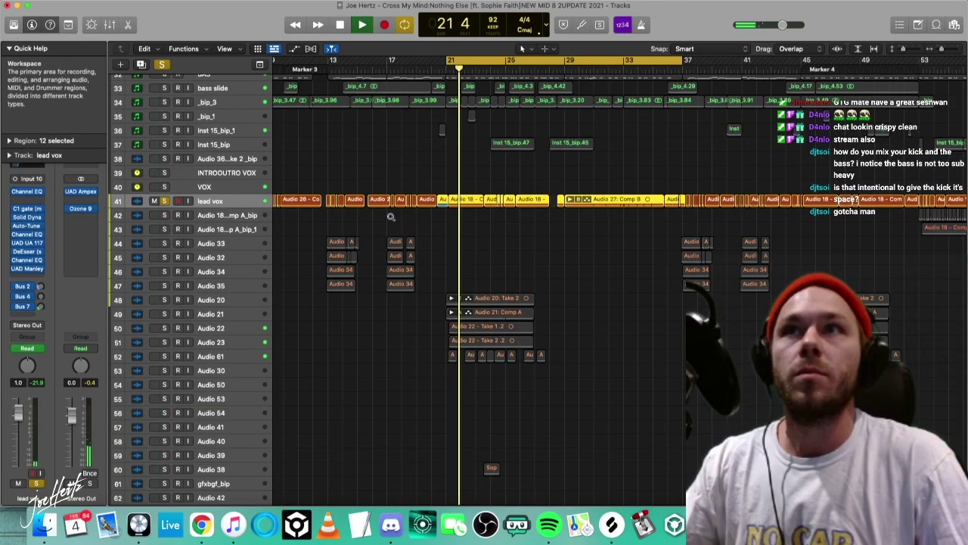
key("super+Down")
key("super+Down")
key("super+Down")
key("super+Down")
key("super+Down")
key("super+Down")
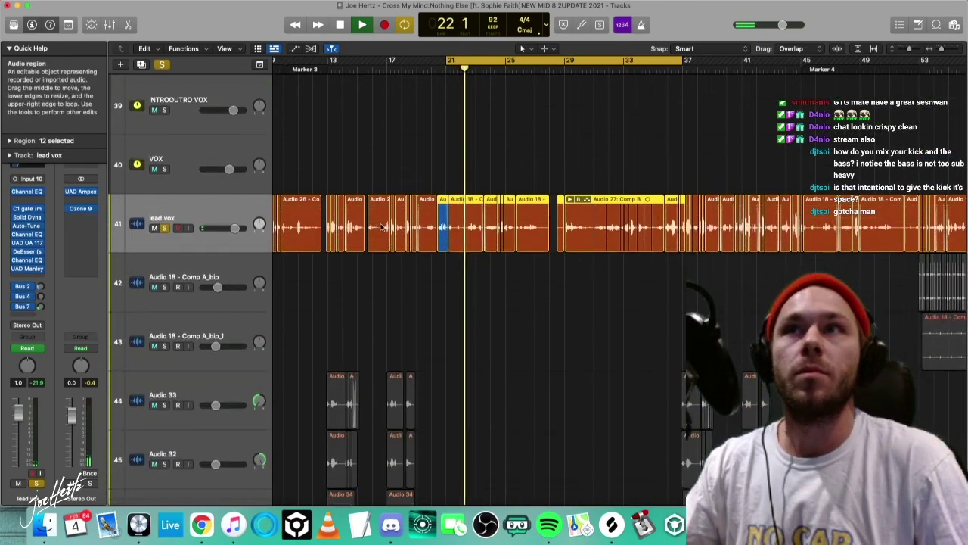
Open the UAD Manley VOXBOX and UAD UA 1176SE Legacy plug-ins on lead vox, and hide all plug-in windows.
left_click(28, 270)
key("v")
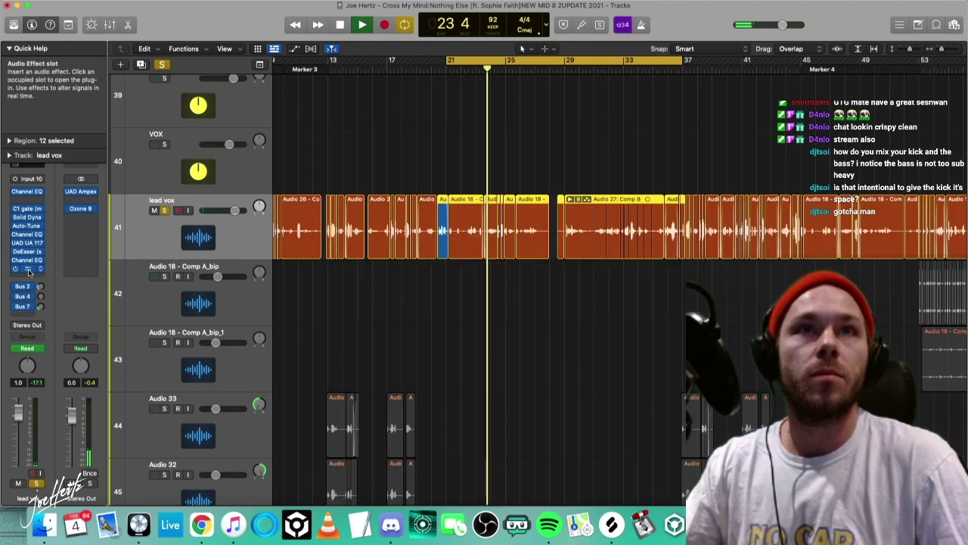
left_click(31, 244)
left_click(30, 244)
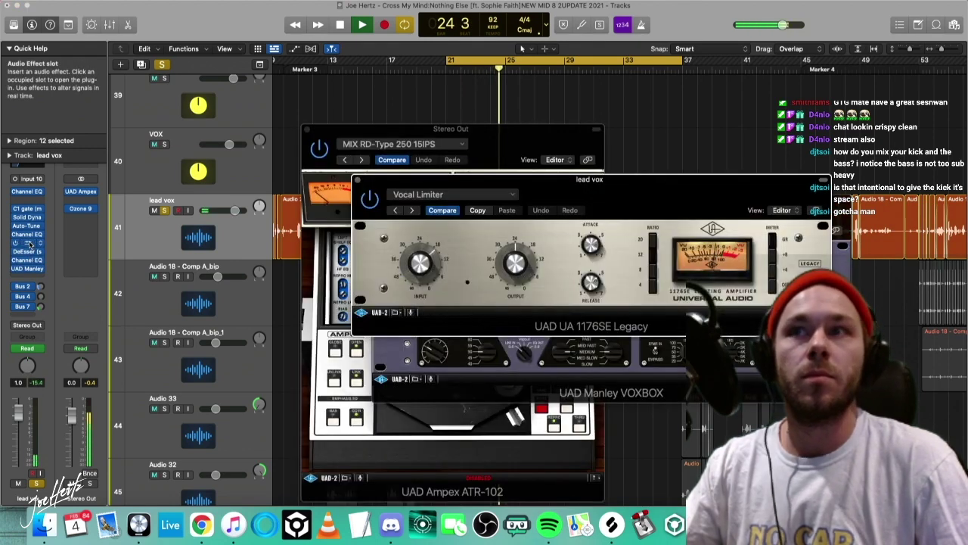
key("v")
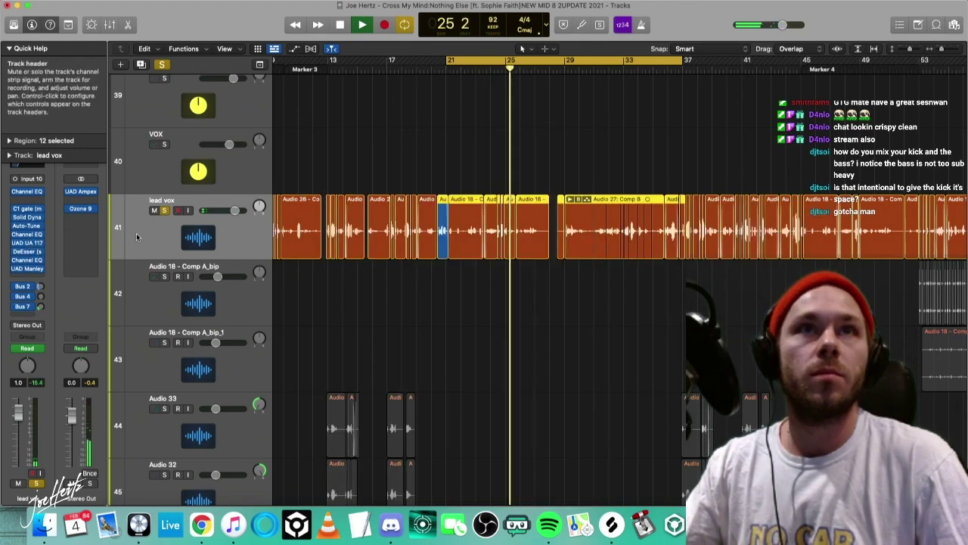
Deselect the lead vox regions, examine their edits around bars 20 to 38, and stop playback.
left_click(415, 150)
scroll(419, 199, "up", 5)
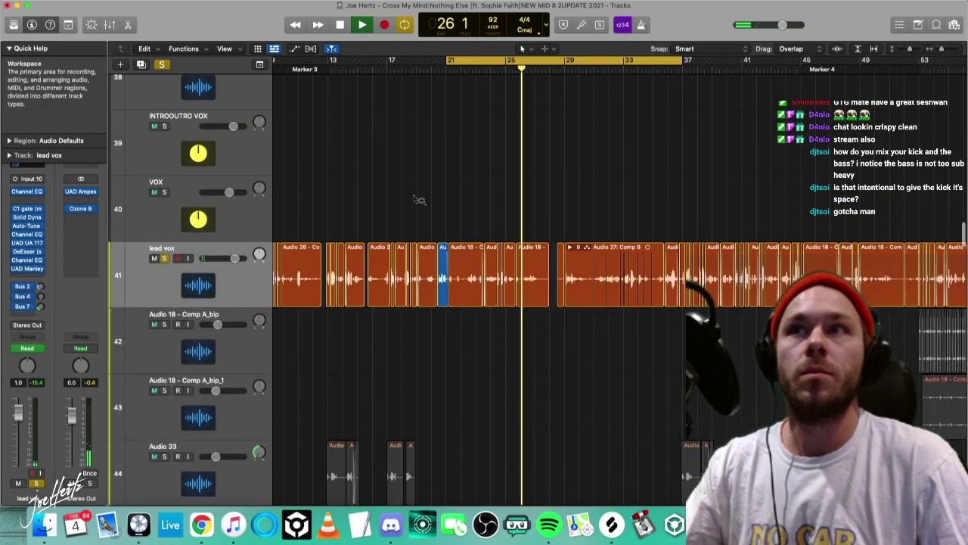
scroll(425, 201, "right", 5)
scroll(456, 199, "down", 2)
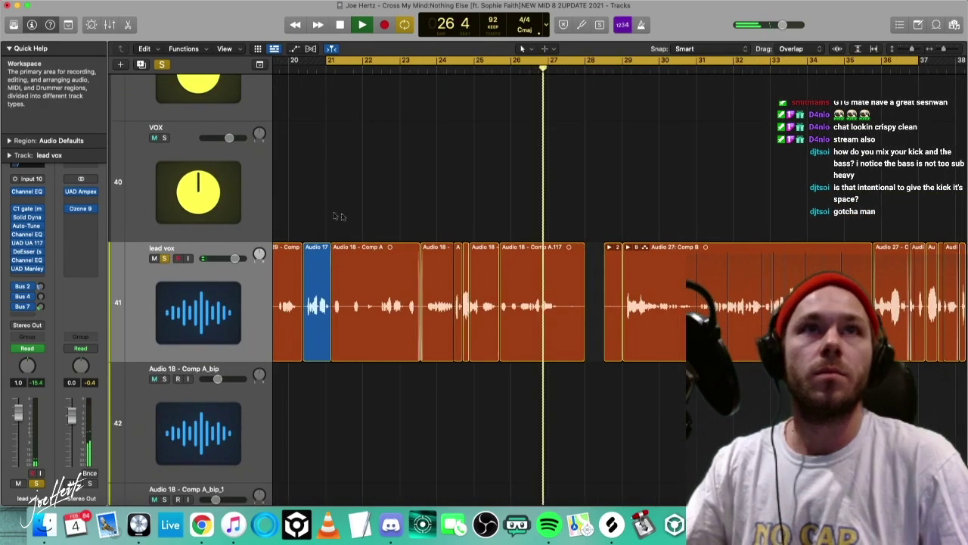
scroll(447, 225, "up", 4)
scroll(446, 235, "left", 3)
scroll(439, 267, "left", 3)
scroll(448, 264, "down", 3)
key("space")
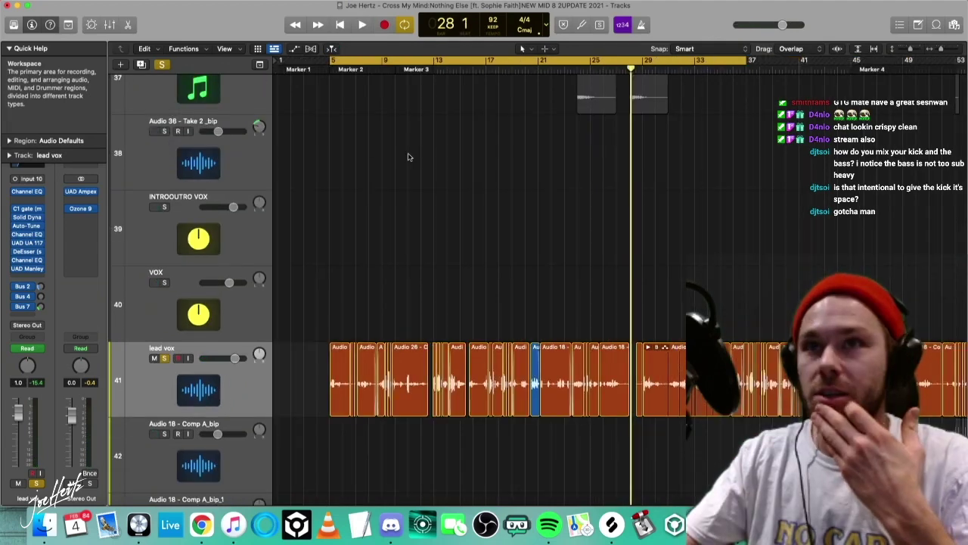
Examine the cuts between the lead vox comp regions from bar 5 onward.
scroll(403, 157, "up", 1)
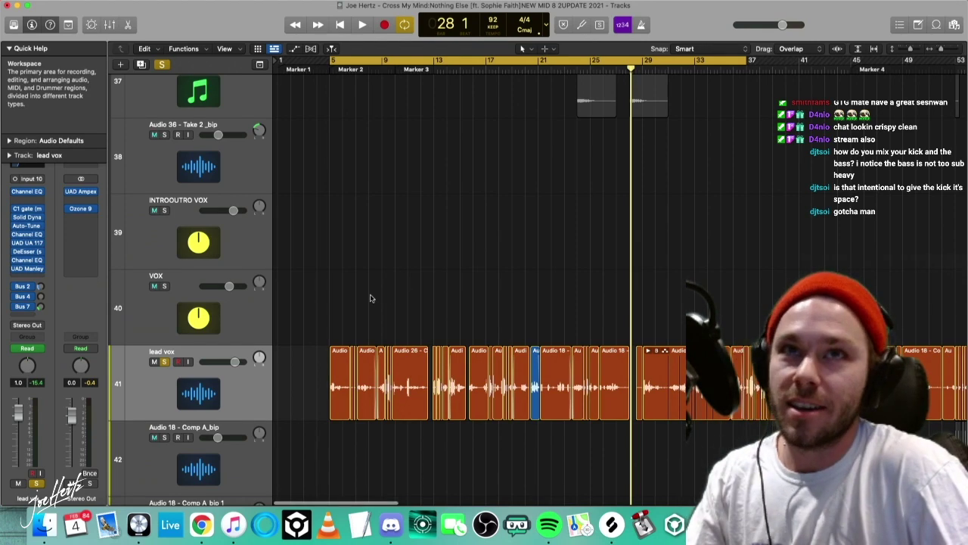
left_click_drag(352, 347, 356, 351)
left_click_drag(387, 320, 338, 354)
left_click_drag(435, 324, 325, 369)
left_click(325, 369)
scroll(328, 371, "up", 5)
scroll(475, 383, "right", 5)
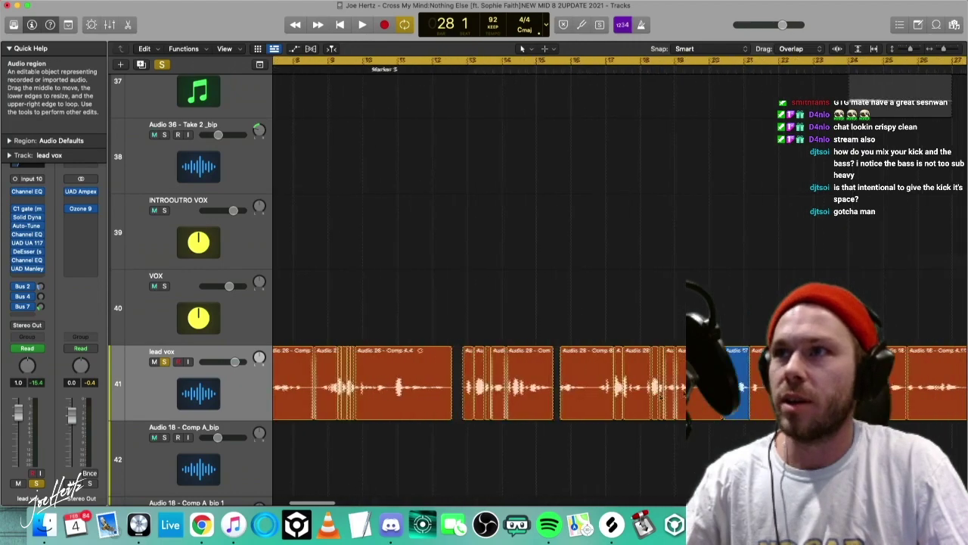
scroll(496, 386, "left", 5)
scroll(502, 387, "up", 4)
scroll(522, 388, "right", 2)
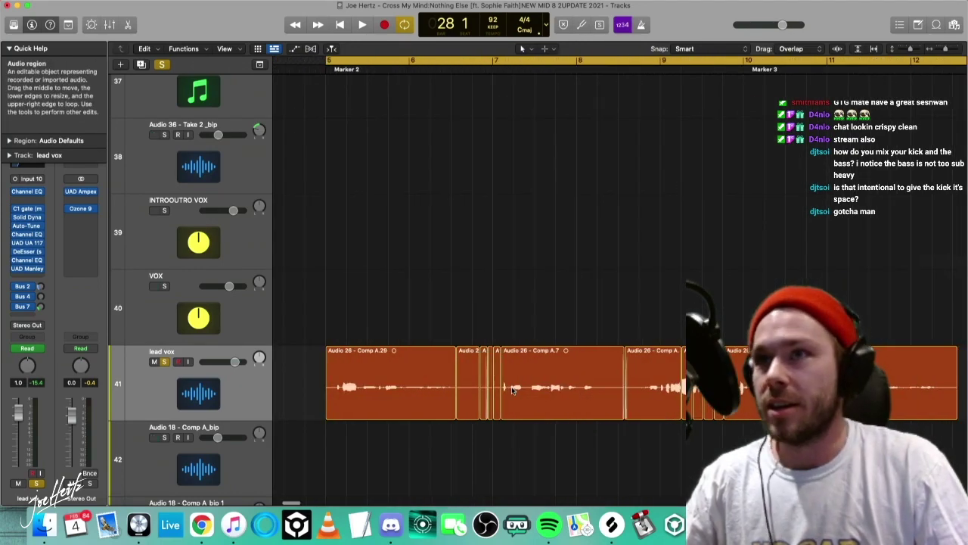
scroll(536, 387, "up", 4)
scroll(536, 387, "right", 3)
key("super+Left")
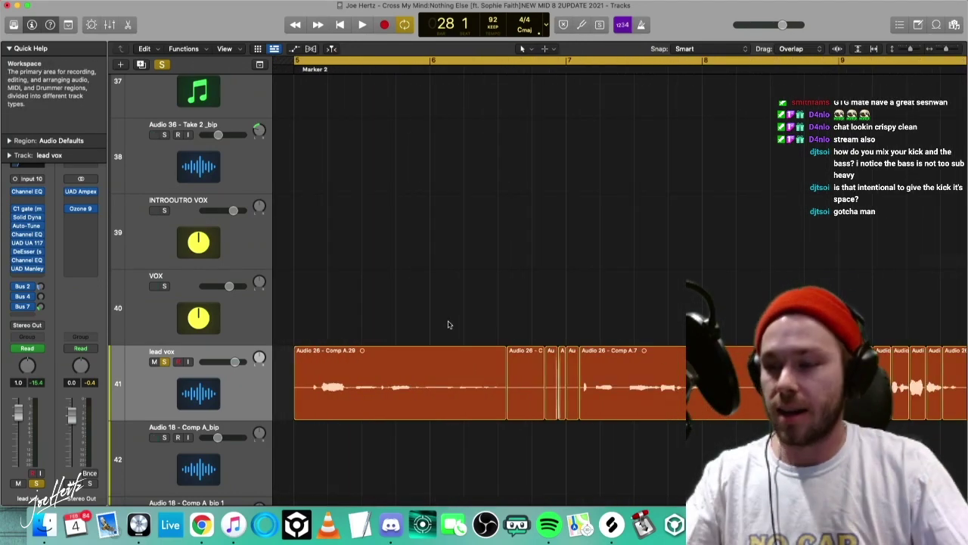
Play the soloed lead vox from the cycle start at bar 5 and stop at about bar 8.
key("space")
scroll(448, 285, "down", 3)
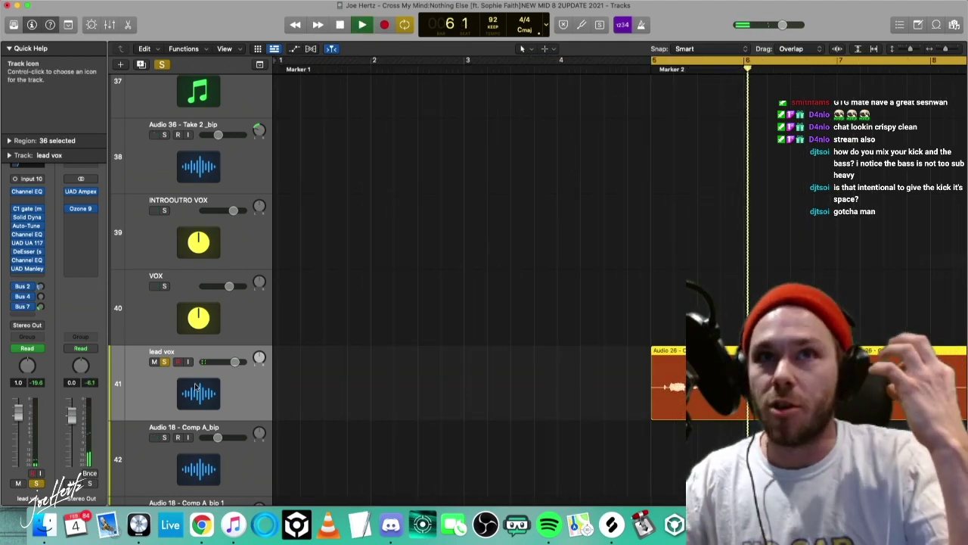
scroll(411, 328, "right", 2)
scroll(493, 313, "down", 3)
scroll(492, 316, "right", 2)
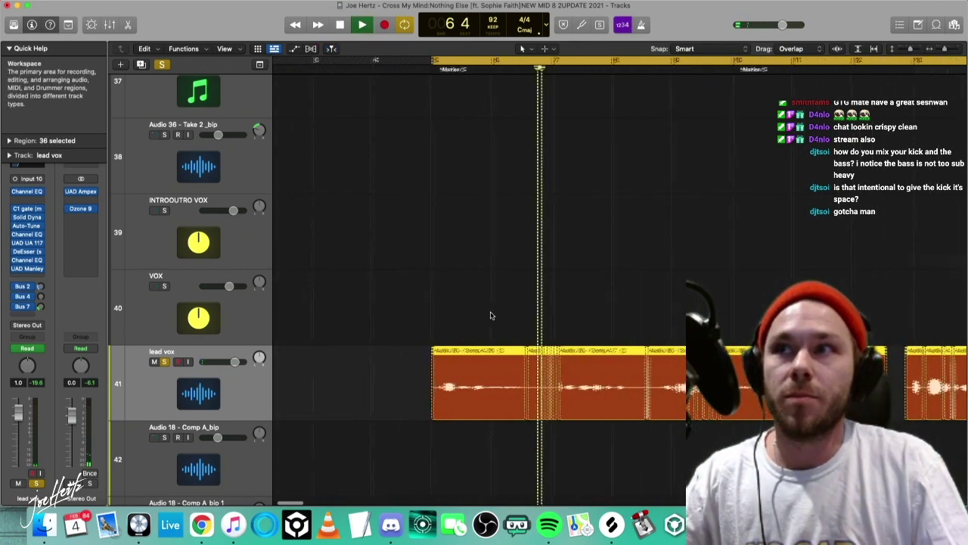
scroll(454, 316, "right", 2)
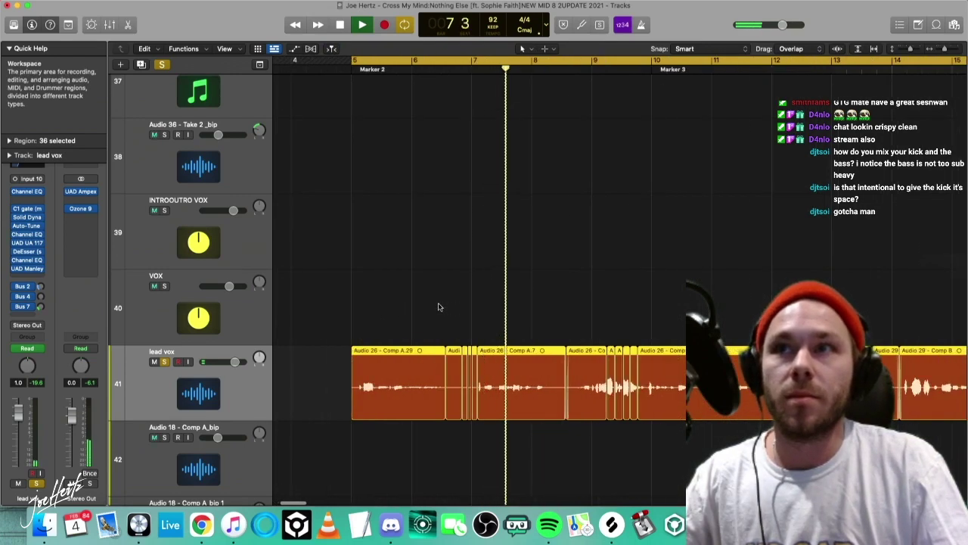
key("space")
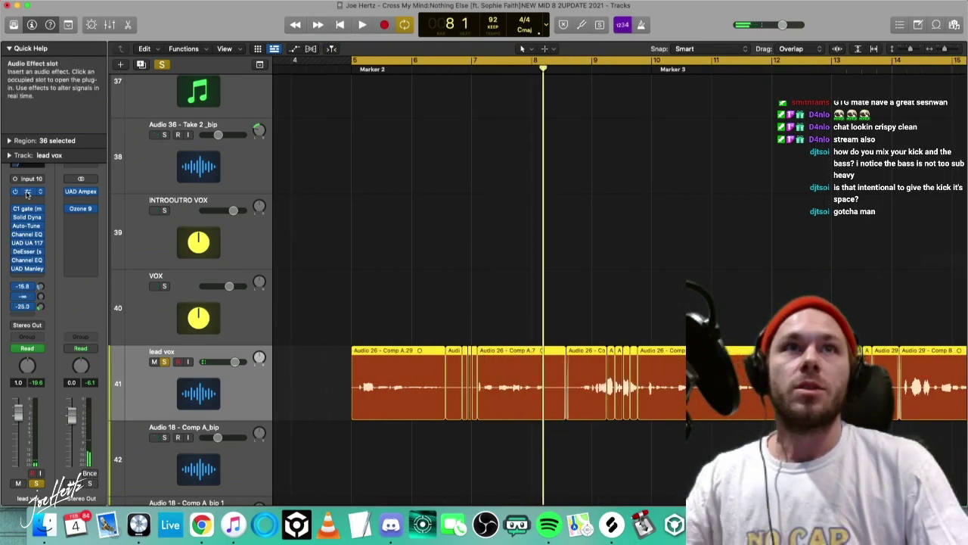
Examine the first Channel EQ and the C1 gate plug-in on lead vox, and close the gate's window.
left_click(27, 193)
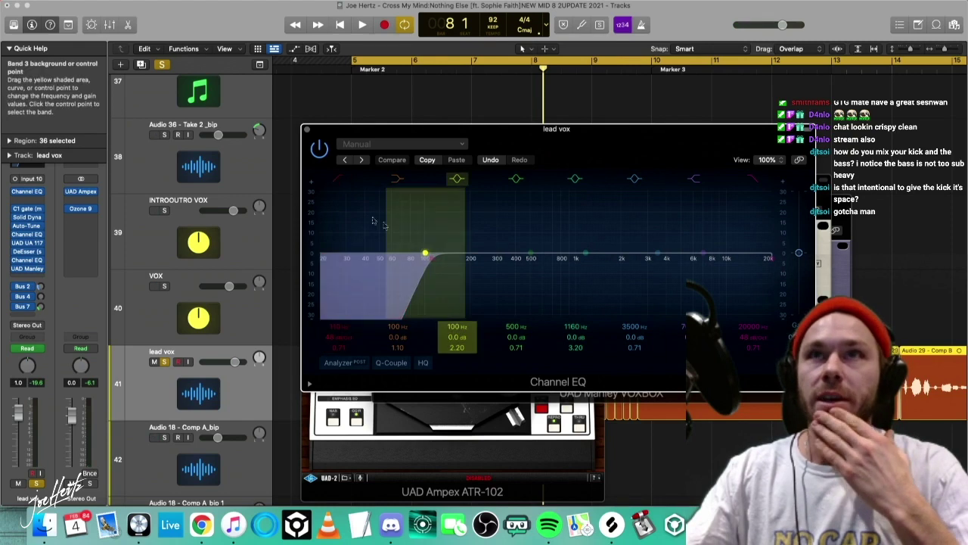
left_click(338, 177)
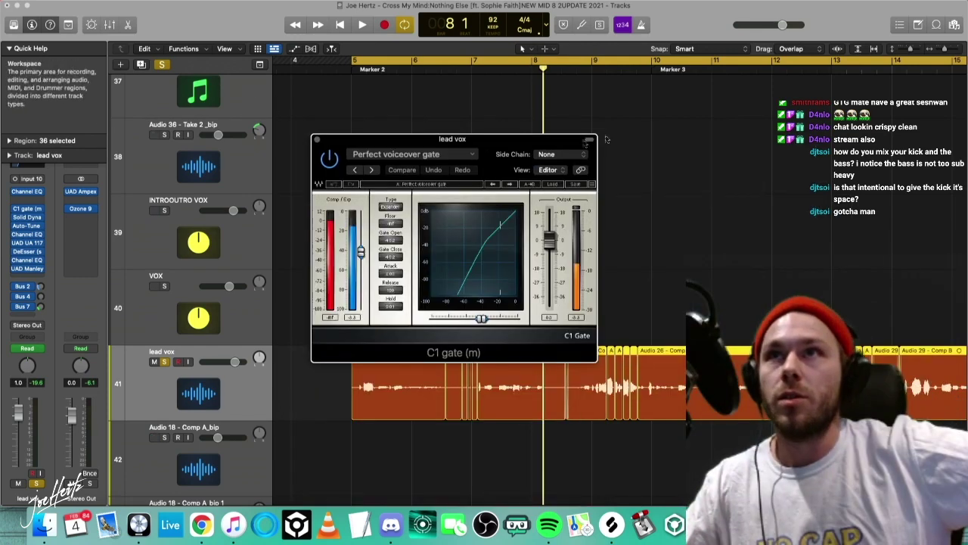
left_click_drag(417, 137, 469, 129)
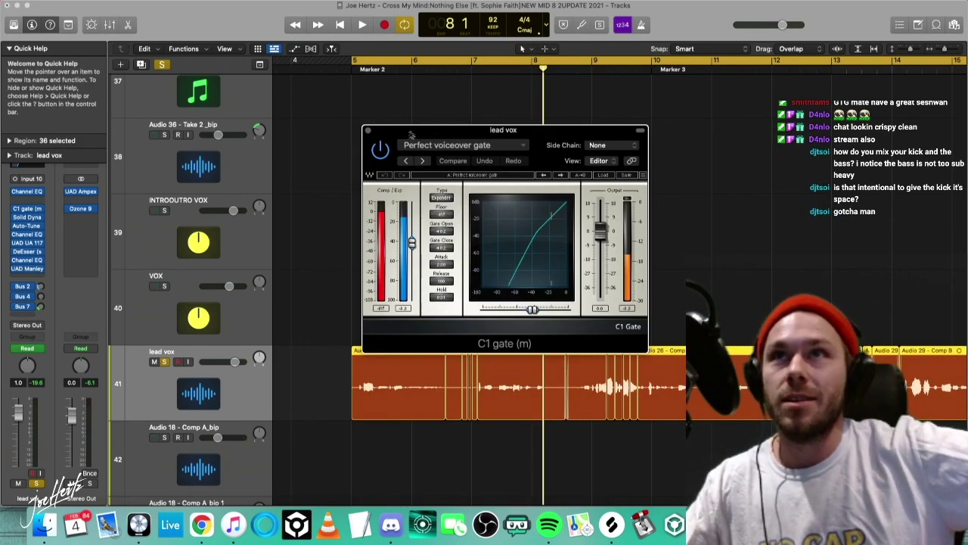
left_click_drag(411, 135, 437, 112)
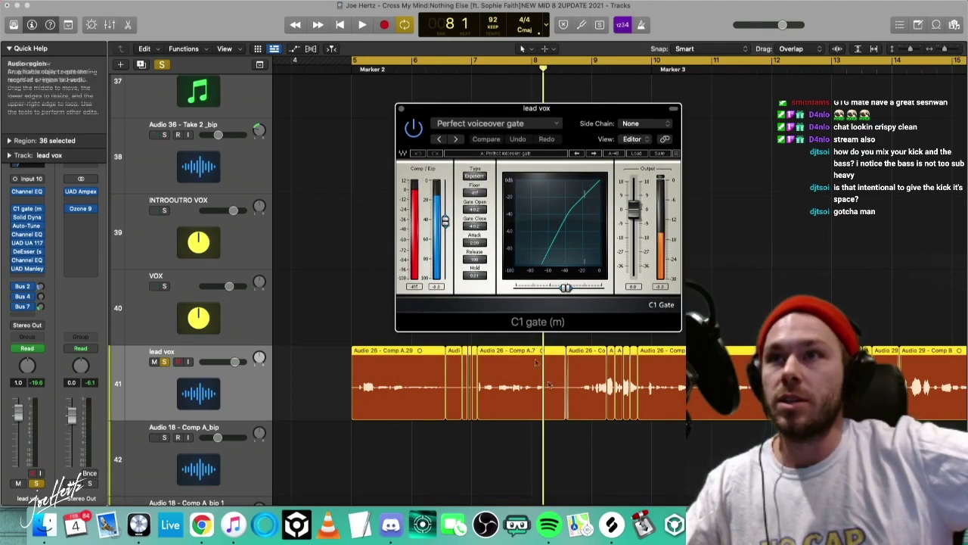
left_click(26, 208)
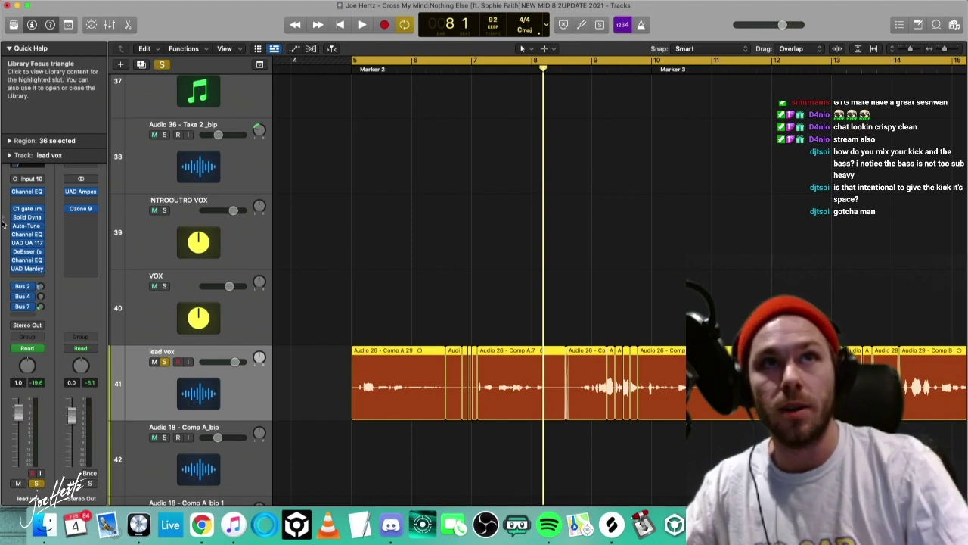
Open the Solid Dynamics and Auto-Tune Pro plug-ins on lead vox in turn to examine their settings.
left_click(26, 217)
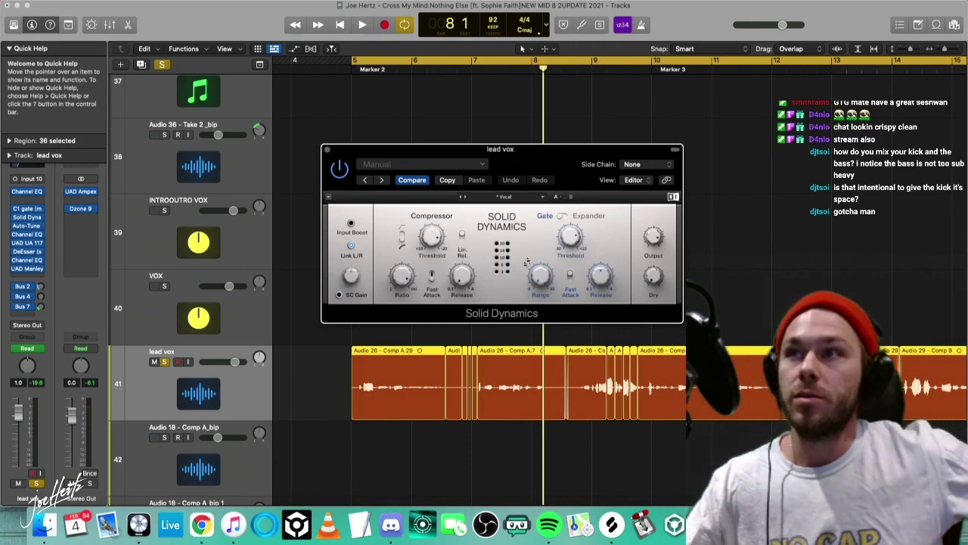
left_click(27, 225)
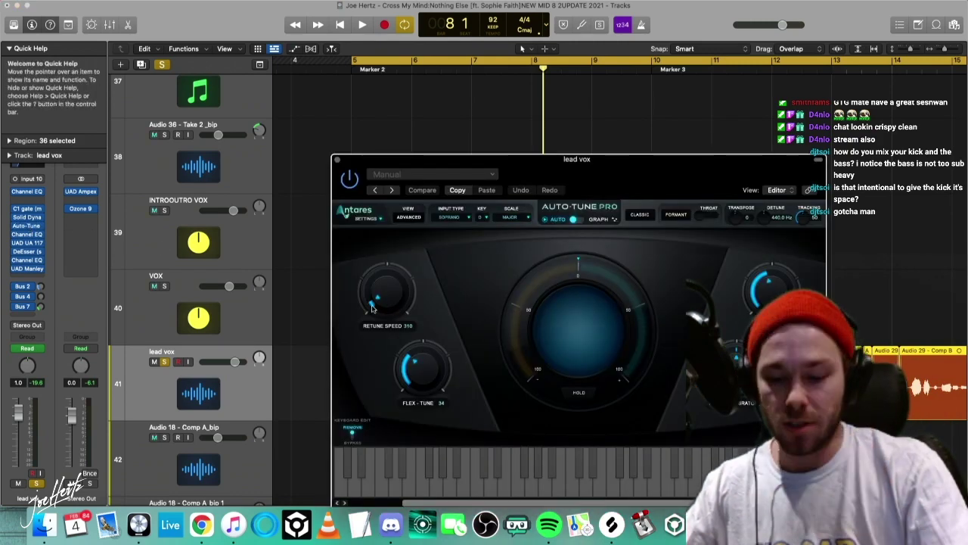
left_click(27, 227)
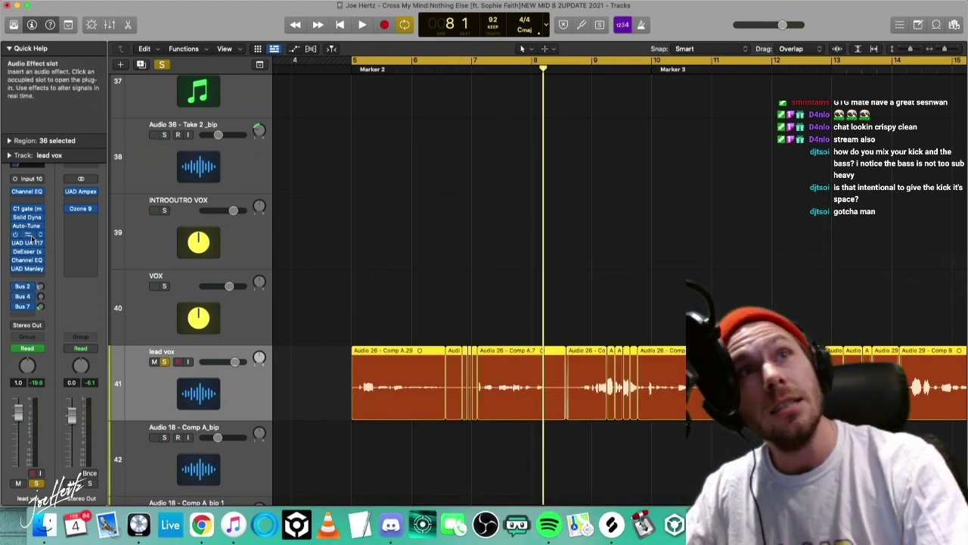
Try a narrow 24 dB boost near 442 Hz and a 10.1 dB cut in the Channel EQ after Auto-Tune, and undo the changes.
left_click(27, 234)
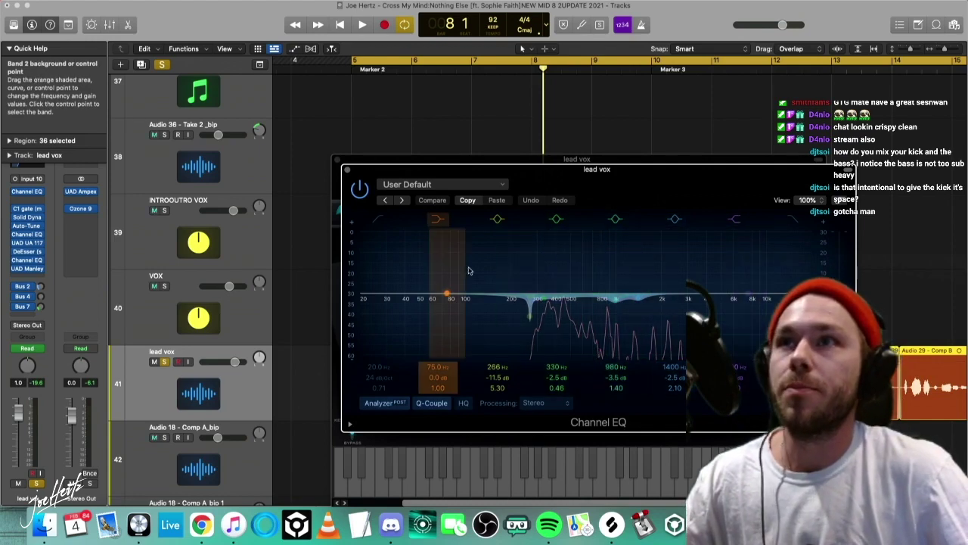
left_click_drag(544, 298, 547, 265)
left_click_drag(558, 391, 561, 337)
left_click_drag(545, 247, 553, 189)
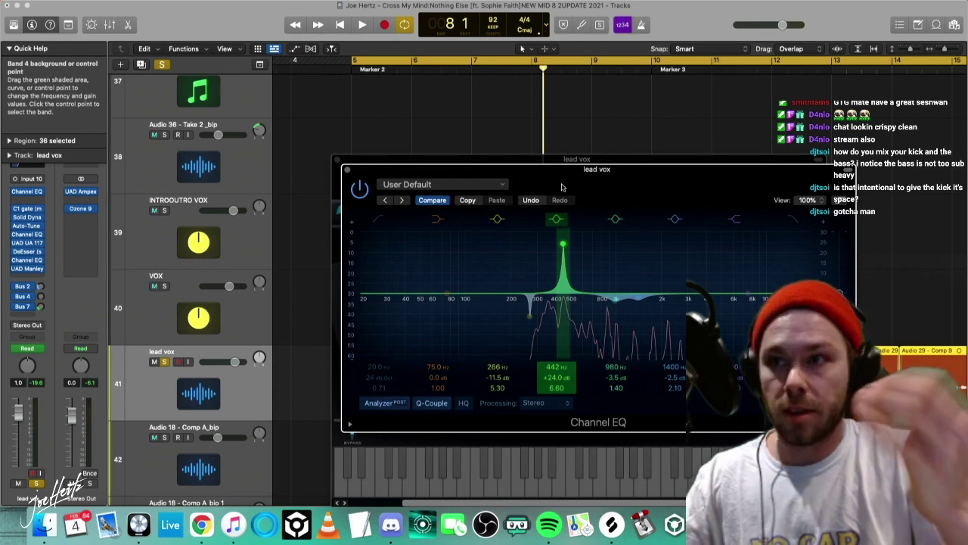
left_click_drag(563, 187, 564, 277)
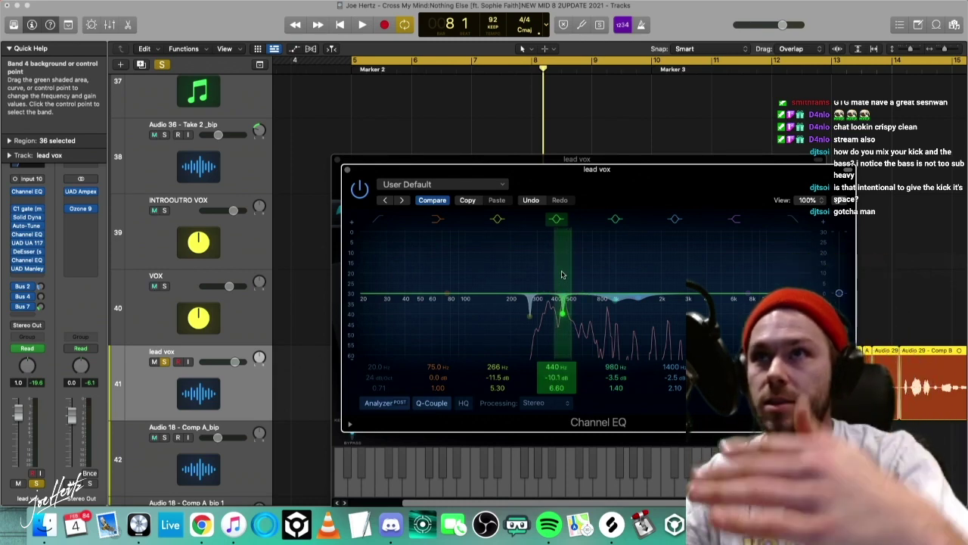
key("super+z")
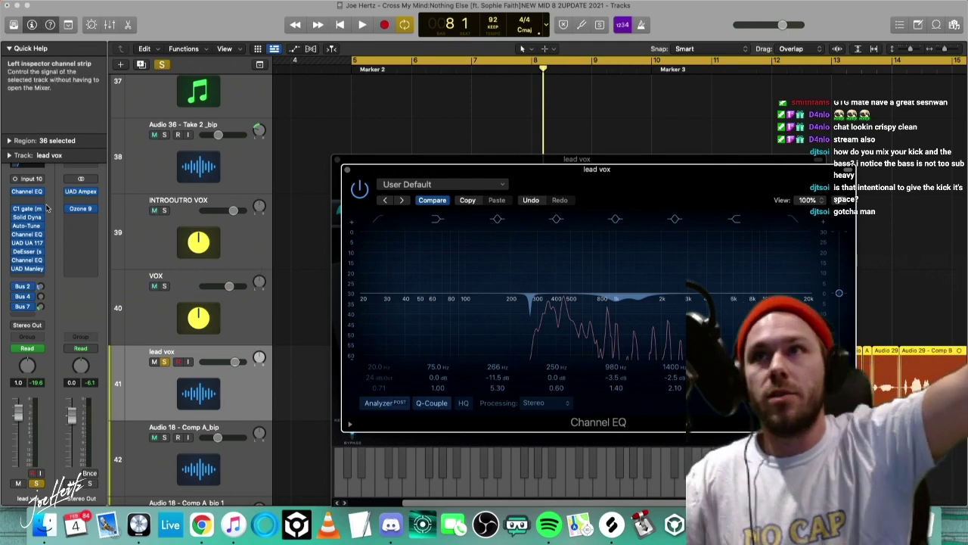
Open the DeEsser plug-in on lead vox, close the Channel EQ and Auto-Tune windows, and place the DeEsser above the lead vox regions.
left_click(28, 252)
left_click_drag(393, 124, 634, 125)
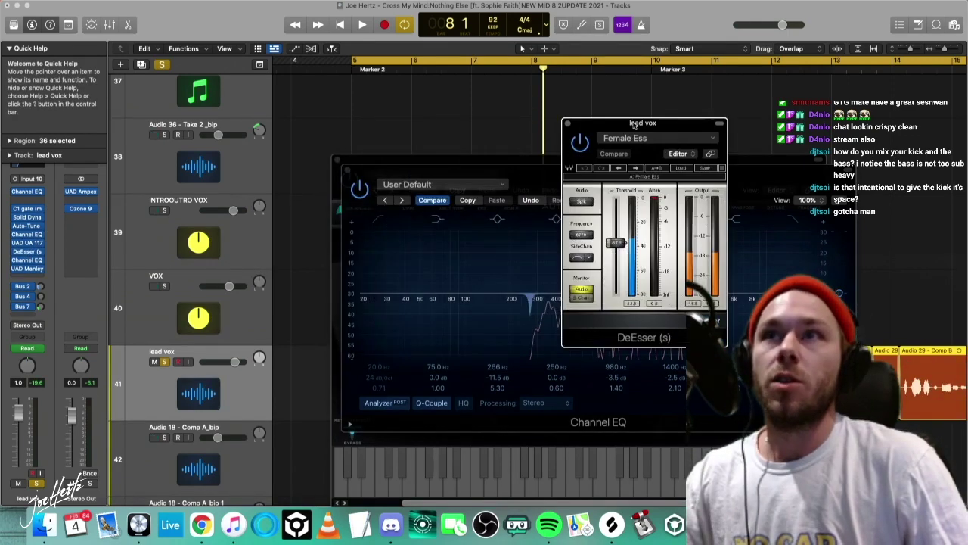
left_click(347, 170)
left_click(336, 160)
left_click_drag(635, 123, 548, 104)
Play lead vox from about bar 7 and from bar 13 while watching the DeEsser meters.
key("space")
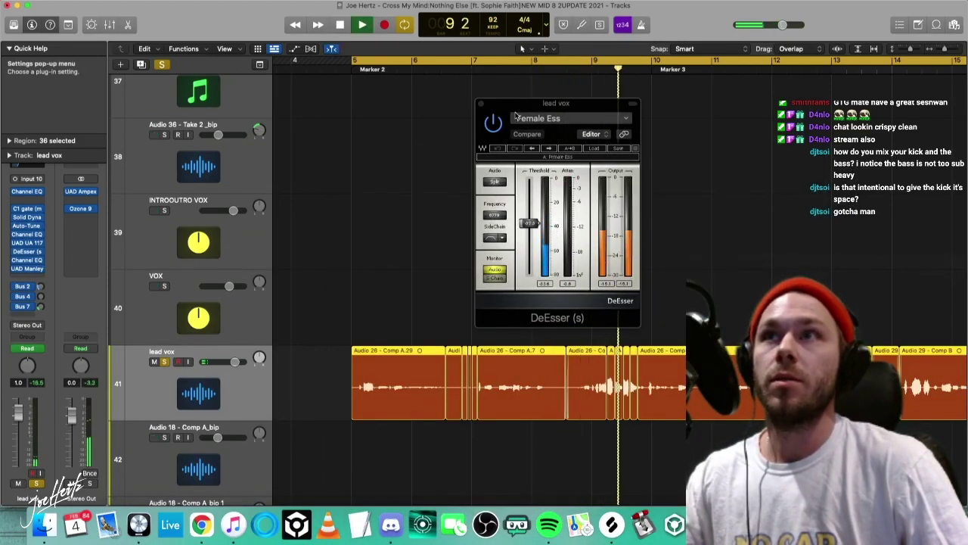
left_click(488, 67)
left_click(468, 67)
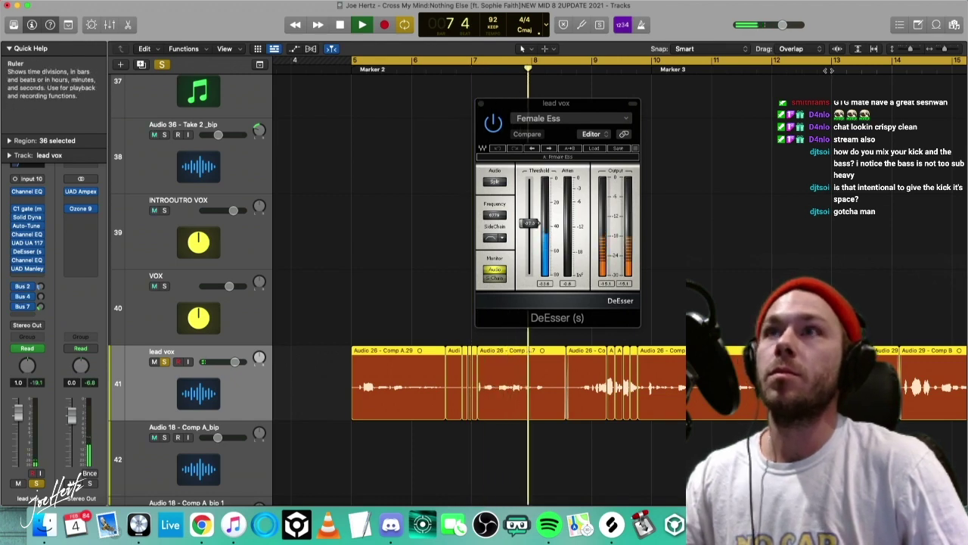
left_click(830, 67)
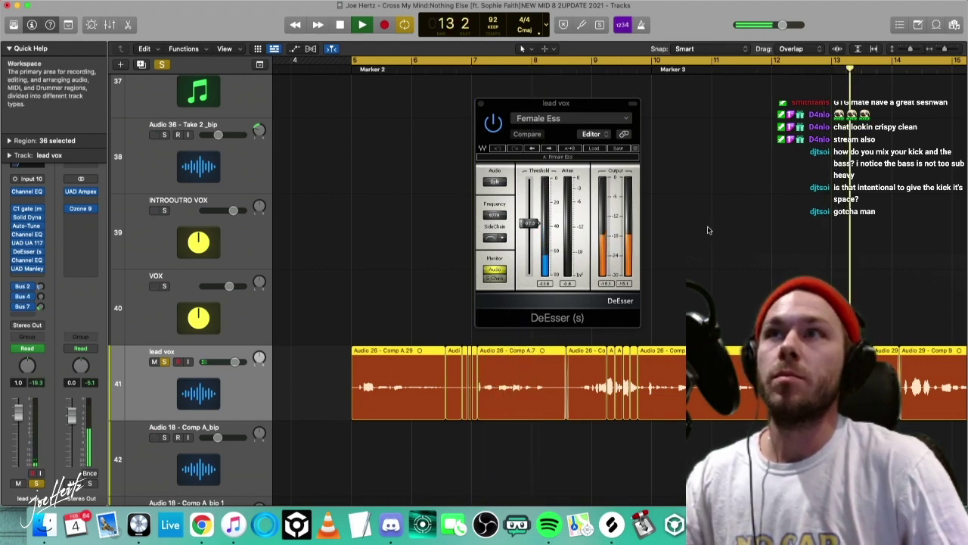
key("super+Left")
key("super+Left")
key("super+Left")
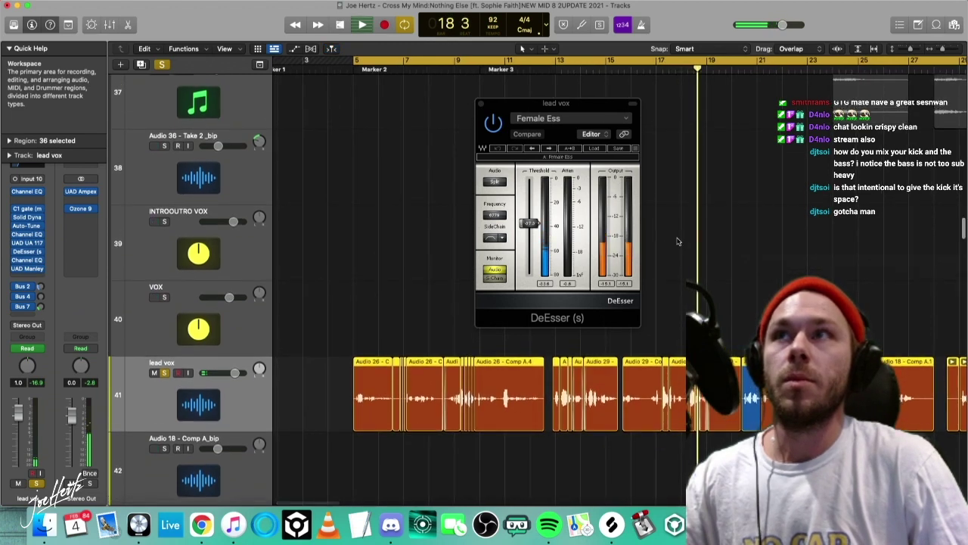
Stop playback and open the second Channel EQ after Auto-Tune and the UAD Manley VOXBOX on lead vox to examine their settings.
key("space")
key("super+w")
left_click(377, 290)
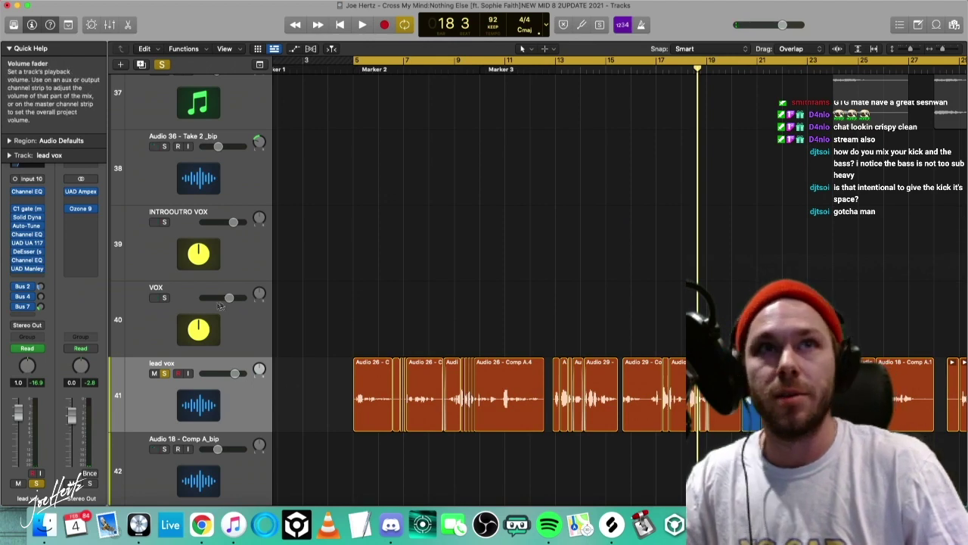
left_click(39, 260)
left_click(28, 262)
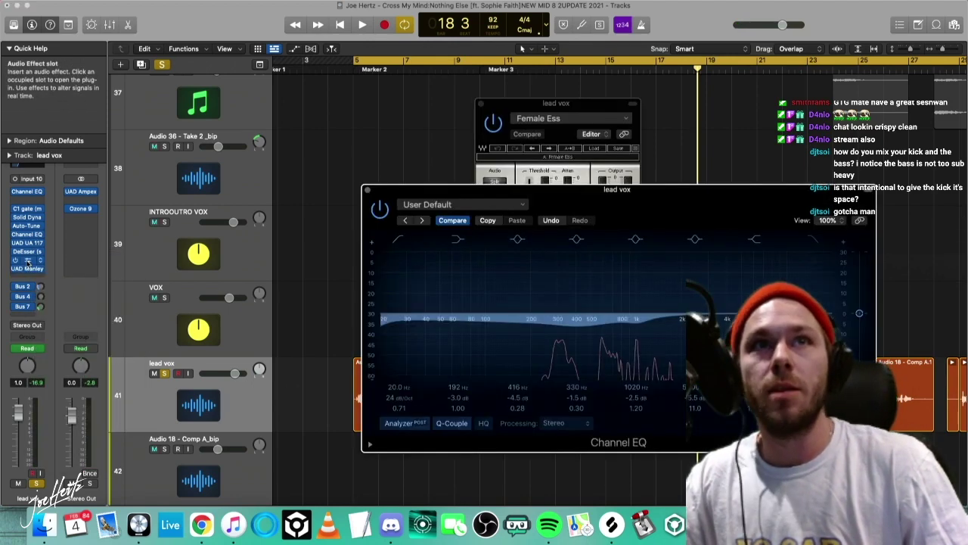
left_click(28, 268)
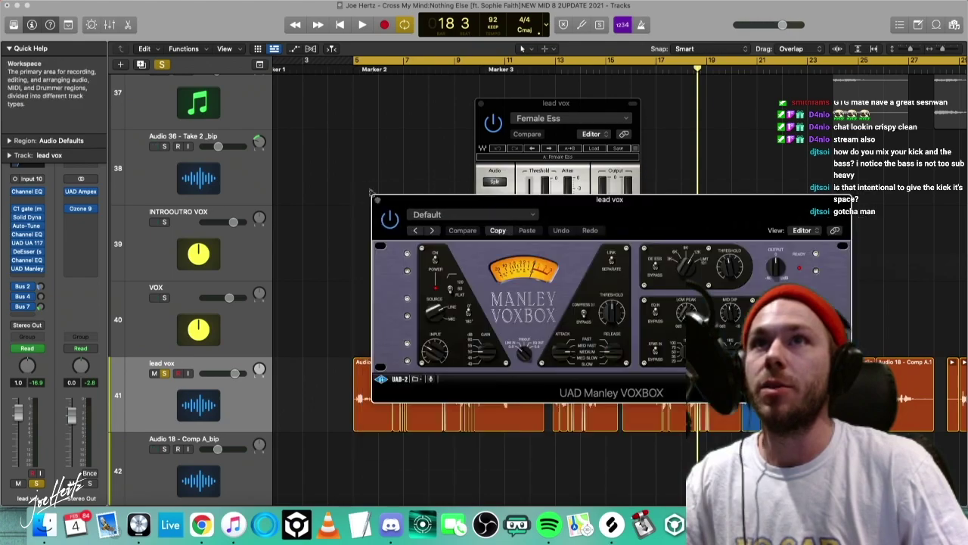
Place the Manley VOXBOX window above the lead vox regions to view its controls, and close the DeEsser and VOXBOX windows.
left_click_drag(374, 192, 521, 146)
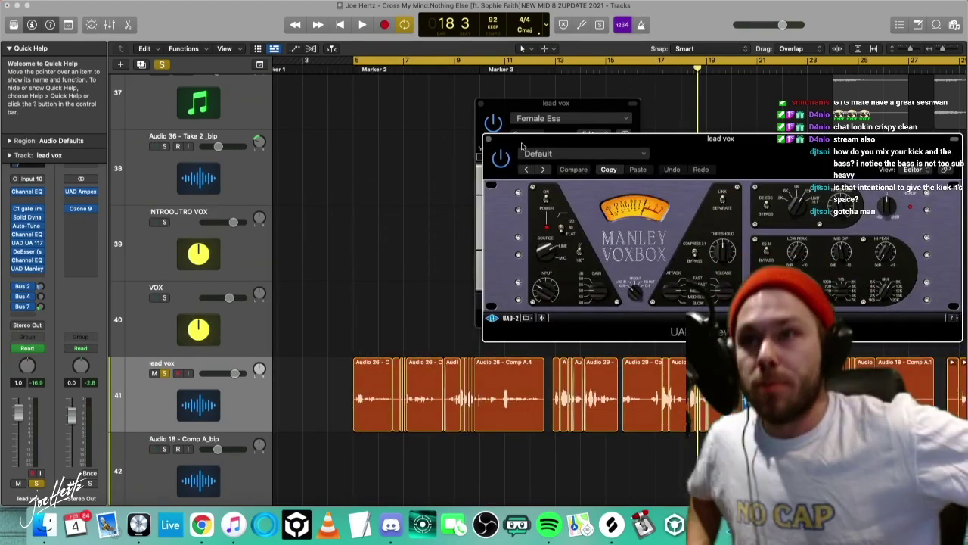
left_click(481, 105)
mouse_move(523, 142)
left_mouse_down()
mouse_move(496, 142)
mouse_move(522, 143)
left_mouse_up()
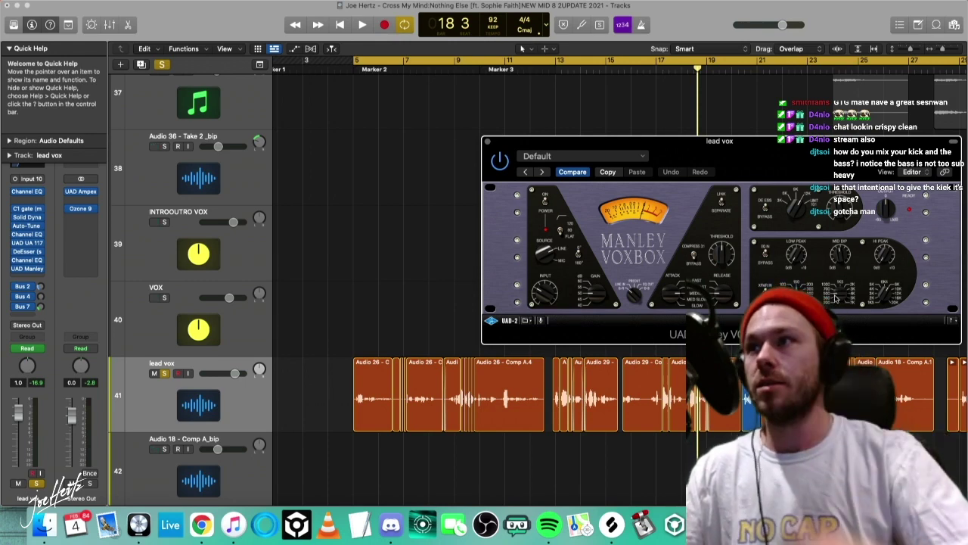
left_click(488, 141)
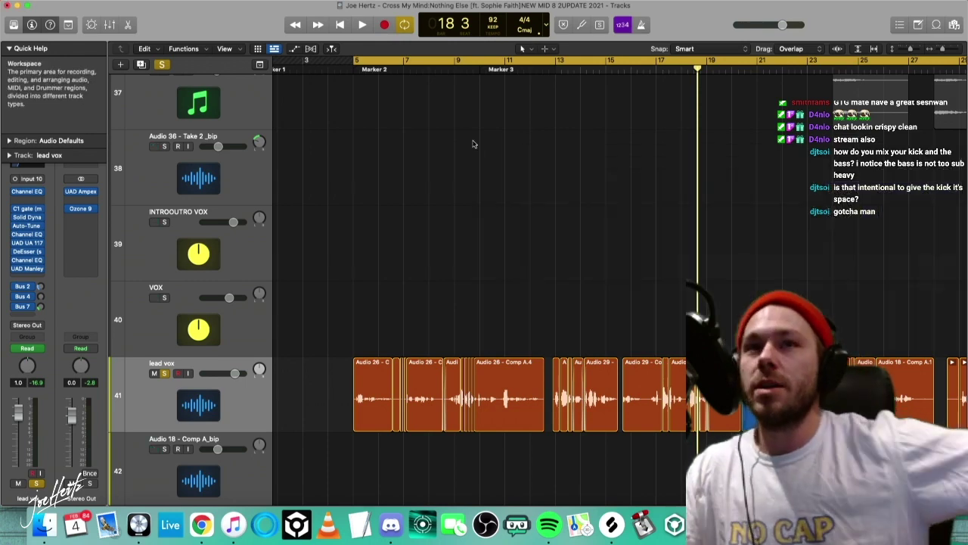
Take lead vox out of solo and look over the backing vocal tracks while the full mix plays.
left_click(165, 373)
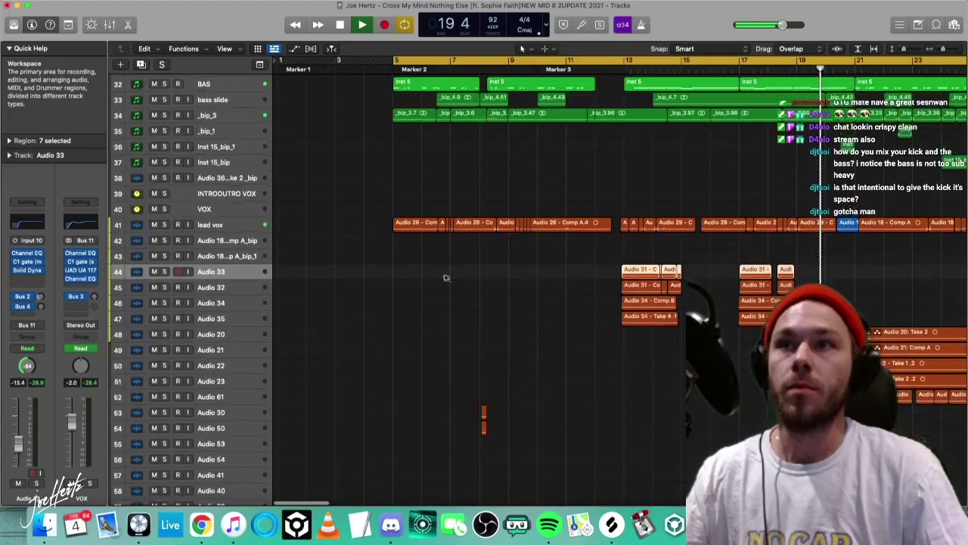
scroll(454, 277, "down", 6)
scroll(503, 276, "down", 5)
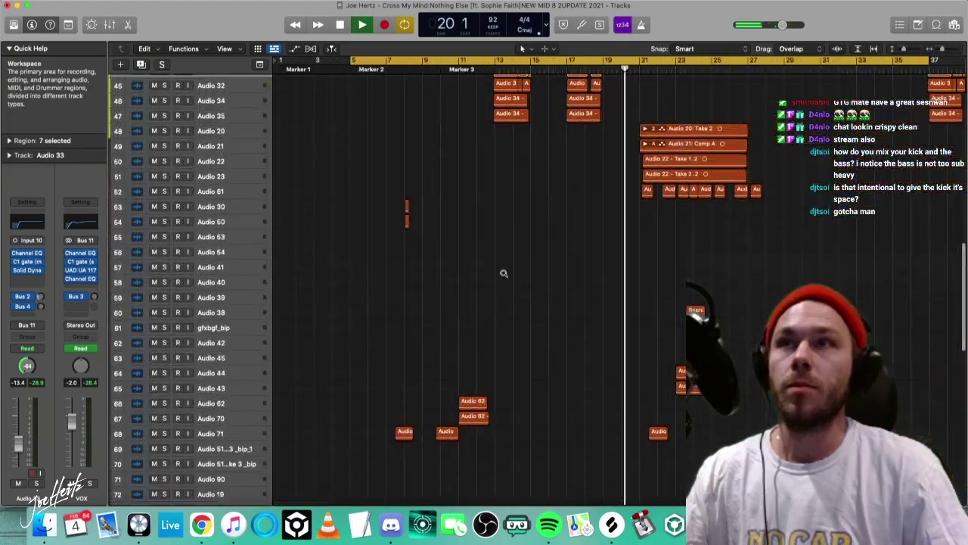
scroll(501, 277, "up", 4)
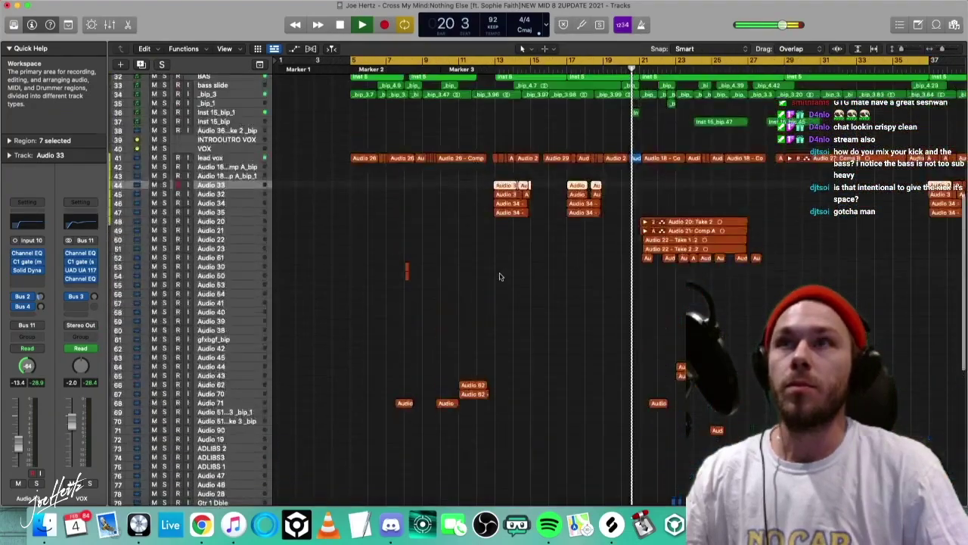
key("space")
Set the cycle range to bars 5 to 21 and play the lead and backing vocal tracks in solo.
left_click(358, 61)
left_click_drag(354, 61, 642, 80)
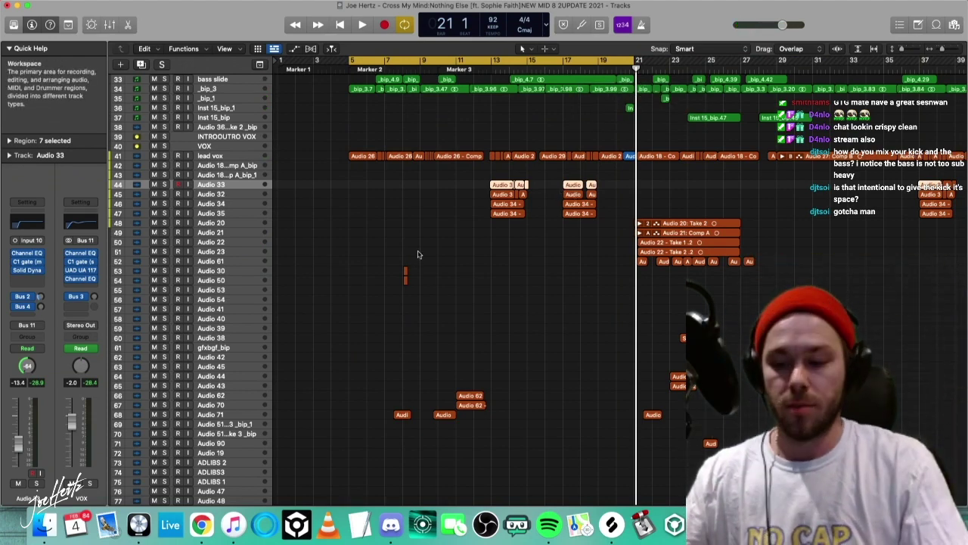
key("space")
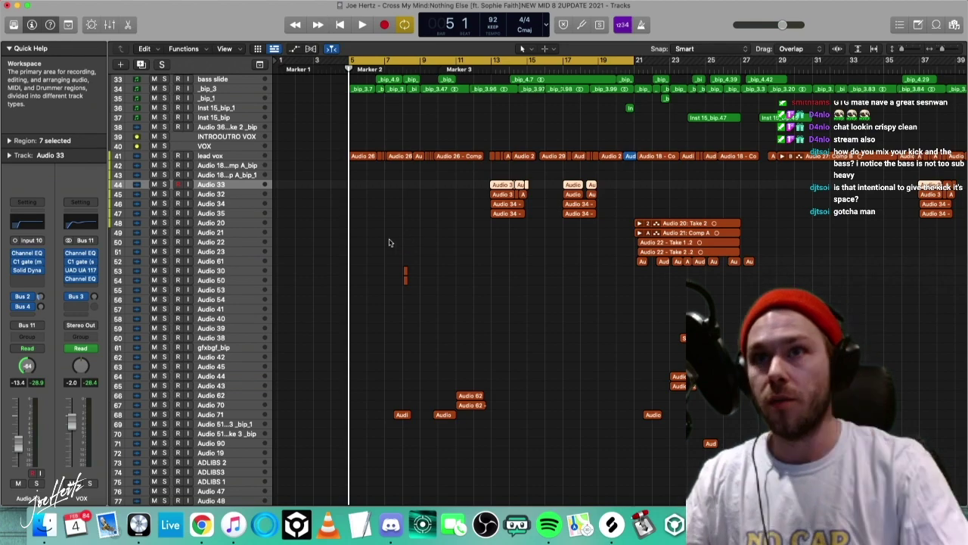
key("z")
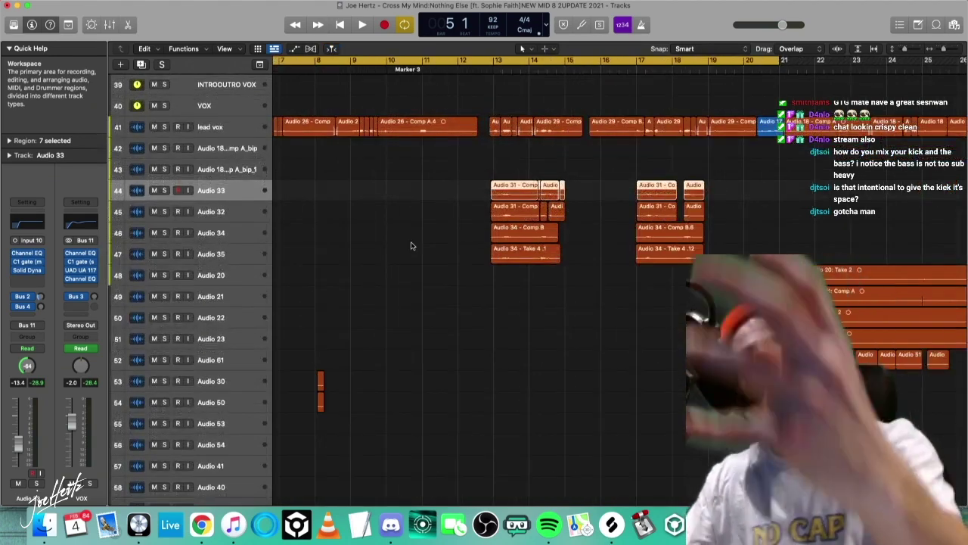
key("z")
key("space")
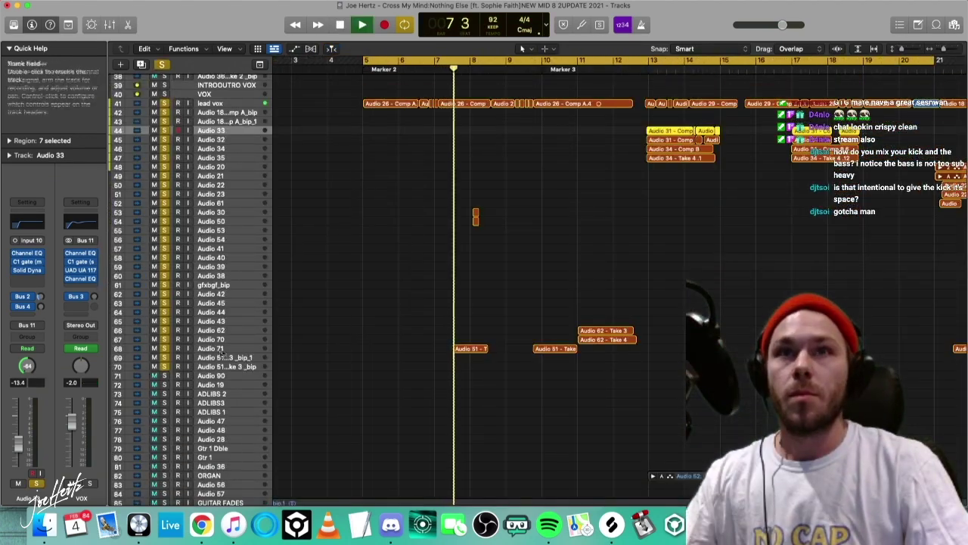
Select the Audio 71 track and take lead vox out of solo so only the backing vocals play.
left_click(220, 351)
key("z")
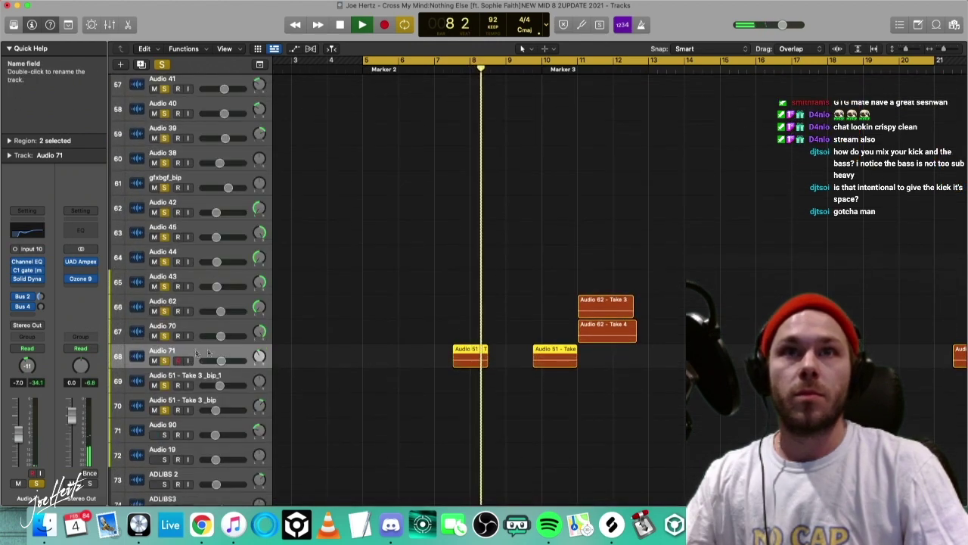
scroll(375, 335, "down", 2)
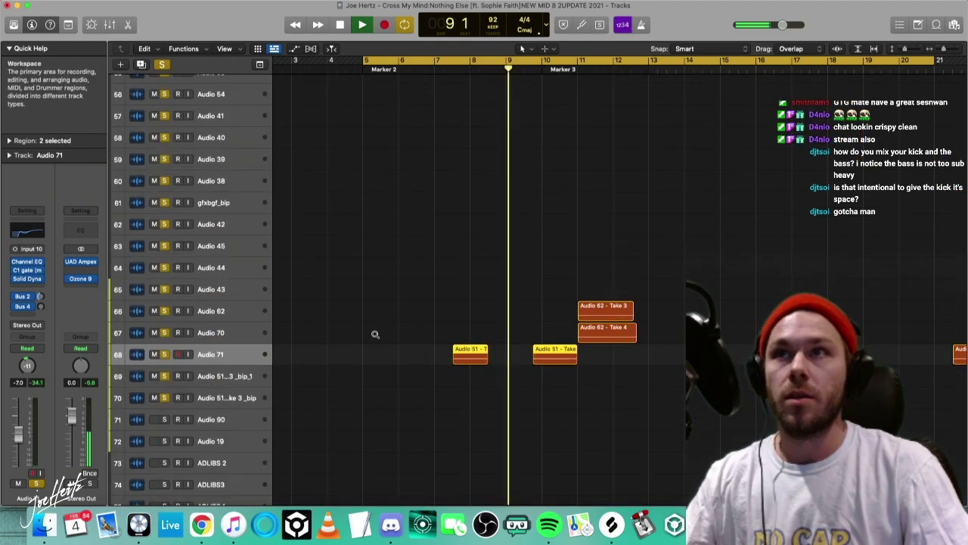
scroll(376, 334, "down", 2)
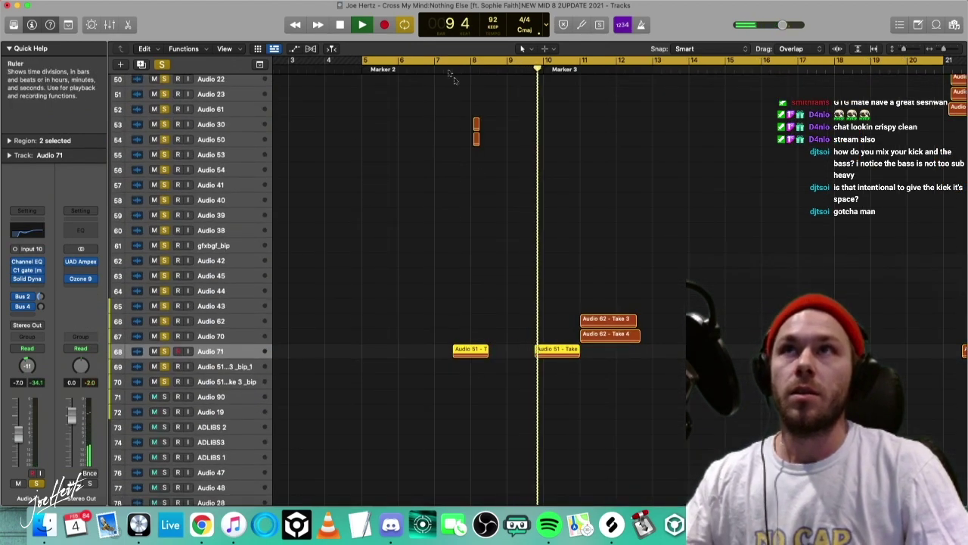
scroll(441, 156, "up", 5)
left_click(164, 136)
scroll(452, 191, "down", 4)
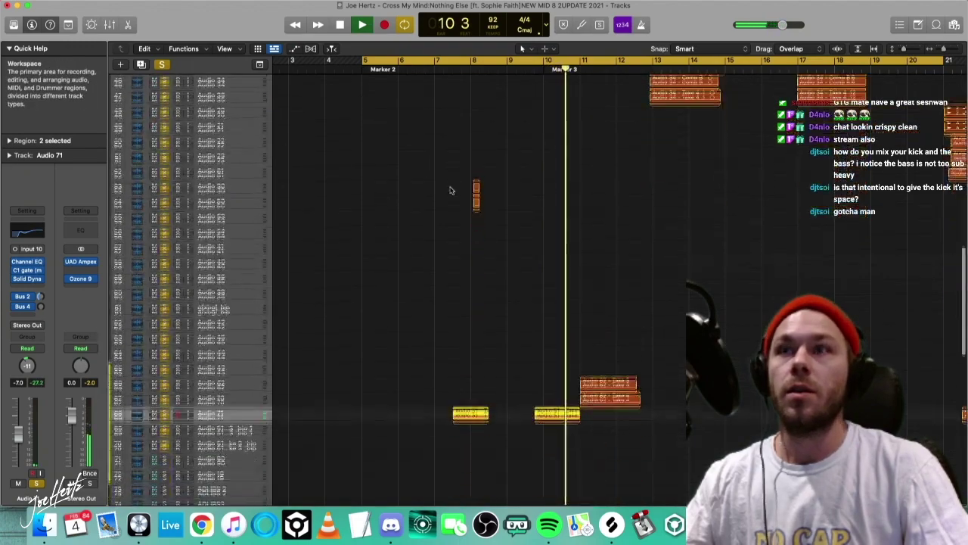
Play the backing vocals from about bar 7 and select the two short bar 8 regions on Audio 30 and Audio 50.
left_click(447, 69)
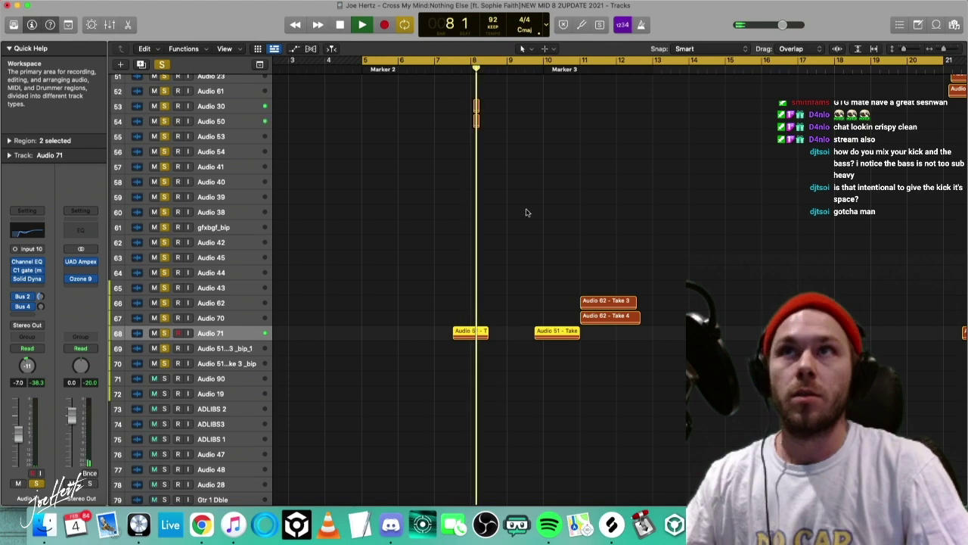
left_click_drag(454, 134, 479, 118)
key("z")
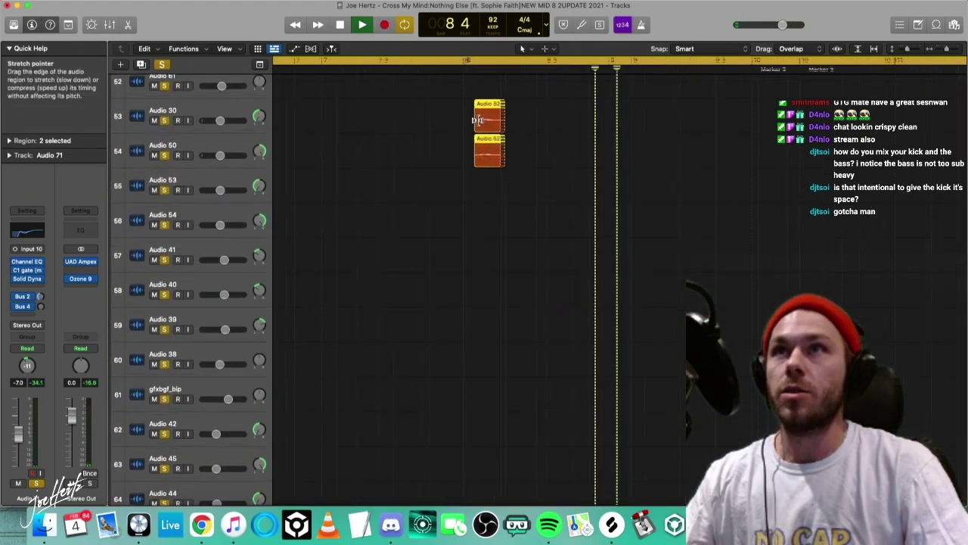
left_click(506, 156, "ctrl+alt")
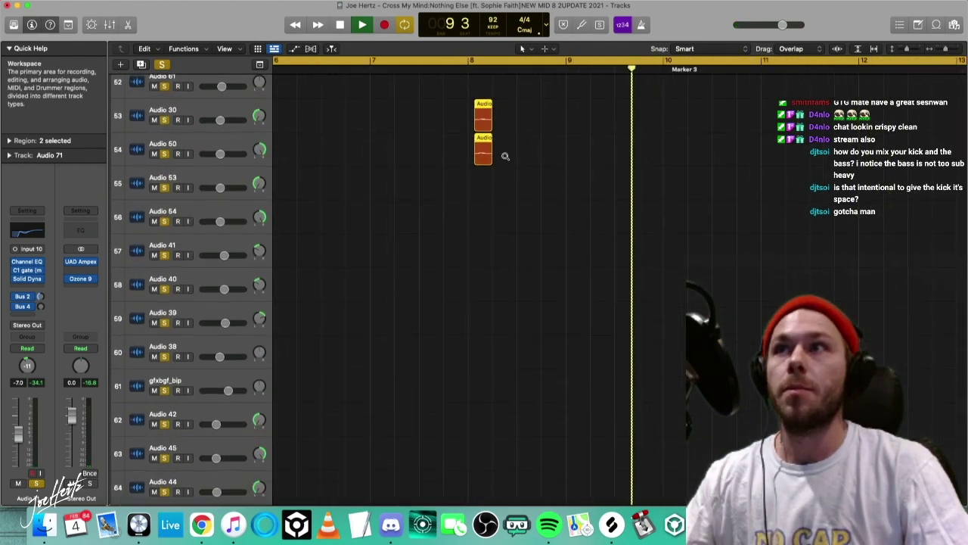
scroll(509, 158, "down", 8)
scroll(564, 194, "up", 3)
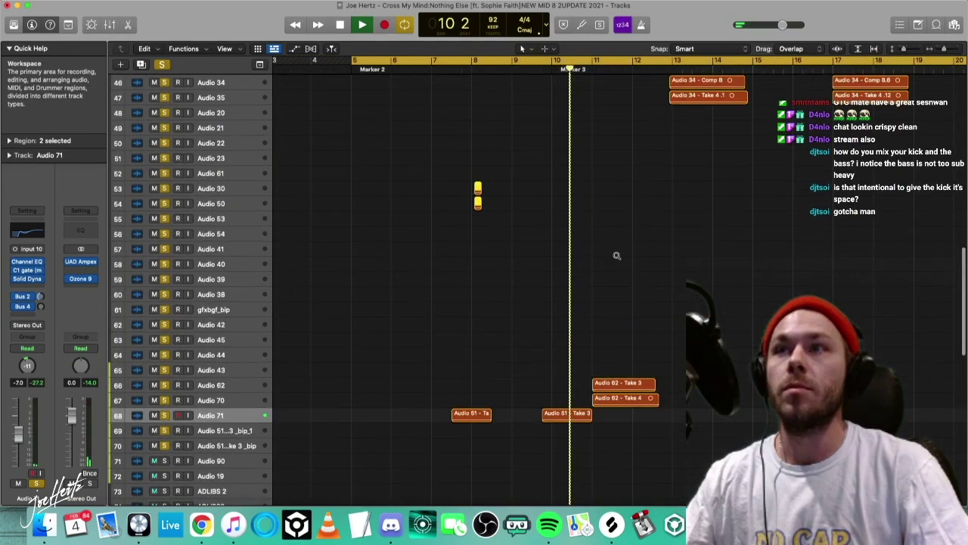
left_click(556, 265, "ctrl+alt")
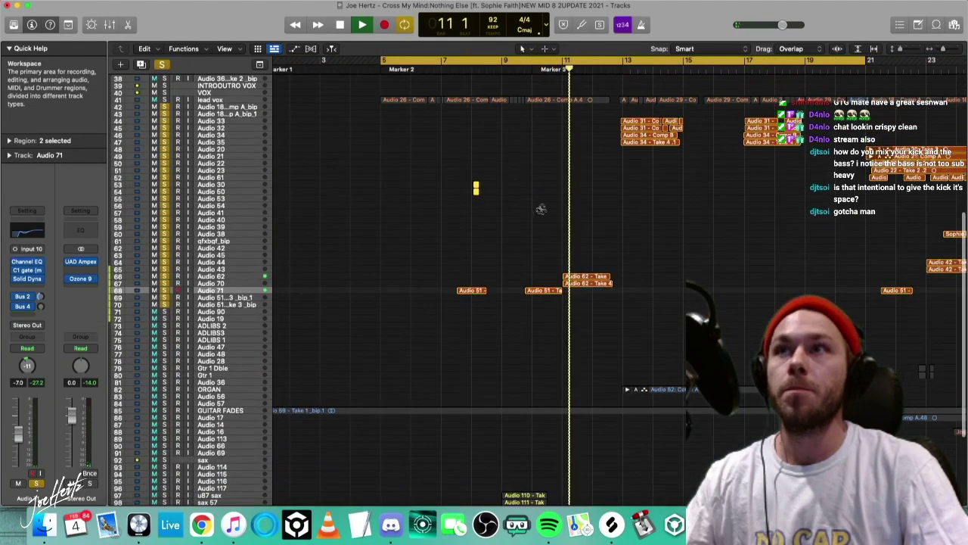
Solo lead vox along with the backing vocals for comparison, and take lead vox and Audio 35 back out of solo.
left_click(165, 100)
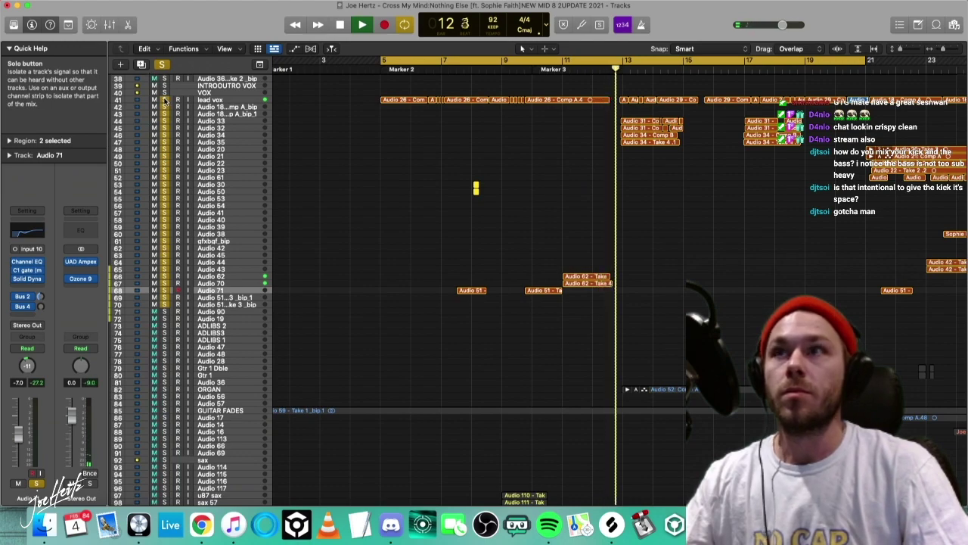
scroll(571, 153, "up", 5)
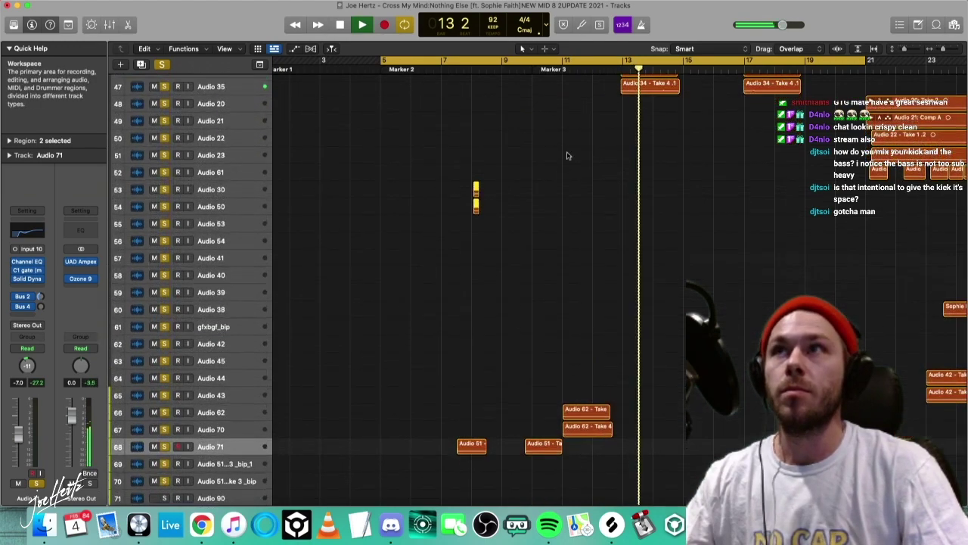
scroll(564, 160, "right", 5)
scroll(563, 160, "up", 5)
left_click(166, 108)
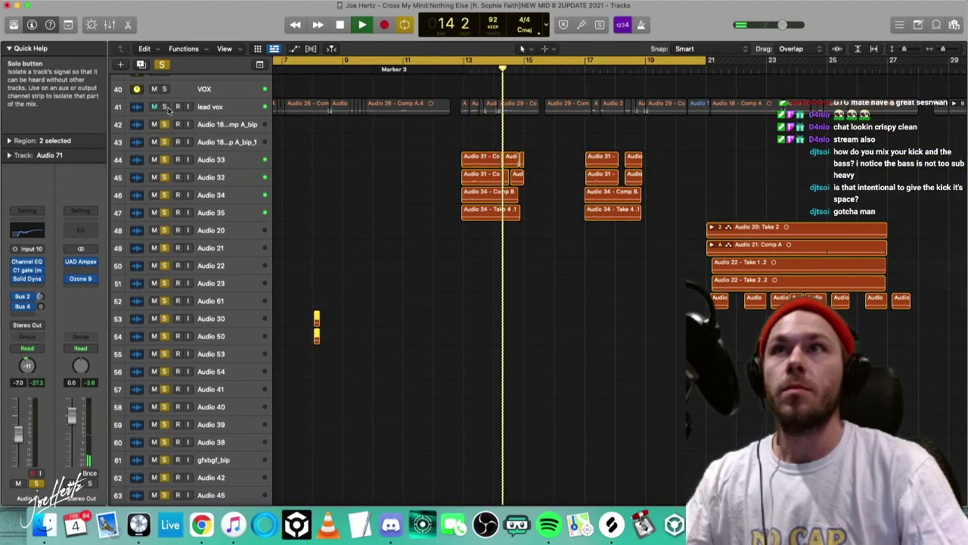
left_click(164, 212)
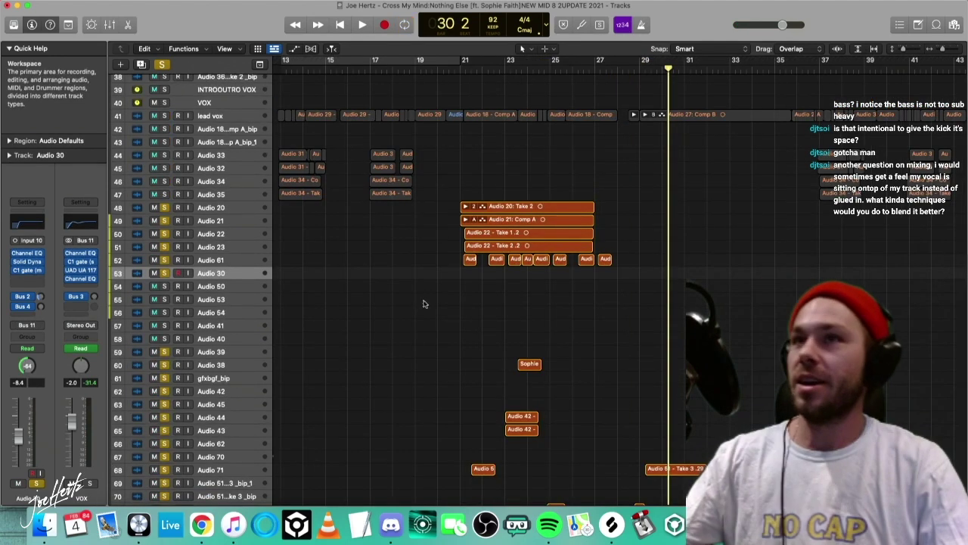
Set the cycle range to bars 21 to 29 and clear the solo on all tracks.
scroll(469, 180, "up", 2)
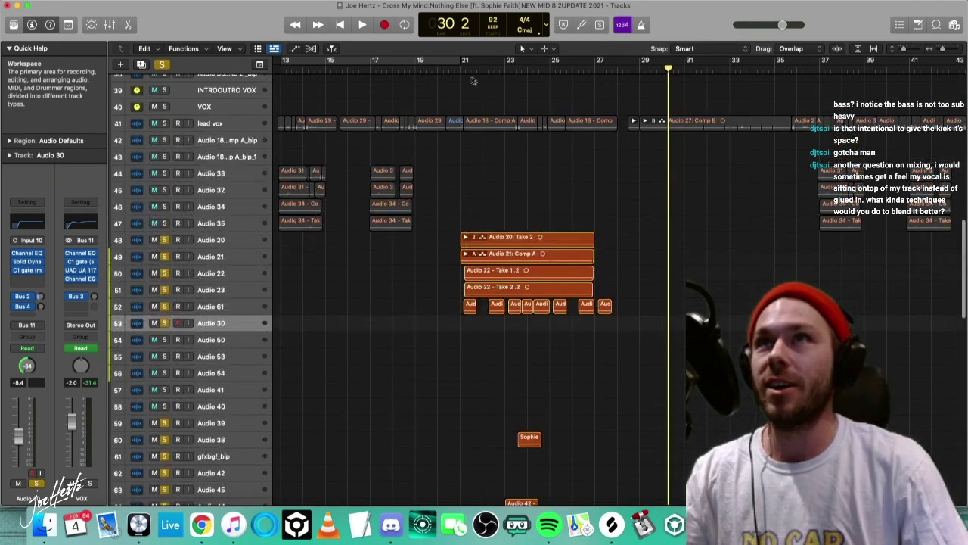
left_click_drag(465, 59, 645, 60)
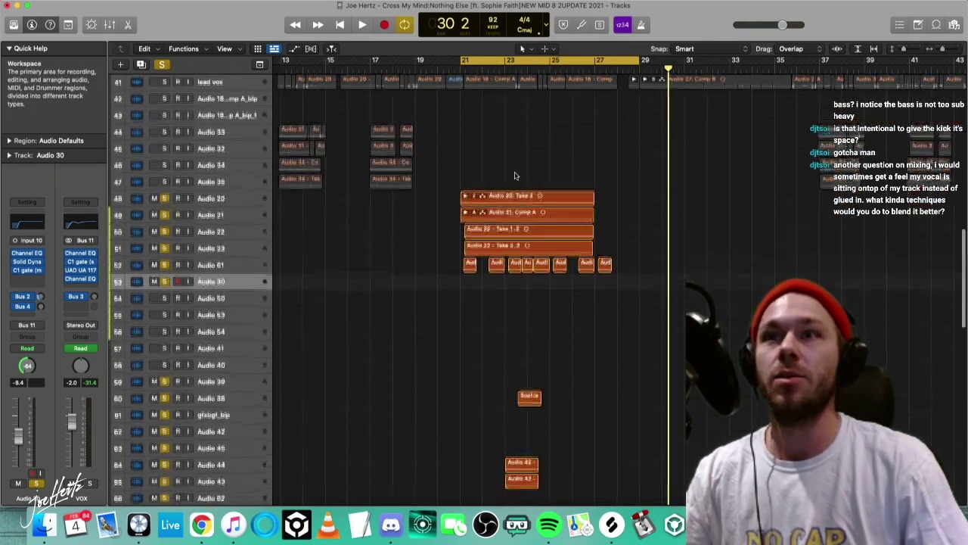
scroll(366, 227, "down", 5)
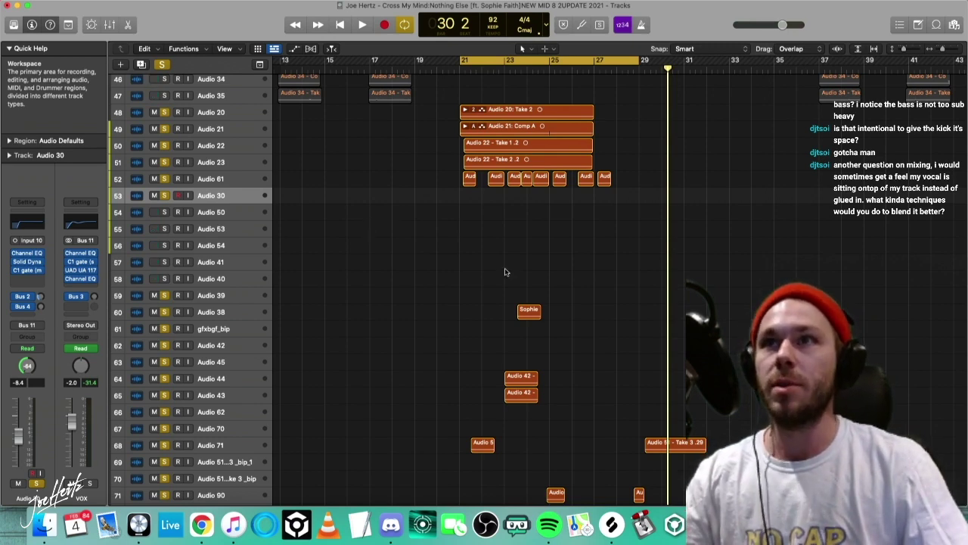
left_click(162, 64)
Examine how the backing vocal regions are layered beneath lead vox between about bars 8 and 31.
scroll(645, 264, "up", 5)
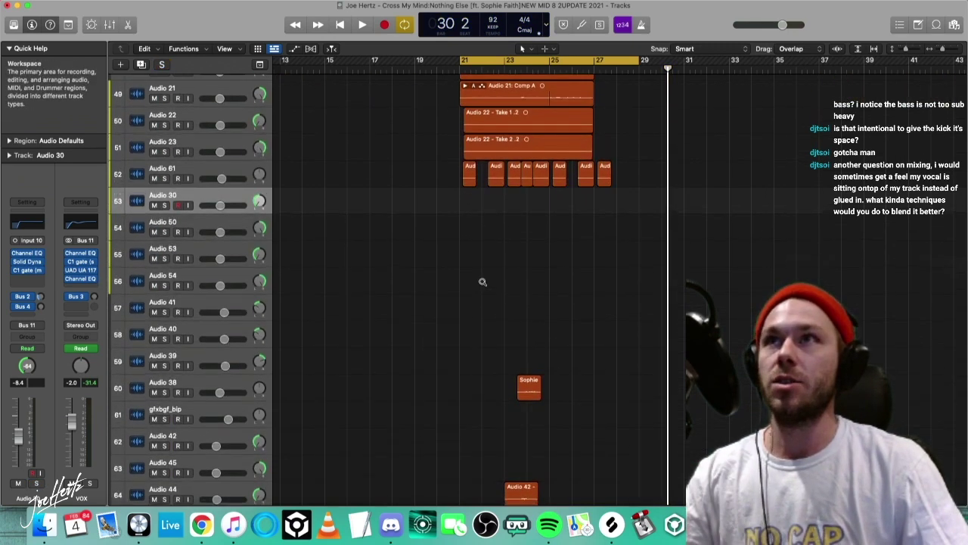
scroll(482, 282, "right", 4)
scroll(484, 279, "up", 3)
scroll(435, 277, "down", 5)
scroll(434, 277, "down", 4)
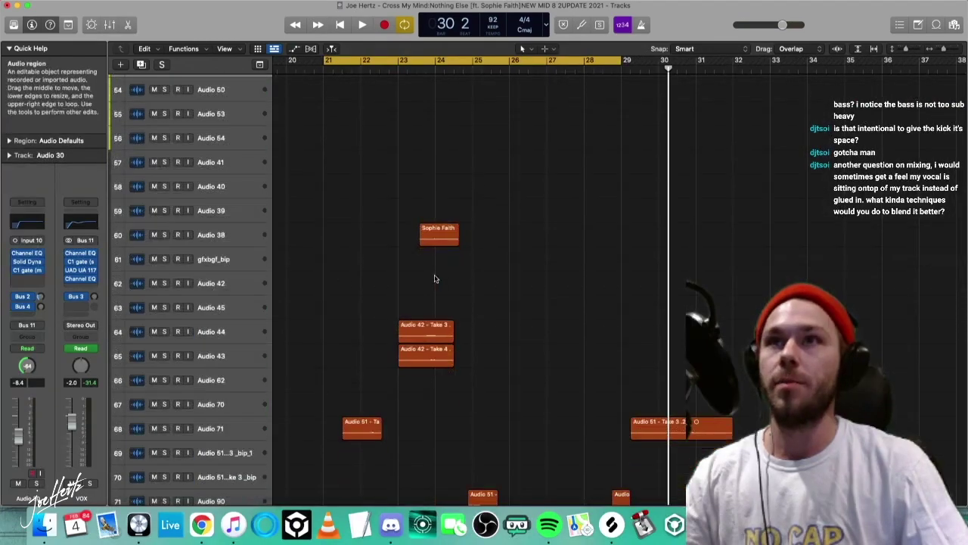
scroll(519, 239, "up", 5)
scroll(519, 239, "left", 10)
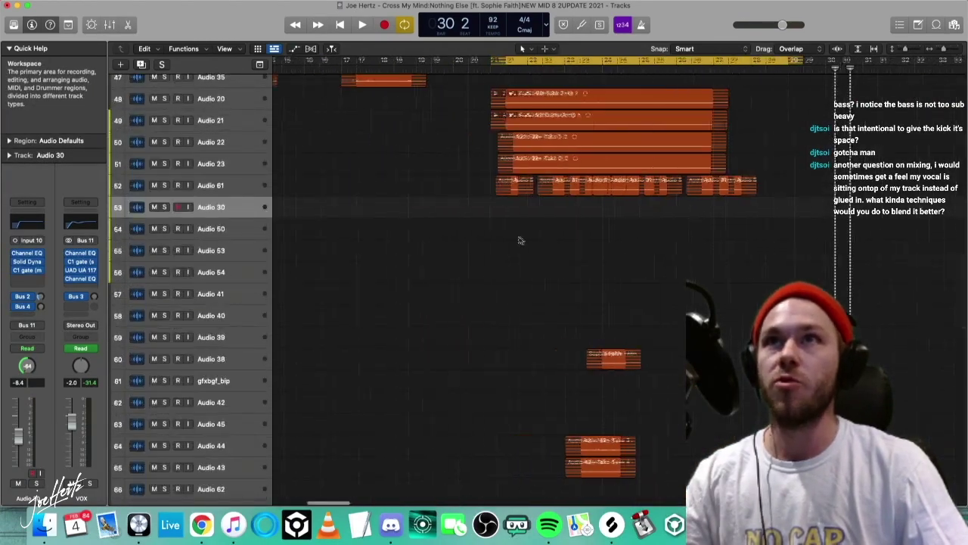
scroll(503, 236, "left", 3)
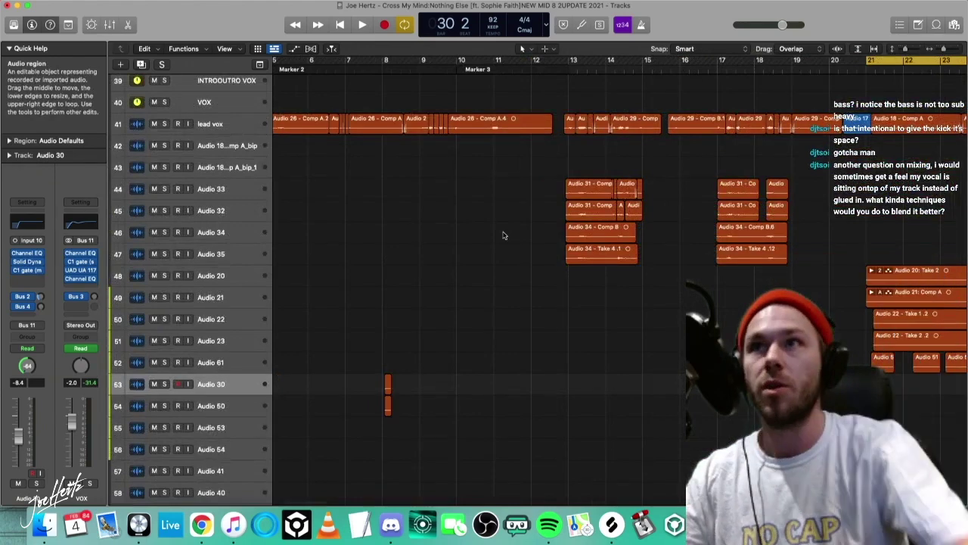
scroll(505, 235, "right", 2)
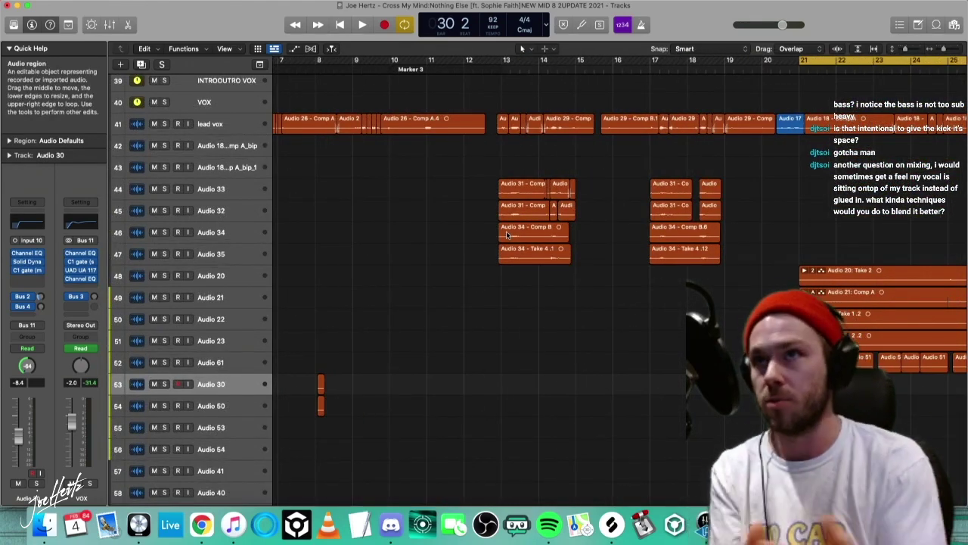
Move the eight-bar cycle range to start at 22 2 1 1 and play Gtr 1 Dble, Gtr 1 and Audio 36 in solo.
left_click_drag(348, 61, 345, 63)
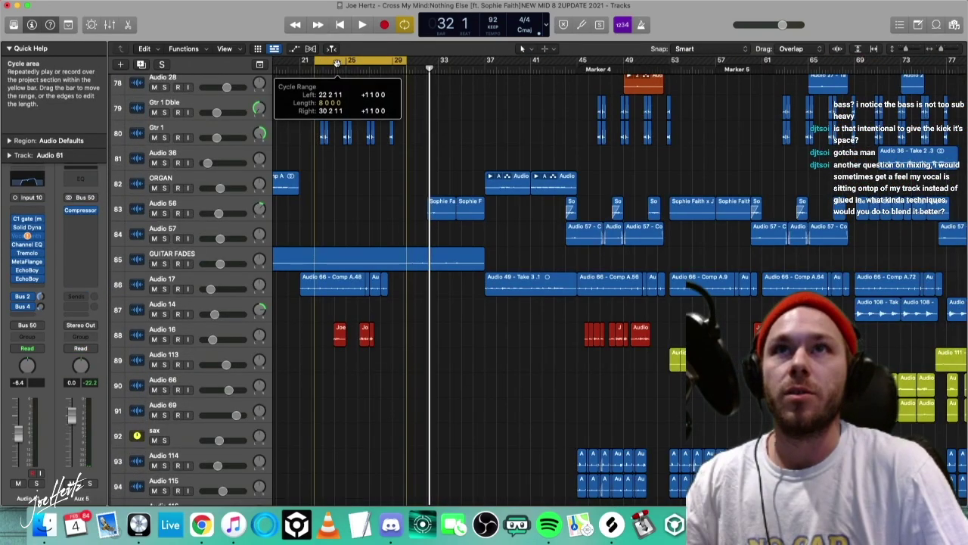
scroll(345, 88, "up", 3)
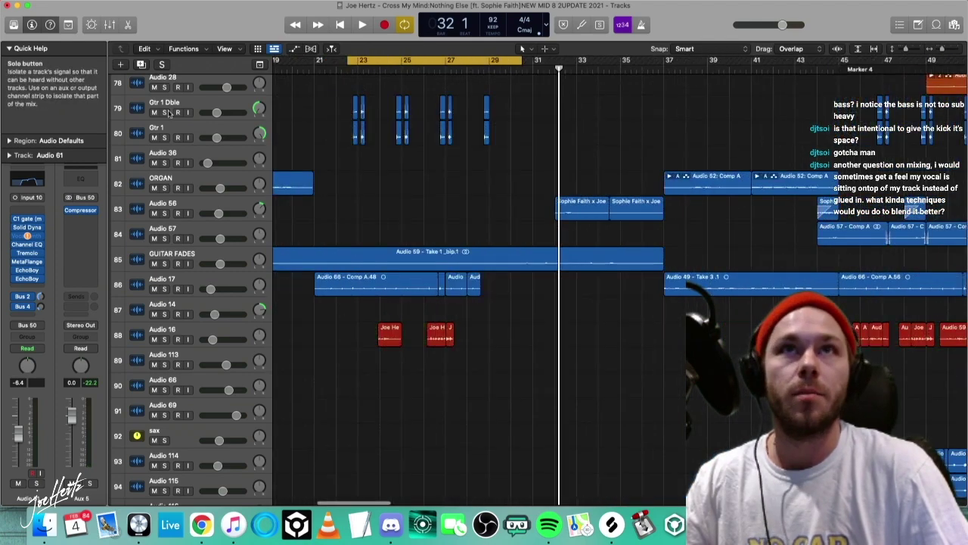
left_click(164, 112)
key("space")
scroll(389, 123, "up", 2)
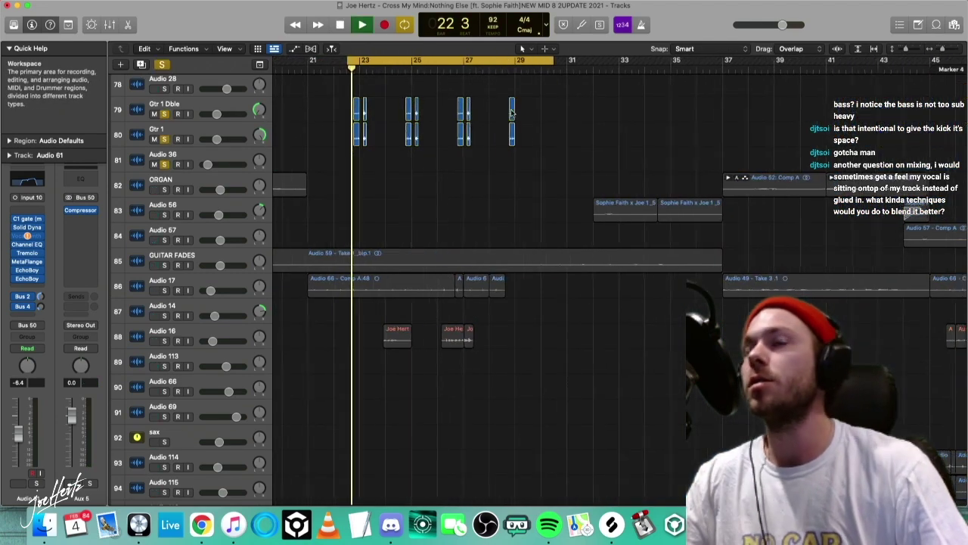
During playback, solo the Audio 16, Audio 14, Audio 17 and GUITAR FADES tracks along with the guitars and inspect their waveforms.
left_click(164, 340)
left_click(165, 315)
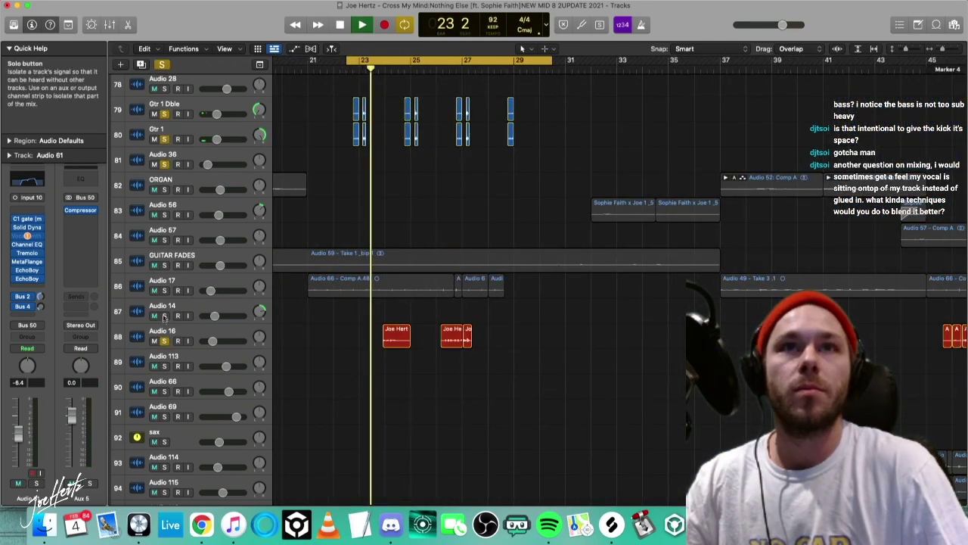
left_click(164, 290)
left_click(164, 265)
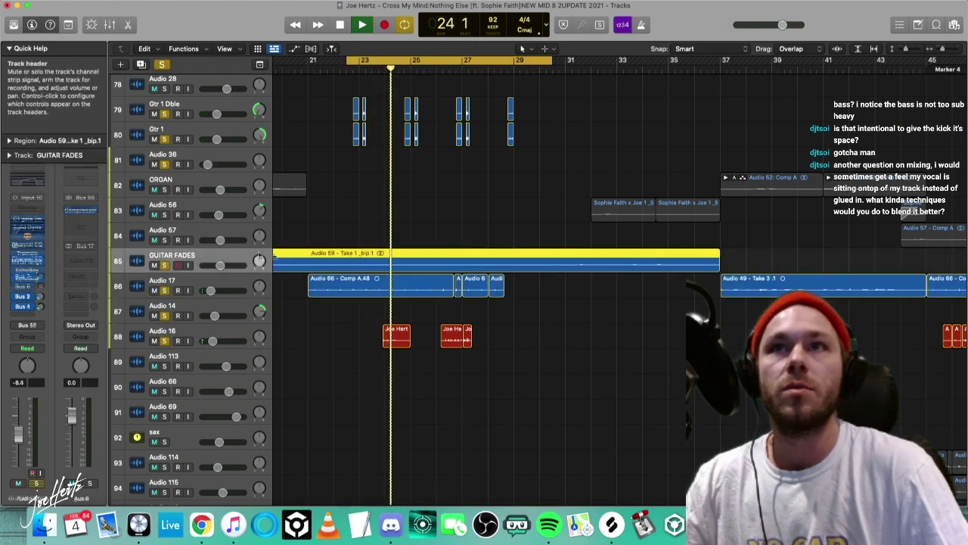
key("super+Down")
left_click(316, 189)
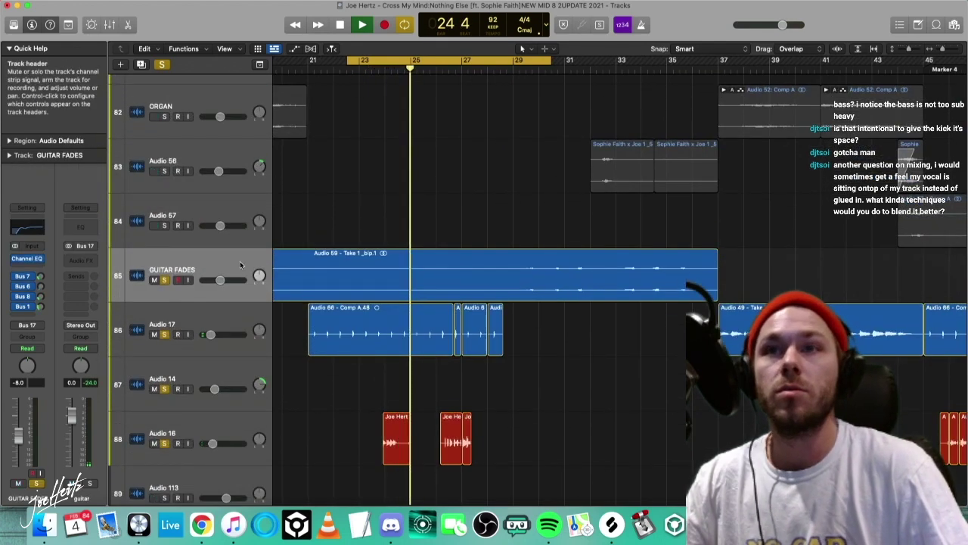
scroll(316, 382, "down", 3)
key("super+Up")
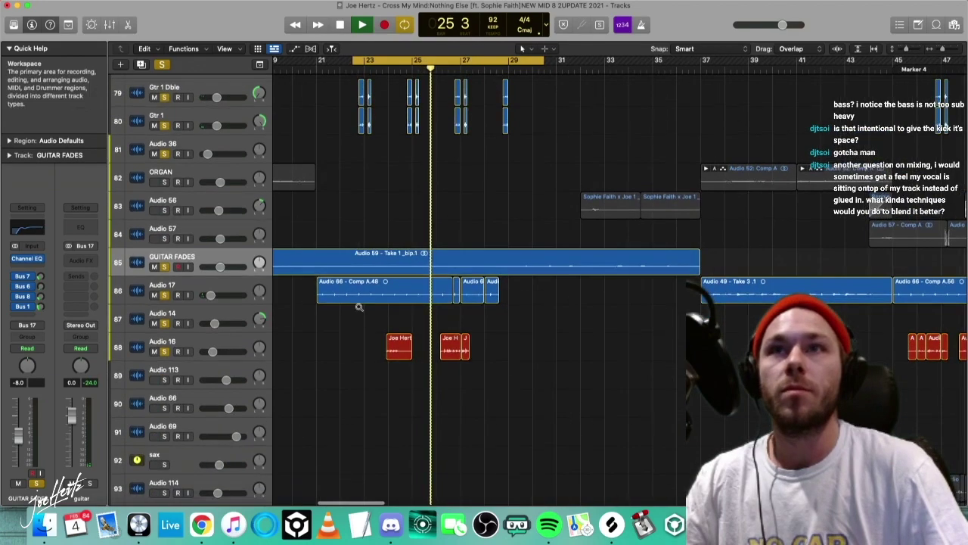
key("super+Up")
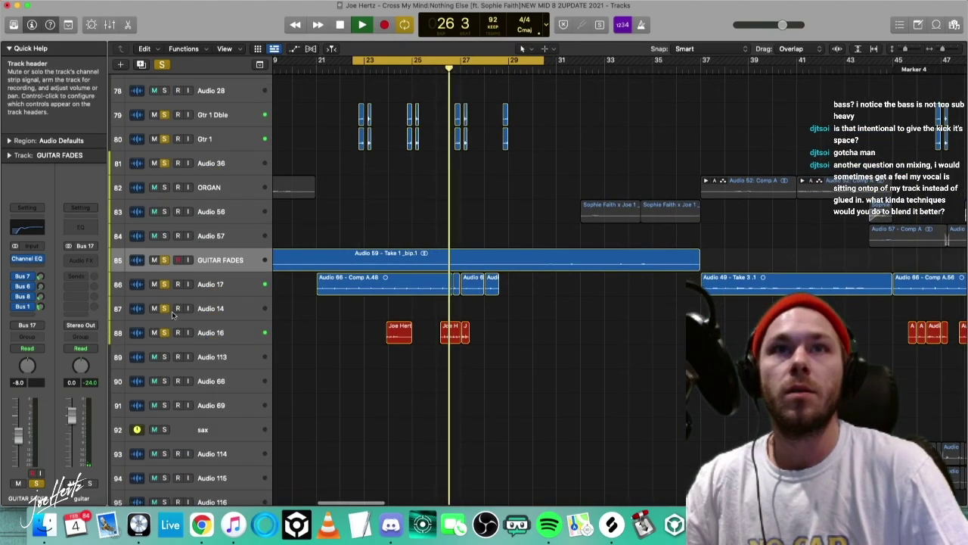
Turn off solo on the guitar tracks and neighbouring tracks so only Audio 16 stays soloed, and stop playback.
left_click_drag(164, 308, 164, 217)
scroll(188, 238, "up", 4)
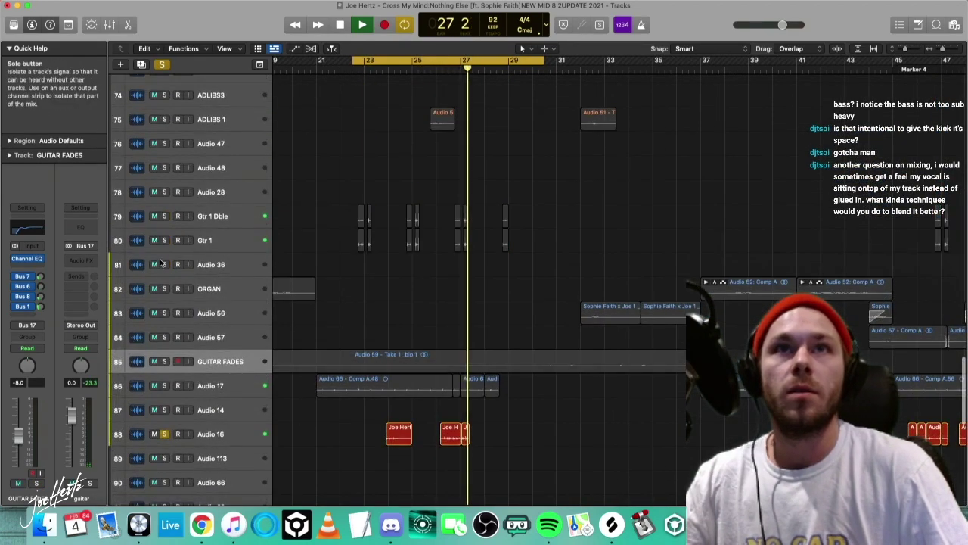
key("space")
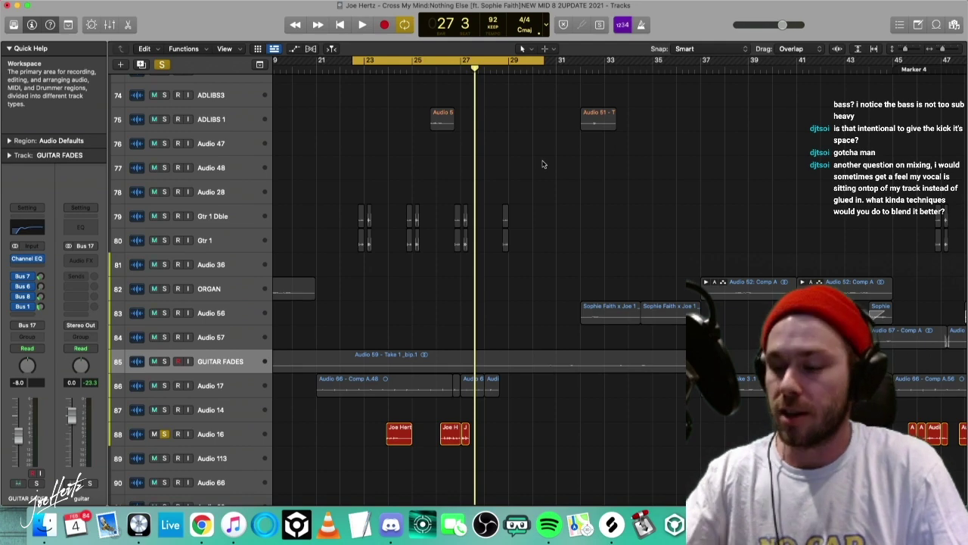
Return to the cycle start and set the cycle range to span from about bar 24 to bar 67.
key("Return")
scroll(482, 254, "down", 5)
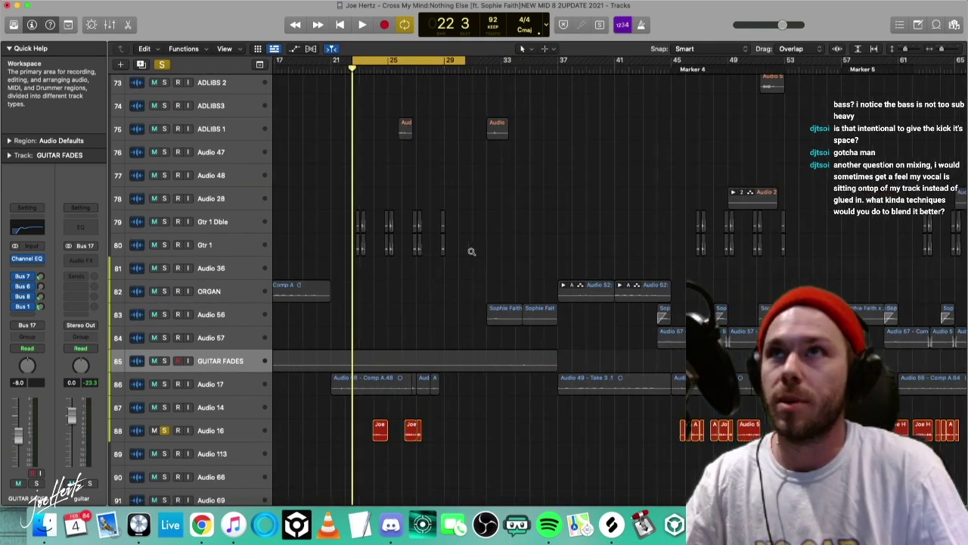
scroll(471, 251, "down", 2)
left_click_drag(432, 60, 795, 83)
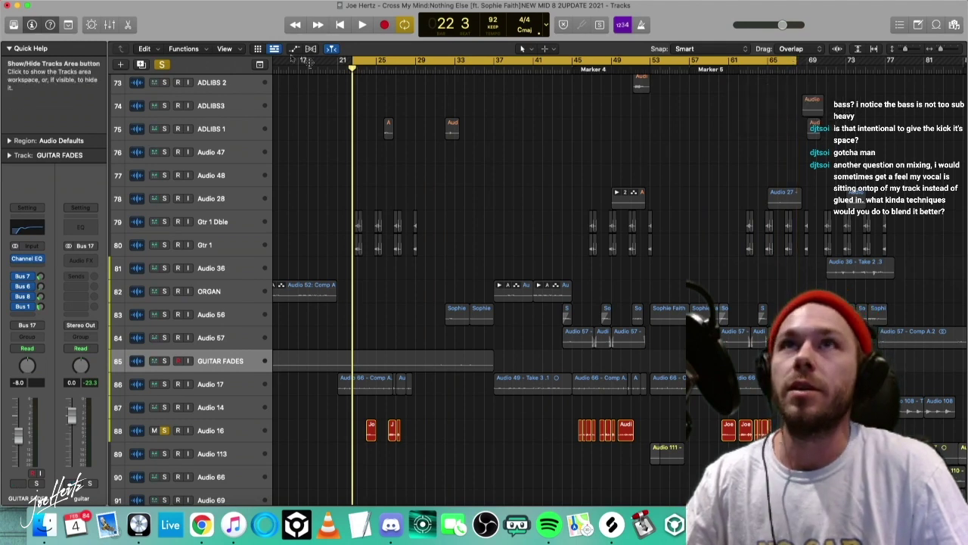
left_click_drag(355, 59, 366, 60)
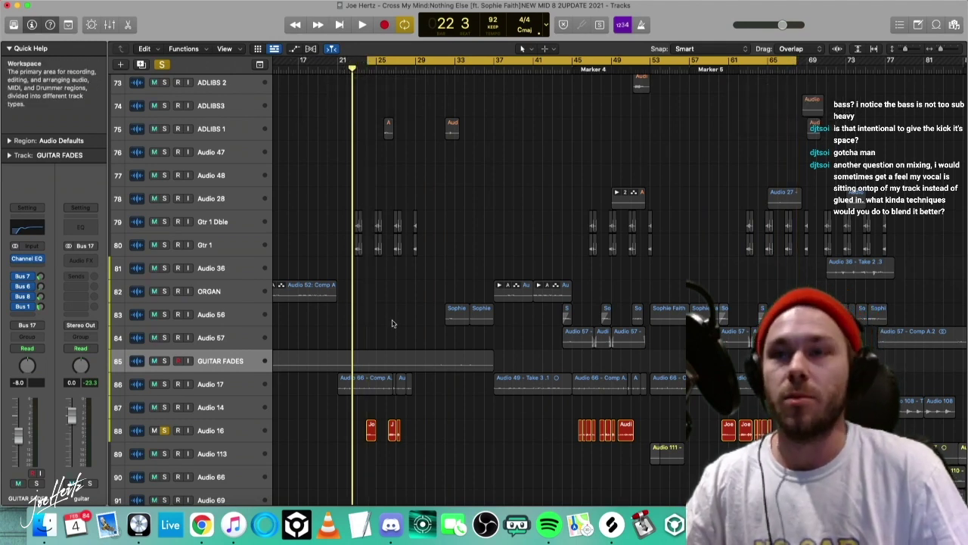
Solo the Audio 16 track and play its regions from bar 24.
key("space")
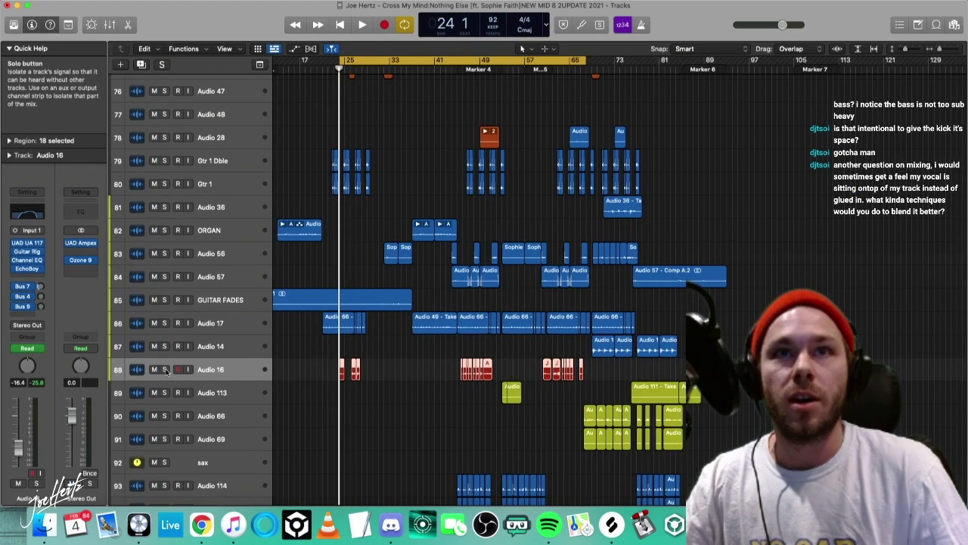
left_click(165, 370)
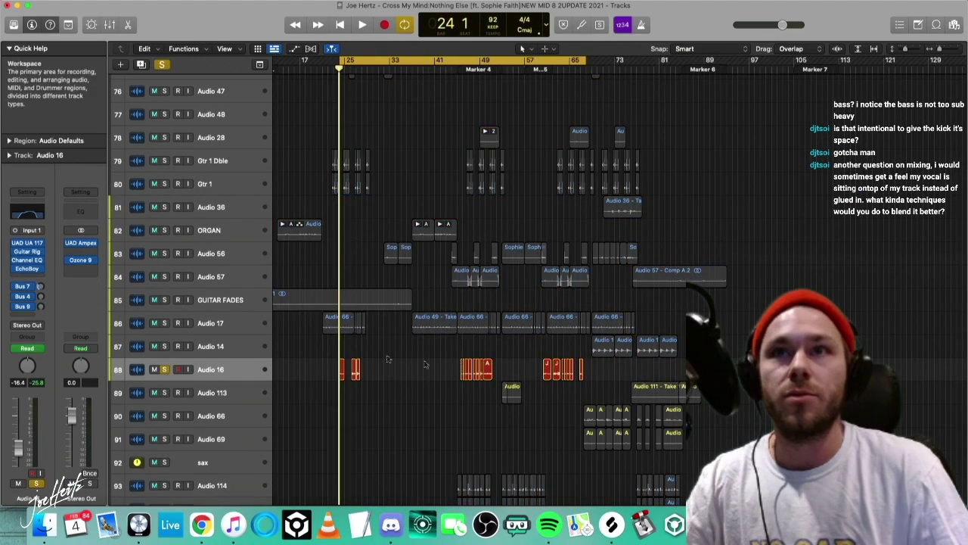
key("super+Right")
key("super+Right")
key("super+Right")
key("super+Right")
key("super+Right")
key("space")
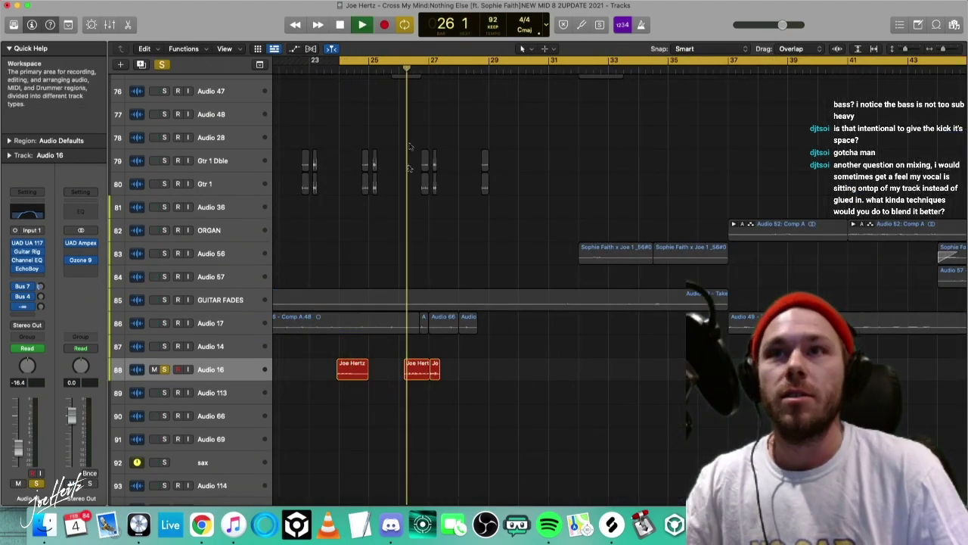
Turn off the Audio 16 solo, listen to the full mix while surveying the arrangement, and stop playback.
left_click(165, 370)
left_click(164, 369)
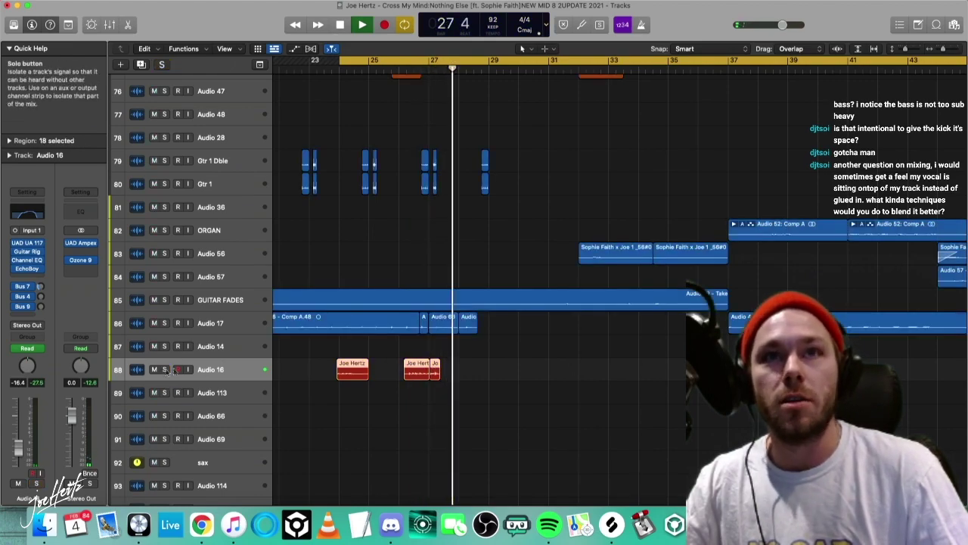
scroll(438, 374, "down", 3)
scroll(437, 374, "down", 5)
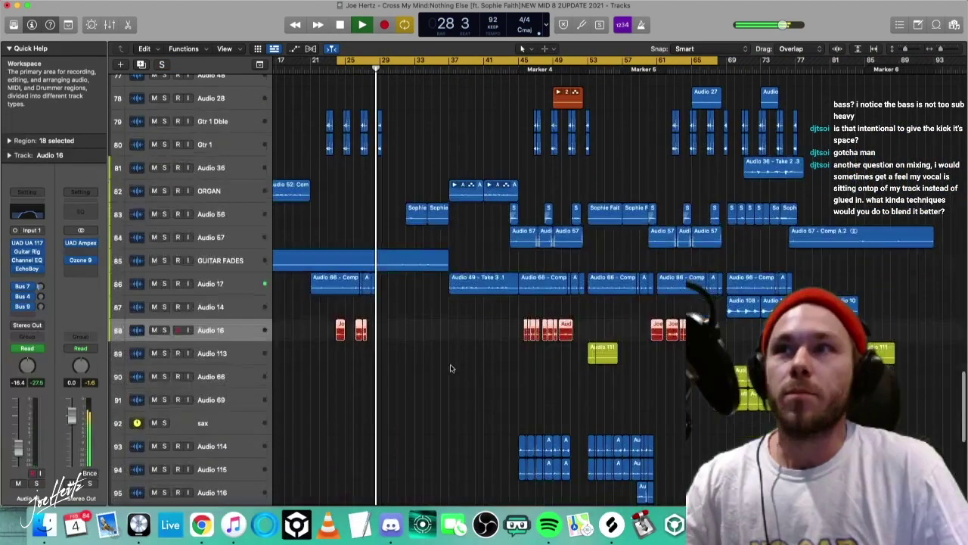
scroll(413, 356, "down", 2)
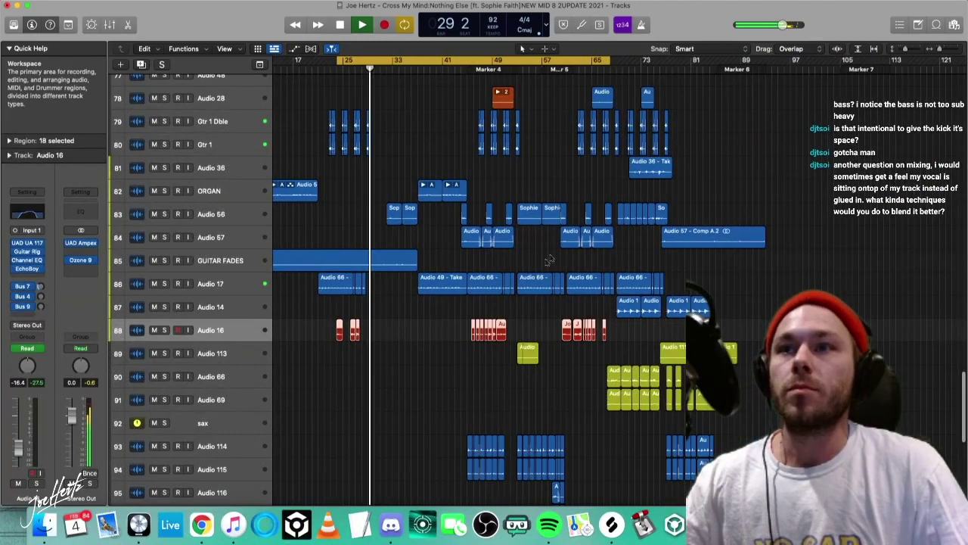
scroll(413, 357, "down", 3)
scroll(592, 243, "down", 3)
key("space")
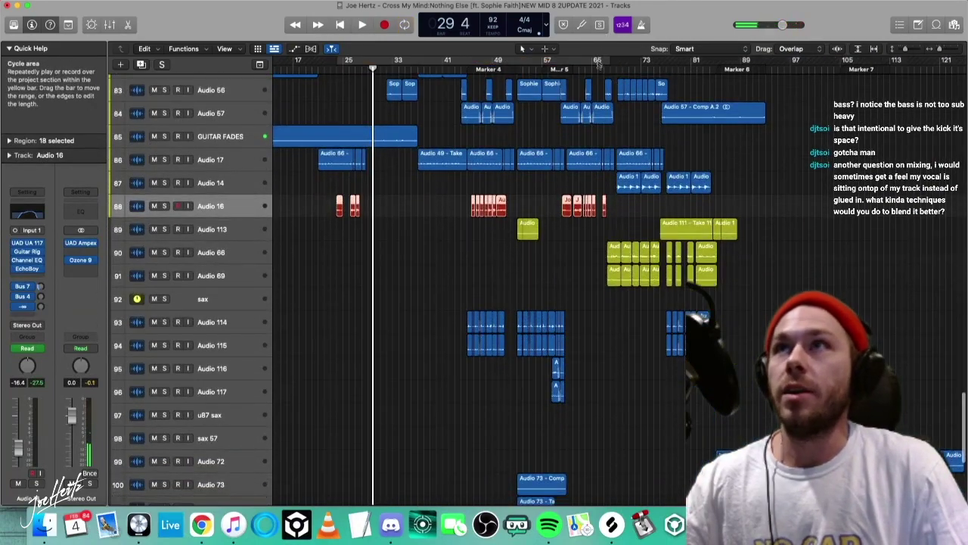
Set the cycle range to about bars 67 to 89 and play it with Audio 113, Audio 66 and Audio 69 soloed.
left_click_drag(605, 62, 748, 63)
left_click(164, 230)
left_click_drag(168, 255, 166, 275)
key("space")
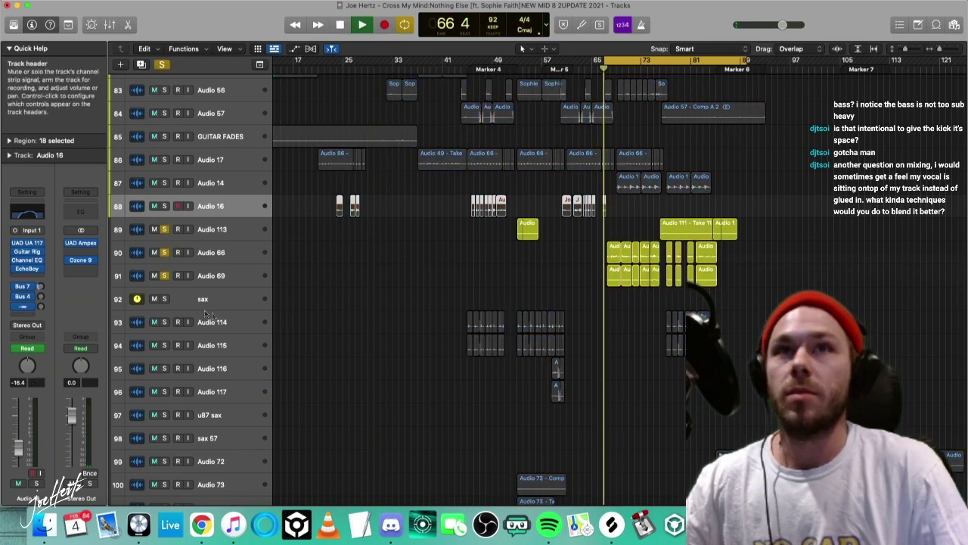
Select Audio 113, Audio 66 and Audio 69, set their sax bus volume to -5.0 dB, and check the bus's UAD UA 117 plug-in.
left_click(219, 276)
left_click(221, 236, "shift")
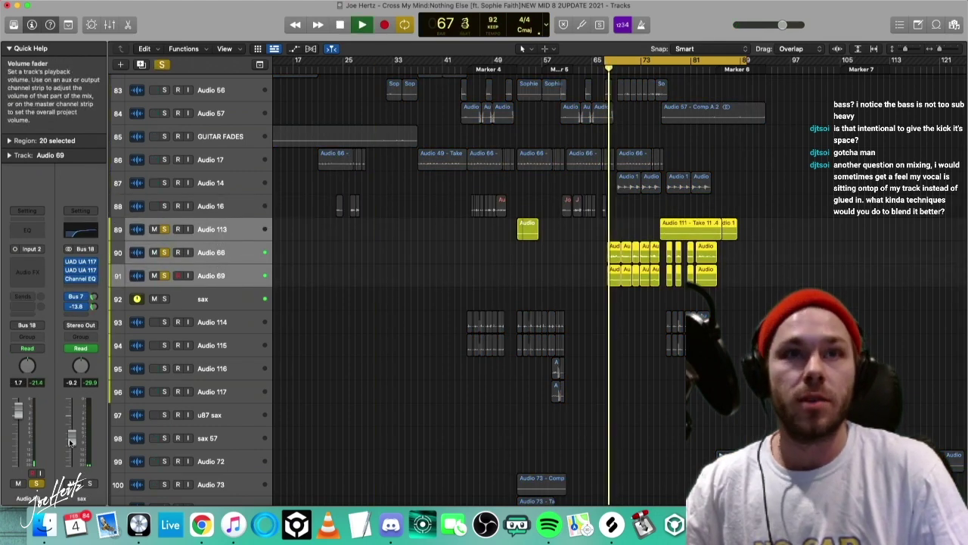
left_click_drag(72, 439, 70, 435)
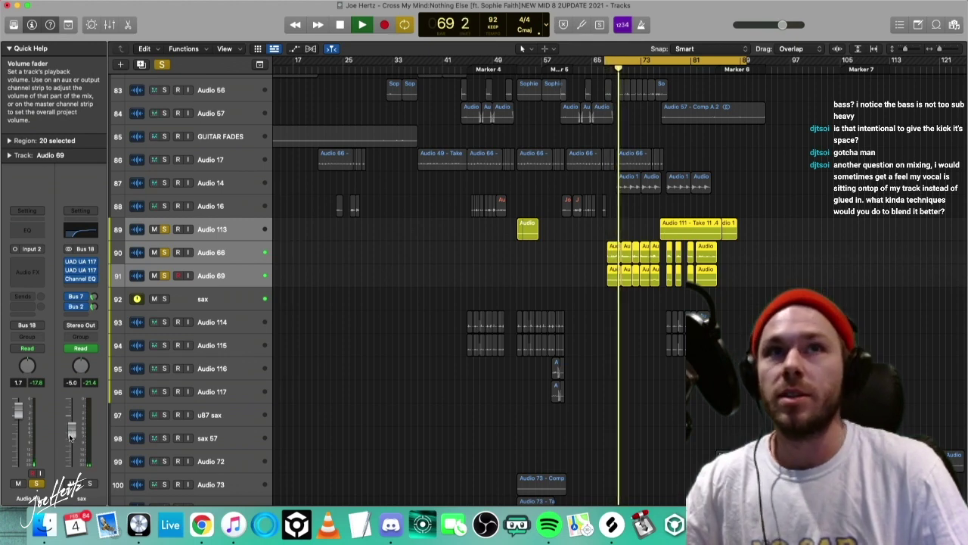
left_click(81, 263)
key("super+w")
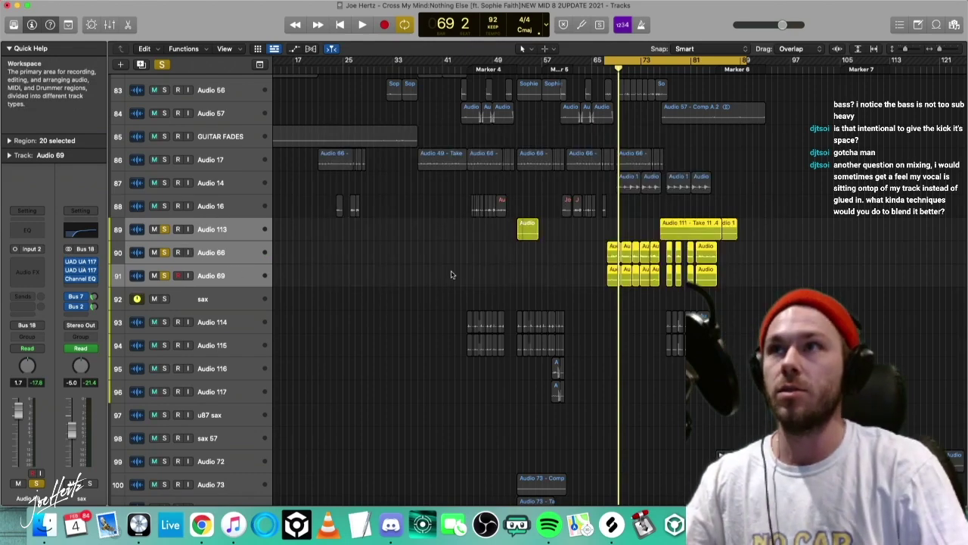
Replay the soloed sax tracks from the cycle start, clear the solos, and select the Audio 66 track with no regions selected.
left_click(541, 242)
left_click(578, 223, "ctrl+alt")
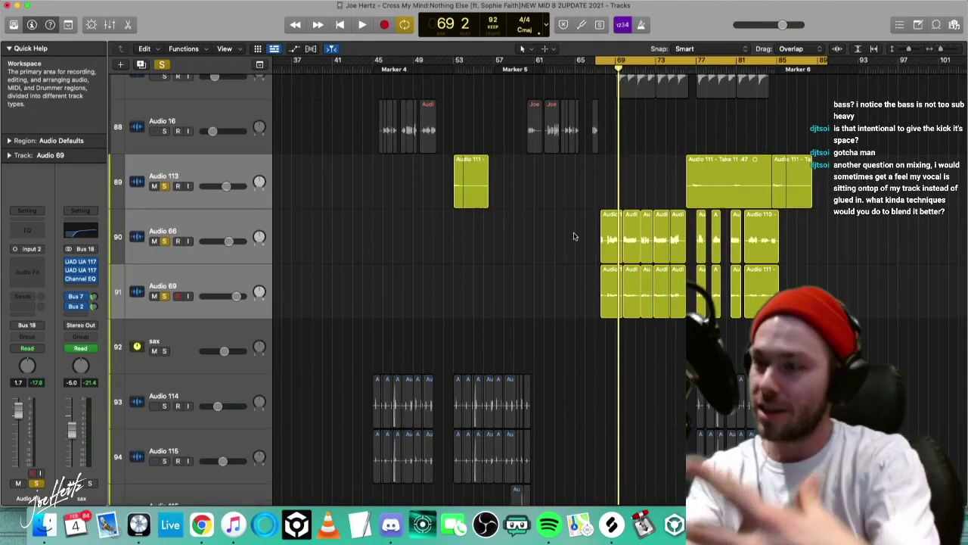
left_click(582, 221, "ctrl+alt")
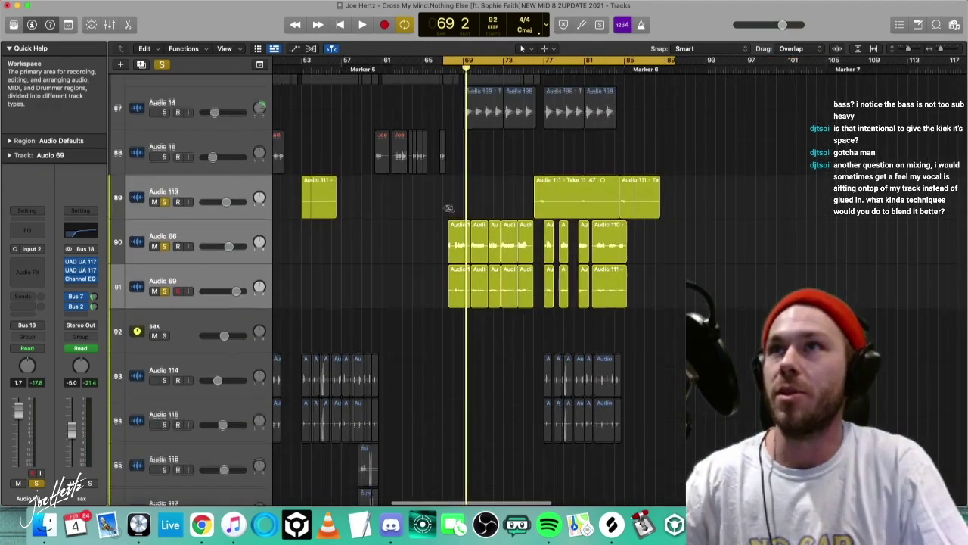
key("space")
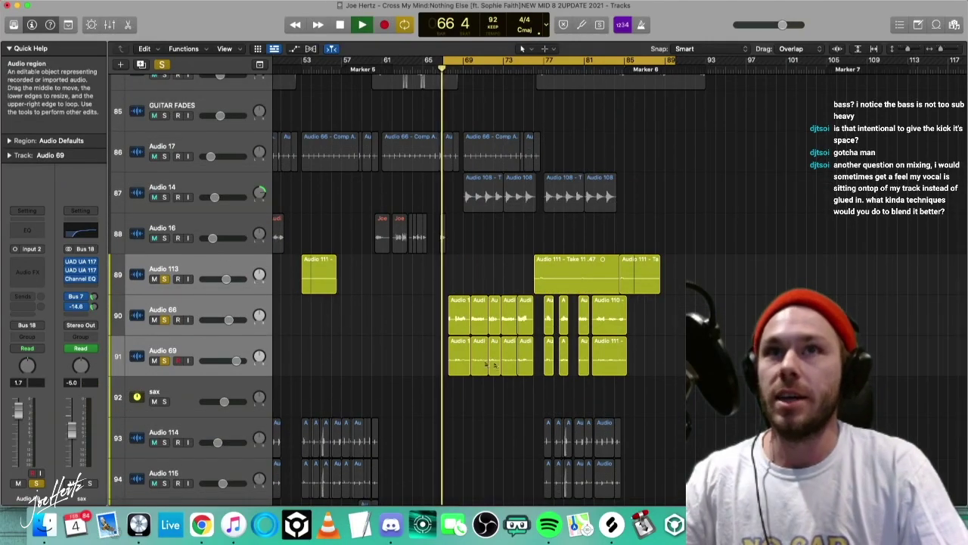
left_click(171, 309)
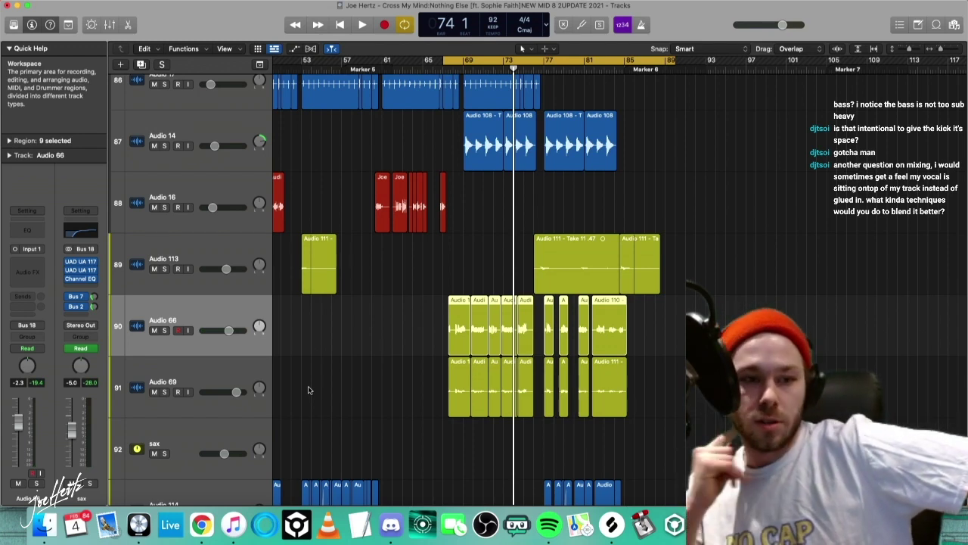
left_click(308, 390)
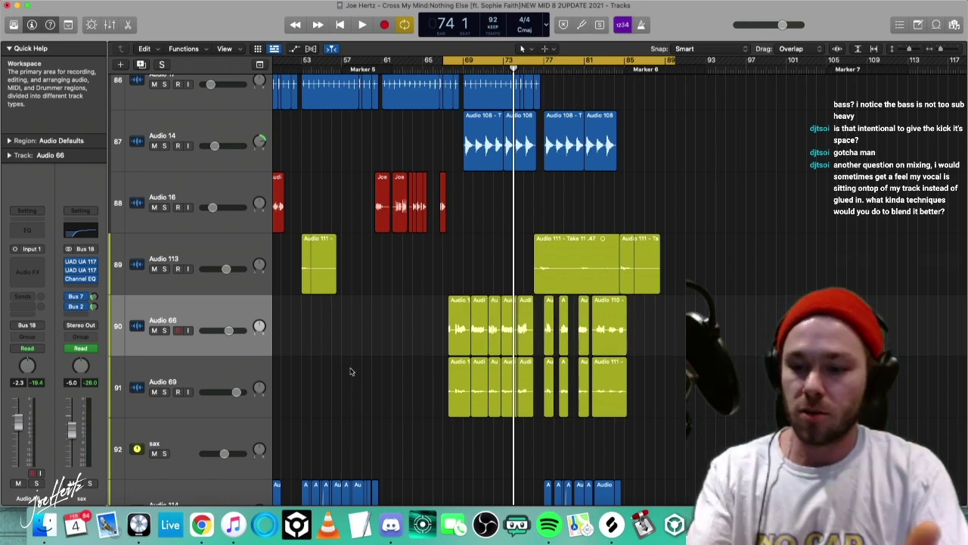
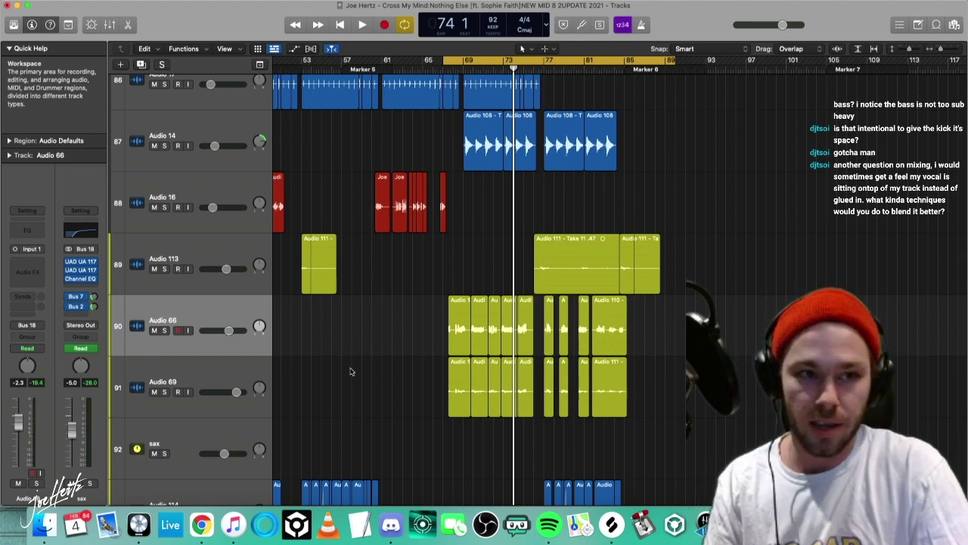
Adjust the boundary between the adjoining Audio 113 regions around bar 84.
left_click(579, 263)
scroll(579, 263, "up", 5)
left_click(666, 259)
left_click(689, 265)
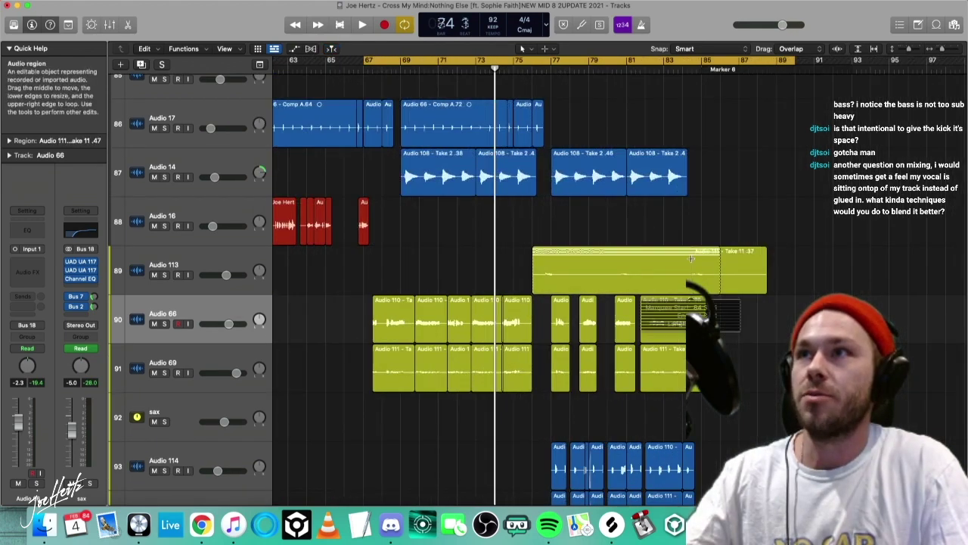
left_click_drag(690, 291, 690, 290)
scroll(660, 235, "down", 3)
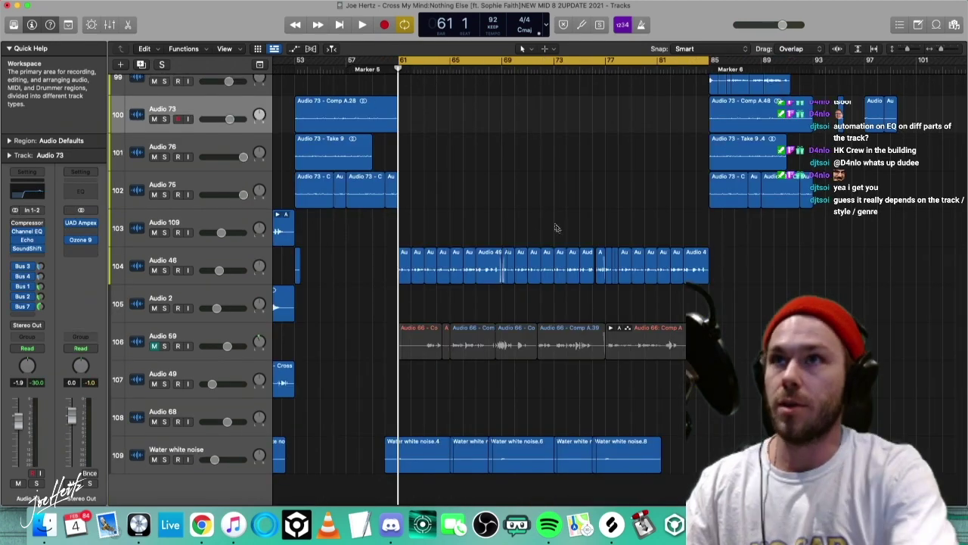
Play from bar 61, audition Audio 46, Audio 2, Audio 49, Audio 68 and Water white noise soloed, and clear all solos.
key("space")
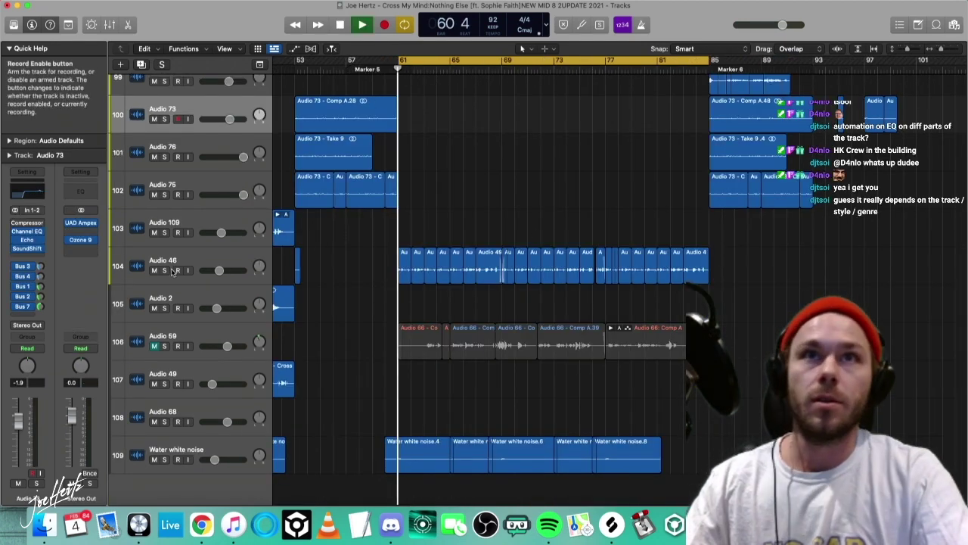
left_click(164, 270)
left_click(164, 308)
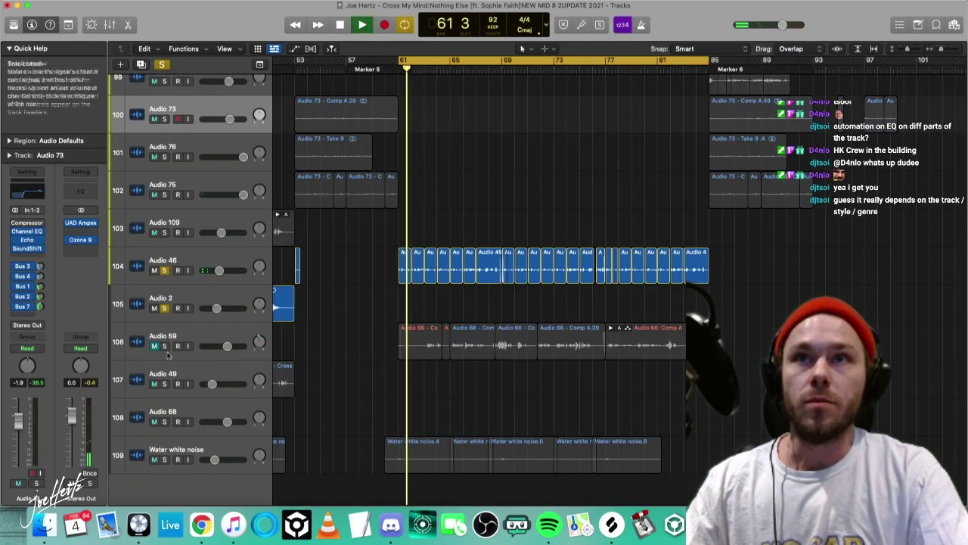
left_click_drag(164, 383, 164, 459)
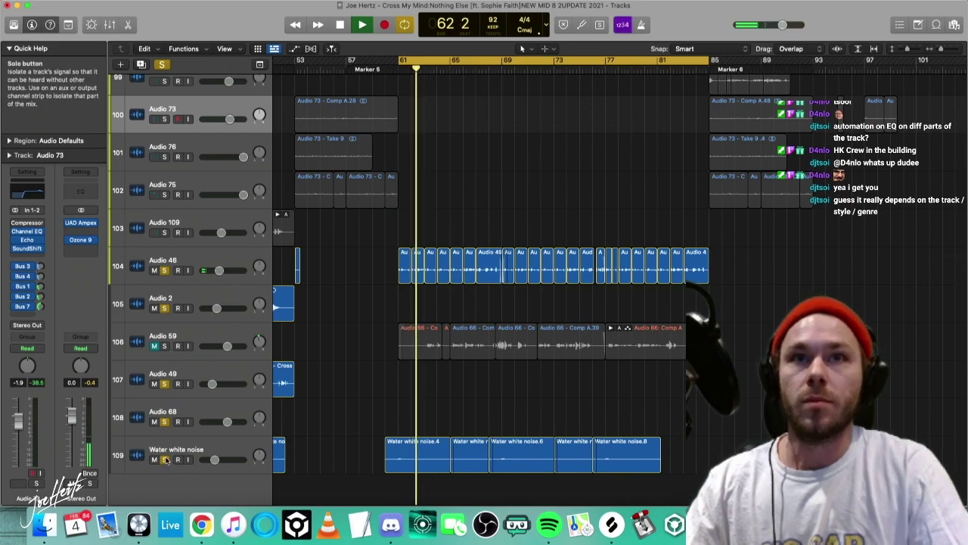
left_click(165, 460, "alt")
Select the Audio 46 track in the full arrangement and mute it during playback.
scroll(532, 274, "down", 5)
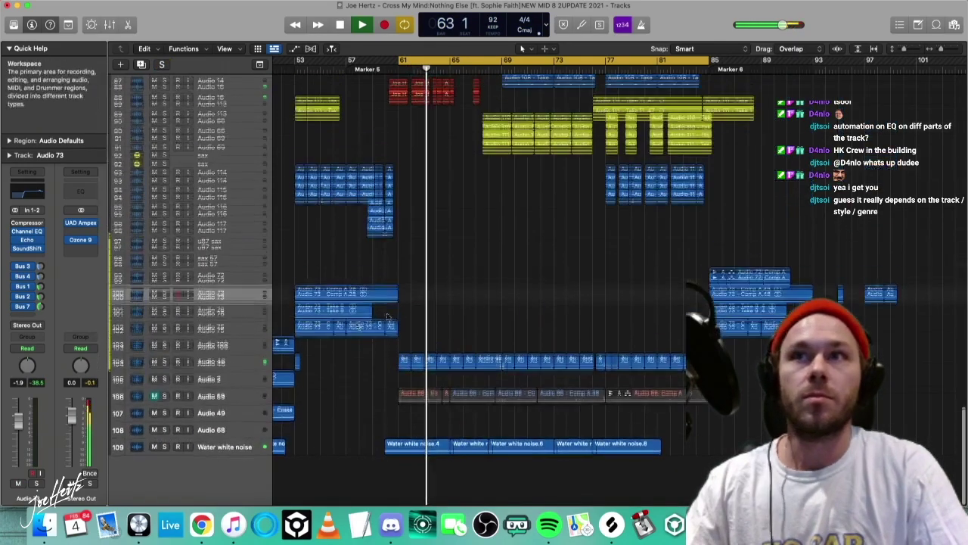
key("super+Left")
key("super+Up")
key("super+Up")
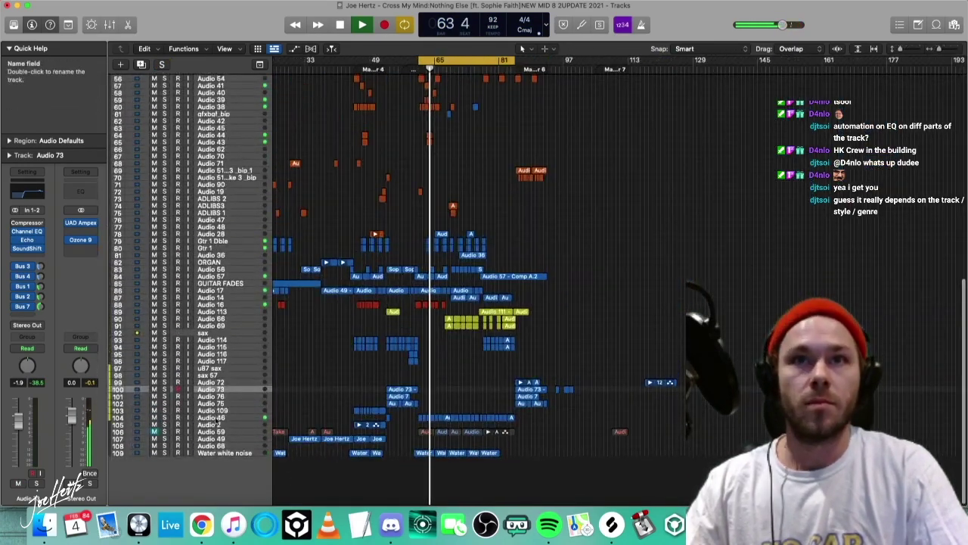
left_click(217, 418)
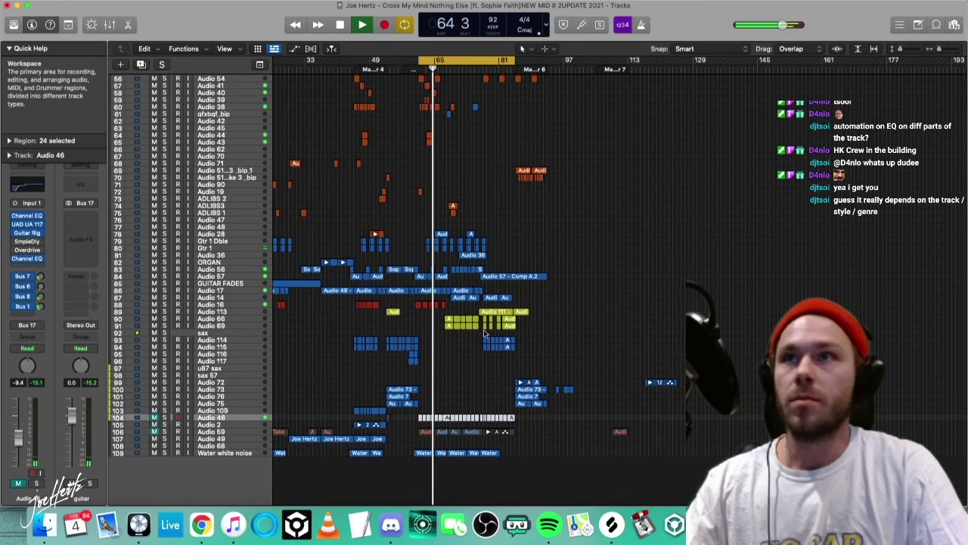
Extend the cycle range to span the whole arrangement, from bar 1 to about bar 97, and stop playback.
scroll(485, 333, "up", 10)
key("super+Left")
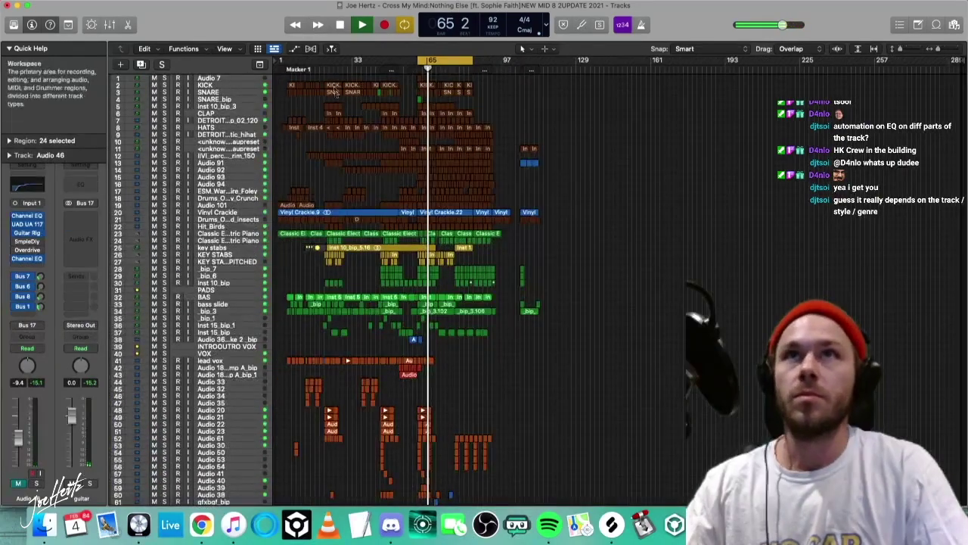
left_click_drag(419, 60, 275, 61)
left_click_drag(473, 60, 511, 61)
key("space")
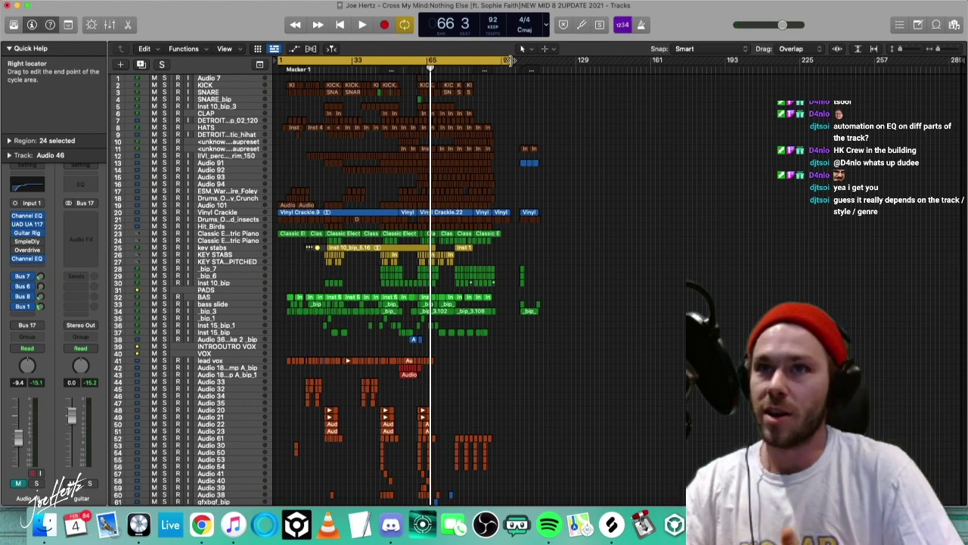
Close the current project without saving its changes and open the Twitch vibes project from Finder.
left_click(75, 5)
mouse_move(108, 46)
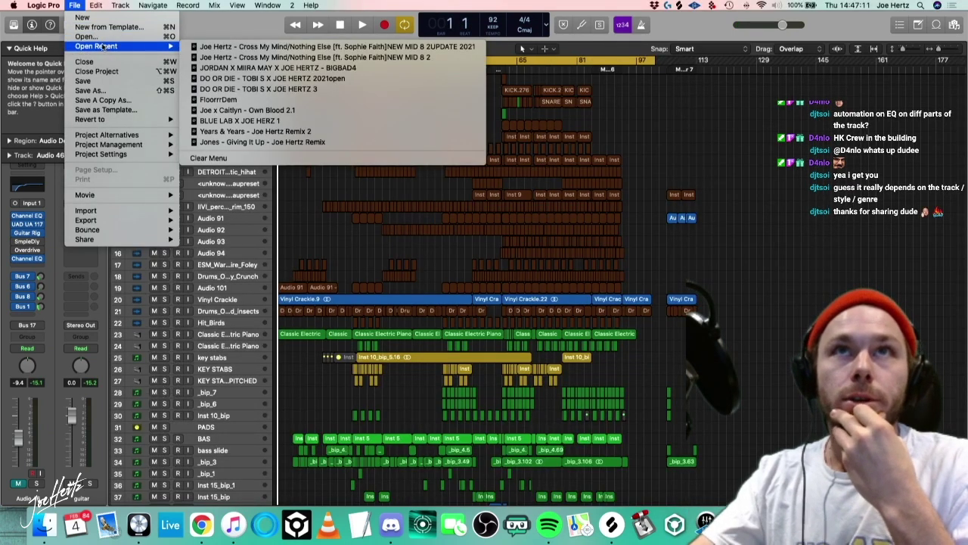
left_click(107, 71)
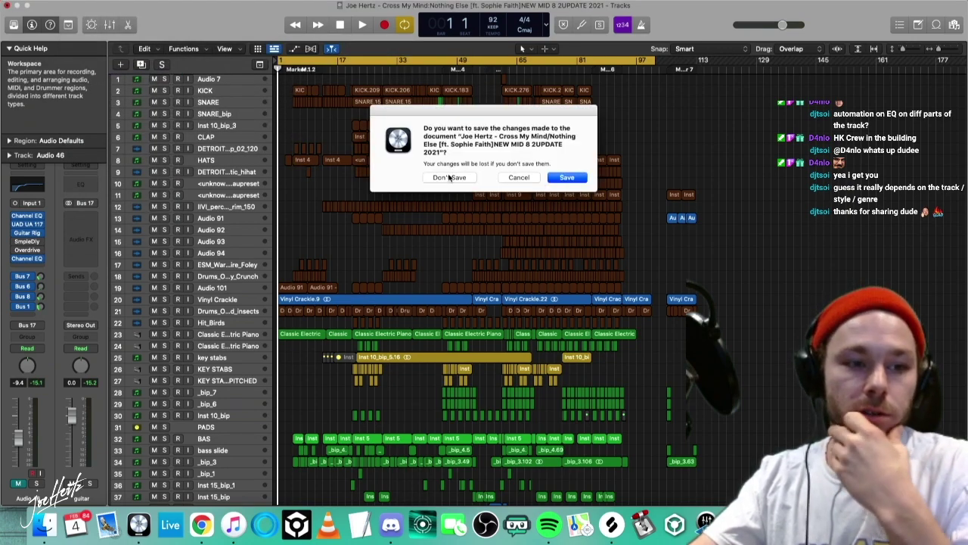
left_click(450, 177)
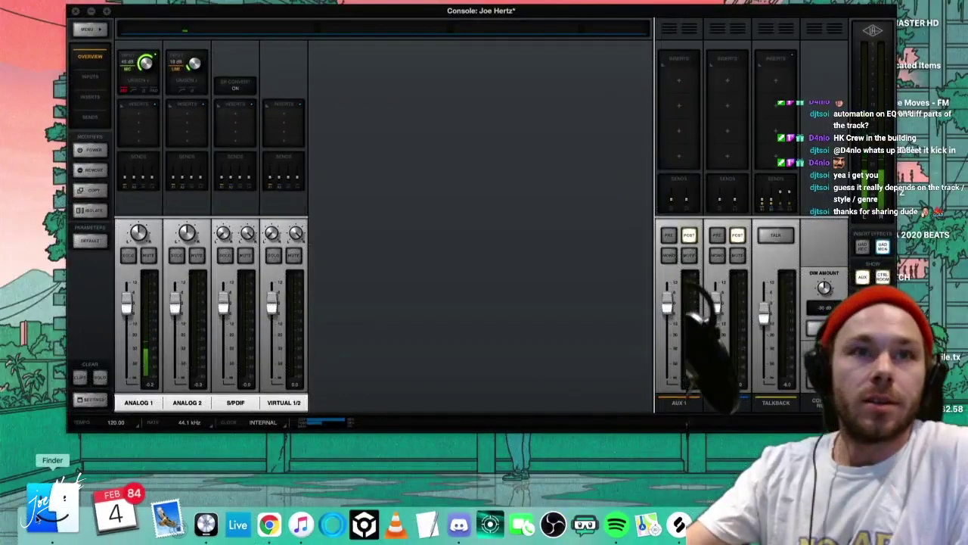
left_click(45, 522)
double_click(706, 234)
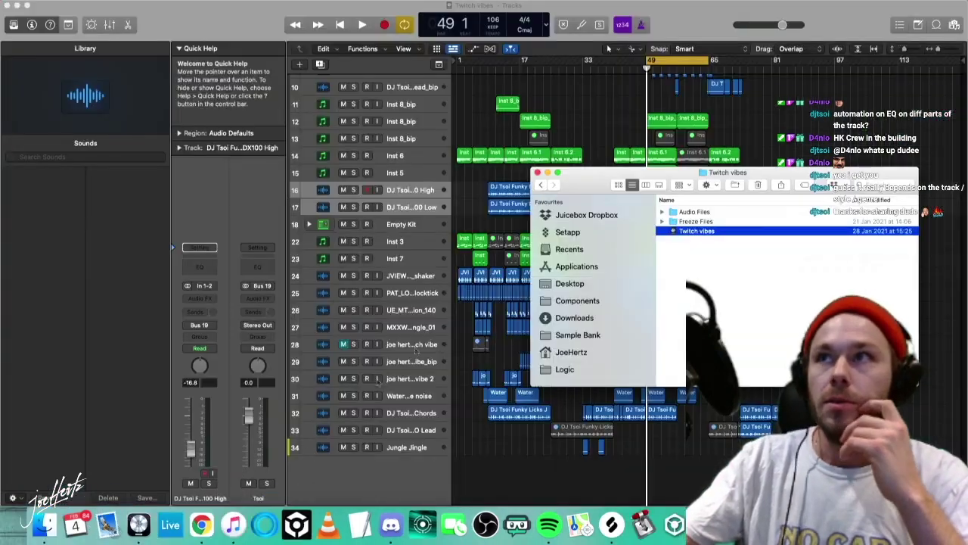
Extend the cycle range back to bar 1 and play the Twitch vibes arrangement from the beginning.
left_click_drag(647, 60, 455, 61)
left_click(457, 65)
key("space")
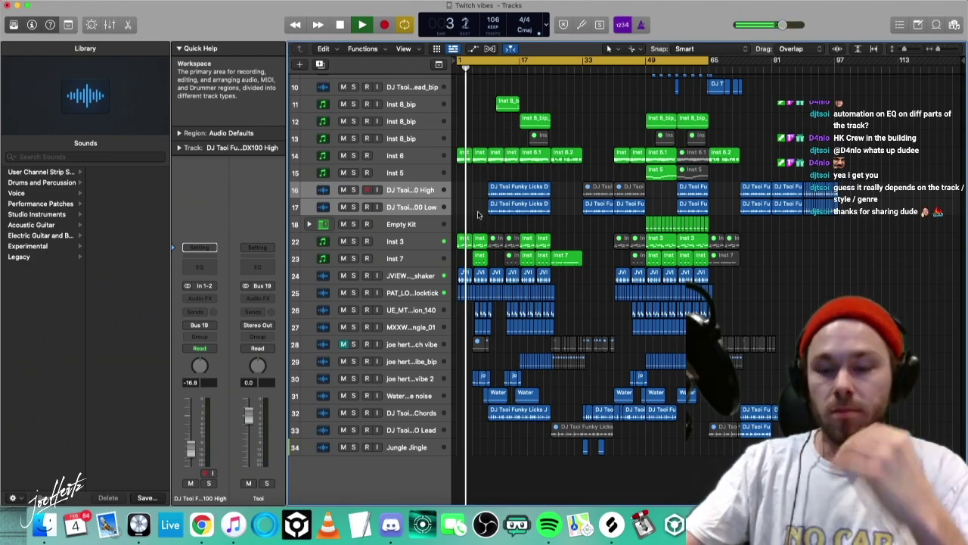
scroll(479, 214, "right", 5)
scroll(479, 214, "up", 5)
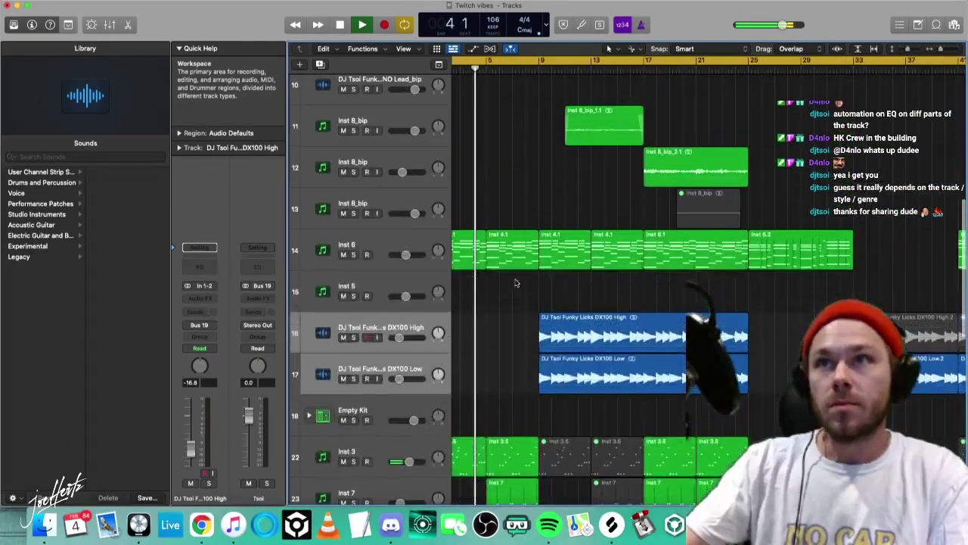
Set the Inst 6 track's volume to -4.4 dB and check its Jazz Time preset in Analog Lab.
left_click(395, 238)
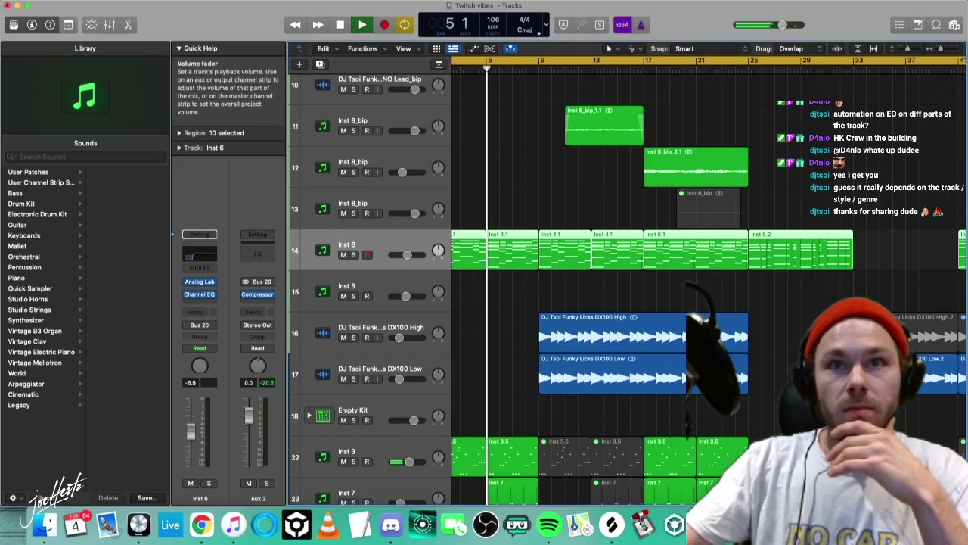
left_click(201, 282)
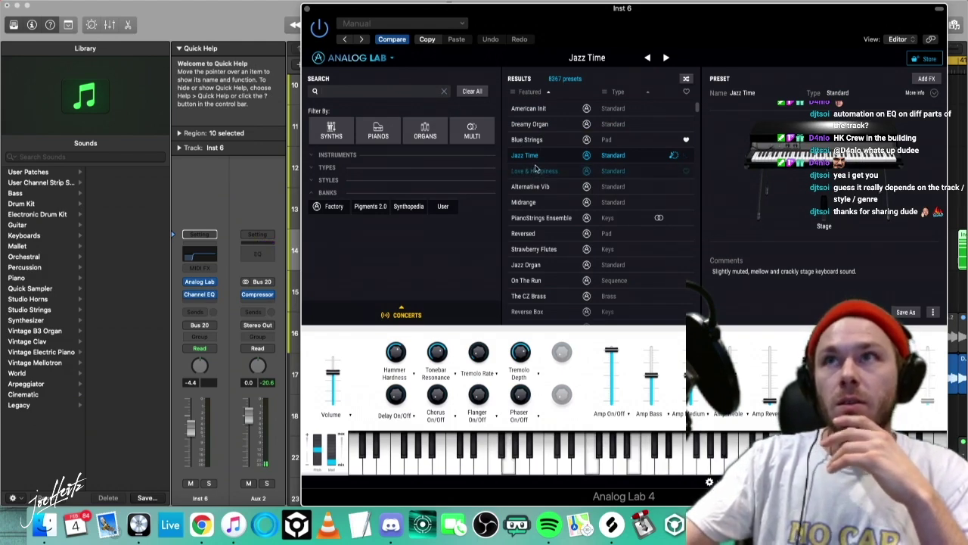
left_click(536, 169)
left_click(534, 156)
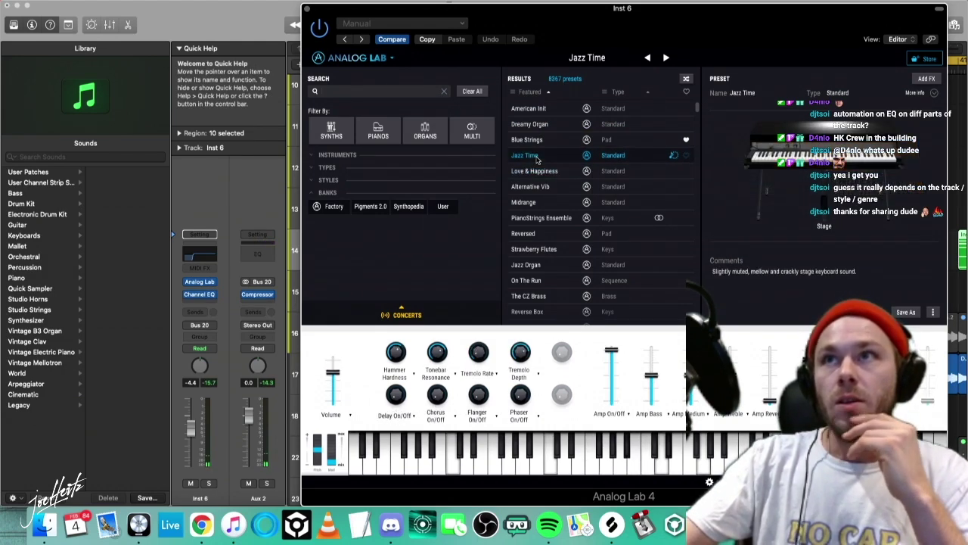
key("super+w")
left_click(497, 212)
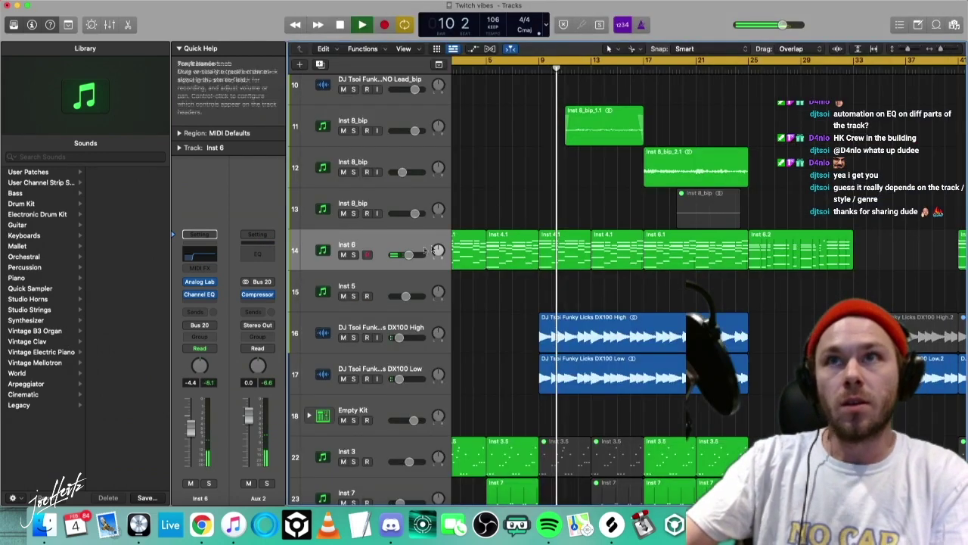
left_click(379, 246)
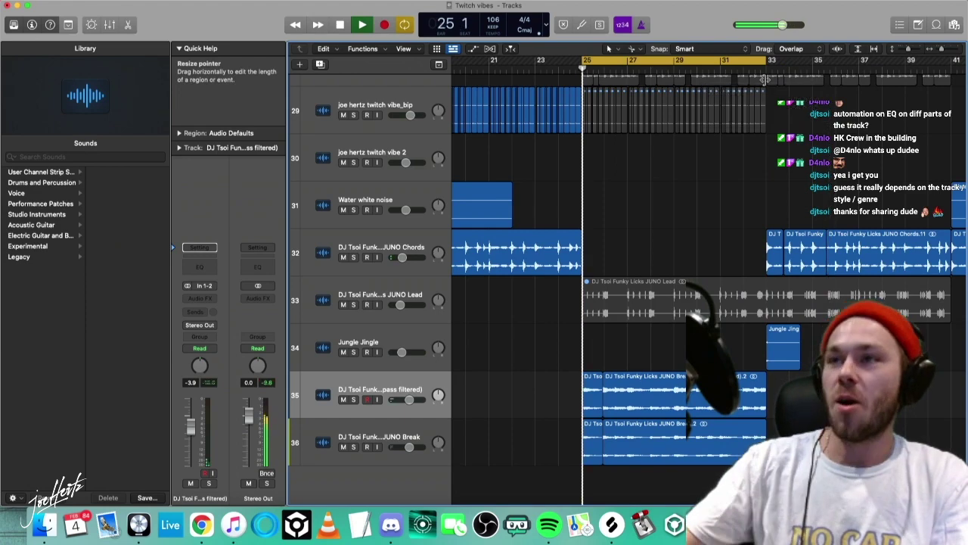
Audition the low-pass filtered JUNO Break track soloed in the bar 25 to 33 section, and clear the solo.
left_click(372, 390)
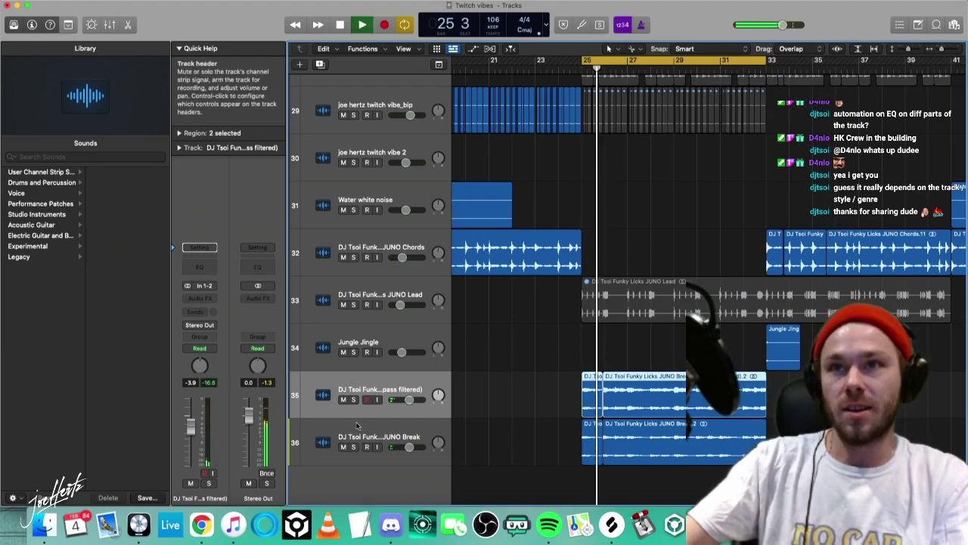
left_click(353, 399)
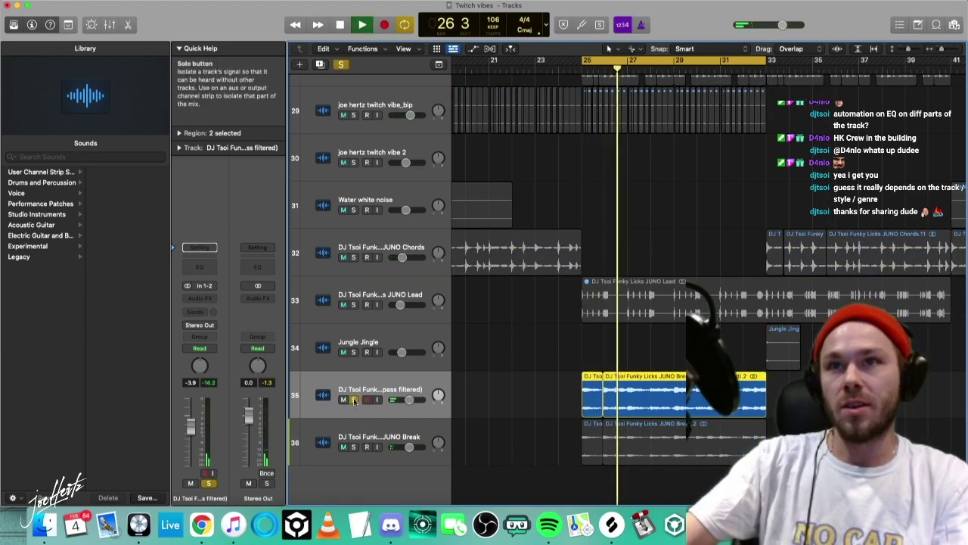
key("Down")
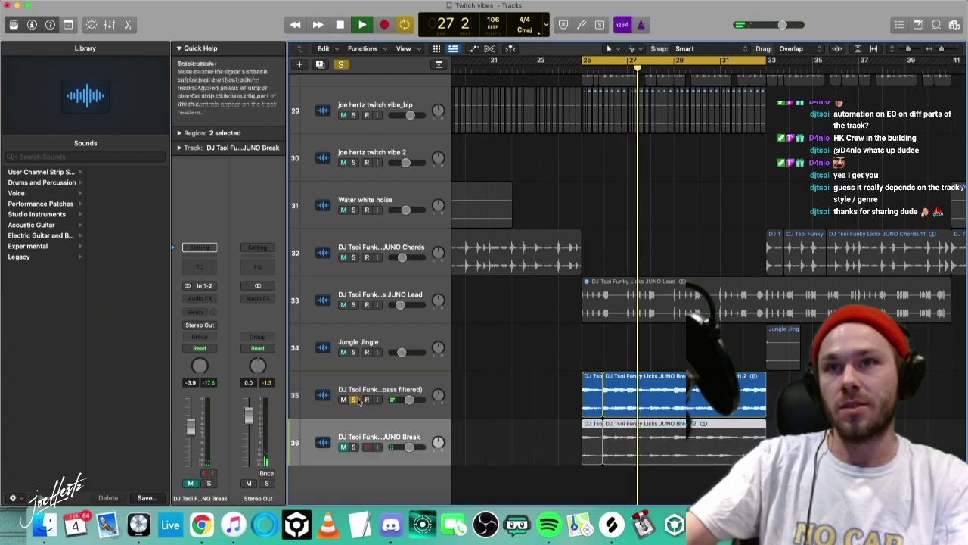
left_click(353, 399)
left_click(372, 390)
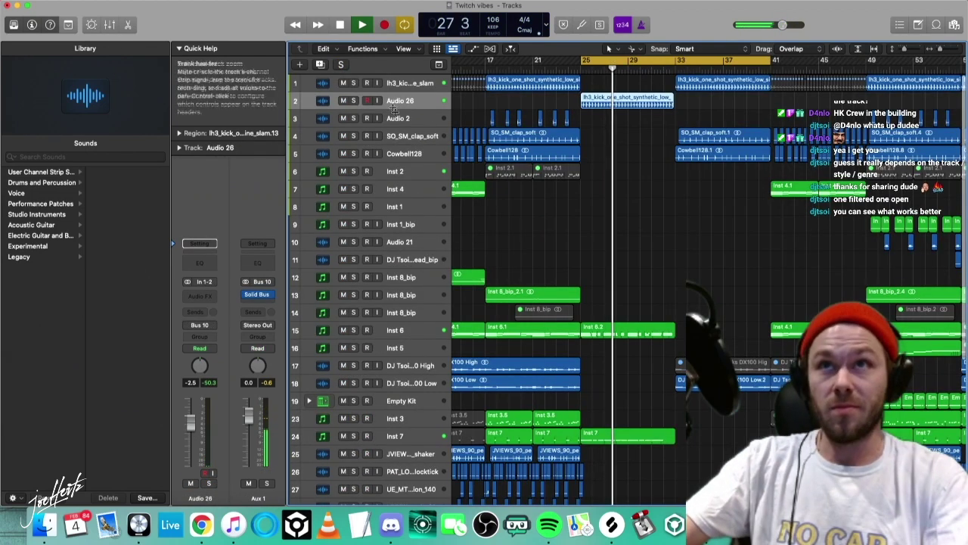
Add a Channel EQ to the Audio 26 kick track with a low cut at about 230 Hz.
left_click(199, 262)
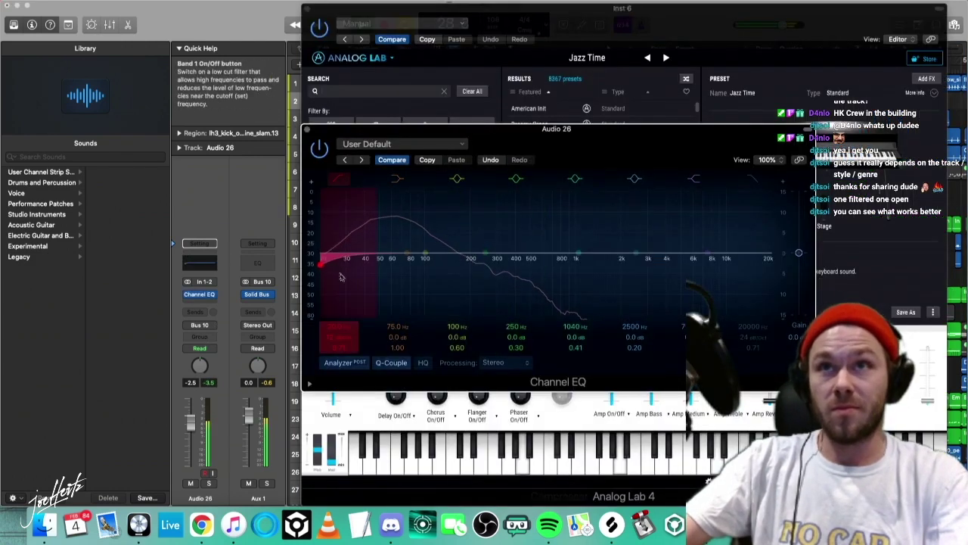
left_click_drag(341, 277, 467, 290)
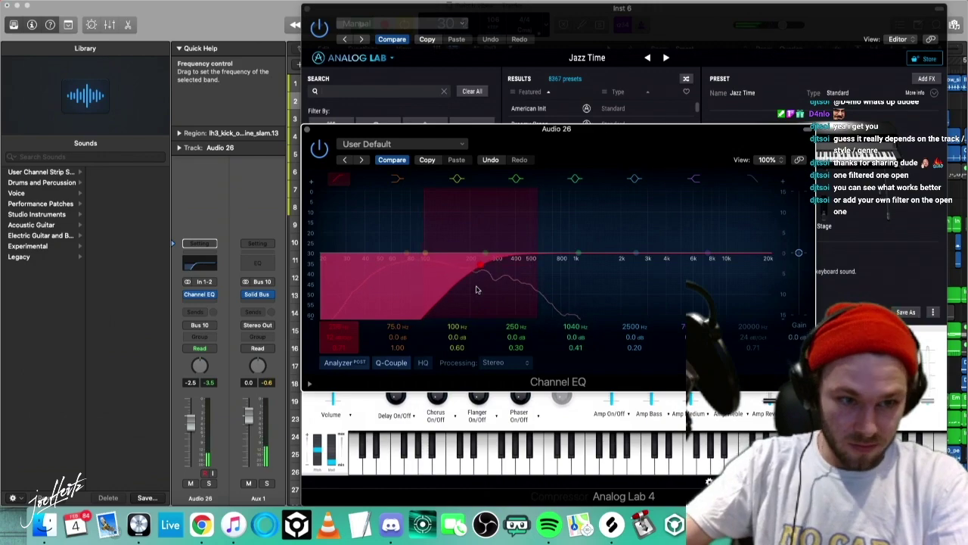
key("v")
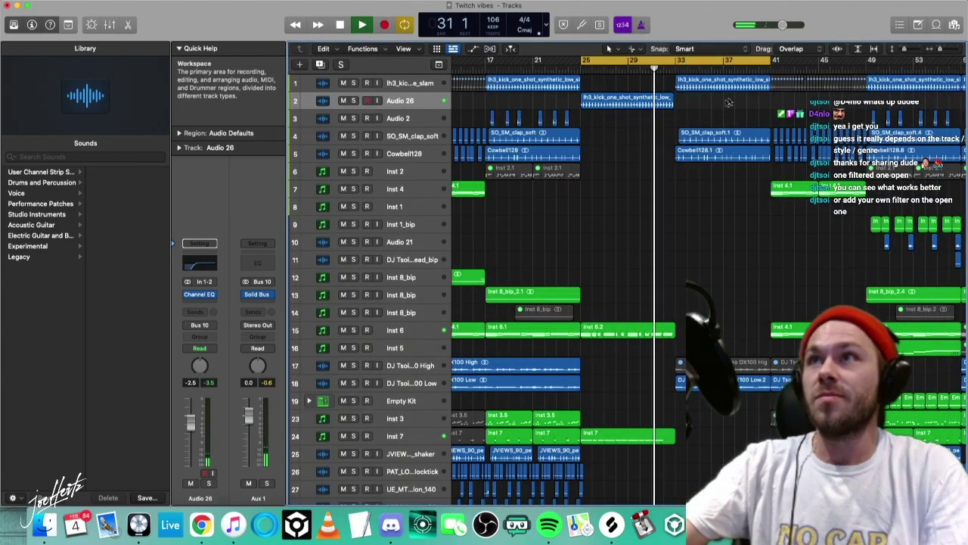
Split off the end of the Audio 26 kick region at about bar 32 and mute the split-off part.
scroll(664, 107, "up", 5)
scroll(666, 108, "down", 3)
left_click(672, 117, "super")
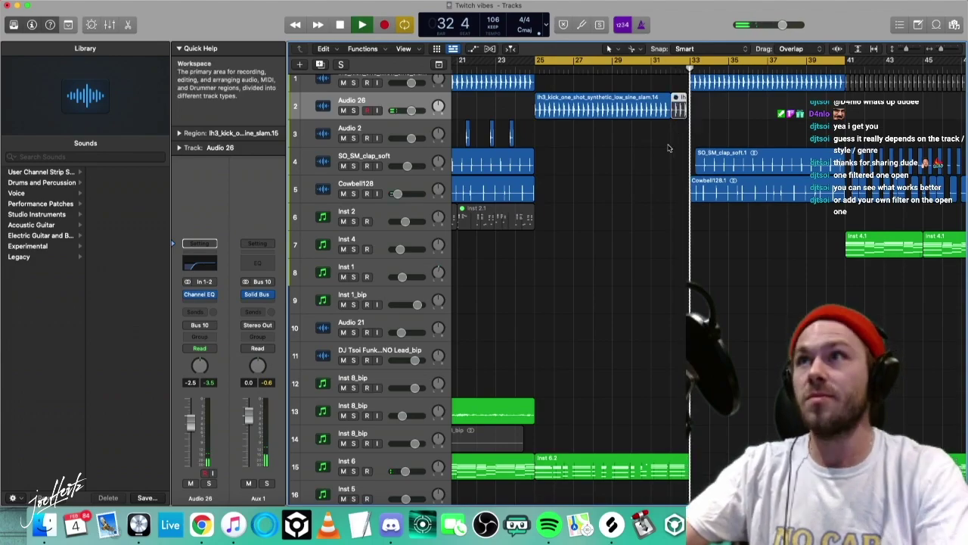
key("x")
key("x")
Split the Inst 6 region in the bar 25 to 33 section at about bar 31 and mute both parts.
scroll(628, 212, "down", 6)
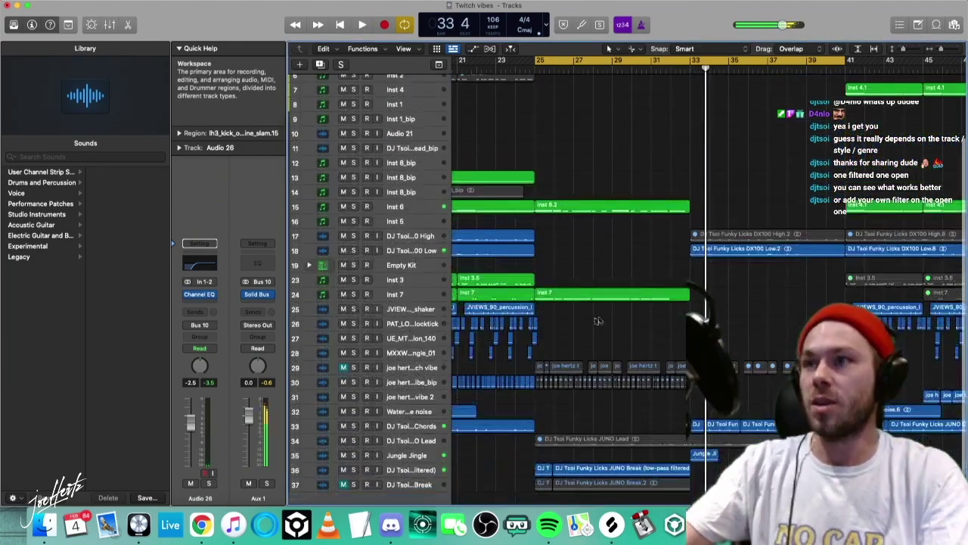
left_click(659, 430)
scroll(653, 391, "up", 5)
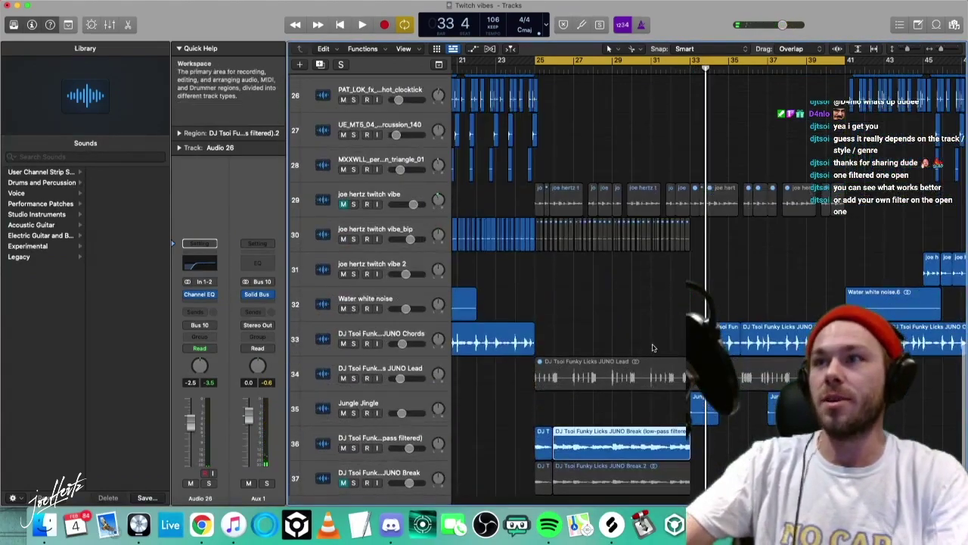
scroll(653, 346, "up", 8)
left_click(656, 148)
left_click(666, 153, "super")
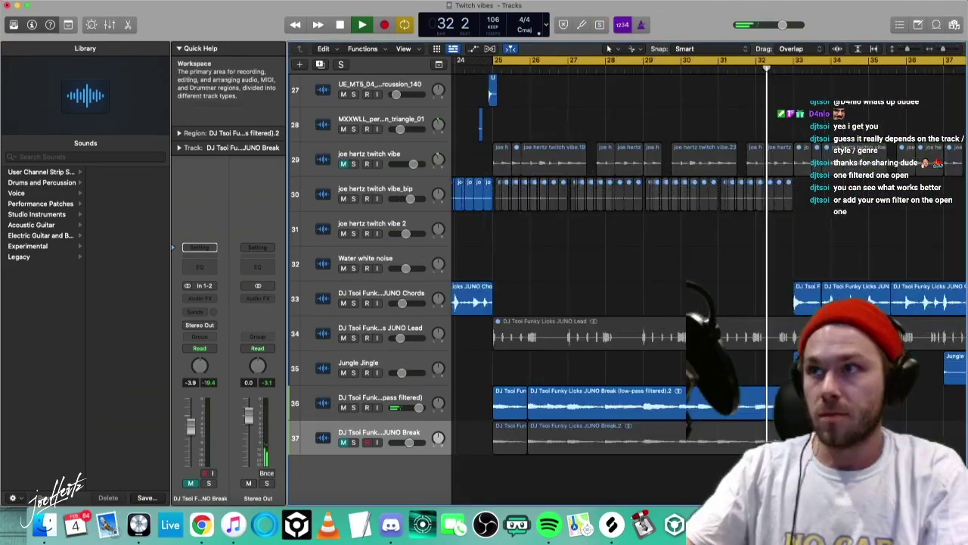
Examine the arrangement's tracks and sections from bar 1 onward while playing through bars 33 to 36.
scroll(704, 303, "right", 5)
scroll(524, 355, "down", 4)
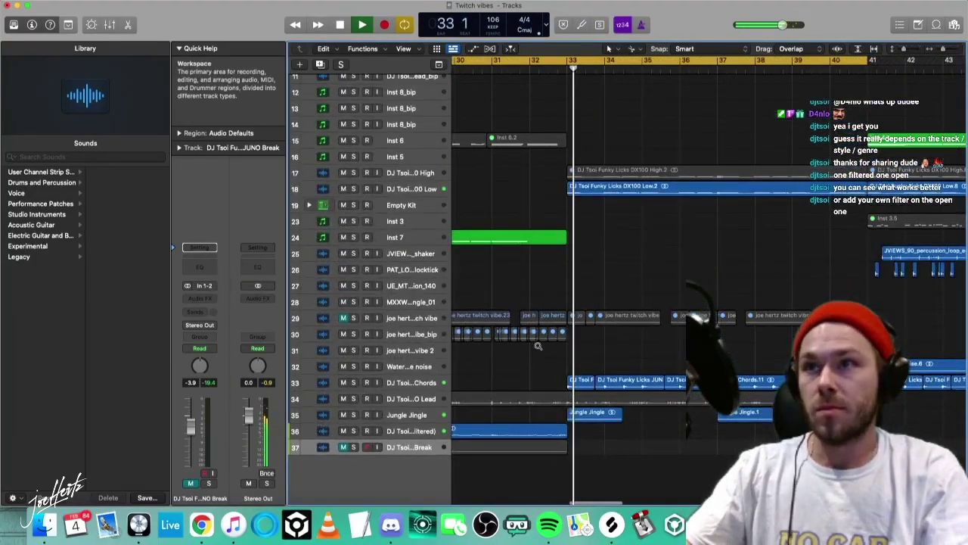
scroll(524, 356, "down", 2)
key("super+Left")
key("super+Left")
scroll(579, 363, "up", 5)
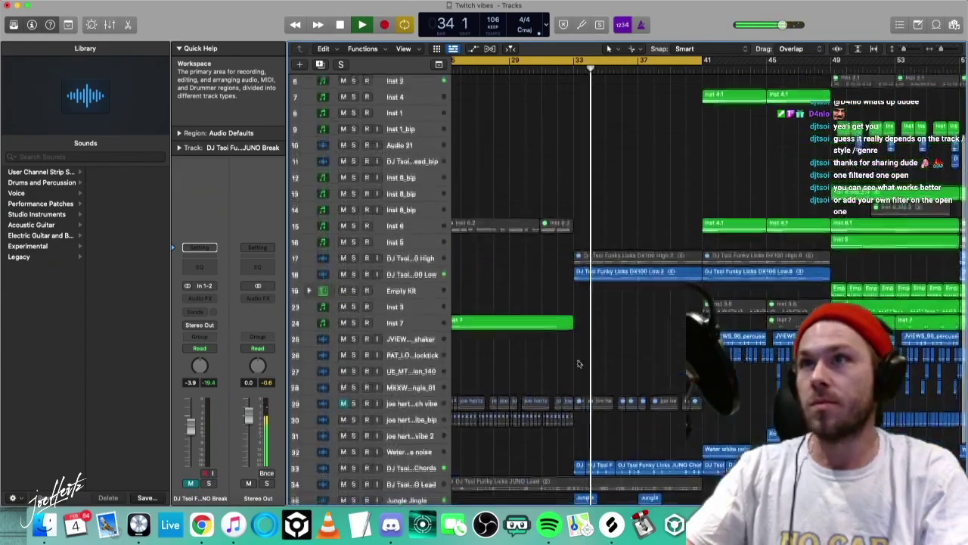
scroll(562, 229, "left", 10)
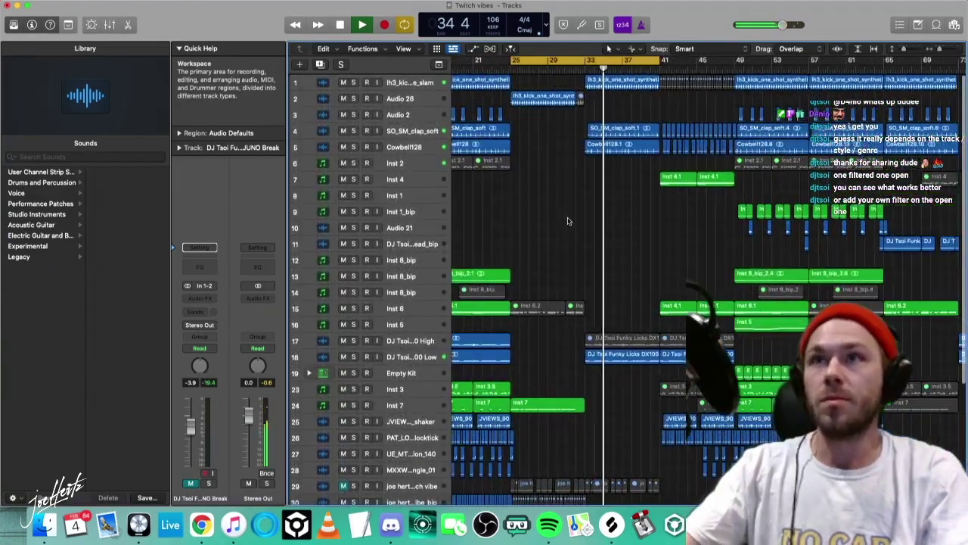
scroll(562, 229, "left", 5)
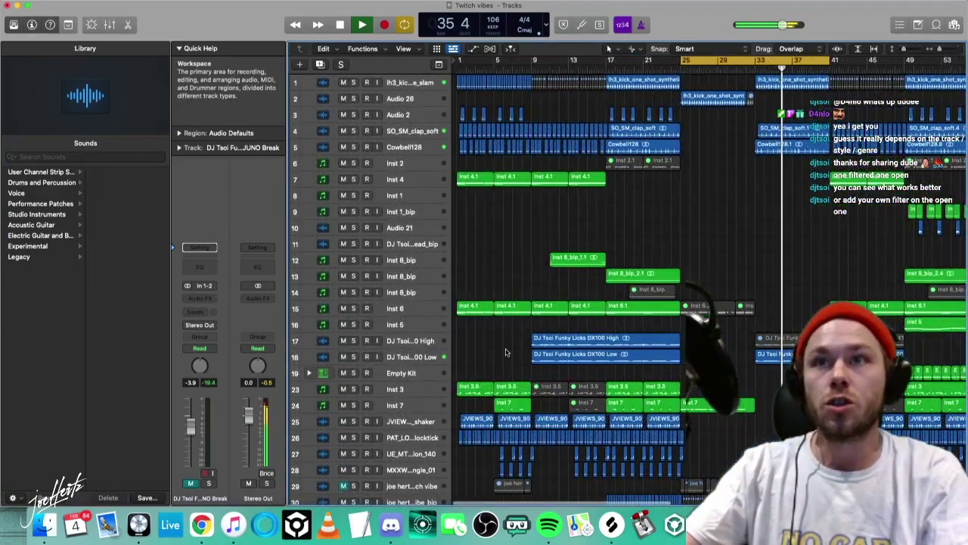
scroll(506, 353, "right", 5)
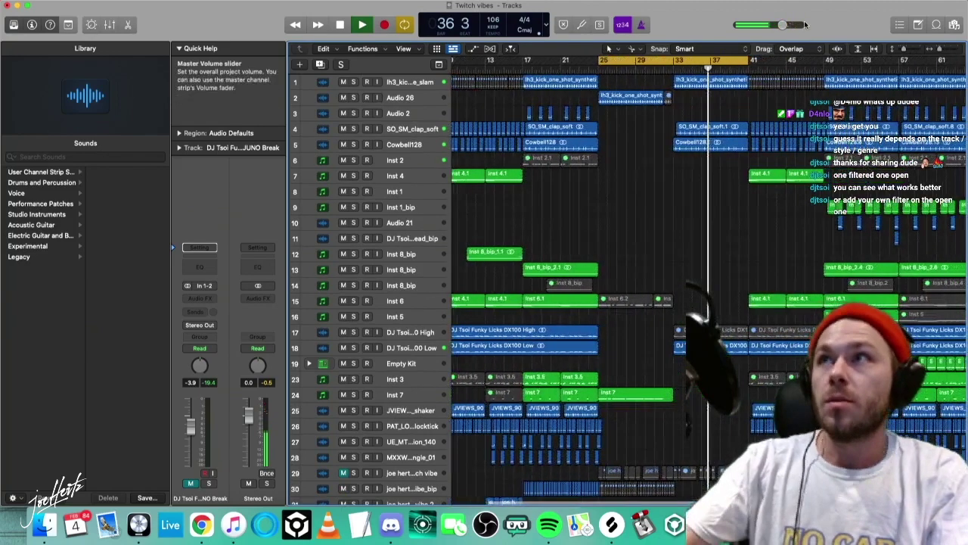
Skip playback ahead to the section after bar 41, and on to about bar 50 to hear the following section.
left_click(766, 68)
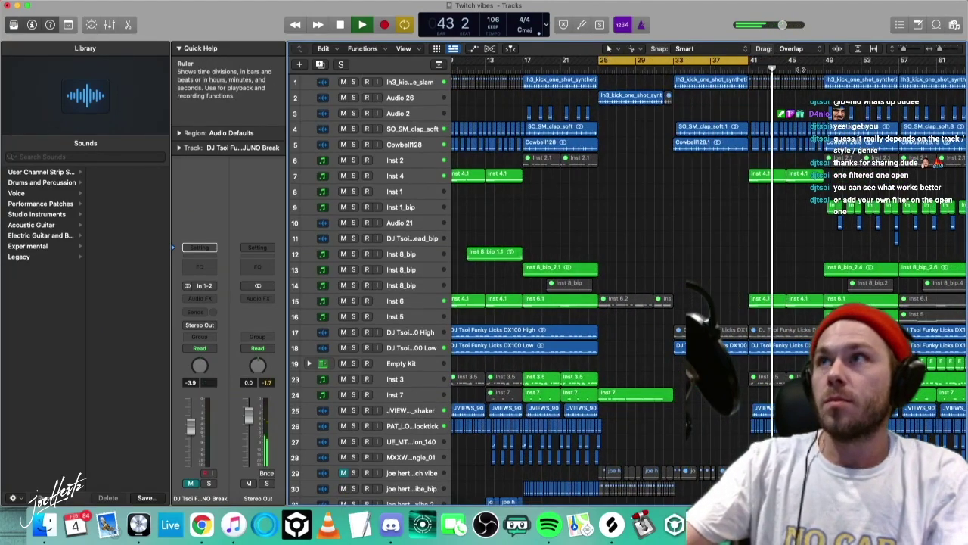
left_click(833, 68)
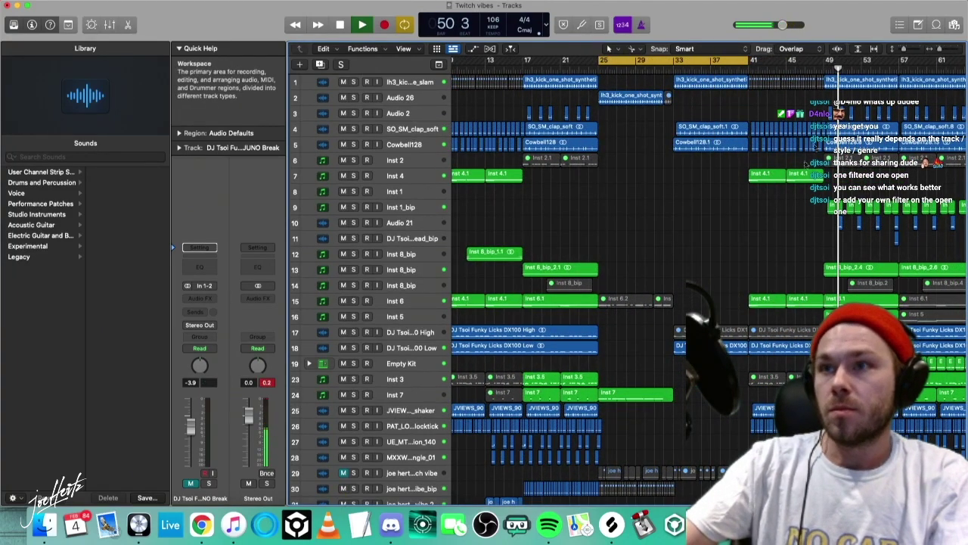
scroll(709, 280, "right", 3)
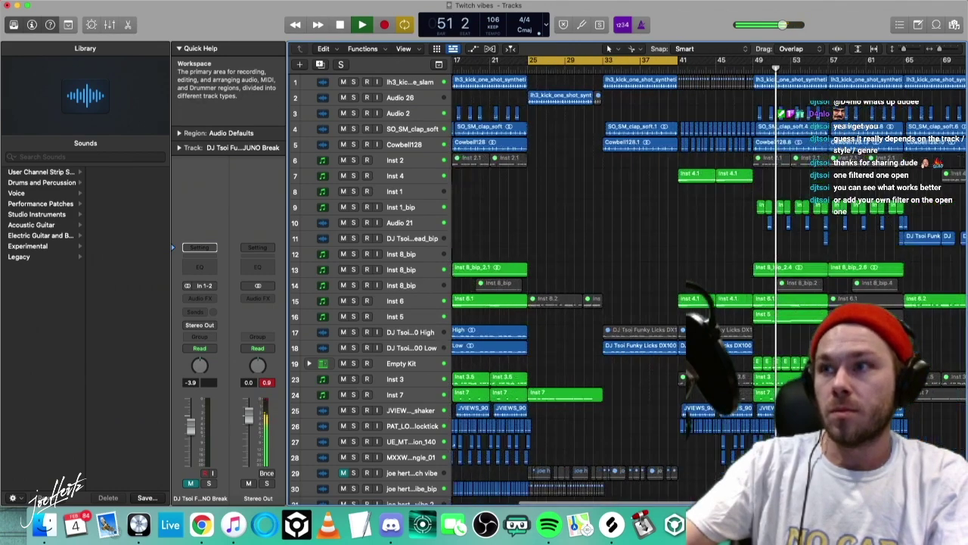
Set the cycle range to bars 33 to 41, play that section, and close the Splice window.
left_click_drag(606, 66, 681, 66)
scroll(742, 416, "down", 4)
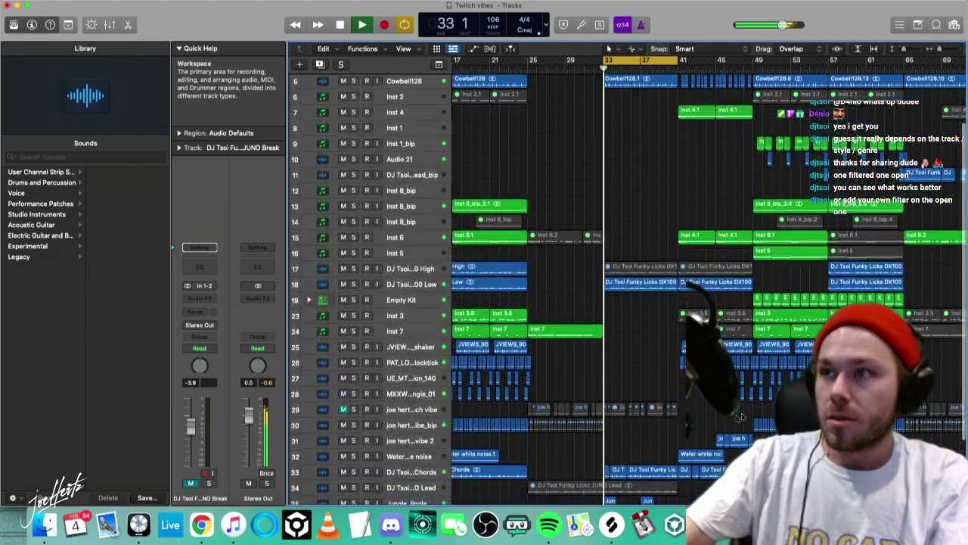
left_click_drag(760, 426, 611, 428)
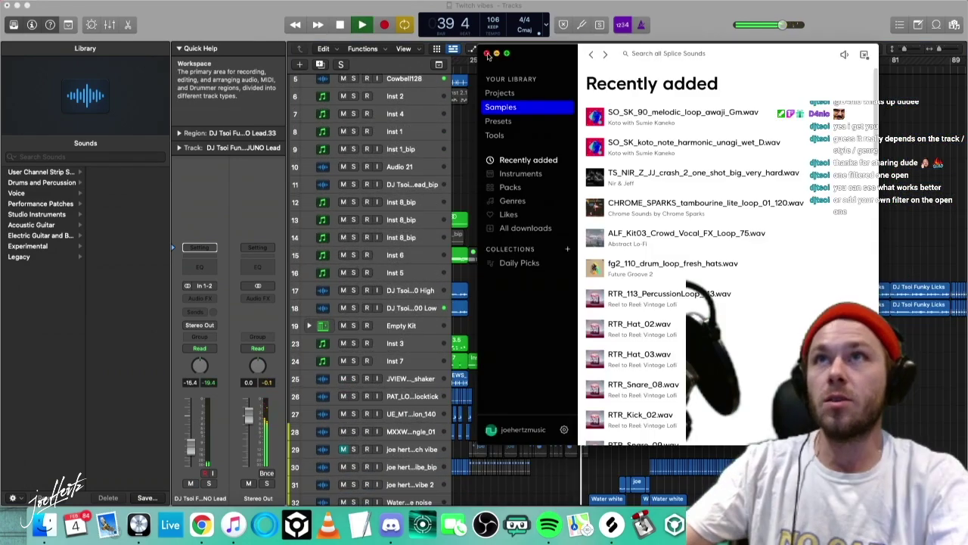
left_click(487, 53)
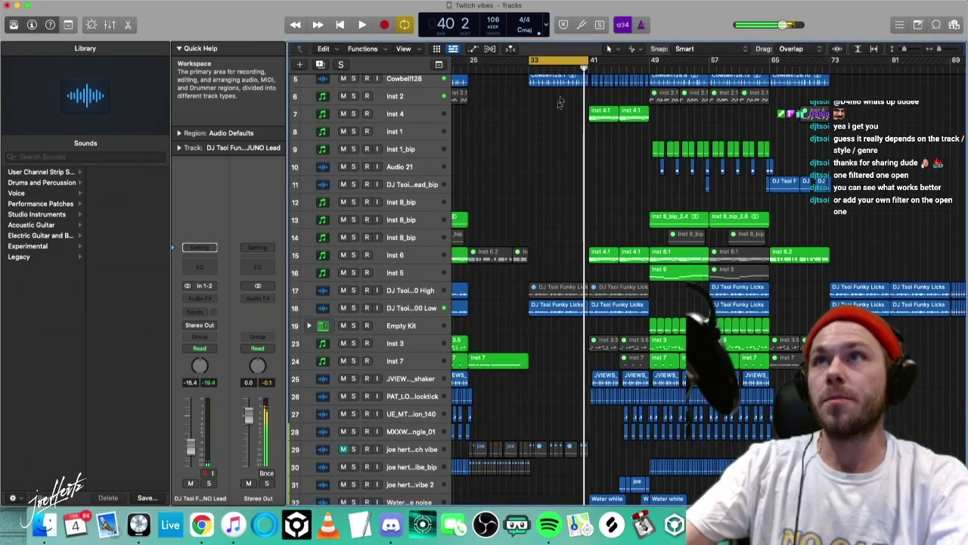
Play the section from bar 49 with the percussion tracks and tracks 17 through 24 soloed.
left_click(654, 68)
key("space")
scroll(378, 302, "down", 5)
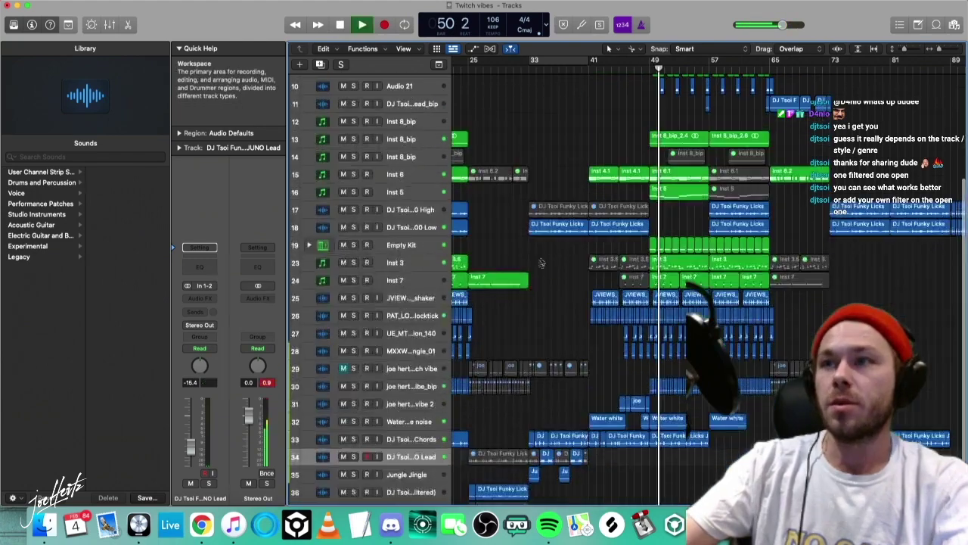
left_click_drag(354, 298, 354, 351)
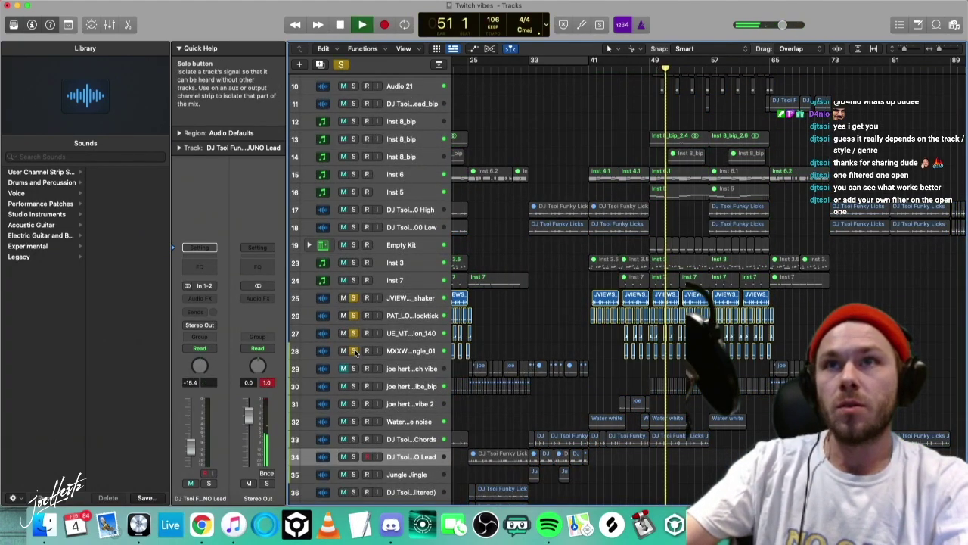
left_click_drag(354, 280, 353, 201)
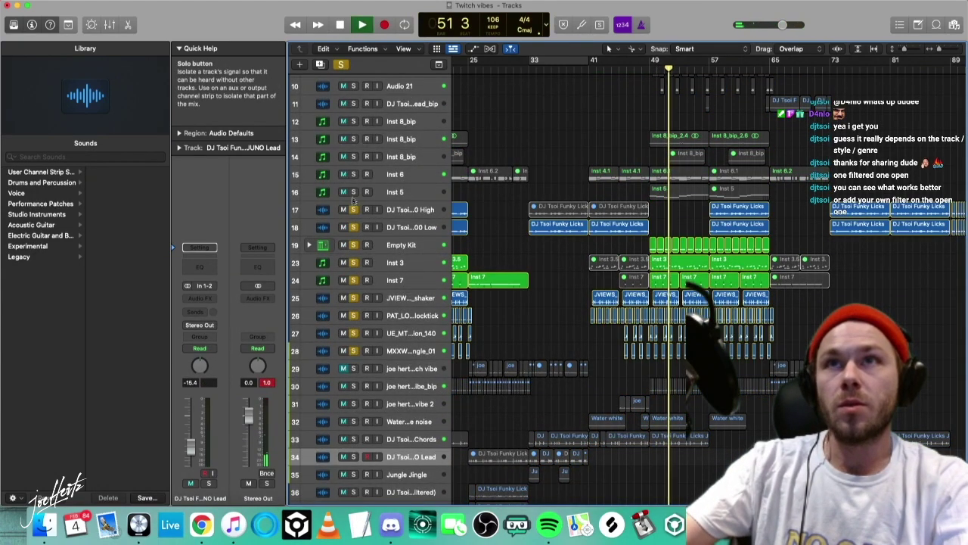
Isolate the Empty Kit track to hear it alone, then clear its solo.
left_click(353, 244, "alt")
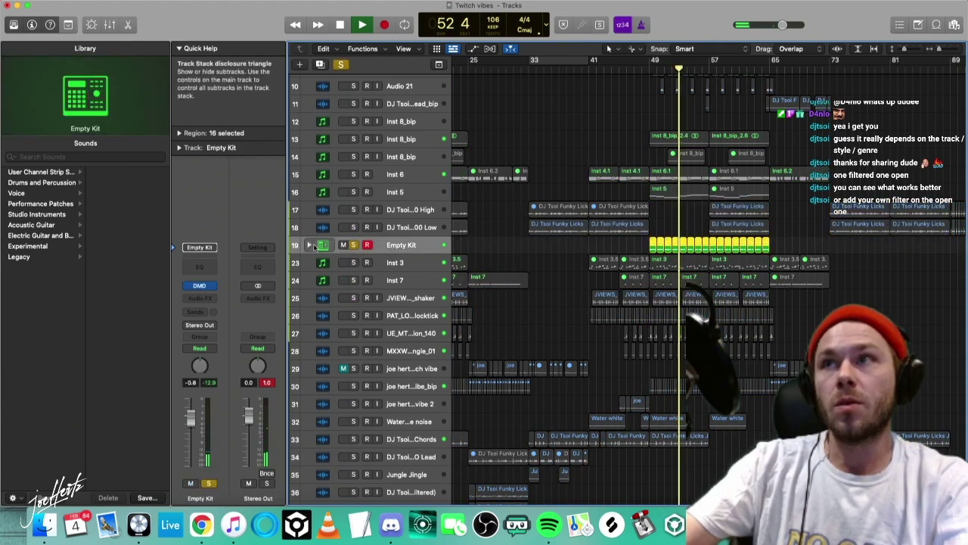
left_click(309, 245)
left_click(309, 244)
left_click(353, 244)
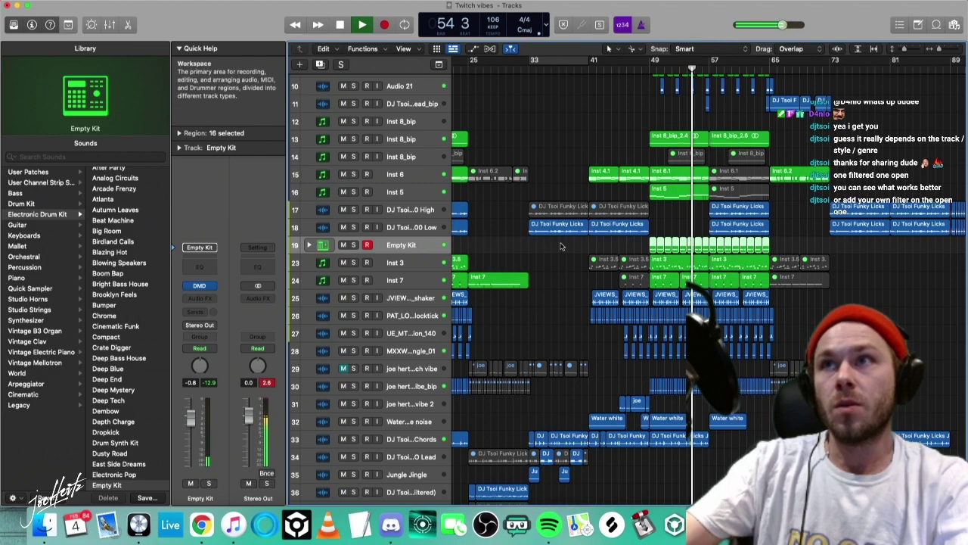
Cut the Empty Kit hi-hat part to a two-bar region at bar 33 and quantize it to 1/8 Note.
key("space")
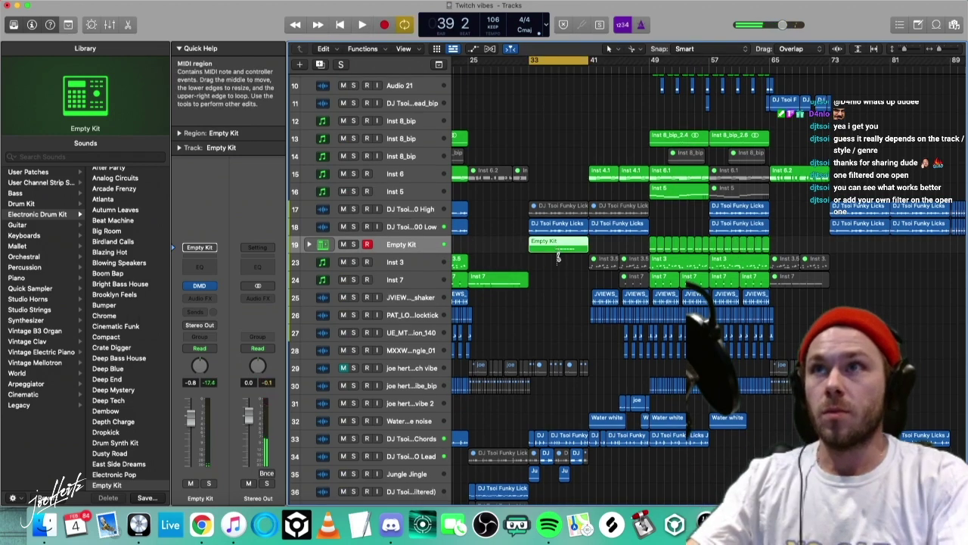
left_click(559, 249, "super")
left_click(552, 249)
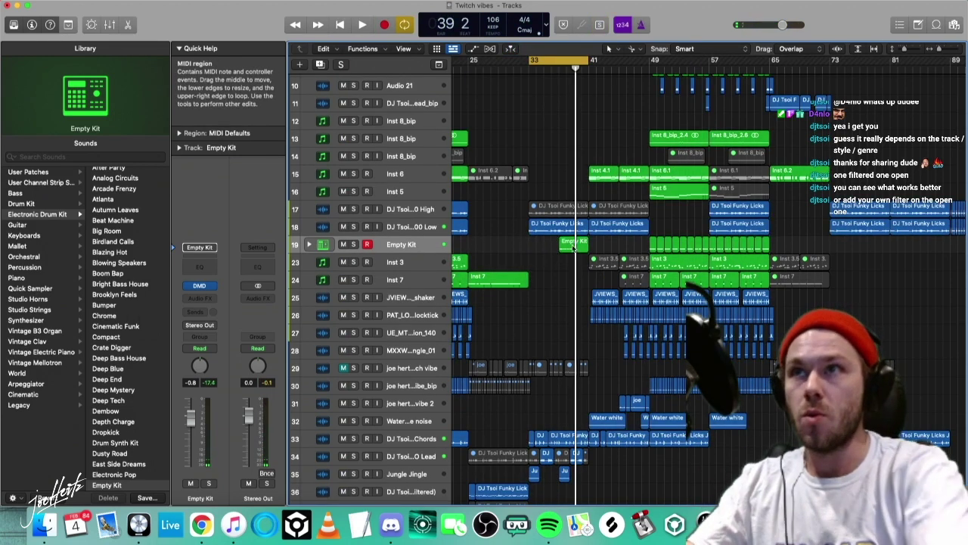
left_click_drag(574, 248, 545, 251)
left_click(614, 411)
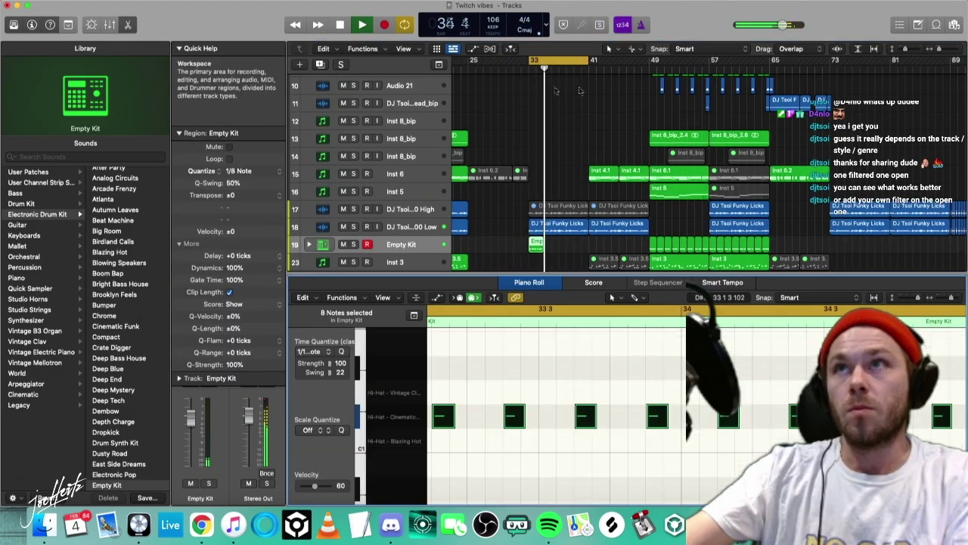
key("p")
Repeat the two-bar Empty Kit region to fill bars 33 to 41.
left_click(602, 106)
scroll(569, 145, "down", 4)
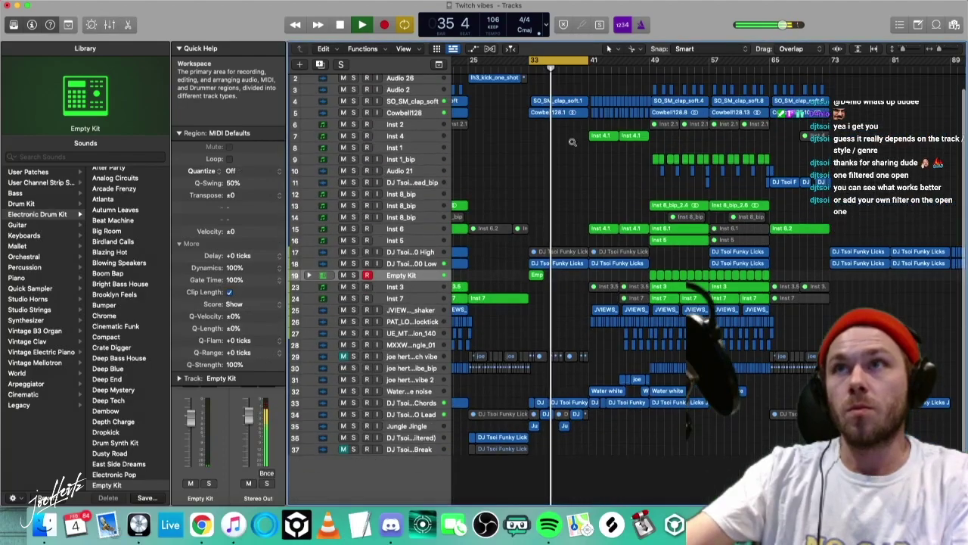
scroll(573, 142, "down", 3)
left_click(544, 270)
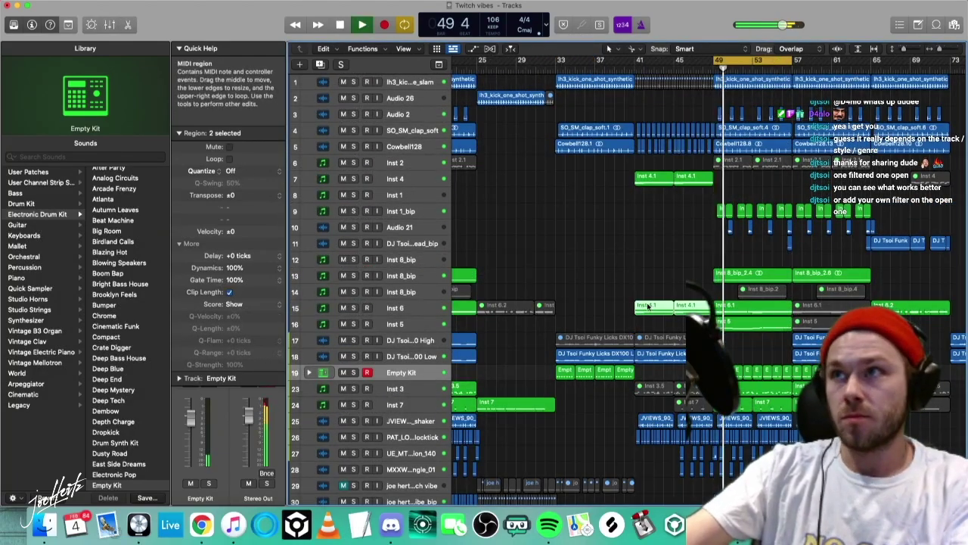
Mute the Inst 7 track and set the cycle range to bars 49 to 65.
key("super+Right")
scroll(643, 262, "right", 5)
key("super+Down")
key("super+Down")
key("super+Down")
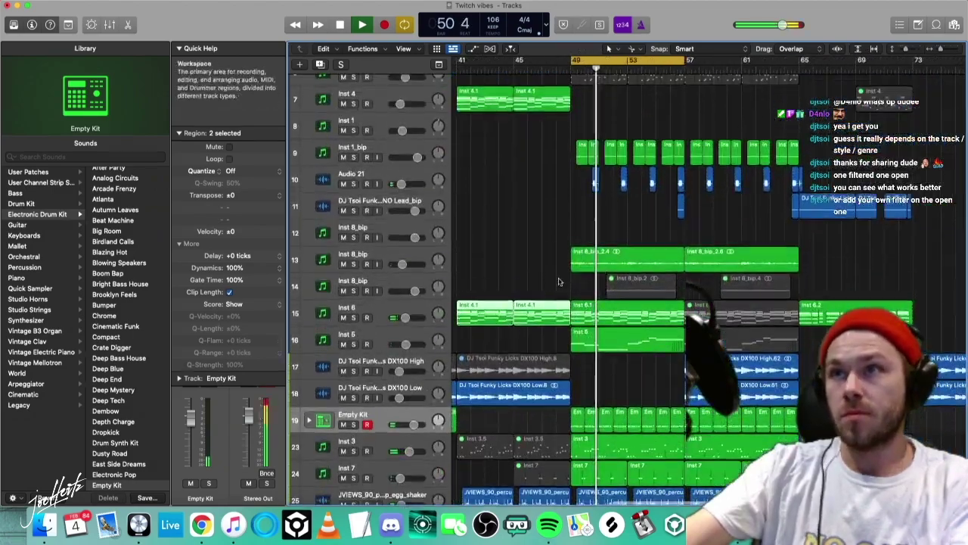
scroll(556, 279, "down", 5)
left_click(628, 261)
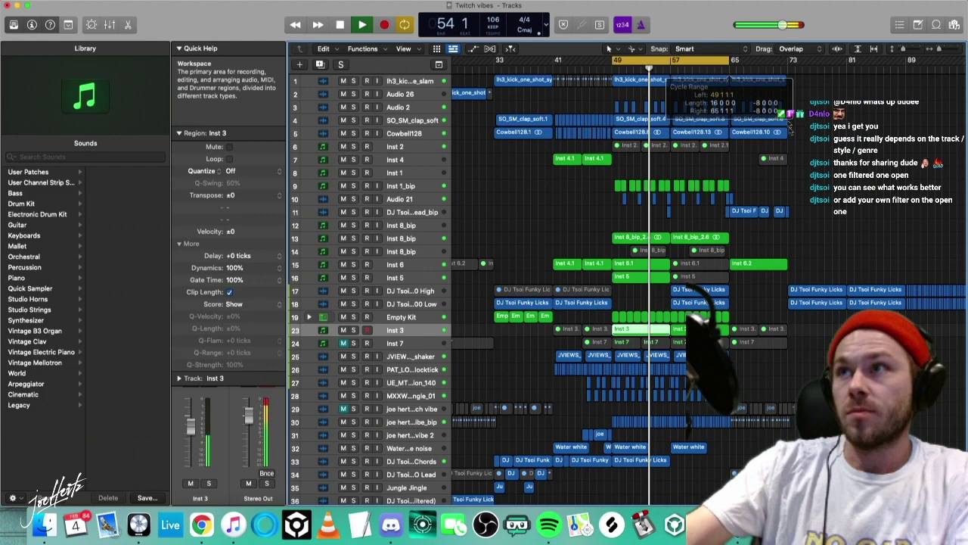
Solo the Empty Kit track in the bar 49 to 65 section and add a Channel EQ to it.
left_click(602, 210)
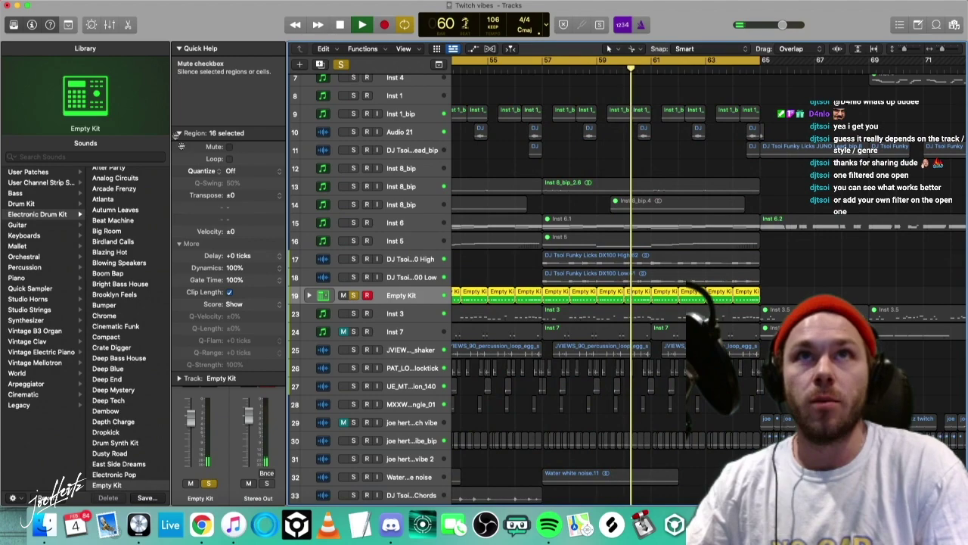
left_click(180, 133)
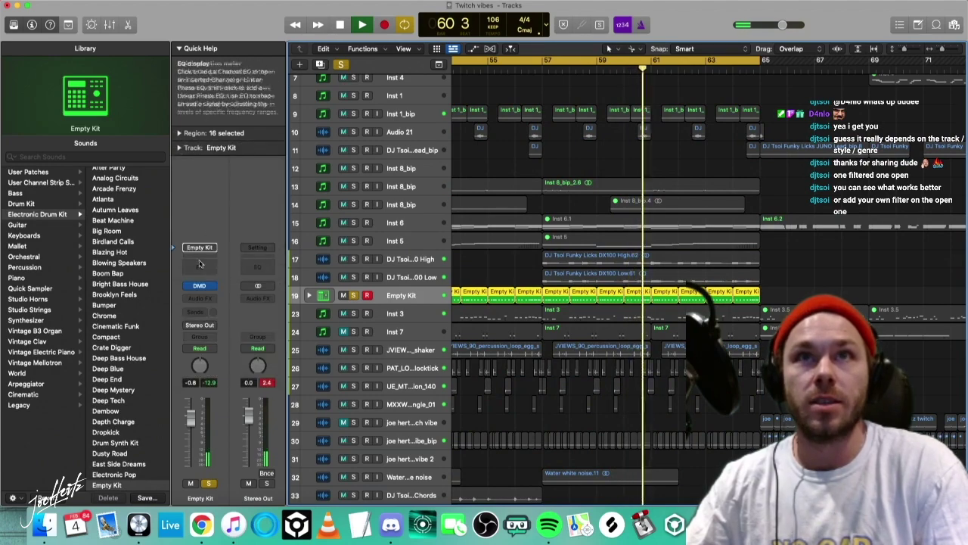
key("v")
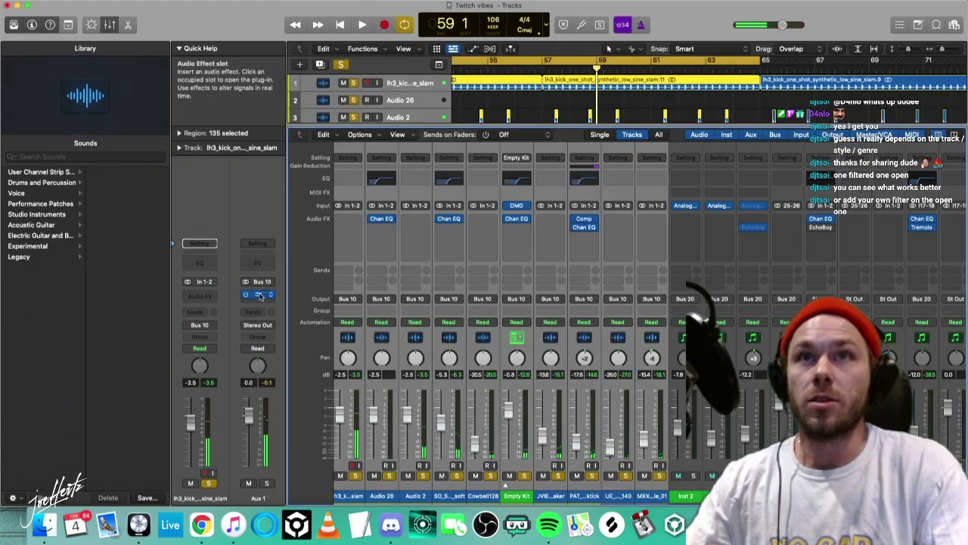
Load Solid Bus Comp with the Mixbus Parallel preset on the drum bus Aux 1, fed by Bus 10.
key("v")
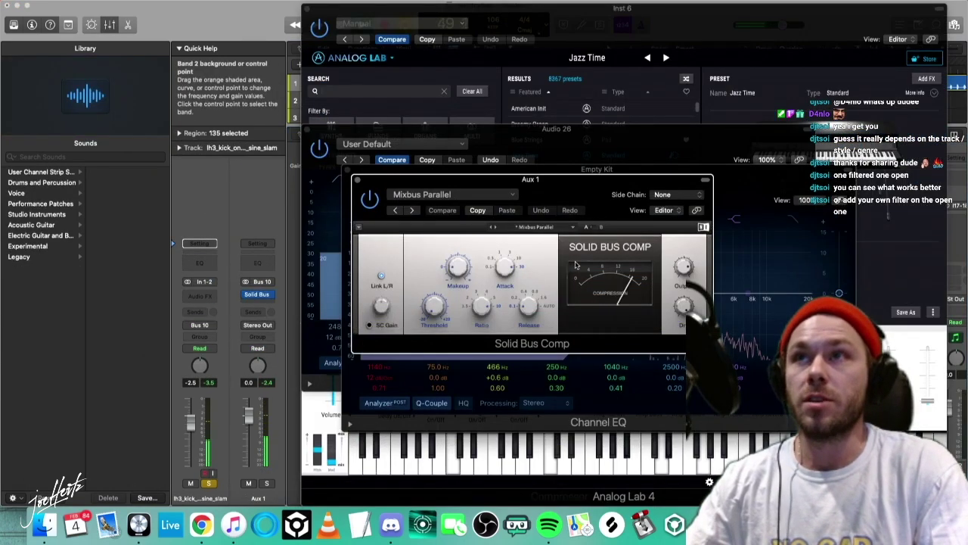
key("v")
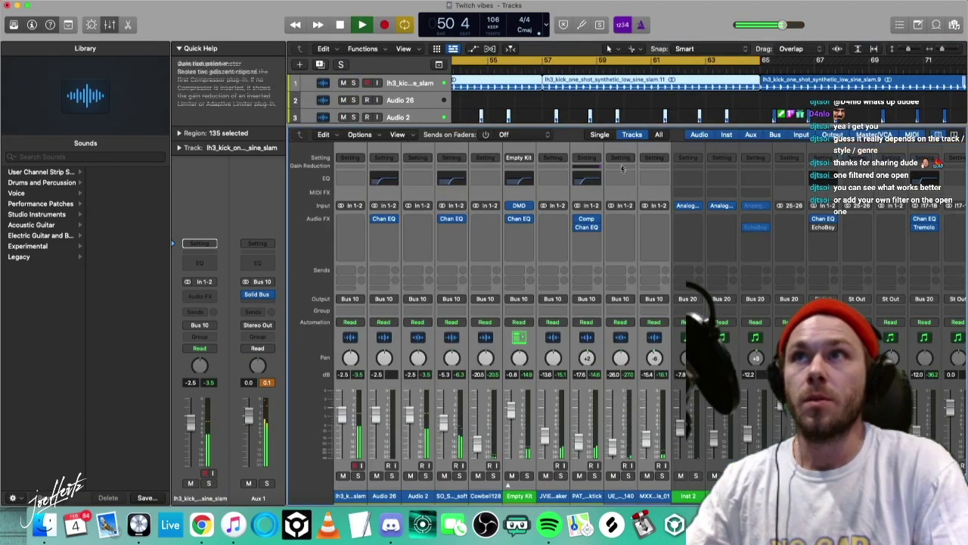
key("x")
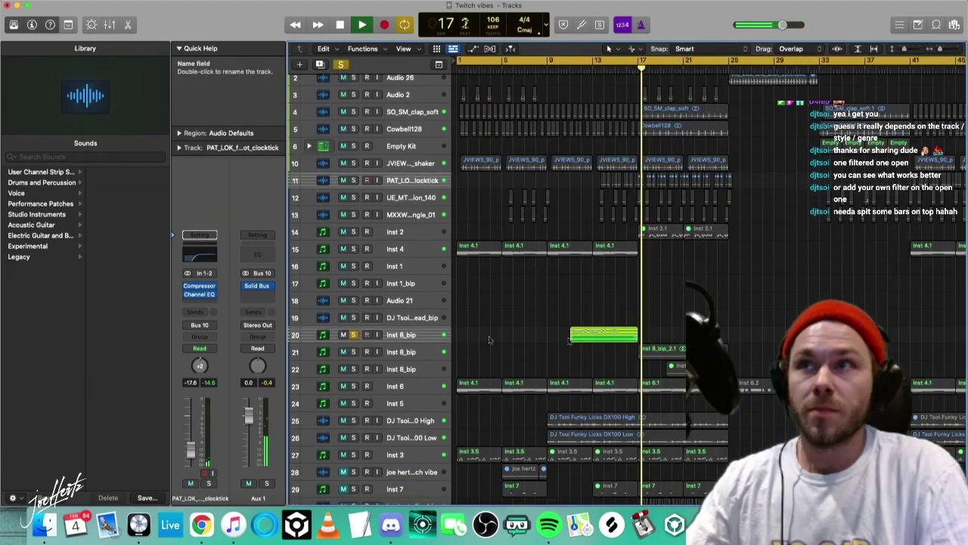
Play the soloed Inst 8_bip region on track 20 from bar 11, then clear the solo.
key("space")
left_click(593, 334)
key("space")
key("space")
left_click(571, 69)
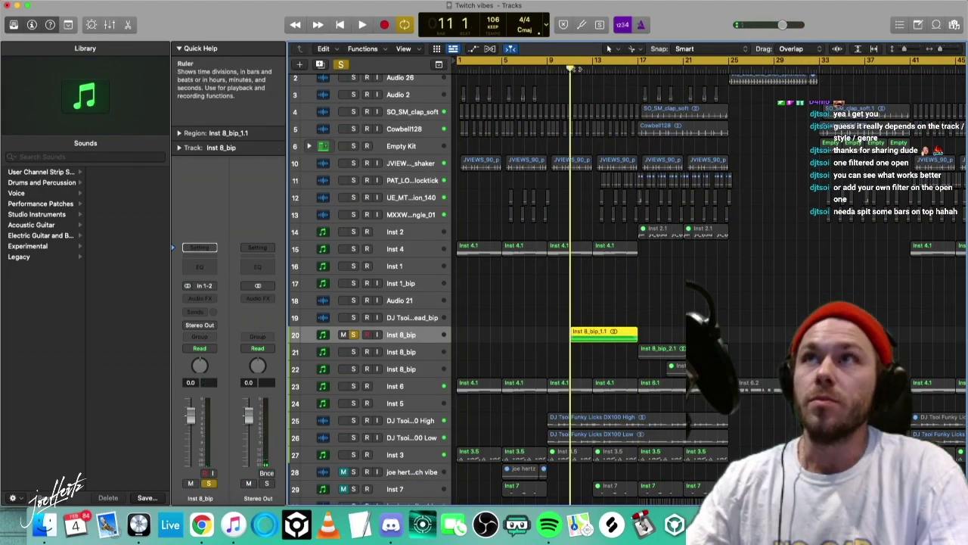
key("space")
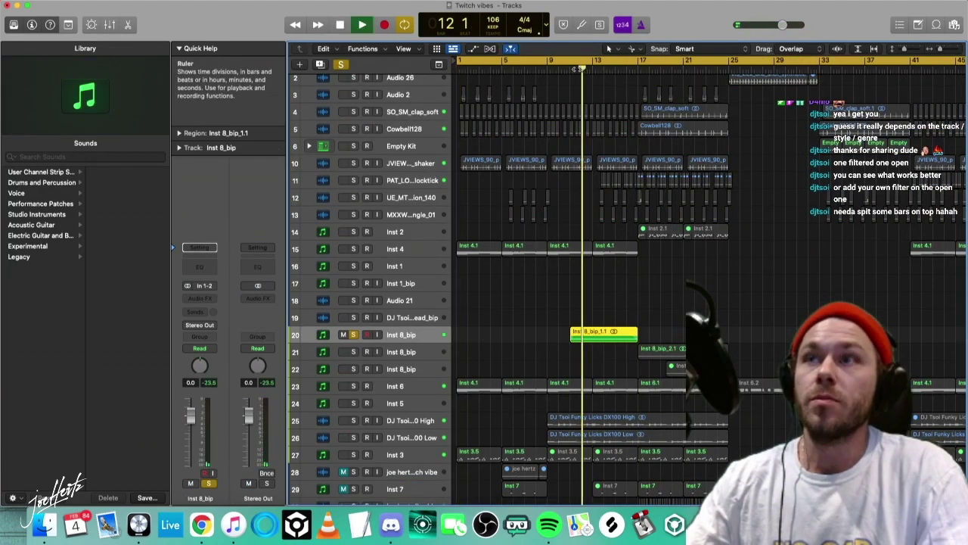
left_click(353, 335)
Copy the track 20 Inst 8_bip region to bar 17 and transpose the copy by -12.
left_click_drag(589, 339, 657, 342)
left_click(179, 47)
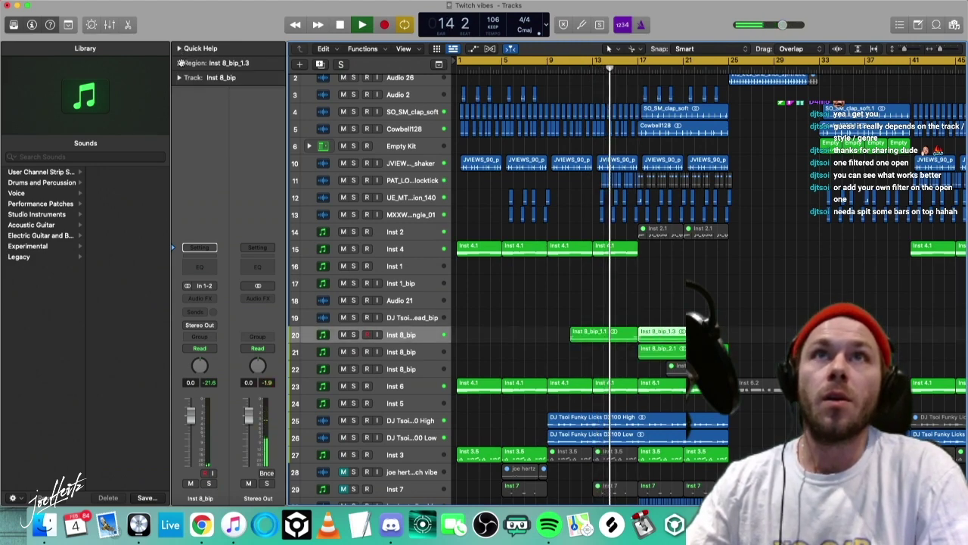
left_click(180, 63)
left_click(269, 125)
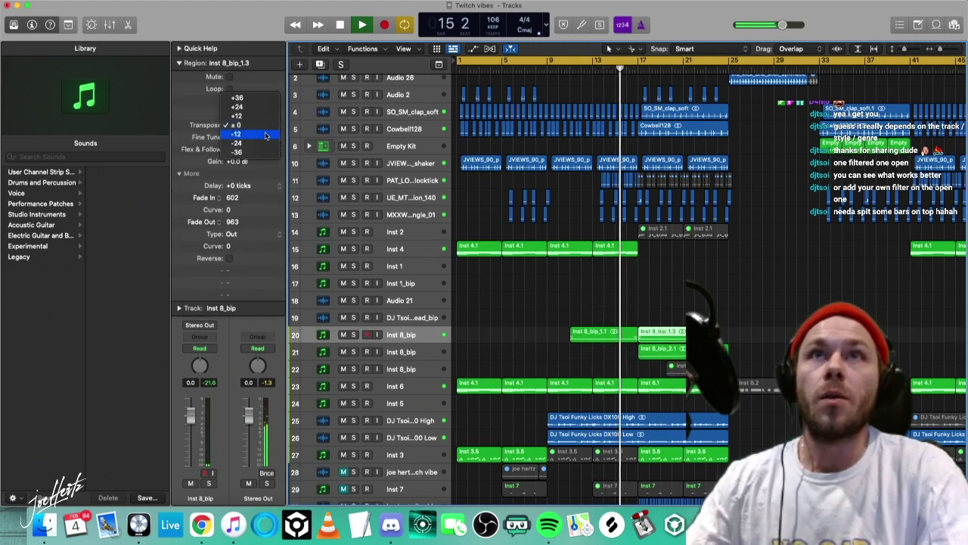
left_click(259, 135)
left_click(519, 305)
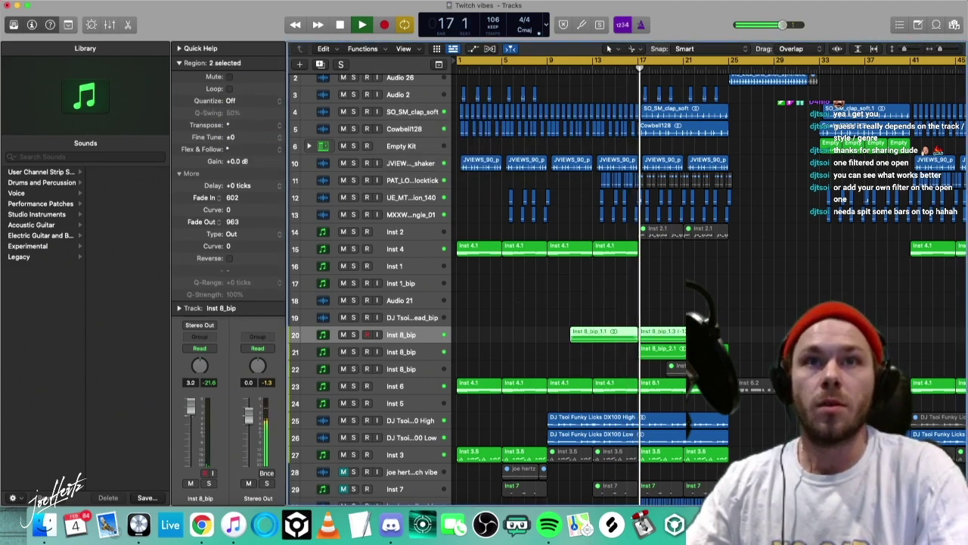
left_click(180, 63)
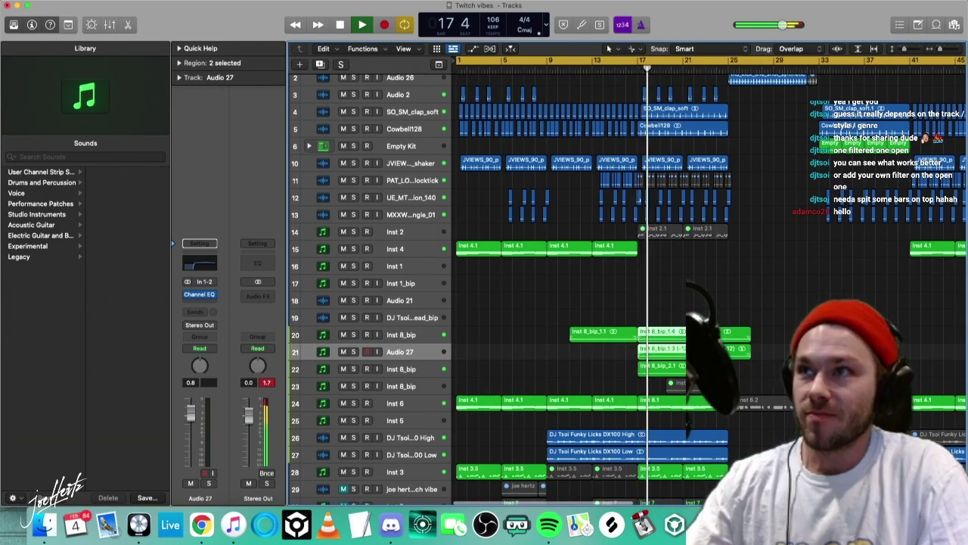
Stop playback, select the Inst 8_bip and Audio 27 regions at bar 17, and adjust the fade at their start.
key("super+Right")
key("super+Right")
key("super+Right")
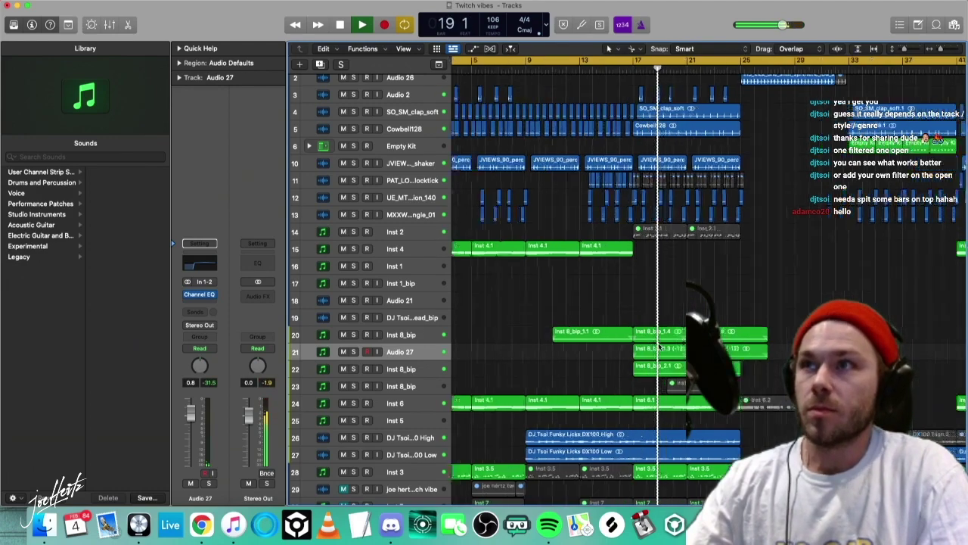
key("space")
key("super+Down")
key("super+Down")
key("super+Down")
key("super+Down")
key("super+Right")
key("super+Right")
left_click_drag(580, 236, 594, 373)
left_click(594, 376, "shift")
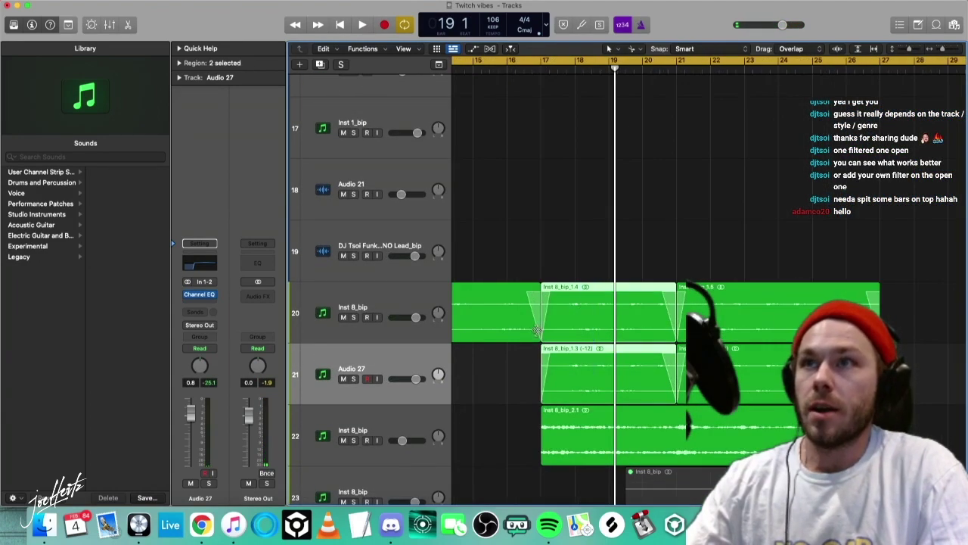
mouse_move(558, 334)
left_mouse_down()
mouse_move(579, 335)
mouse_move(566, 336)
left_mouse_up()
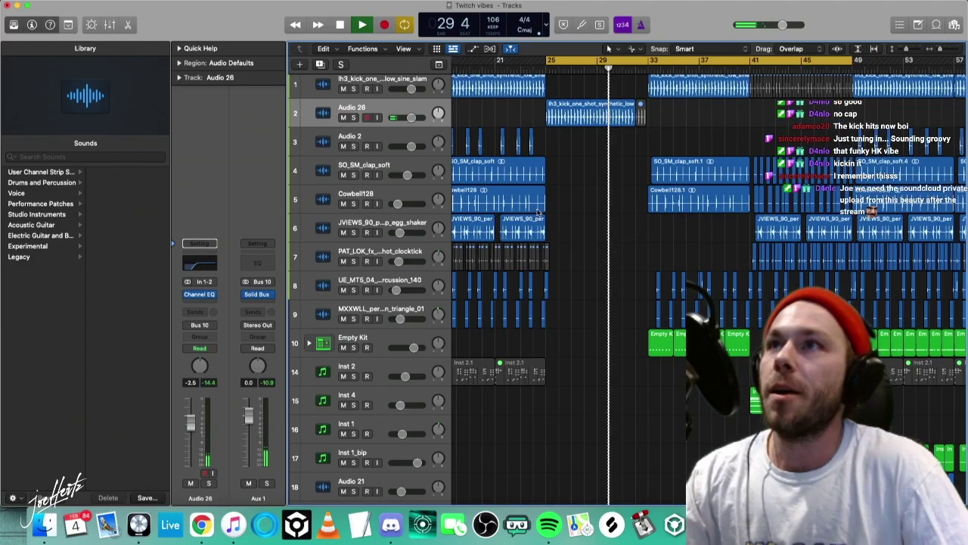
Examine the tracks in the bar 25 to 33 break while it plays.
scroll(560, 208, "down", 15)
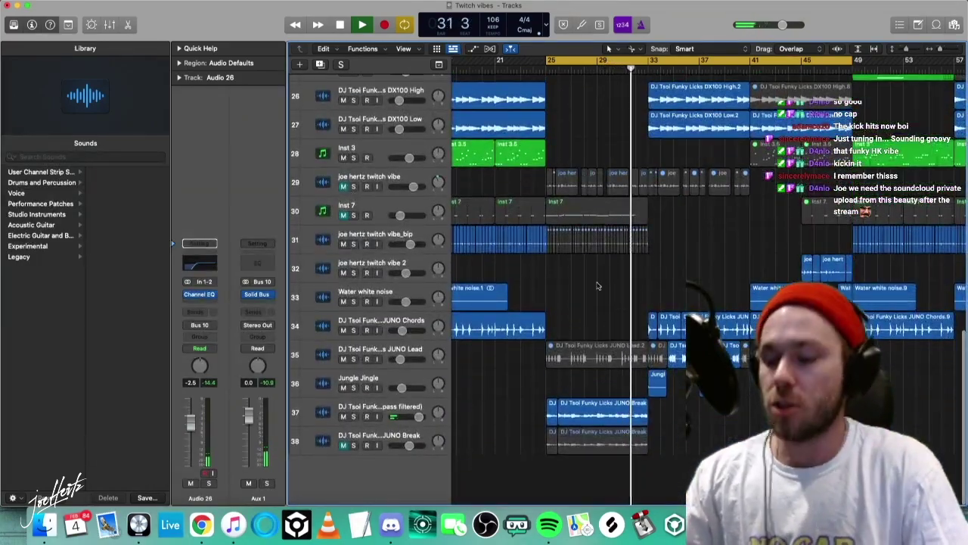
scroll(654, 417, "up", 5)
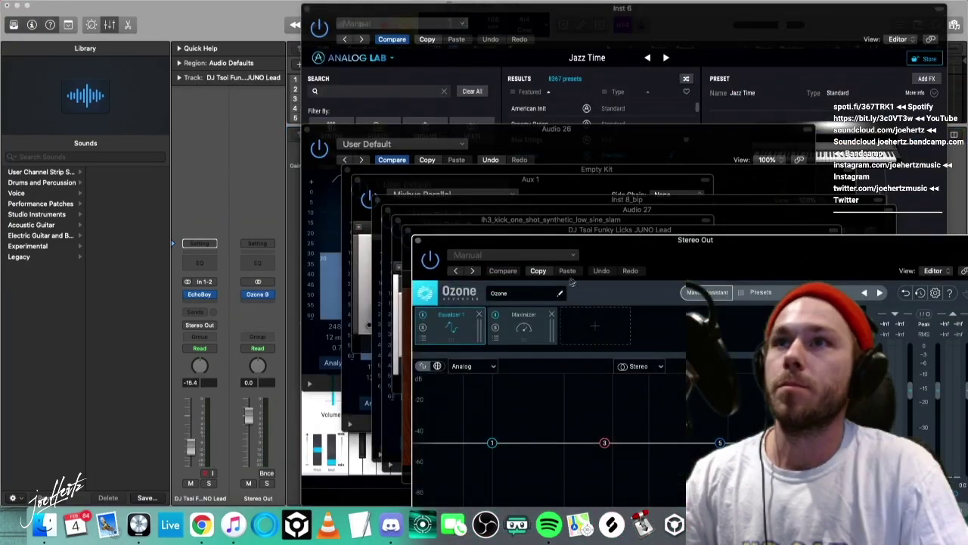
Set the Ozone Maximizer threshold on the Stereo Out to -2.8 dB, then hide the plug-in windows and mixer.
left_click(524, 324)
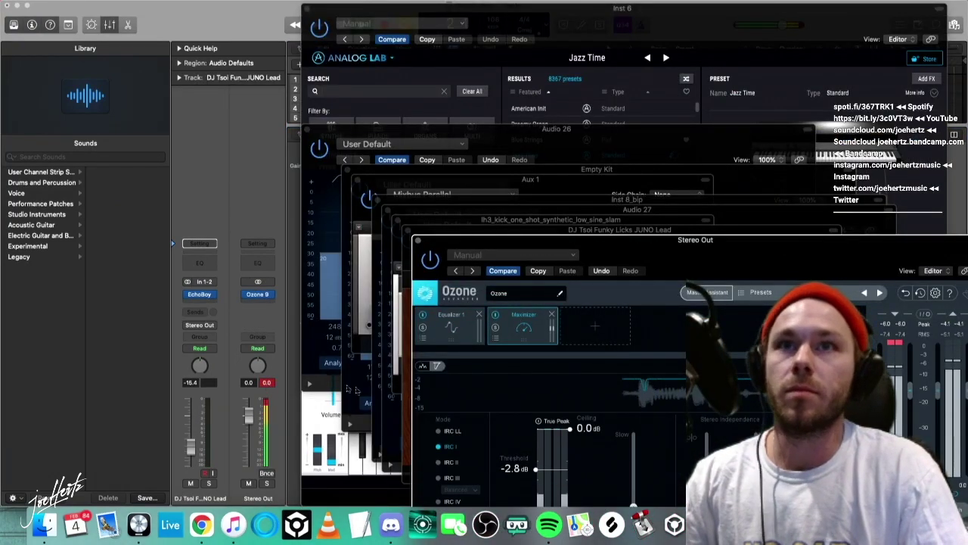
key("v")
key("v")
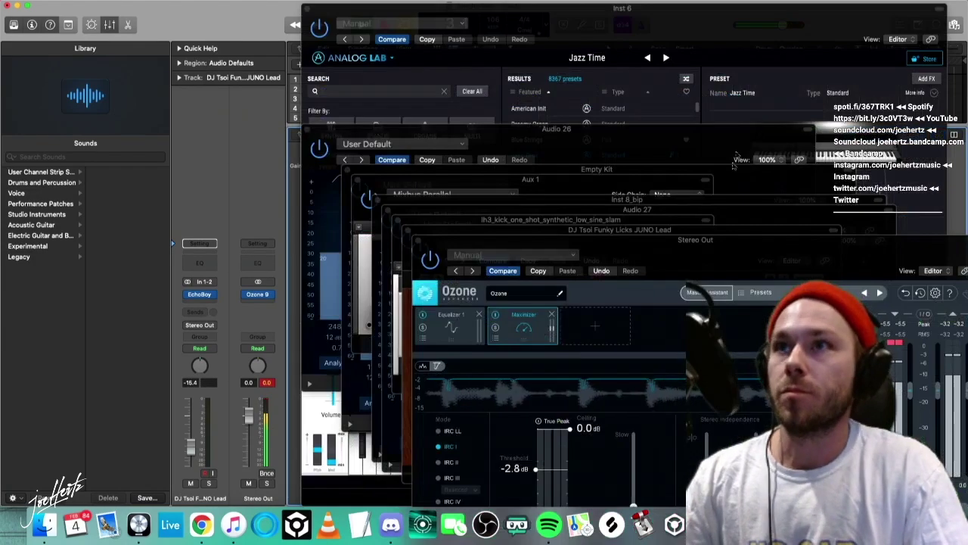
key("v")
key("x")
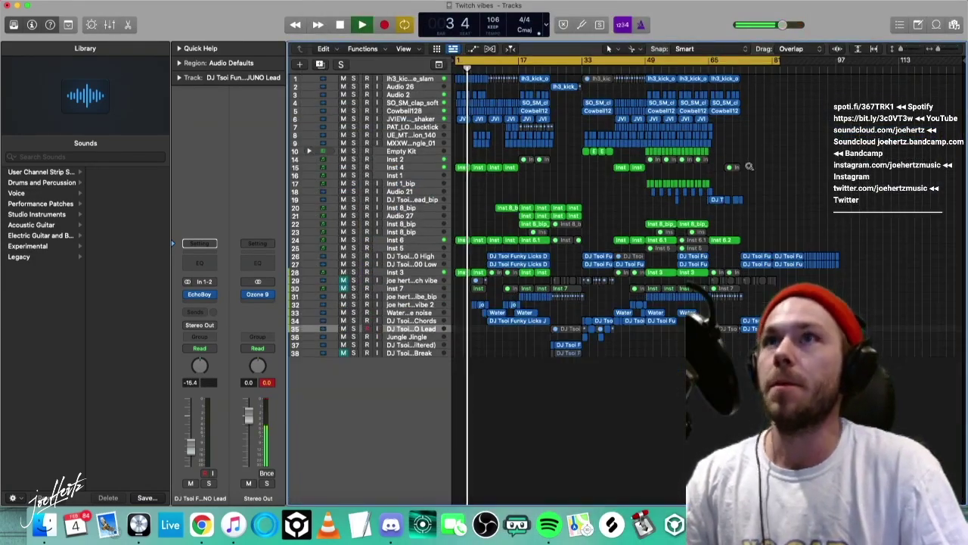
Set up a Smooth Hi-Hat Drum Synth track below Inst 2, close its plug-in window, and return to bar 17.
scroll(749, 167, "right", 5)
scroll(787, 154, "up", 4)
scroll(819, 141, "down", 4)
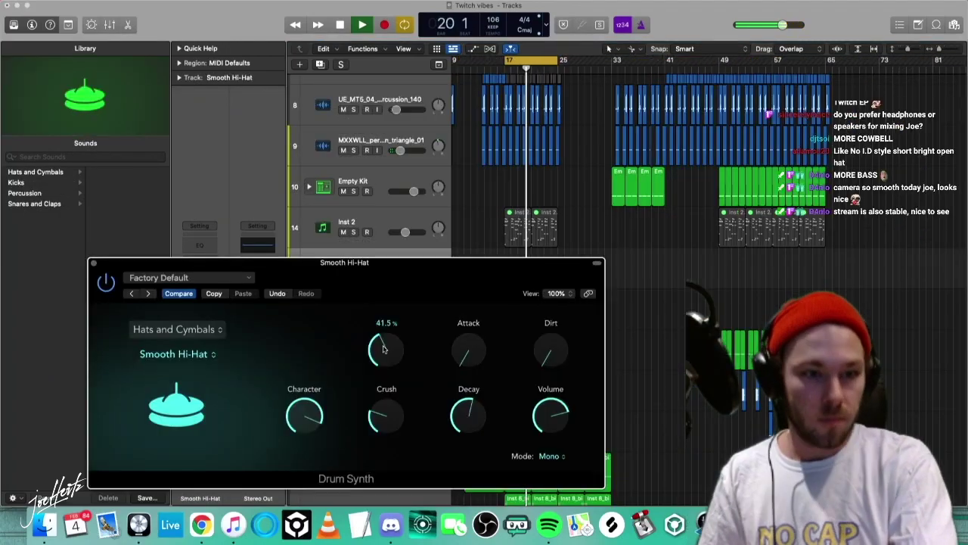
key("space")
key("super+w")
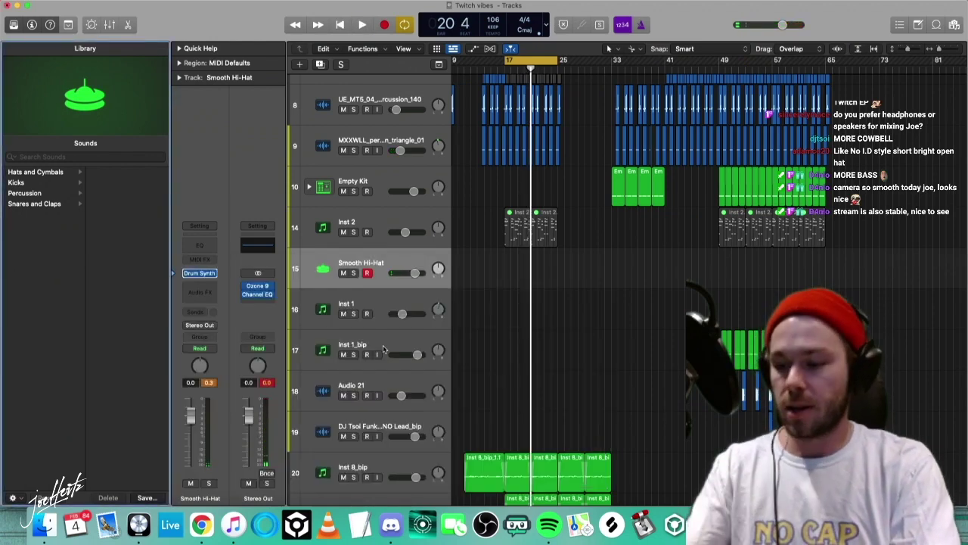
key("Return")
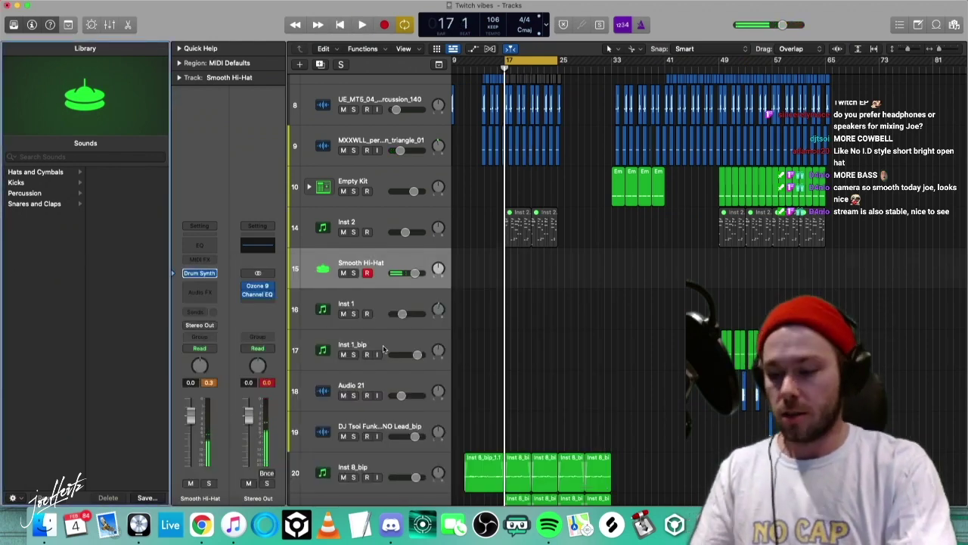
Quantize all notes in the two Smooth Hi-Hat regions at bars 17 to 25 to 1/16 notes with strength 79 and swing 37.
key("Return")
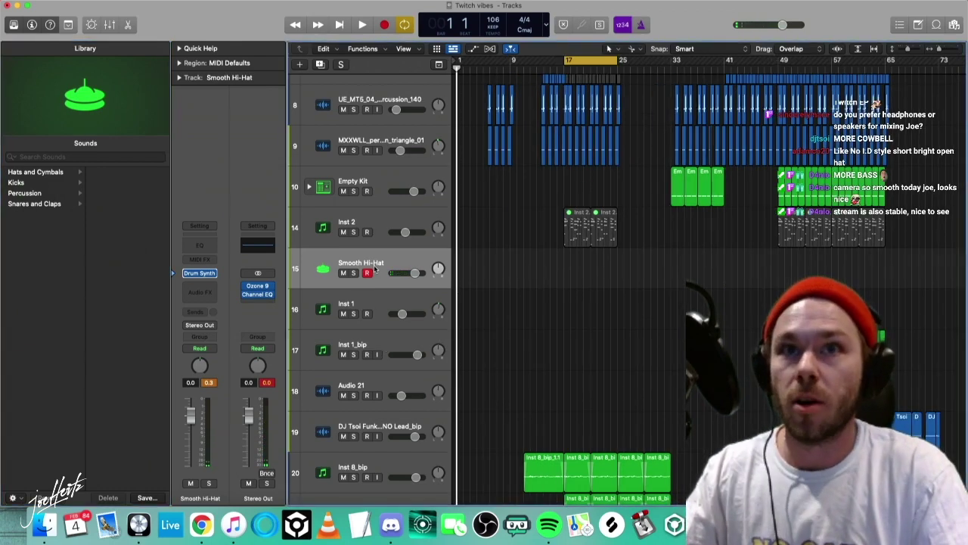
key("Return")
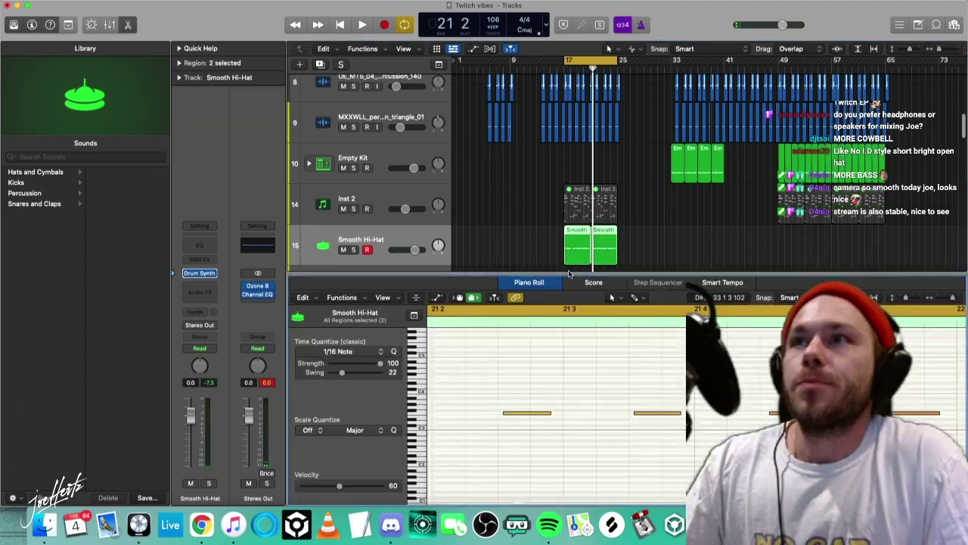
left_click_drag(667, 241, 510, 245)
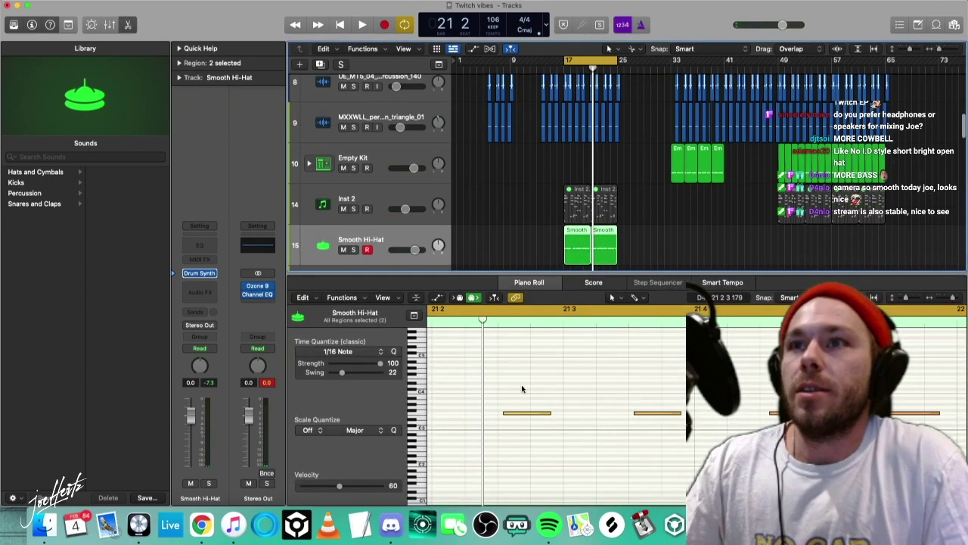
left_click(521, 388)
key("super+a")
scroll(667, 399, "right", 4)
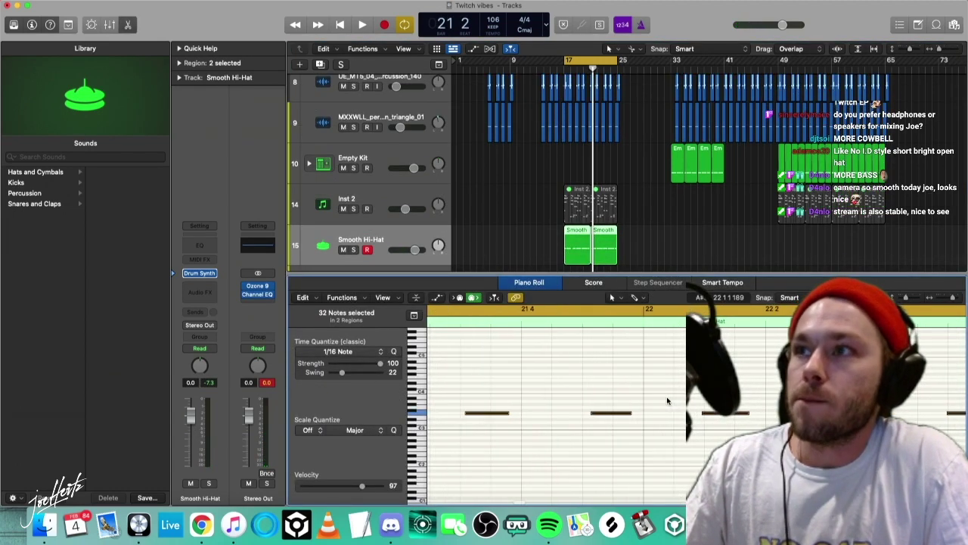
left_click(393, 352)
key("space")
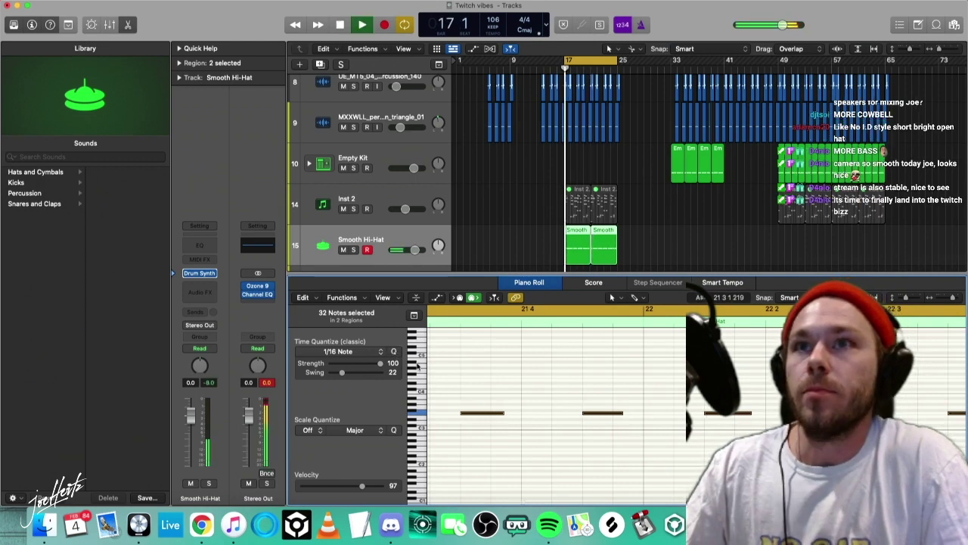
left_click_drag(347, 372, 349, 372)
left_click_drag(380, 364, 367, 368)
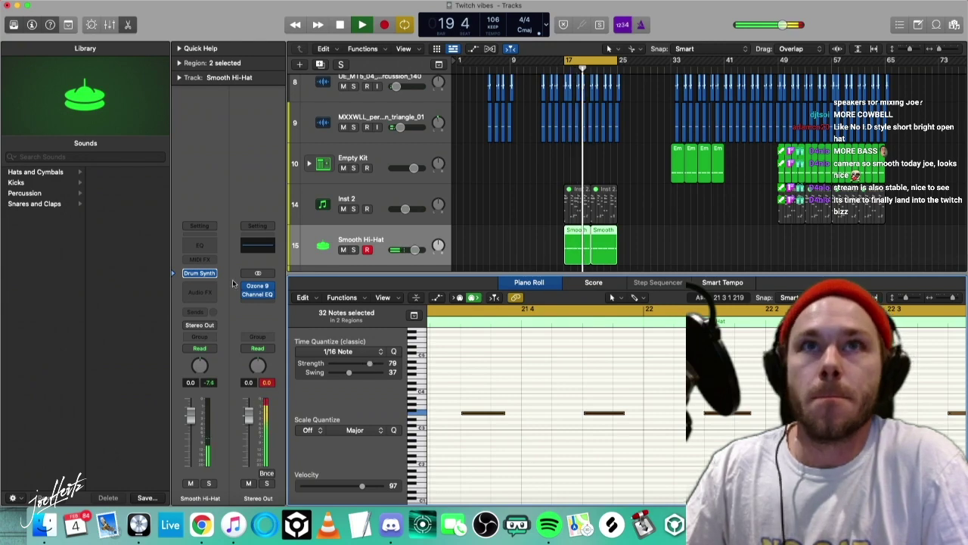
Lower the Smooth Hi-Hat level to -8.6 dB, automate its Decay across bars 17 to 25, and stop playback with automation hidden.
left_click(200, 348)
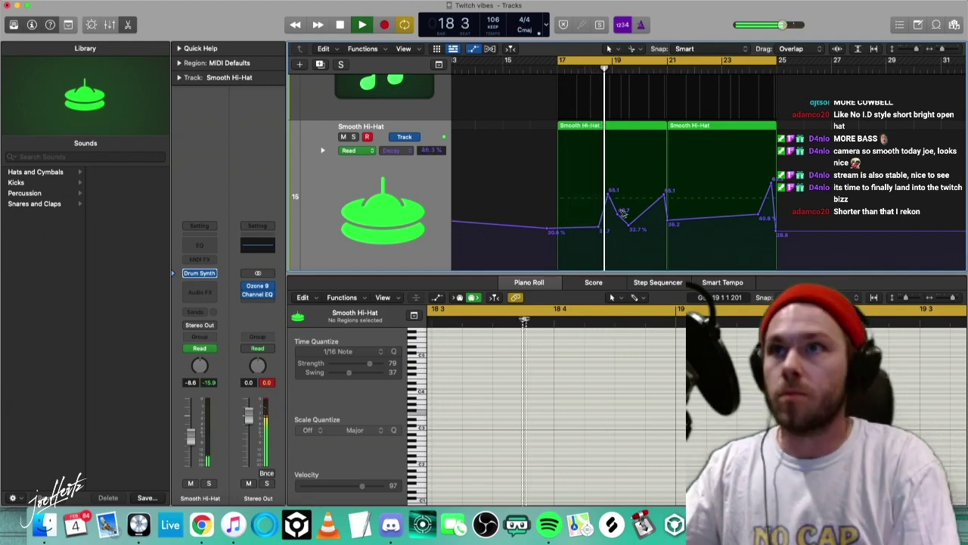
key("a")
key("space")
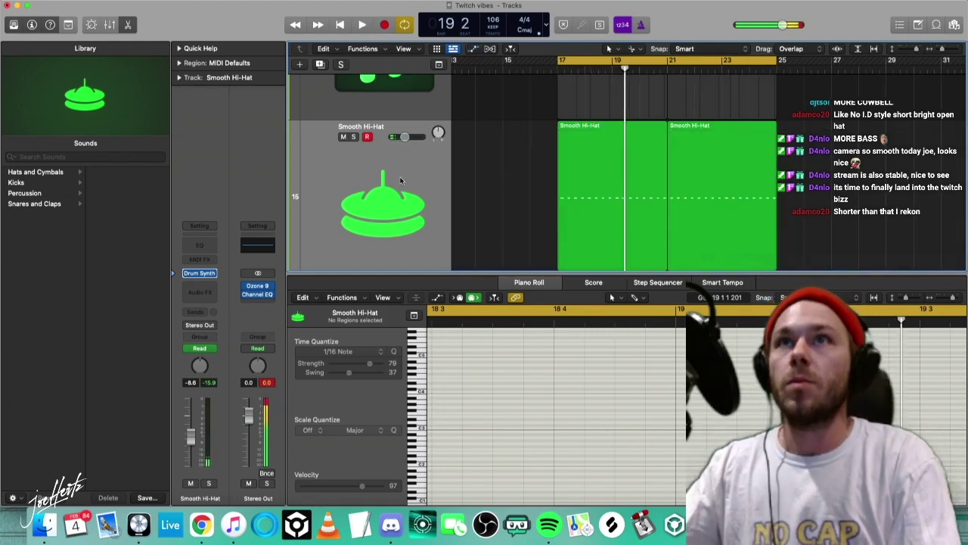
Copy the two Smooth Hi-Hat regions from bar 17 to bars 33 and 49, keeping the bar 33 copies muted.
left_click(388, 237)
scroll(480, 212, "down", 1)
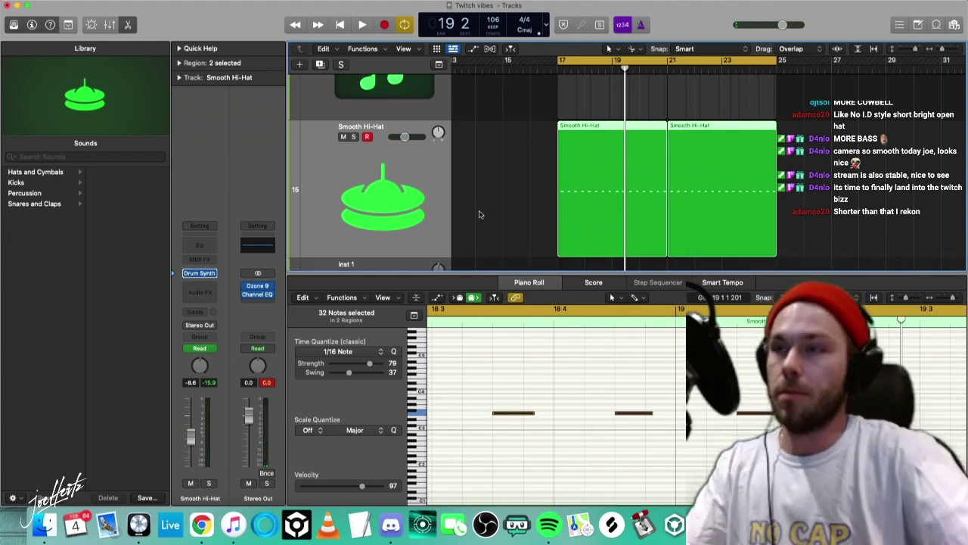
left_click(480, 215)
scroll(497, 203, "down", 2)
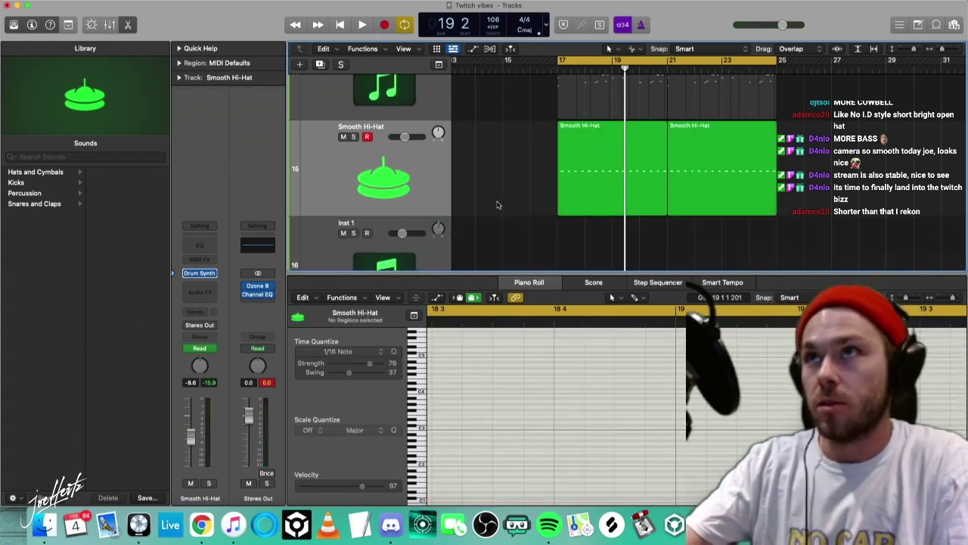
key("x")
key("x")
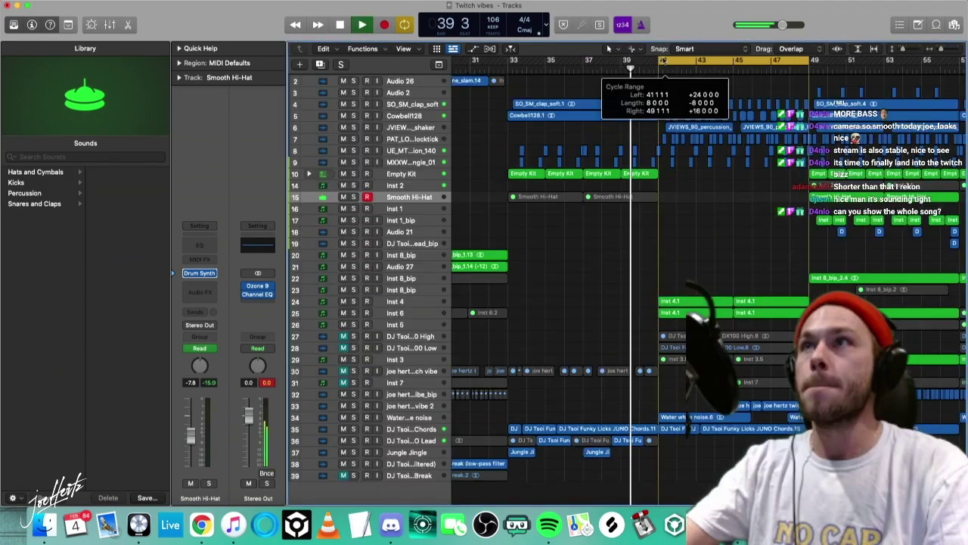
Swap the cycle locators around bars 41 to 49 to skip that section, and audition the jump into bar 49.
right_click(684, 60)
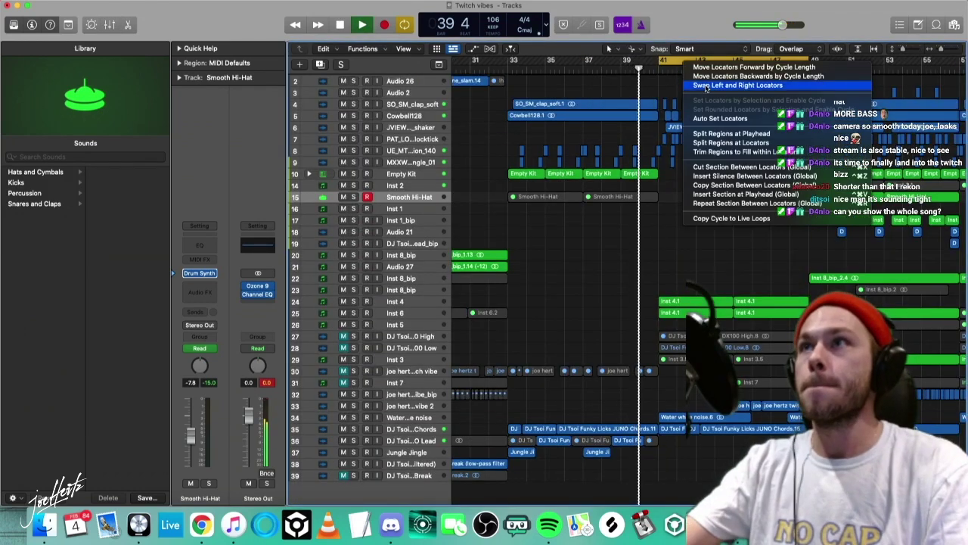
left_click(597, 148)
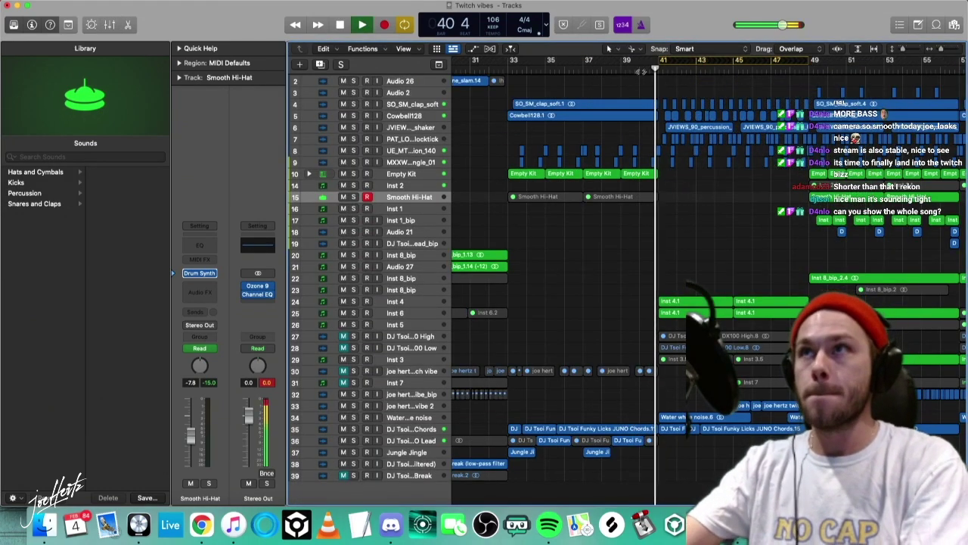
key("shift+period")
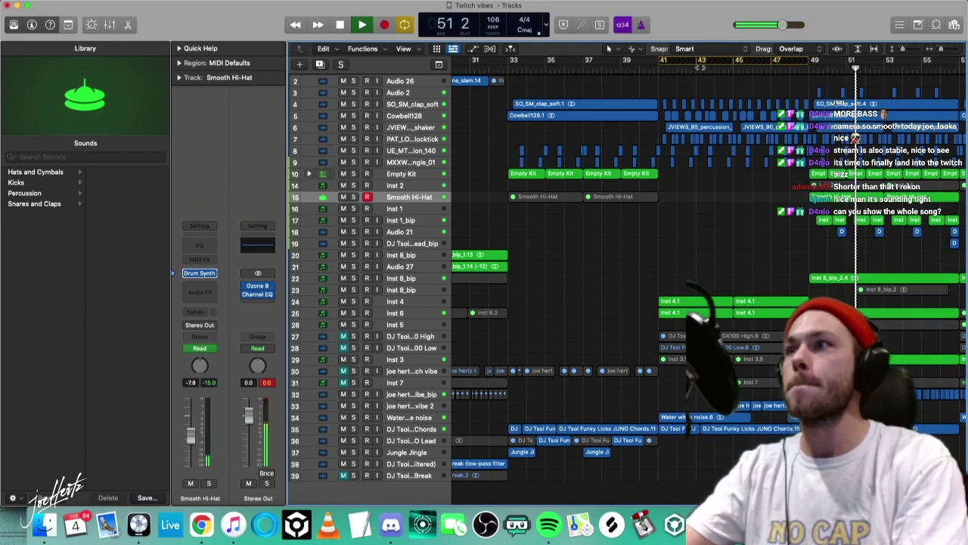
key("space")
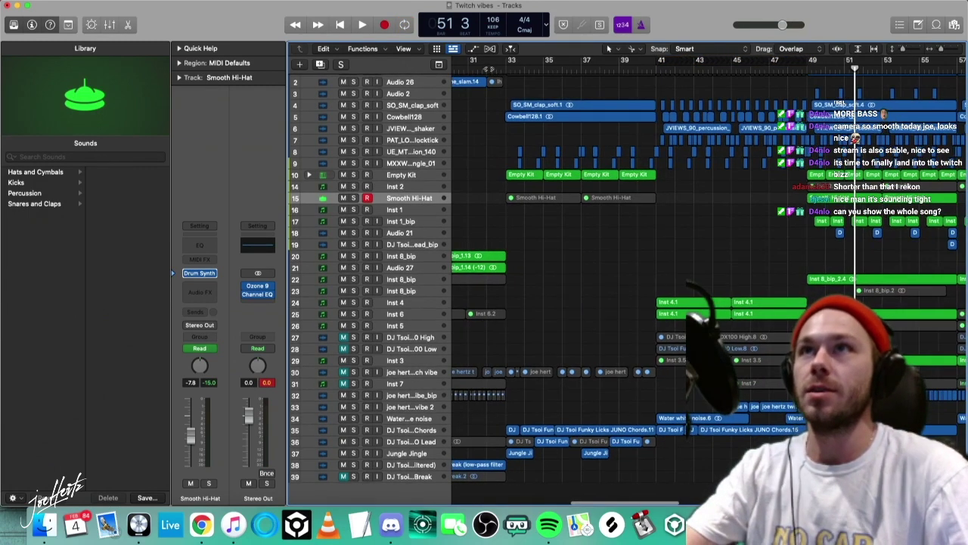
Switch to Finder and browse the 2pac tracks in the Hip Hop Acapella Bank while the song plays.
scroll(710, 281, "right", 2)
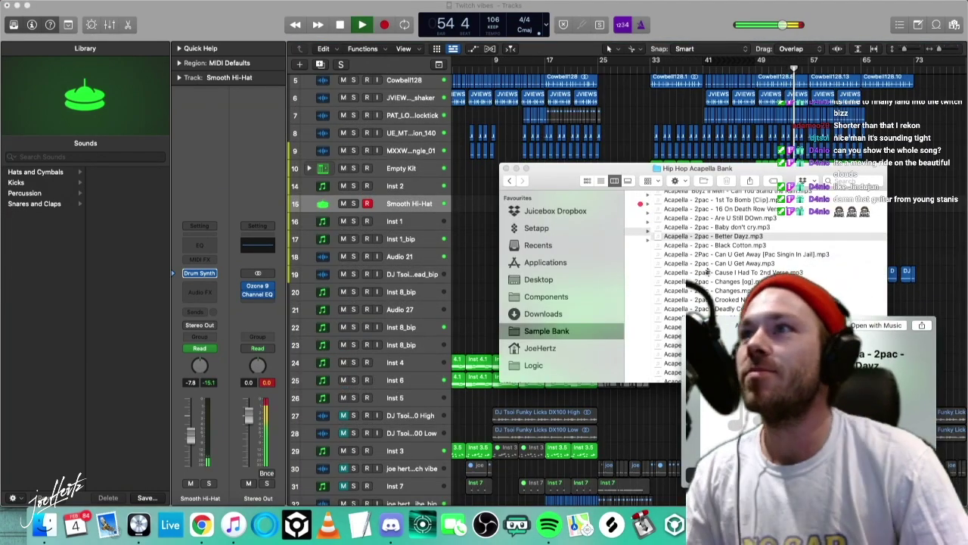
scroll(707, 263, "up", 3)
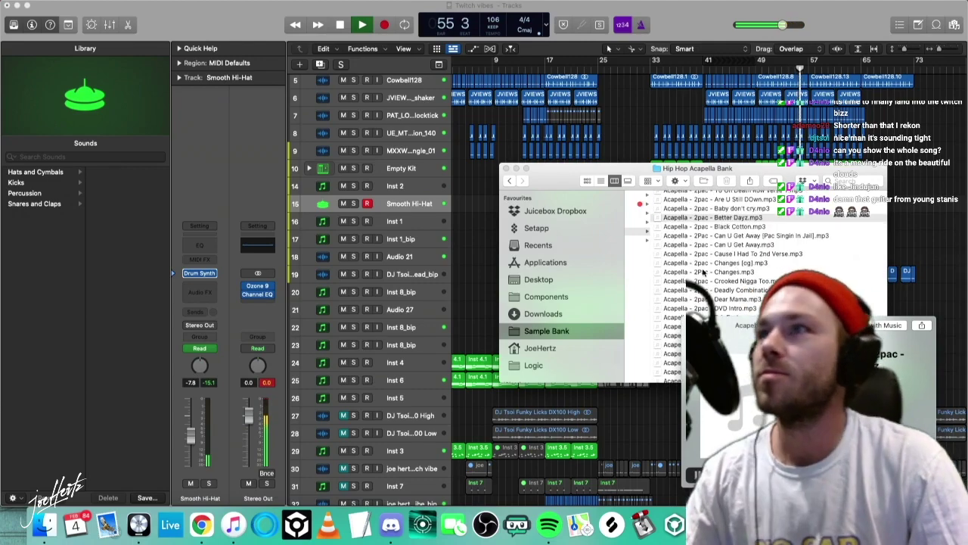
scroll(700, 275, "down", 3)
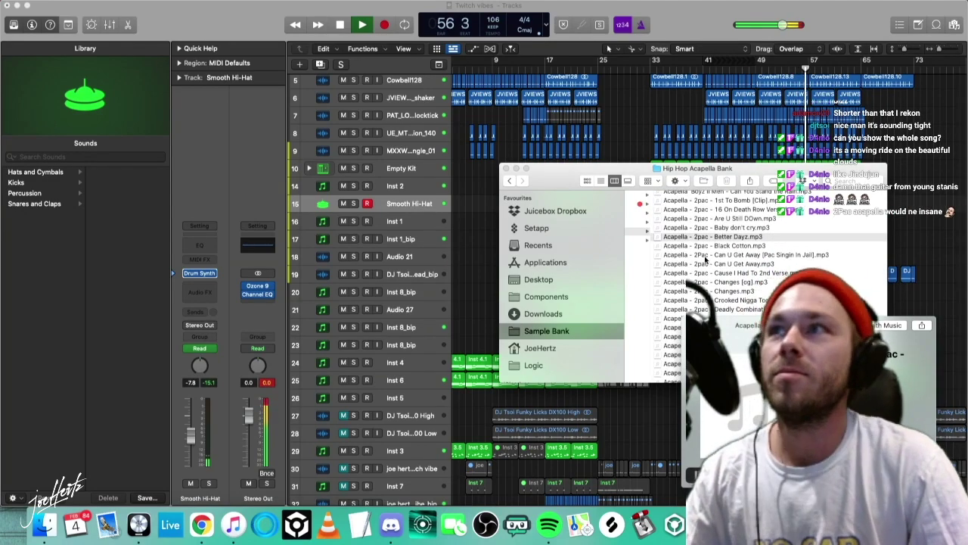
key("space")
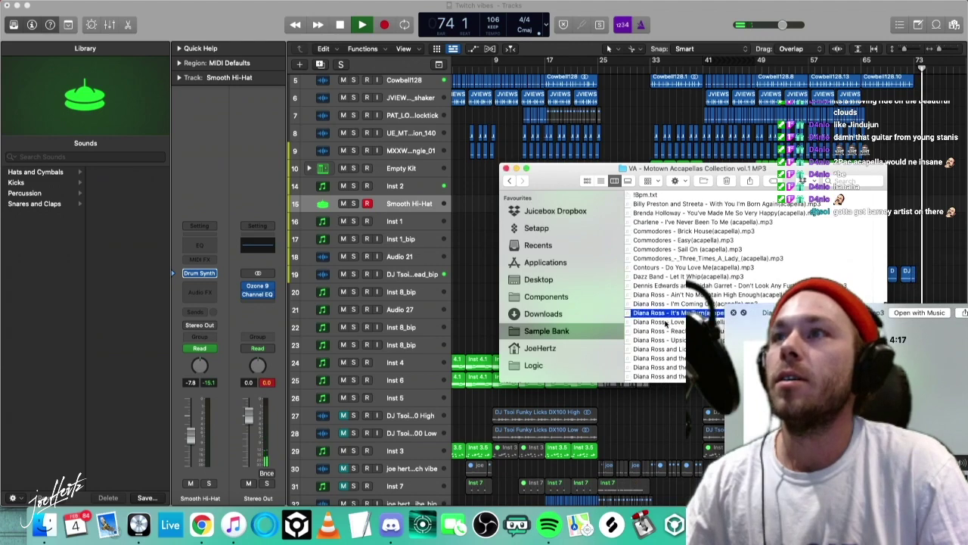
Preview the Diana Ross acapellas Love Child and I'll Try Something New in the Motown Accapellas Collection over the song.
left_click_drag(801, 316, 655, 348)
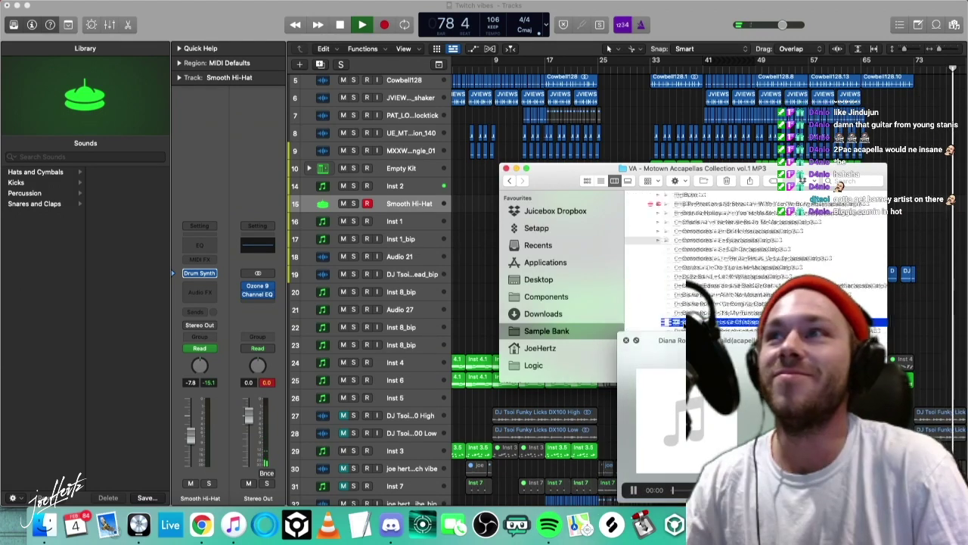
scroll(746, 321, "left", 3)
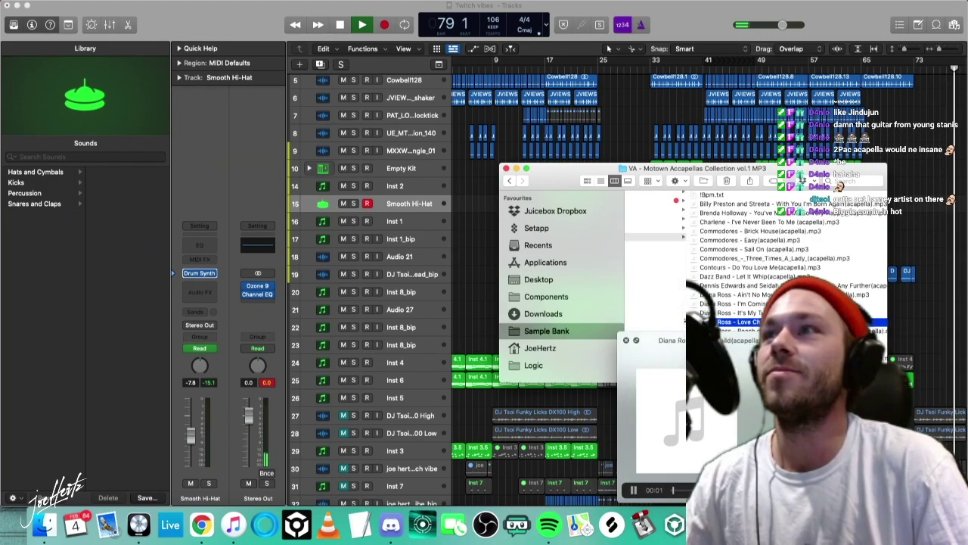
scroll(748, 322, "down", 4)
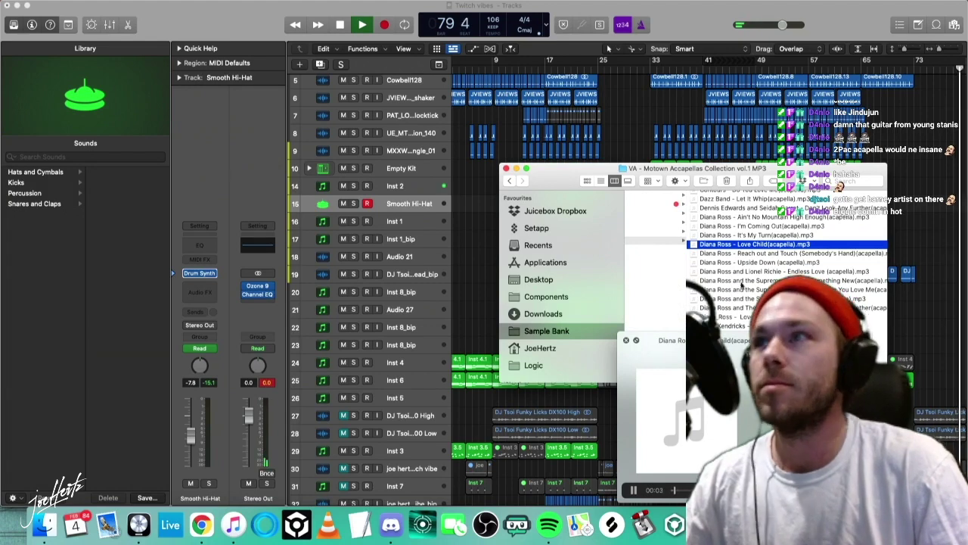
scroll(742, 285, "right", 2)
left_click(741, 281)
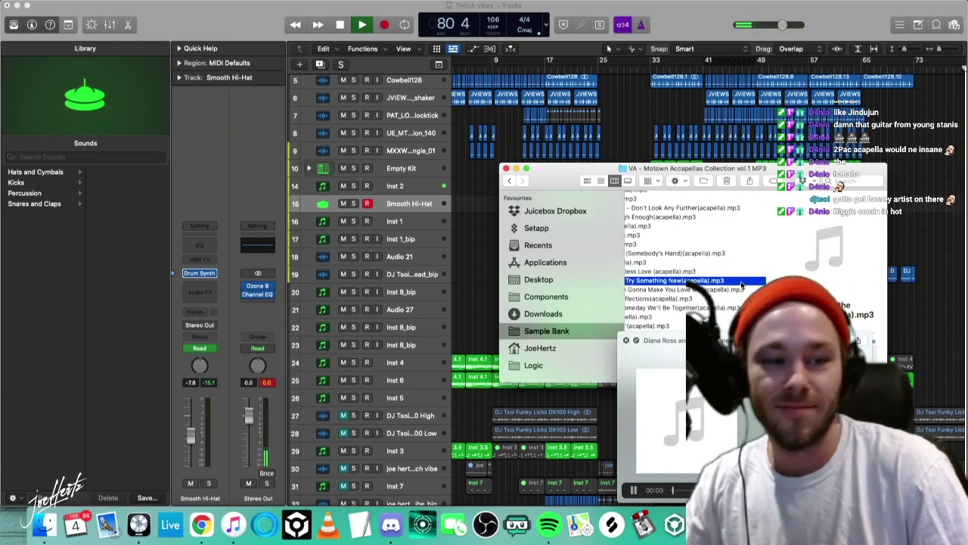
scroll(695, 288, "left", 3)
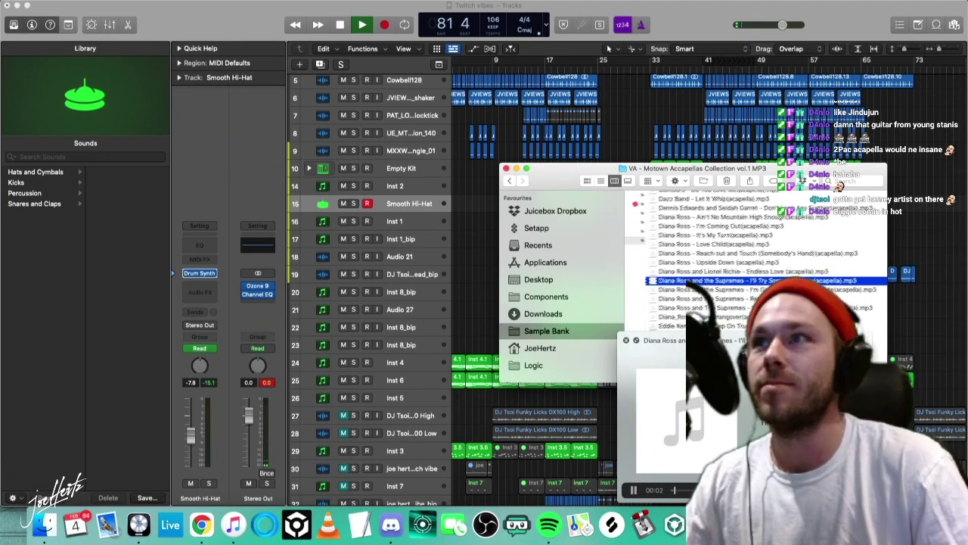
key("space")
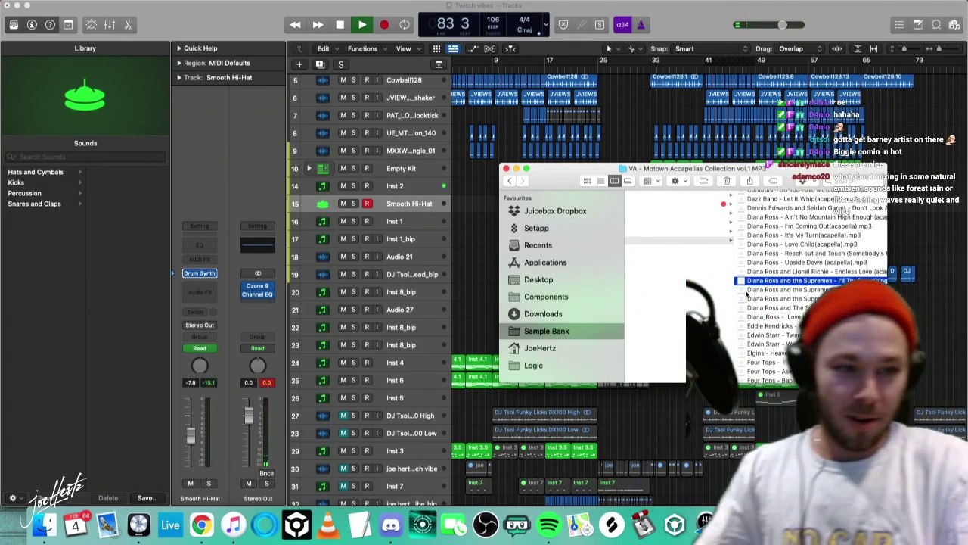
Search this Mac for "texture" samples and preview Texture 50.aif.
left_click_drag(611, 161, 771, 198)
left_click(577, 253)
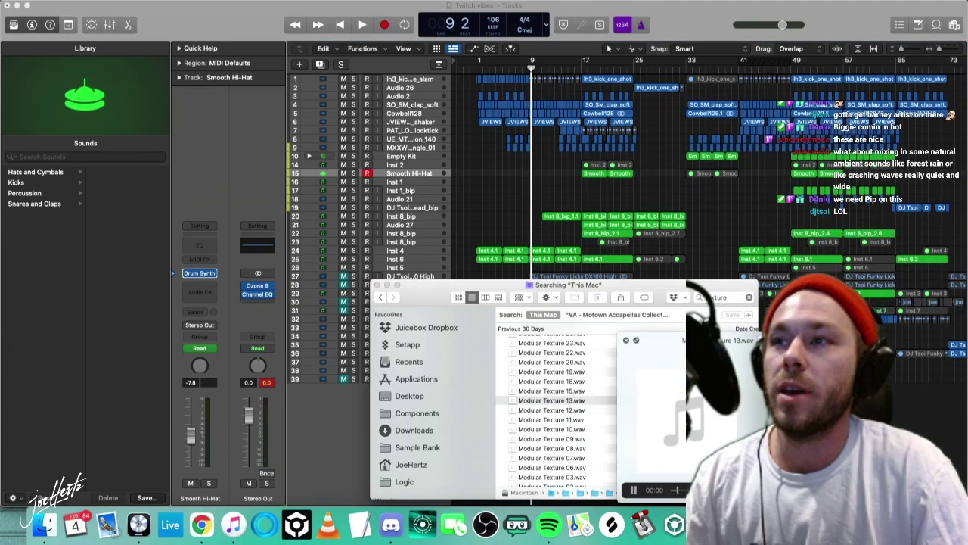
scroll(550, 406, "down", 5)
scroll(546, 385, "down", 10)
left_click(546, 381)
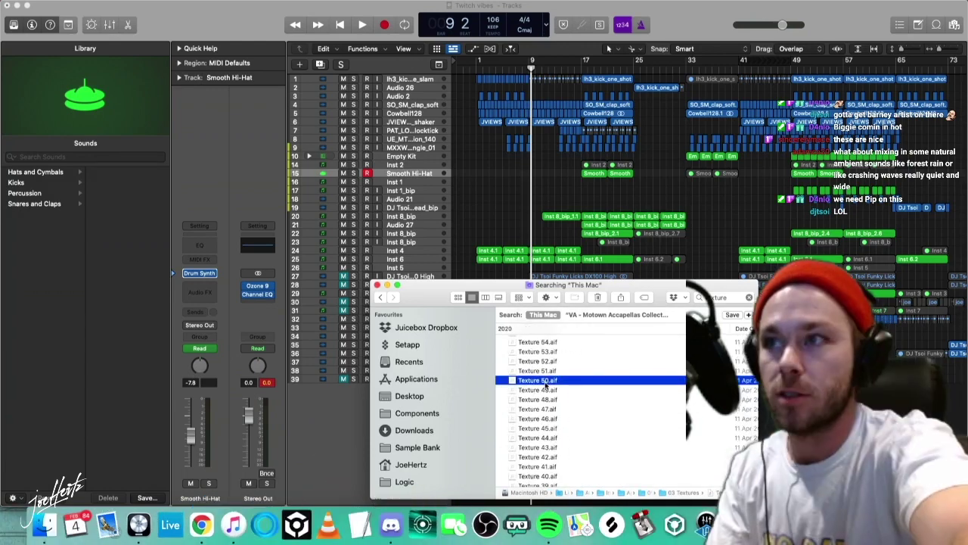
key("space")
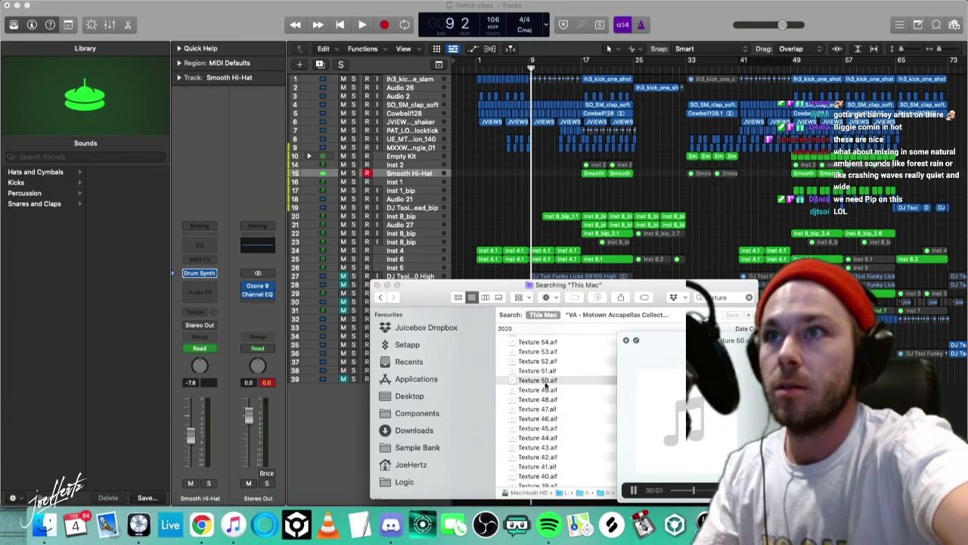
Audition the texture samples one by one from Texture 49.aif to Texture 42.aif, and return to Texture 50.aif.
key("Down")
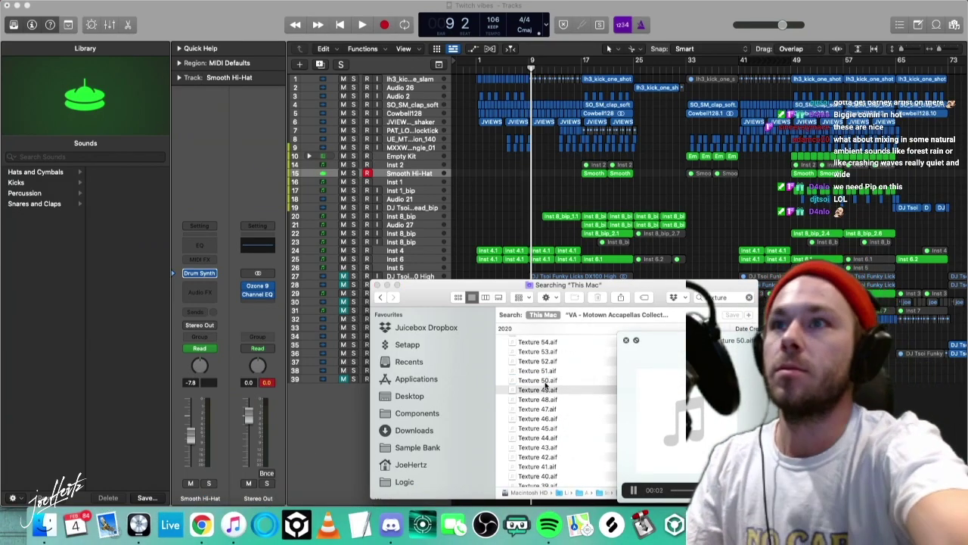
key("Down")
key("Down")
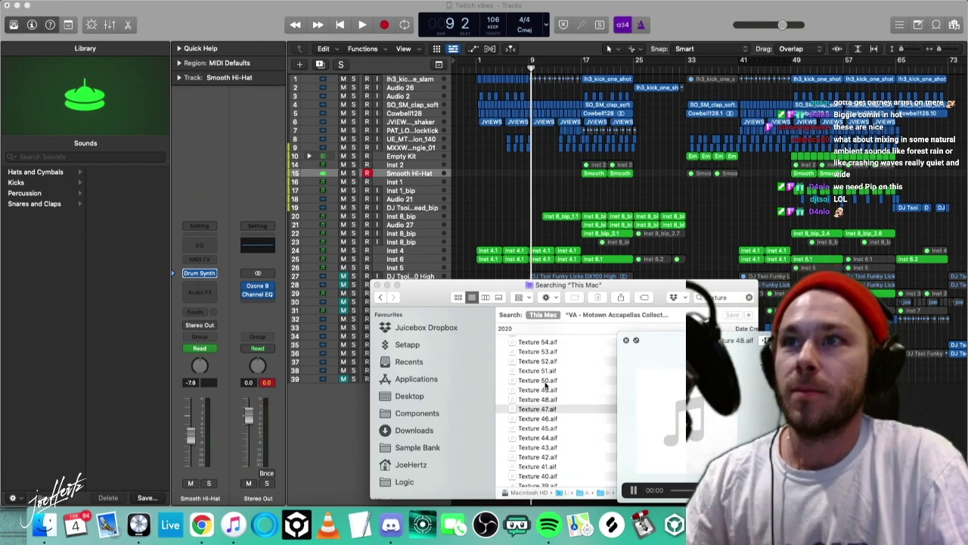
key("Down")
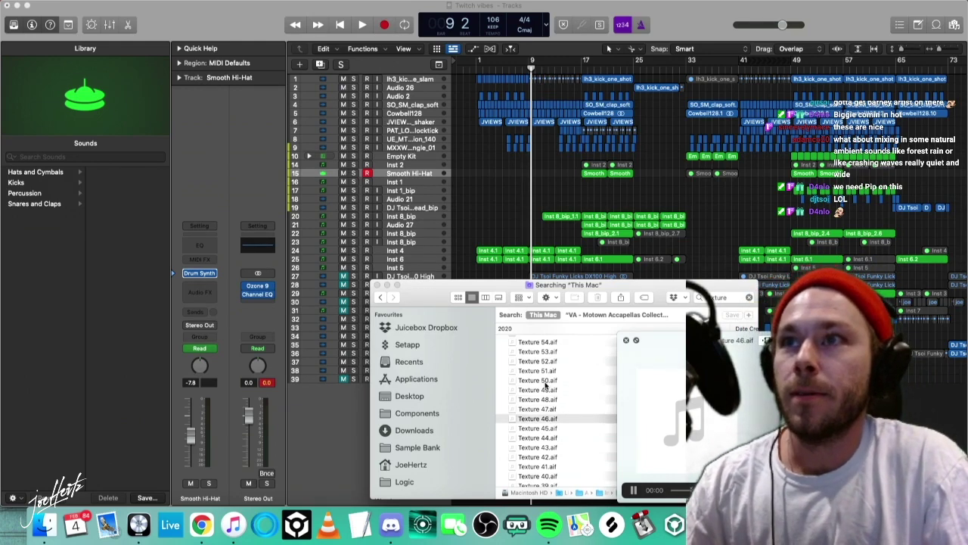
key("Down")
key("Down")
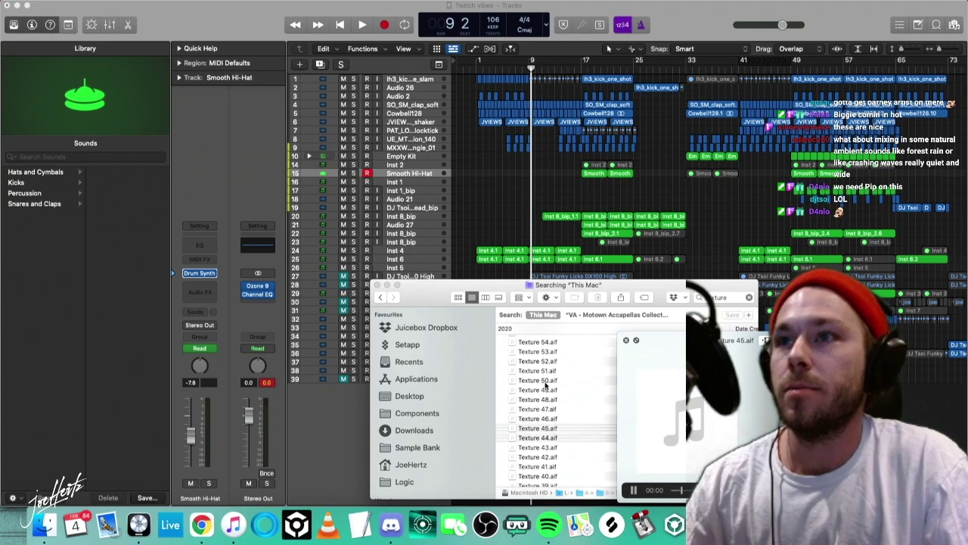
key("Down")
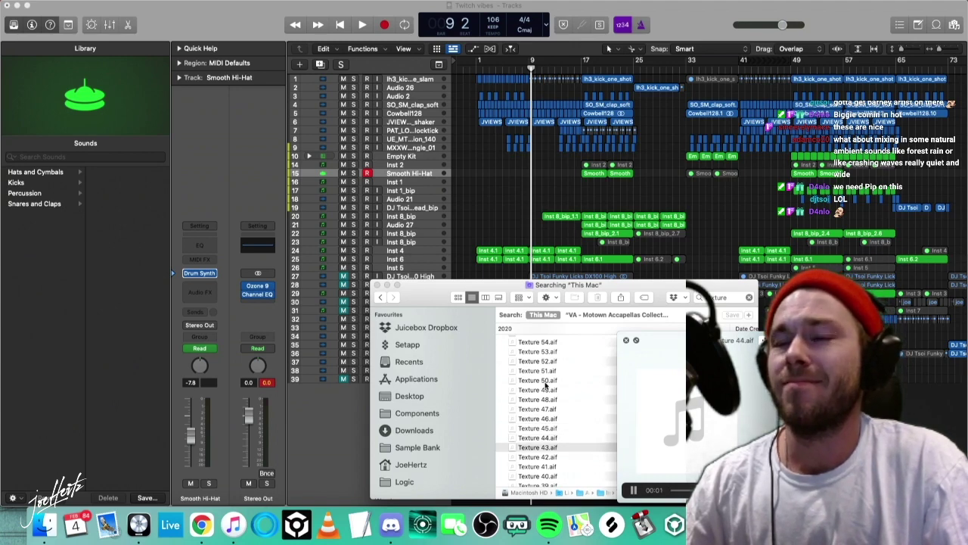
key("Down")
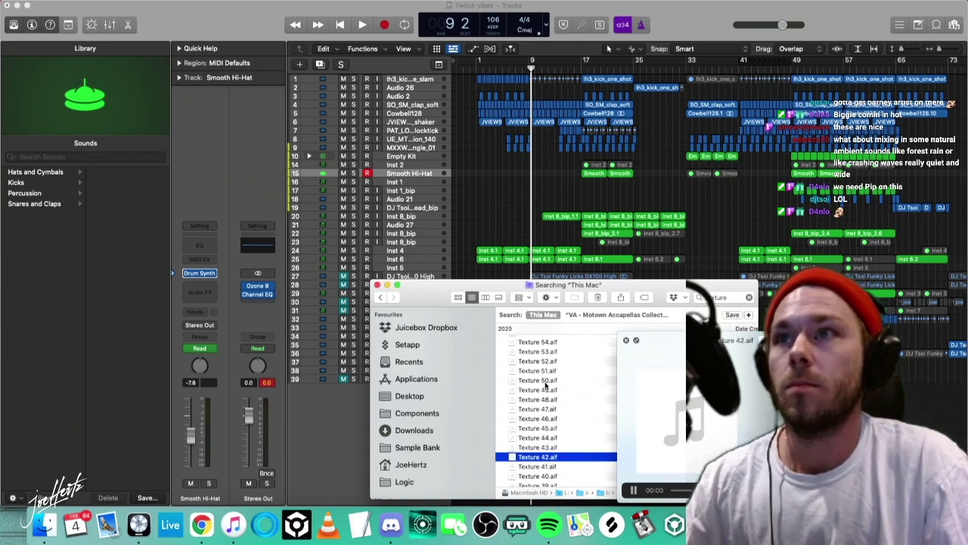
left_click(545, 380)
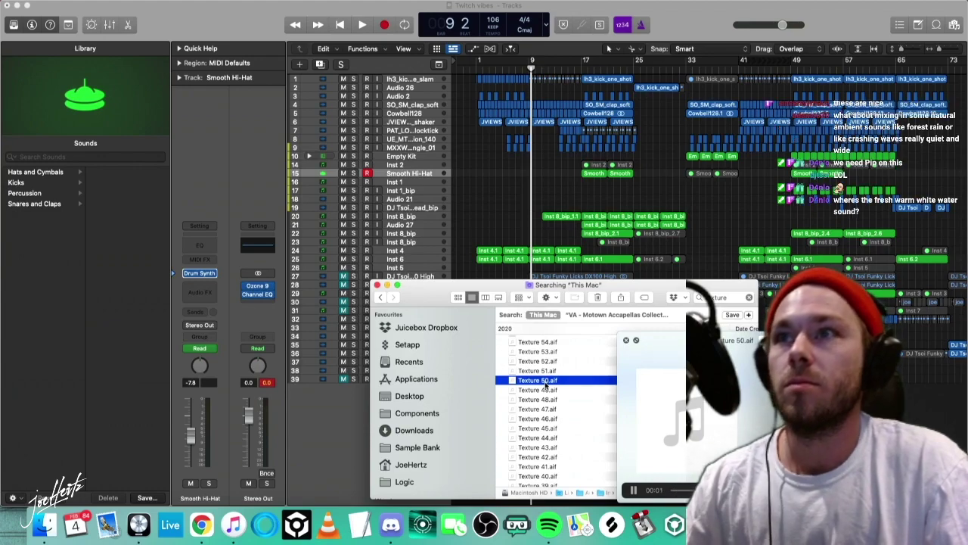
Add Texture 50.aif on a new track and copy a DJ Tsoi Funky Licks JUNO Chords region to before bar 1.
left_click_drag(462, 302, 641, 186)
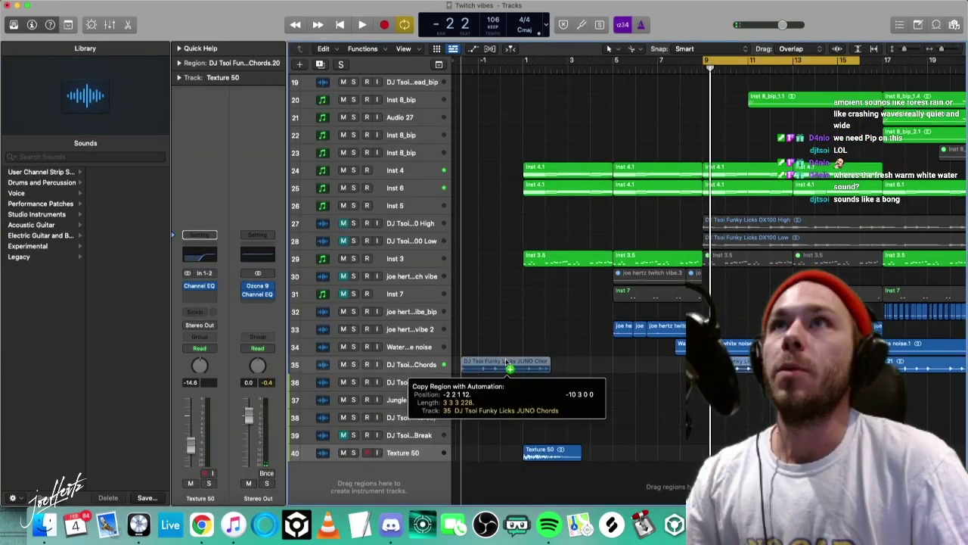
mouse_move(506, 362)
left_mouse_down()
mouse_move(551, 362)
mouse_move(505, 361)
left_mouse_up()
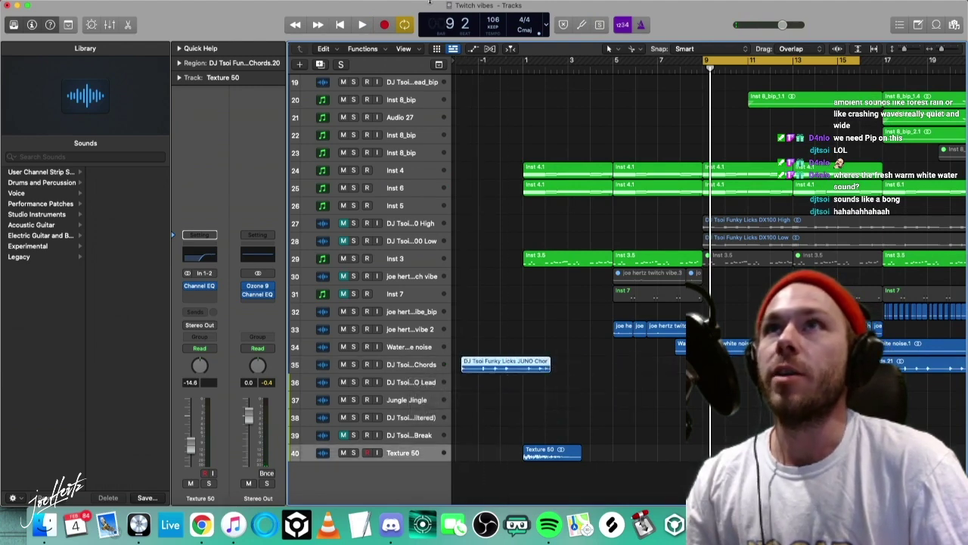
Extend the project start earlier and move the new intro regions so they begin at bar -3.
left_click_drag(454, 61, 421, 65)
scroll(415, 72, "left", 5)
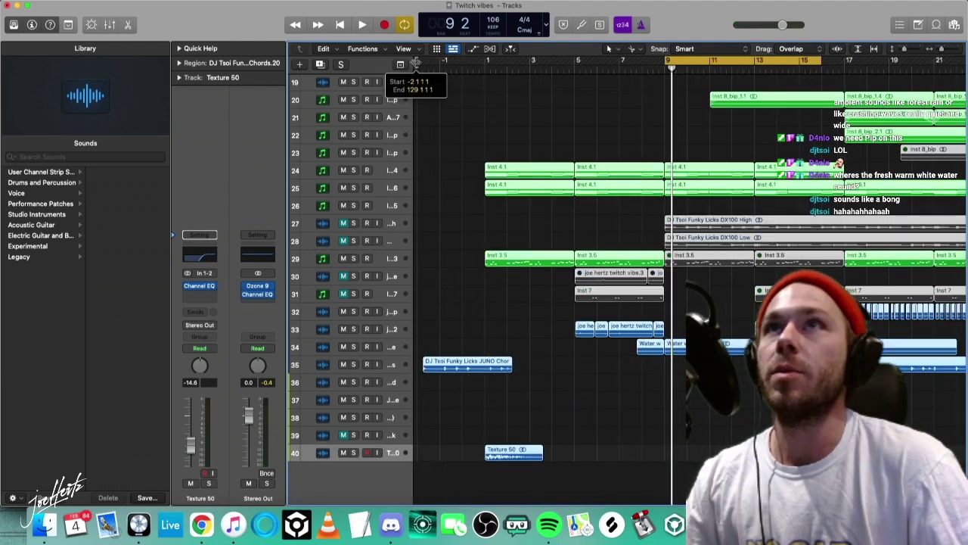
left_click(516, 171)
left_click_drag(548, 369, 515, 372)
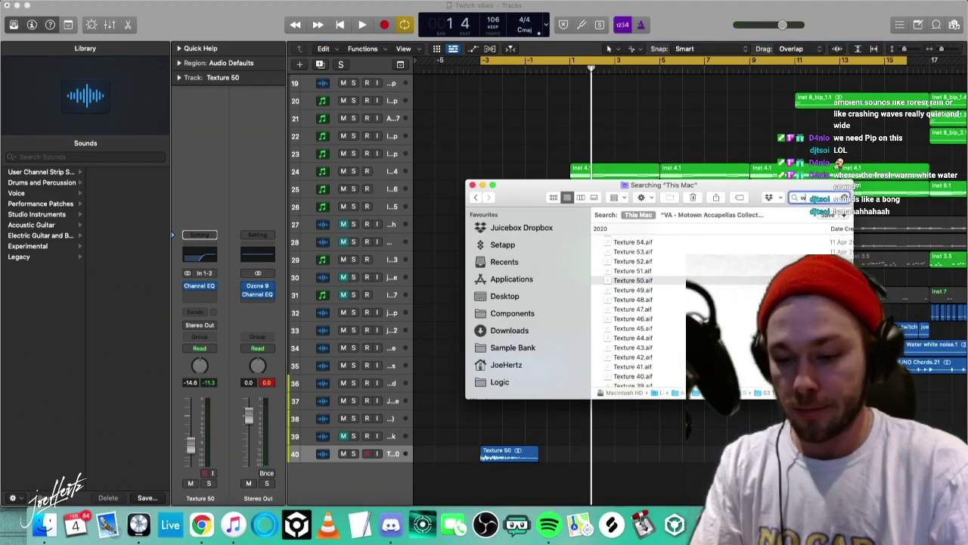
Search this Mac for "weird" samples, preview Weird08.wav and look through the rest of the list.
key("Return")
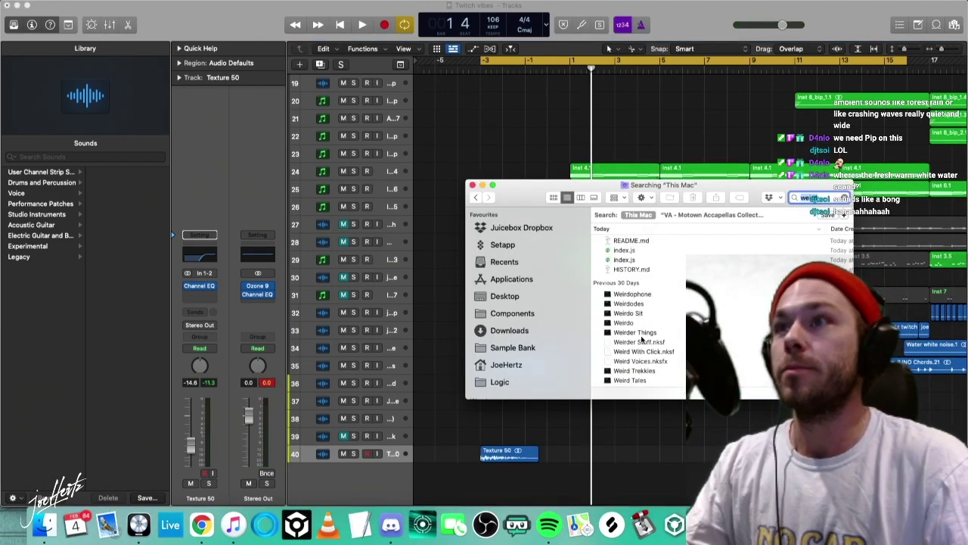
scroll(641, 341, "down", 10)
left_click(649, 340)
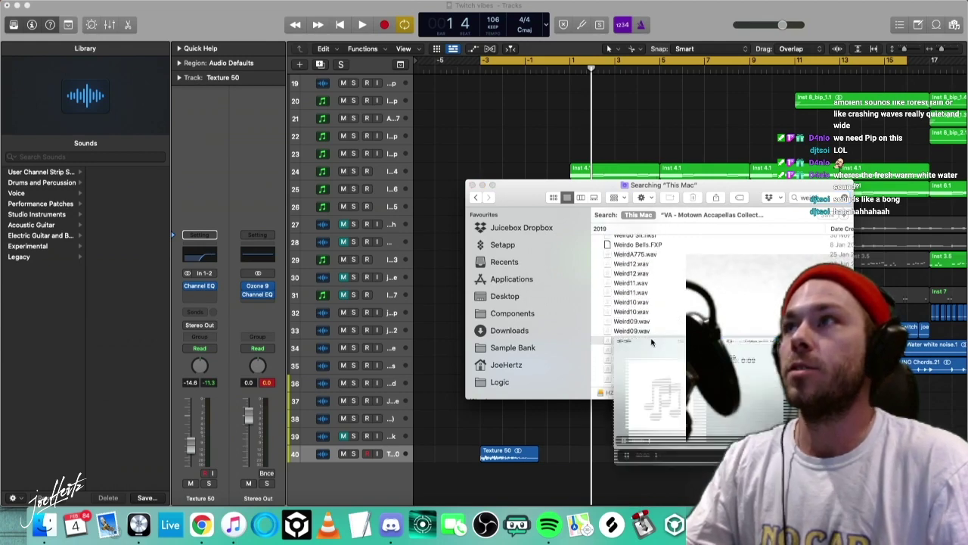
left_click(654, 340)
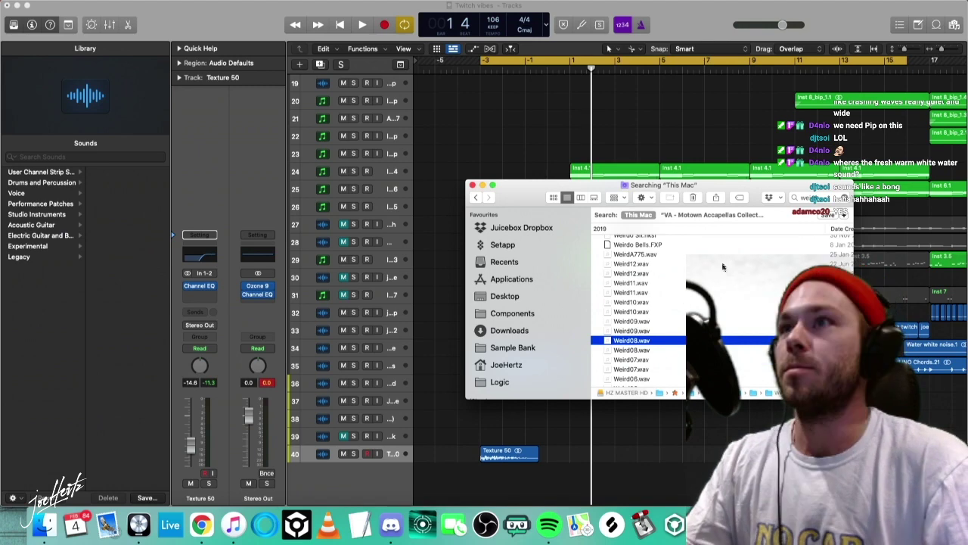
scroll(711, 288, "down", 15)
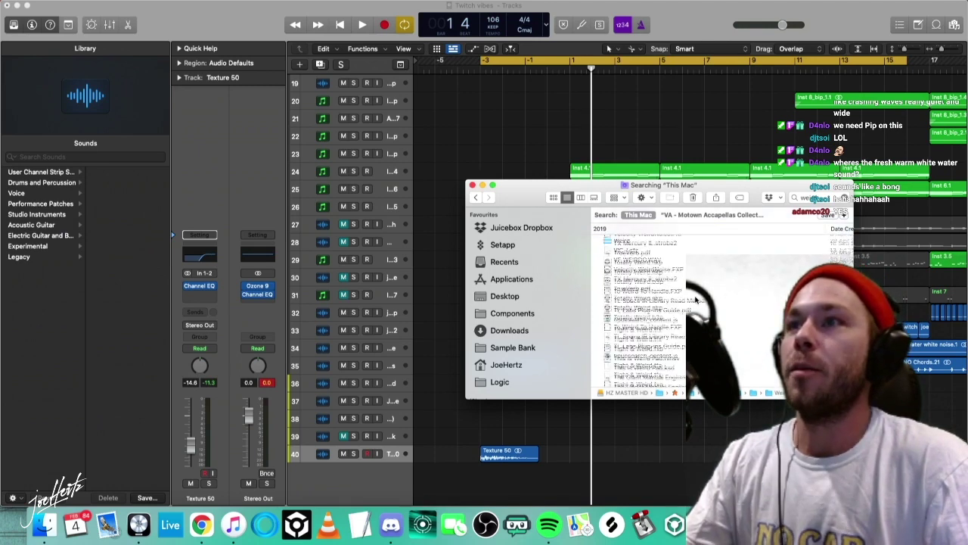
Preview Noise[122] Atmosphero 1.wav and add it on a new track below Texture 50 in the intro.
scroll(696, 300, "down", 10)
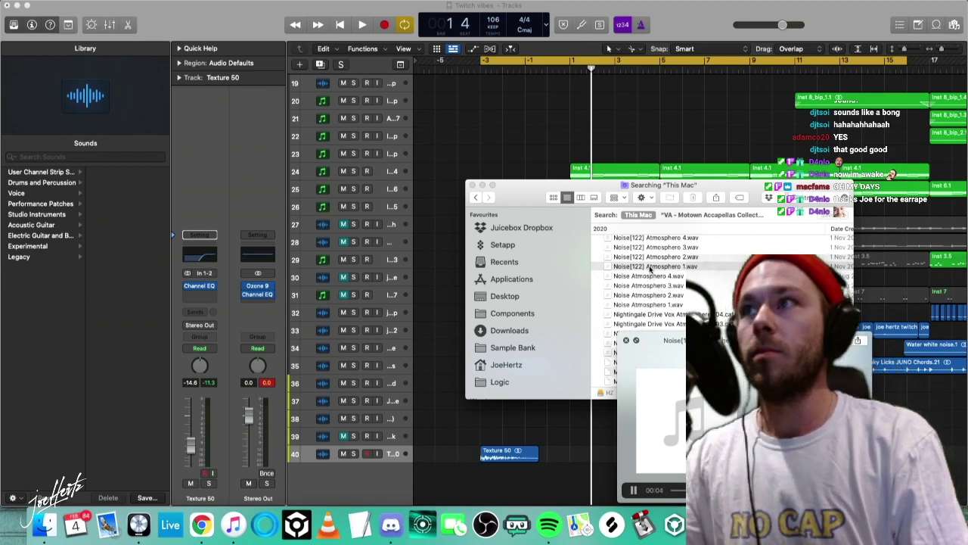
key("space")
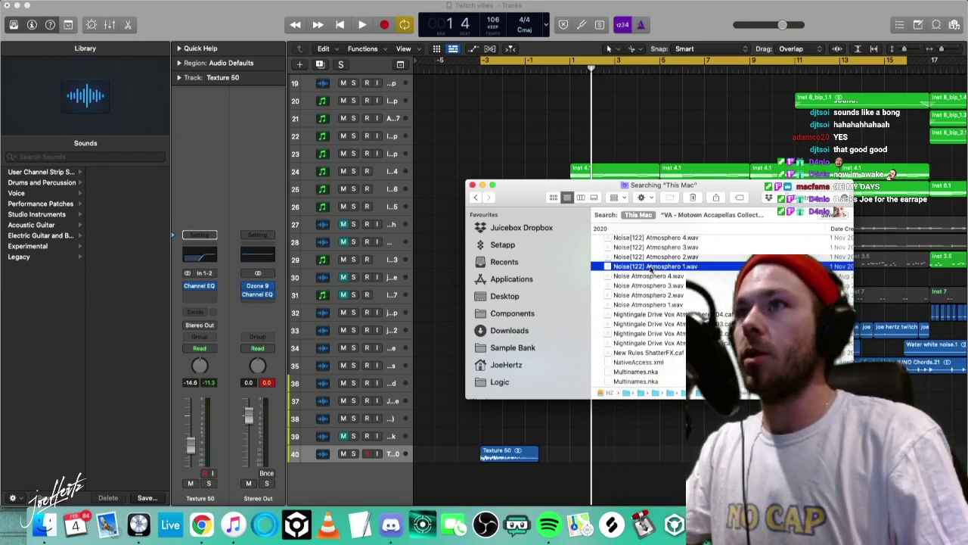
left_click_drag(649, 268, 487, 474)
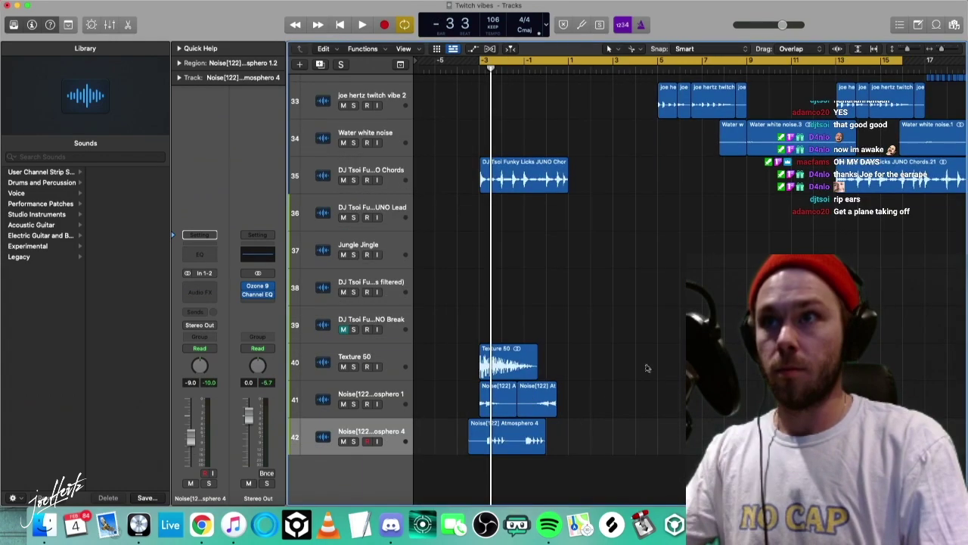
Play the intro and move the second Noise[122] Atmosphero 1 region so that it ends at bar 1.
key("space")
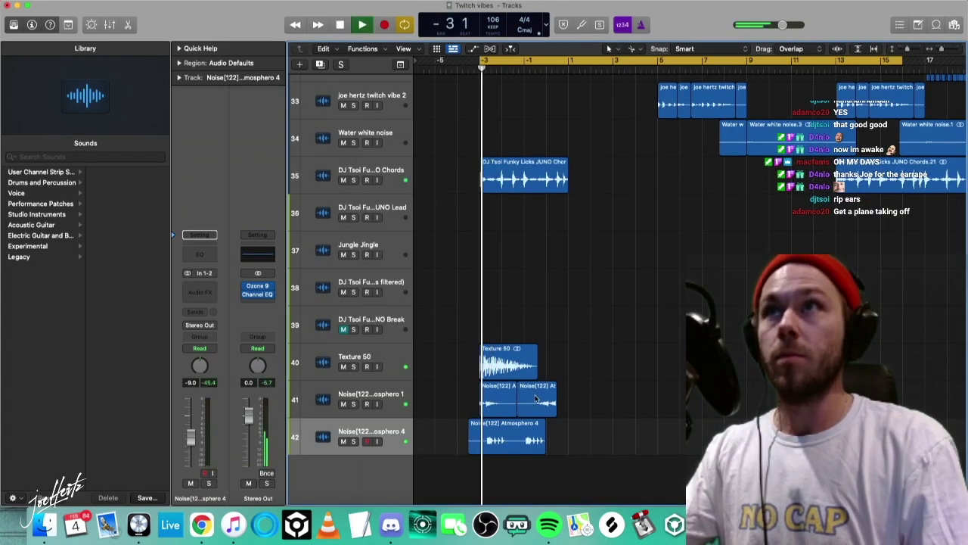
left_click_drag(538, 398, 547, 399)
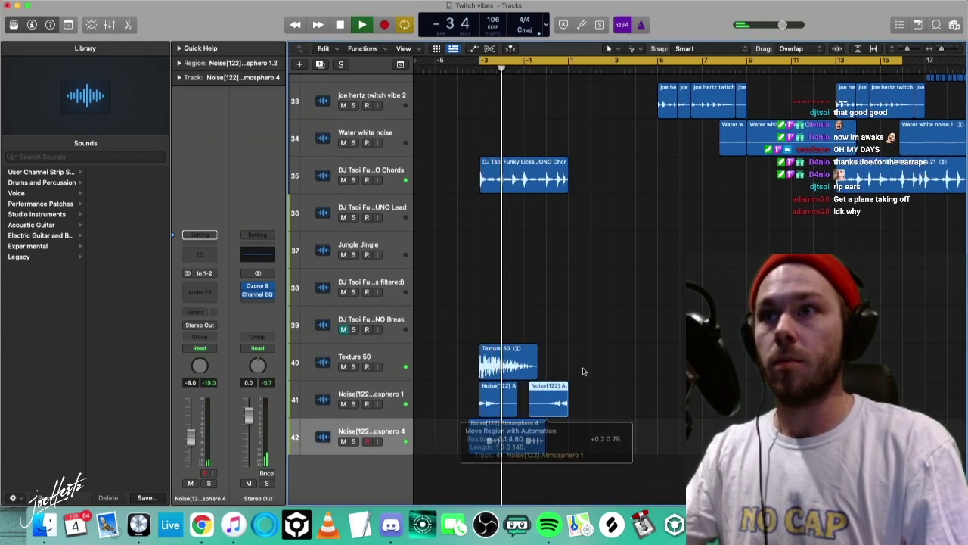
left_click(553, 399)
left_click(582, 344)
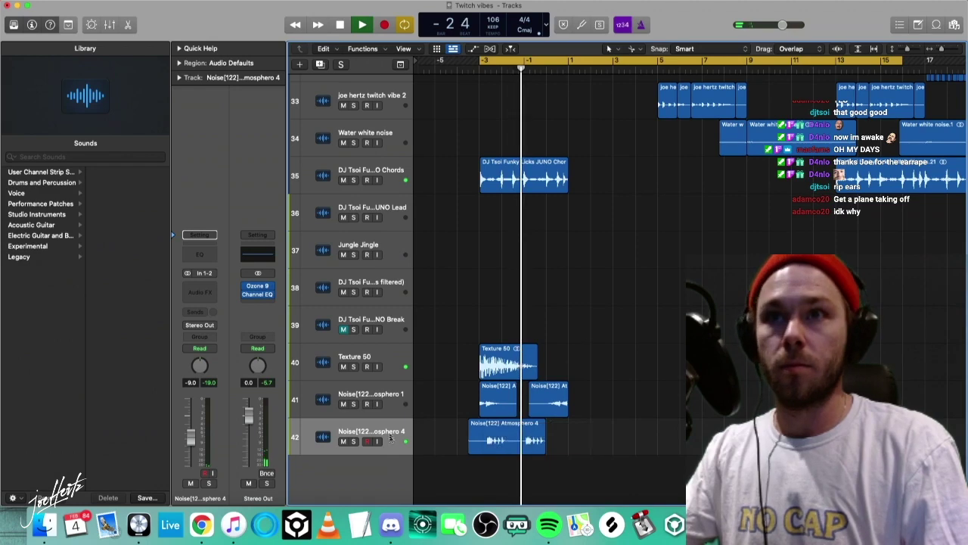
Split the Noise[122] Atmosphero 4 region inside its first noise burst and delete the opening part.
left_click(542, 434)
key("super+Right")
key("super+Right")
key("super+Right")
key("super+Right")
scroll(496, 436, "left", 3)
scroll(495, 436, "left", 2)
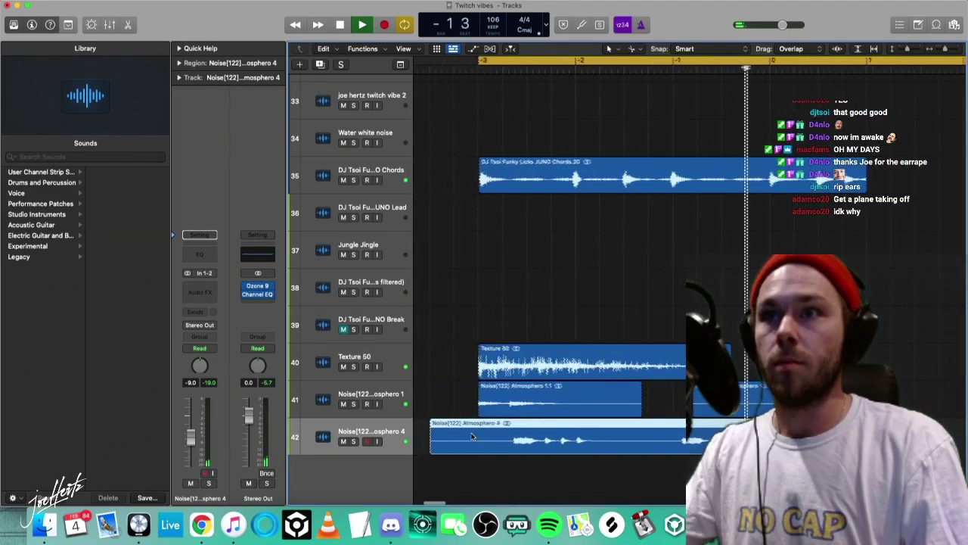
left_click_drag(517, 448, 546, 452)
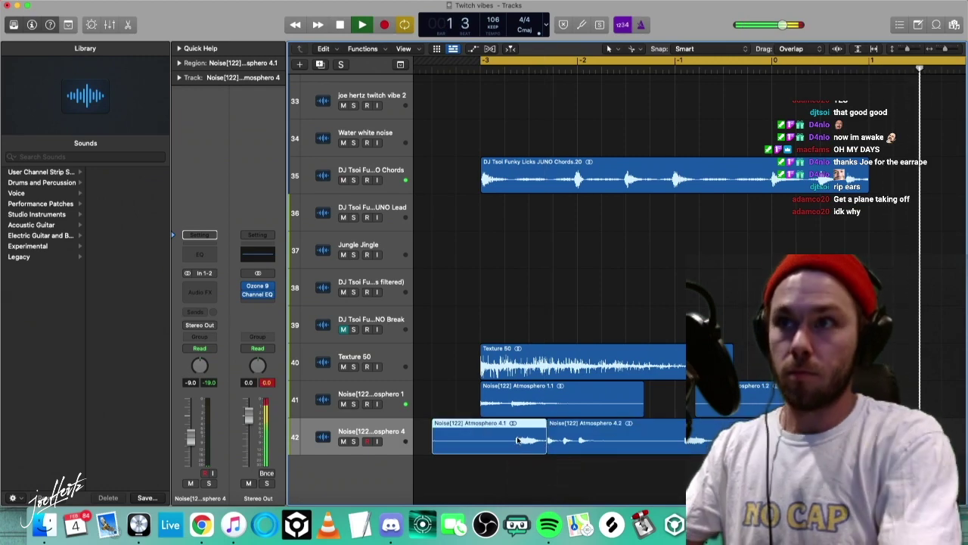
key("Delete")
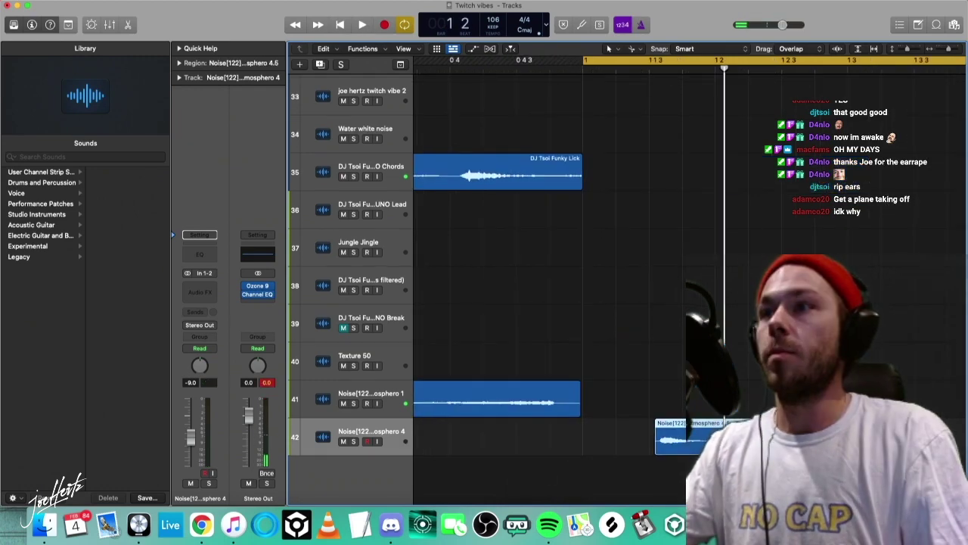
Trim the start of the short Noise[122] Atmosphero 4 hit to the second sixteenth of bar 1 and play it.
left_click_drag(677, 441, 632, 441)
key("super+Right")
key("super+Right")
key("super+Right")
scroll(605, 445, "left", 4)
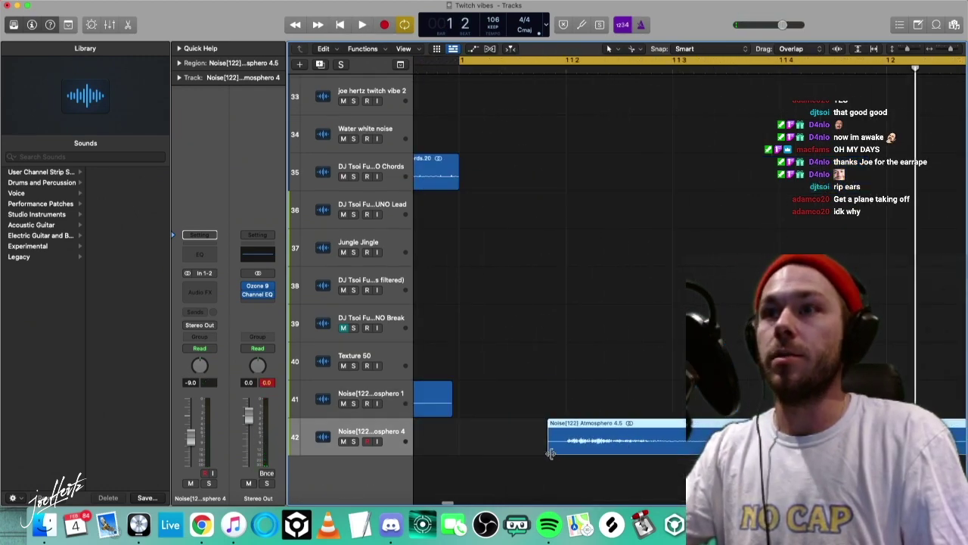
left_click_drag(551, 454, 578, 453)
key("space")
key("super+Left")
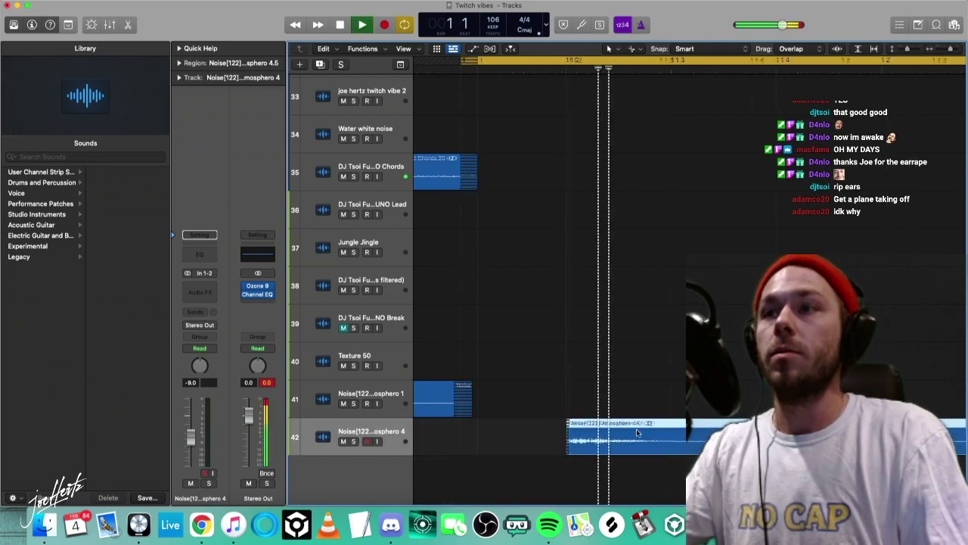
Repeat the Noise[122] Atmosphero 4 hits up to bar 5 and copy the Texture 50 region to bar 1.
scroll(634, 424, "down", 5)
scroll(623, 389, "up", 5)
scroll(656, 379, "down", 8)
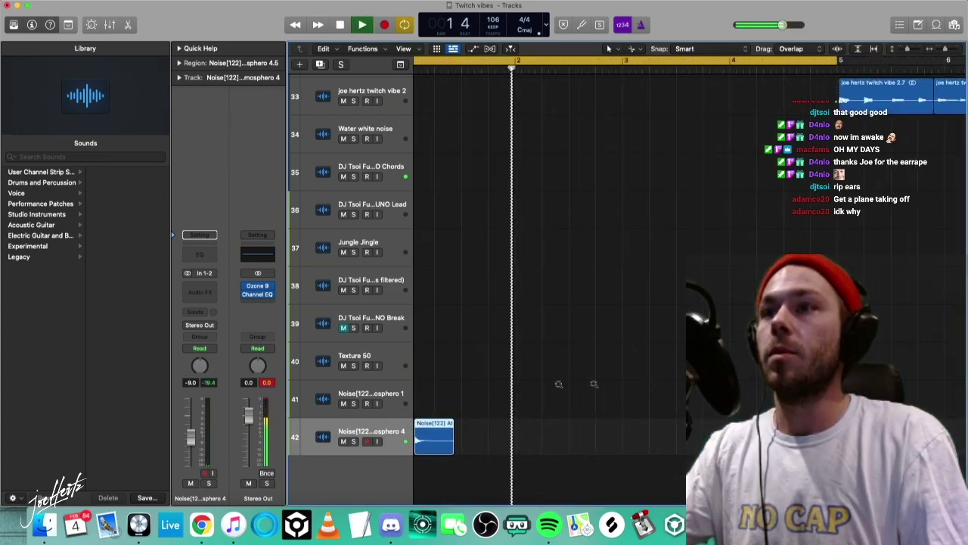
scroll(551, 378, "left", 4)
left_click(538, 368)
key("Return")
left_click_drag(634, 447, 627, 438)
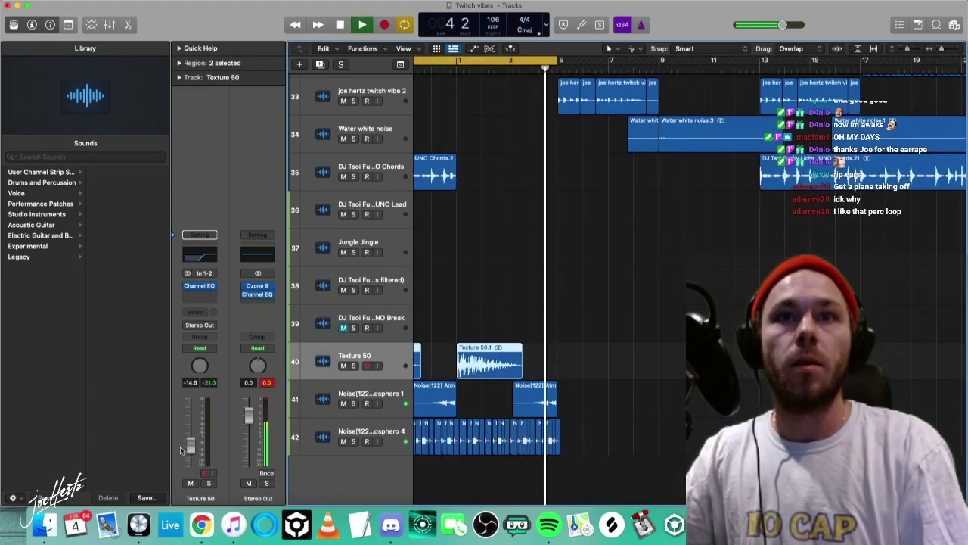
Lower the Texture 50 track's volume to -16.2 dB while the intro plays.
left_click_drag(191, 451, 191, 448)
scroll(504, 296, "left", 5)
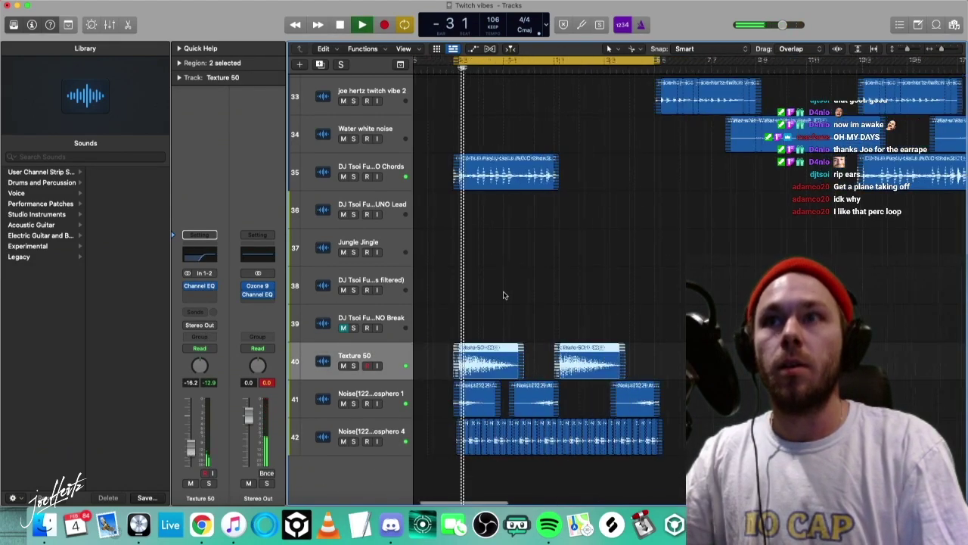
left_click(580, 304)
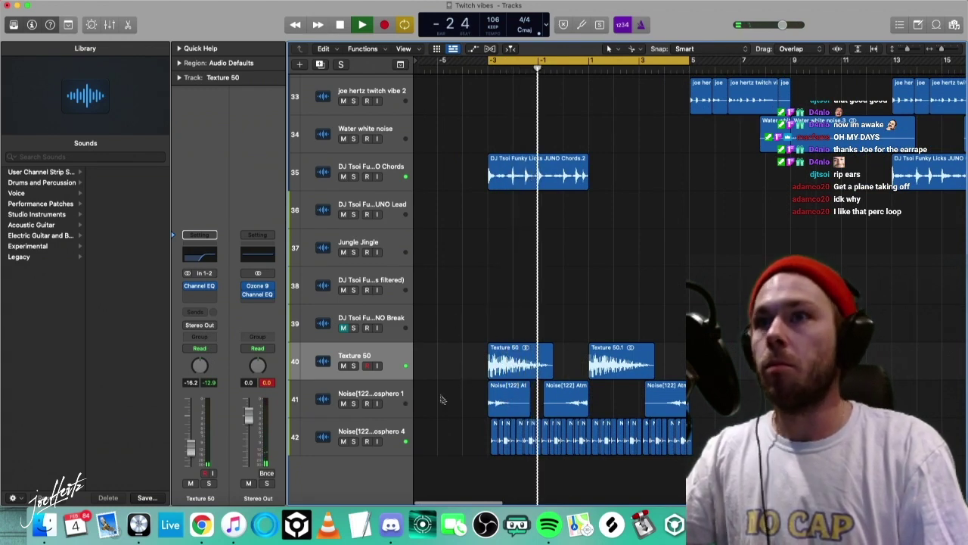
Mute the Noise[122] Atmosphero 4 regions between bars 1 and 5 and play the intro again.
left_click(521, 405)
left_click(564, 407)
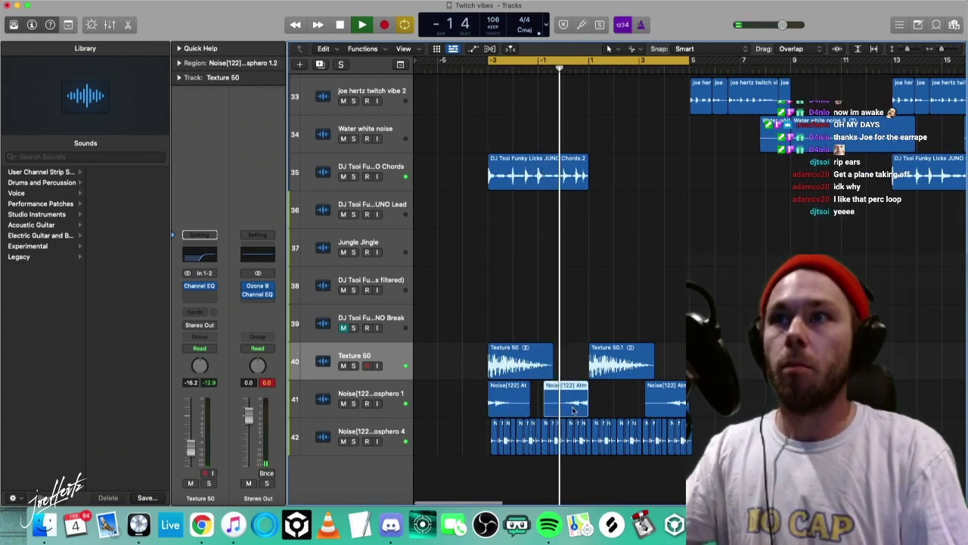
mouse_move(565, 407)
left_mouse_down()
mouse_move(582, 409)
mouse_move(573, 410)
left_mouse_up()
left_click(605, 401)
left_click_drag(715, 429, 596, 432)
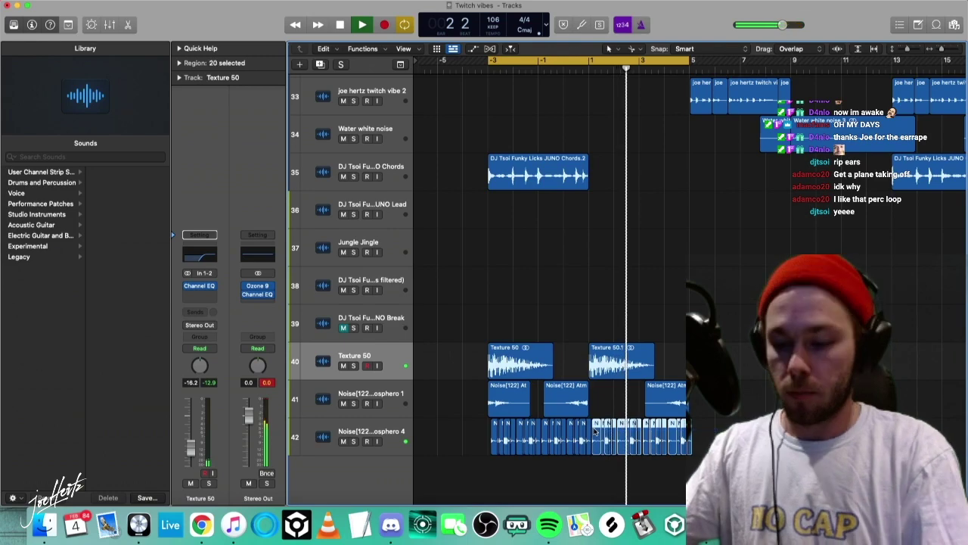
key("ctrl+m")
key("space")
key("space")
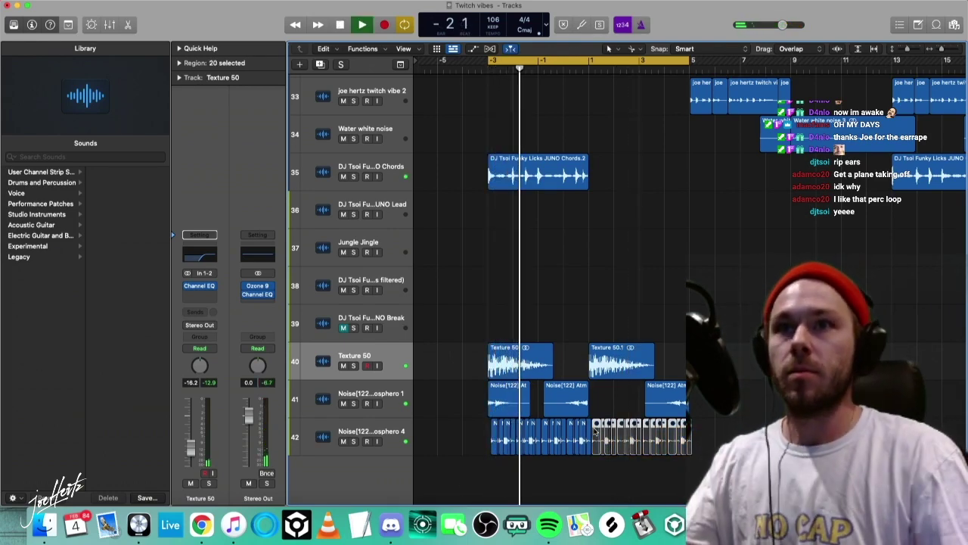
Set the Noise[122] Atmosphero 4 track's volume to -11.8 dB and the Texture 50 track's to -17.8 dB.
left_click(384, 450)
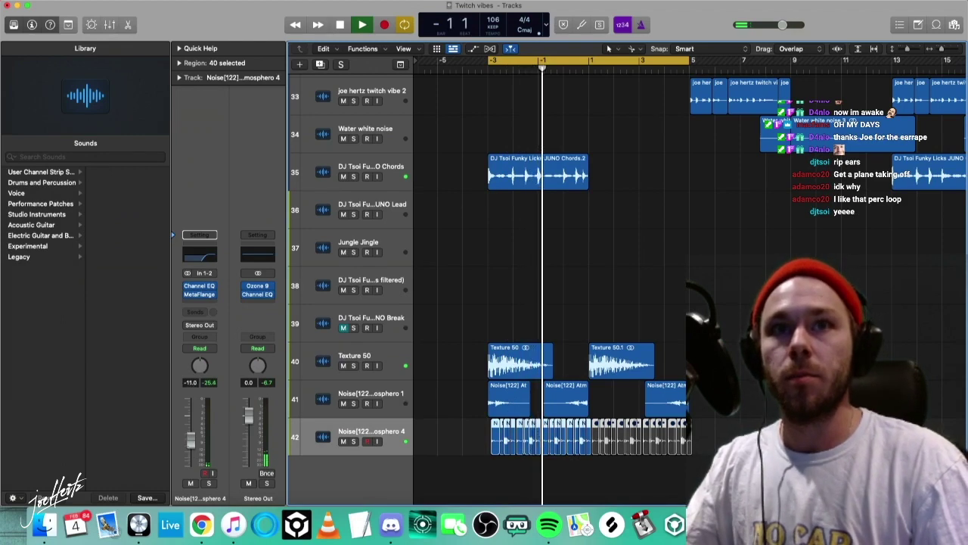
left_click_drag(185, 446, 190, 449)
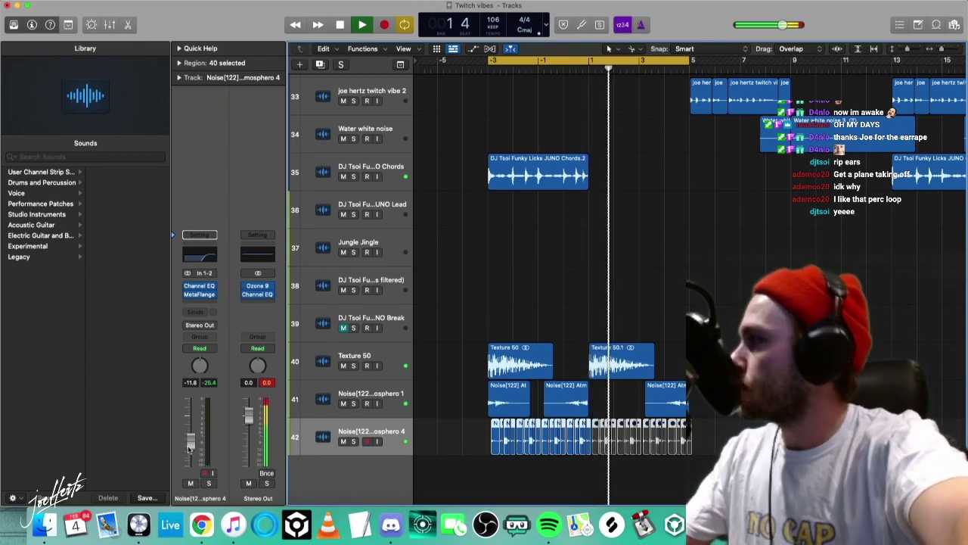
left_click(367, 358)
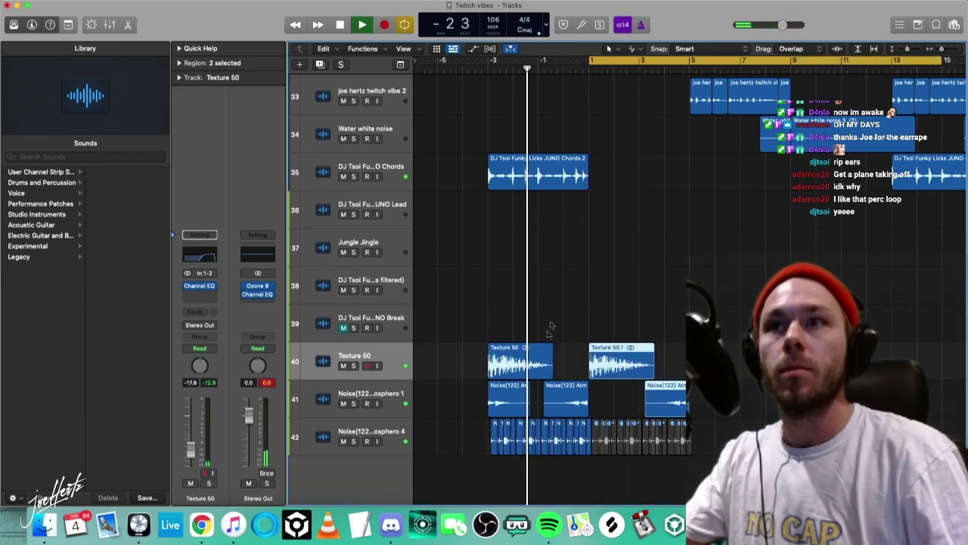
left_click(549, 331)
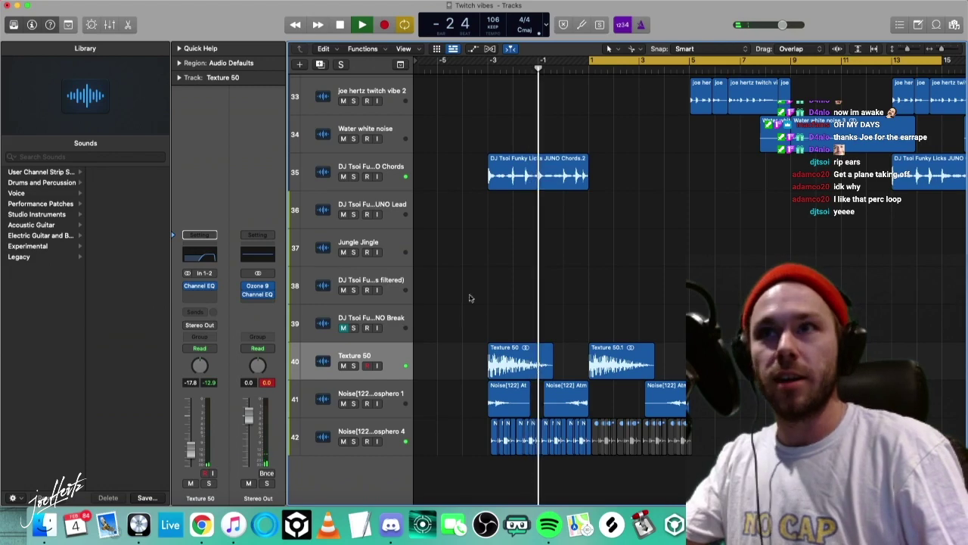
Route the outputs of the Texture 50 and Noise[122] Atmosphero tracks to Bus 21, feeding Aux 9 with Trackspace.
left_click(359, 357)
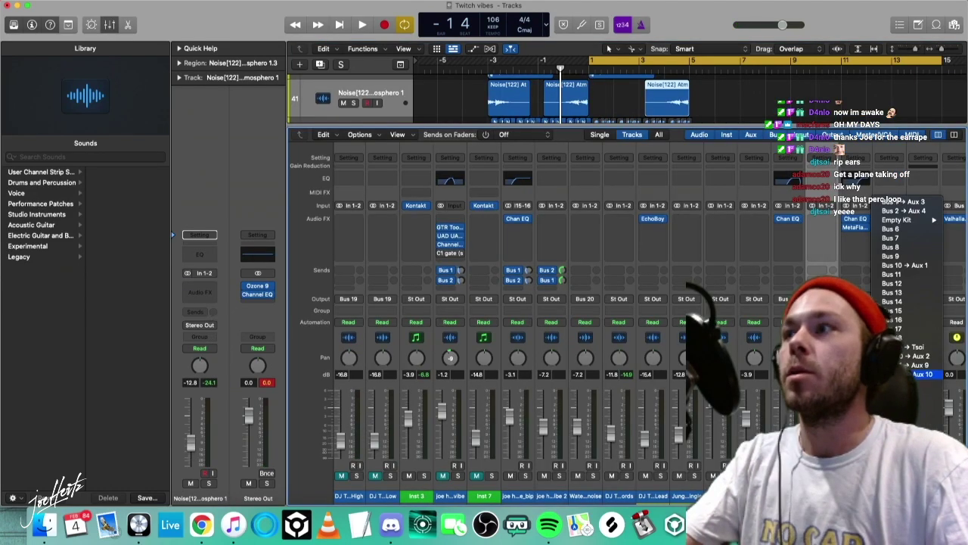
left_click(923, 374)
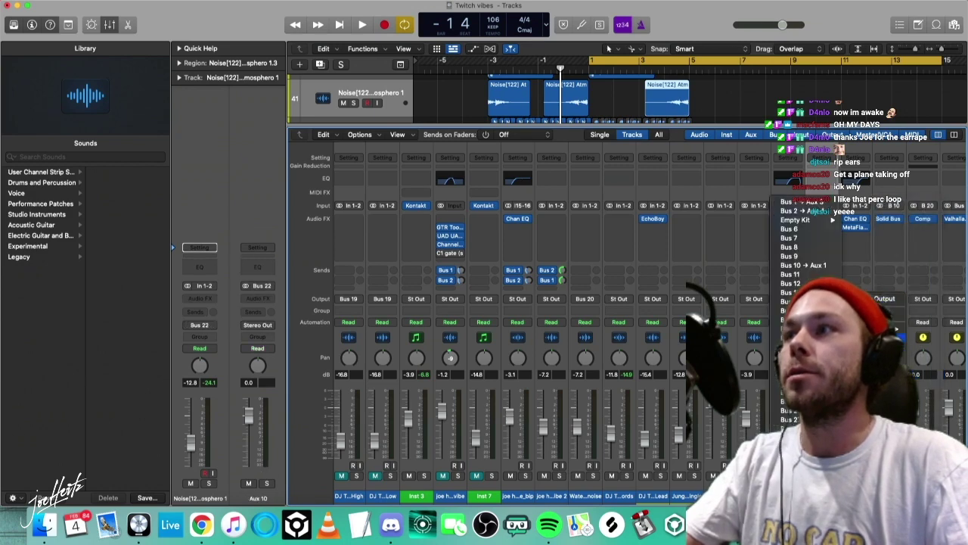
key("Up")
key("x")
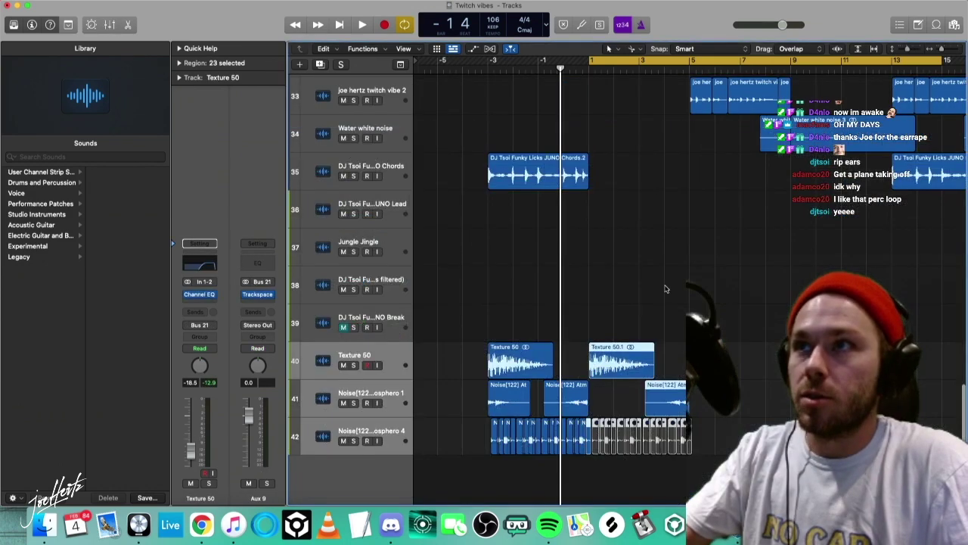
Play the section and lower the Texture 50 track's volume to -22.0 dB.
key("space")
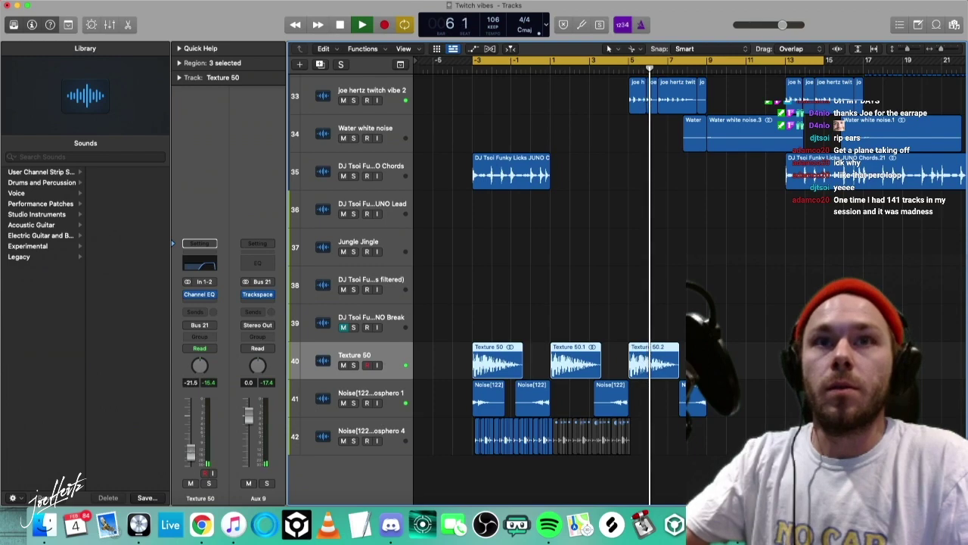
left_click_drag(193, 451, 194, 455)
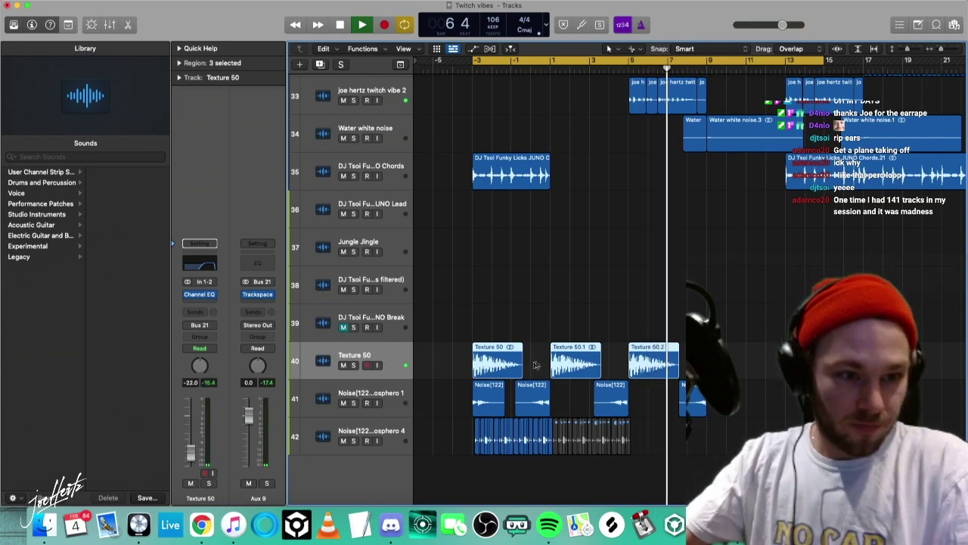
Copy the Texture 50 and Noise[122] Atmosphero 1 and 4 regions from bars -3 to 9 so the copies start at bar 9.
scroll(537, 364, "right", 1)
left_click(593, 311)
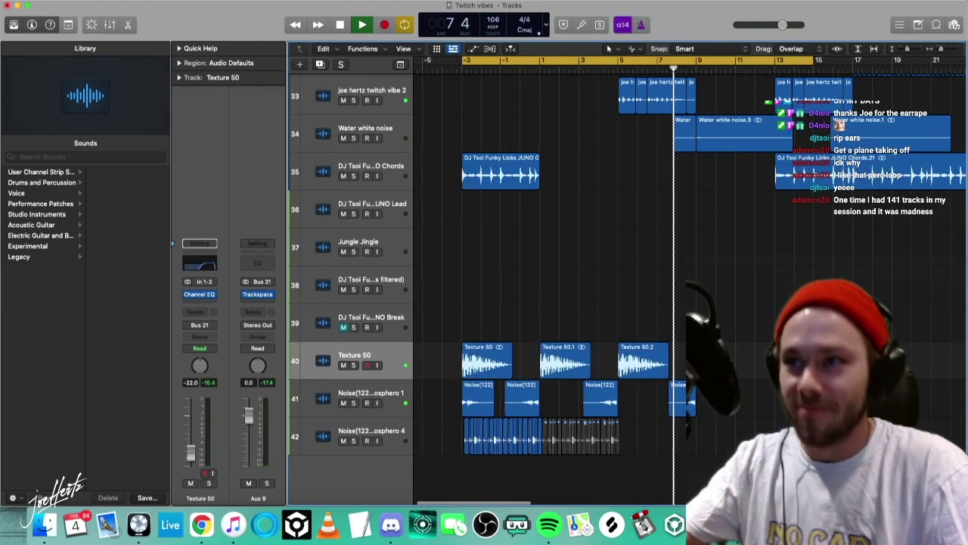
left_click_drag(726, 436, 431, 355)
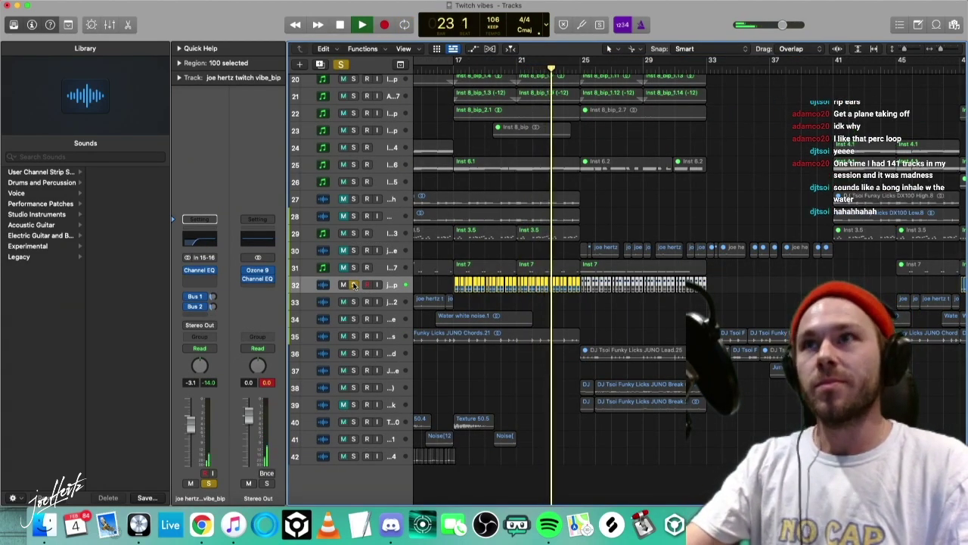
Turn off solo on the twitch vibe_bip track (track 32) and delete its regions between bars 25 and 33.
left_click(353, 284)
left_click(437, 286)
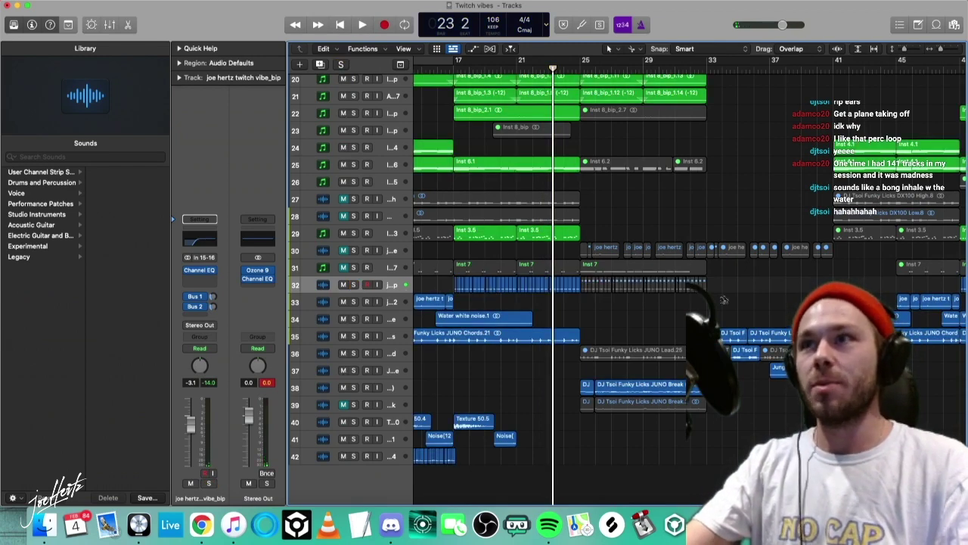
key("Delete")
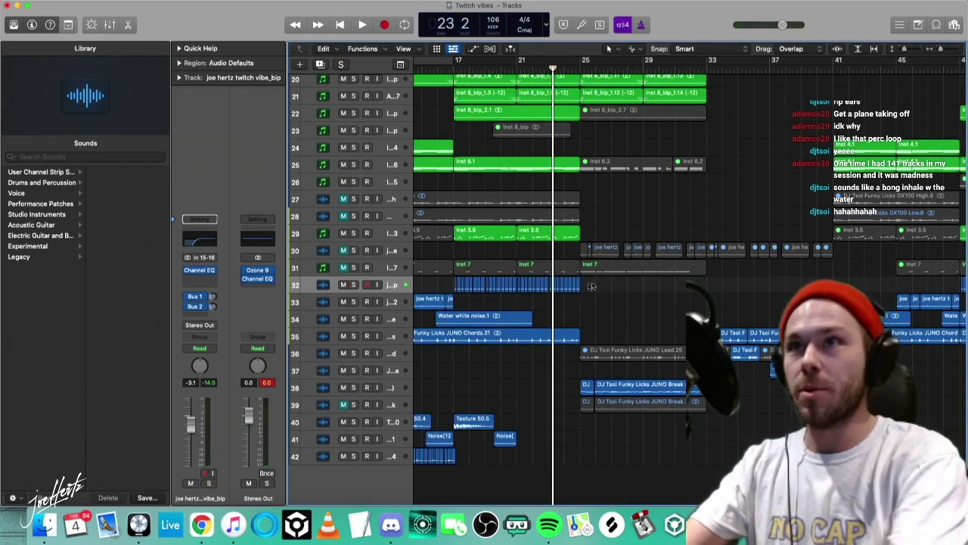
Mute the twitch vibe_bip regions between bars 17 and 25 and play from about bar 15.
scroll(605, 287, "left", 3)
left_click_drag(704, 286, 482, 282)
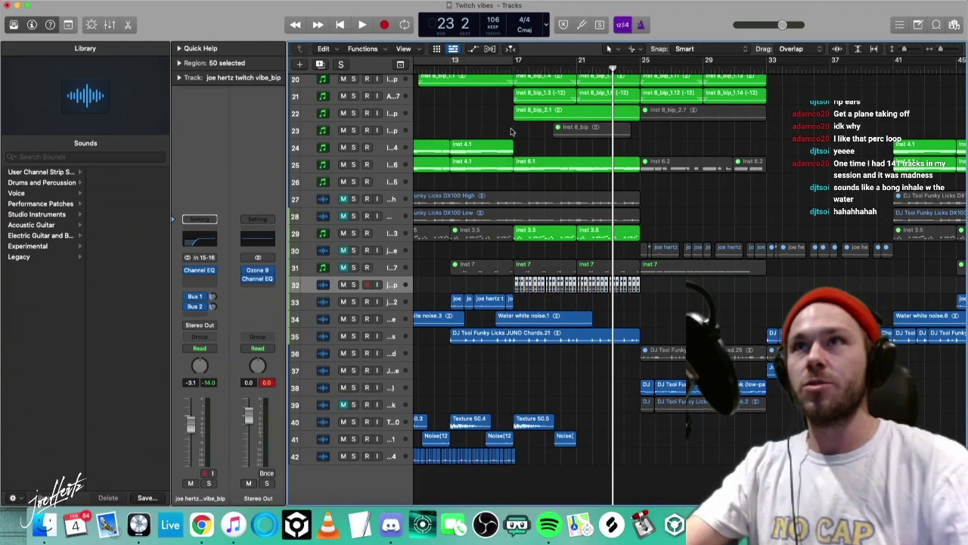
left_click(483, 67)
key("space")
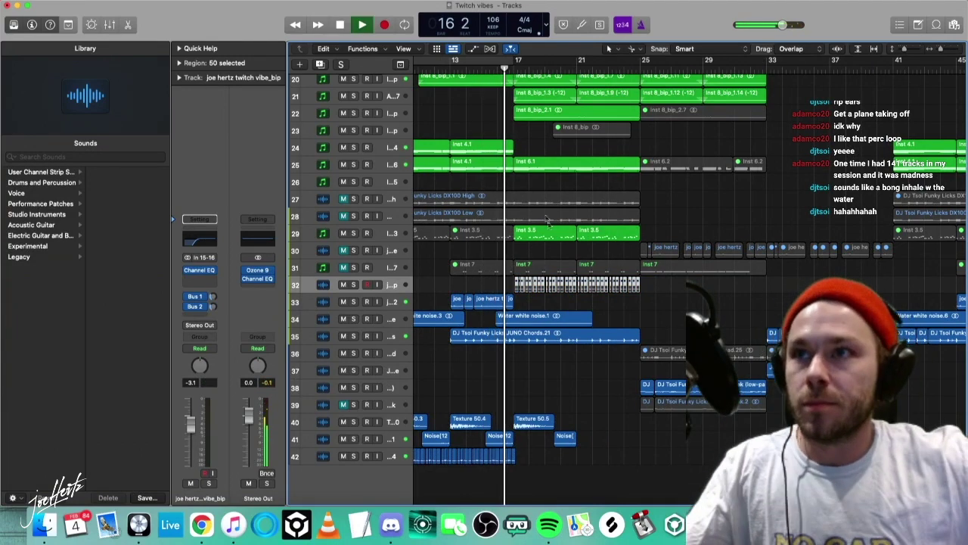
Move the last Noise[122] Atmosphero 1 region four bars later, to bar 23.
left_click(587, 415)
left_click_drag(568, 436, 629, 436)
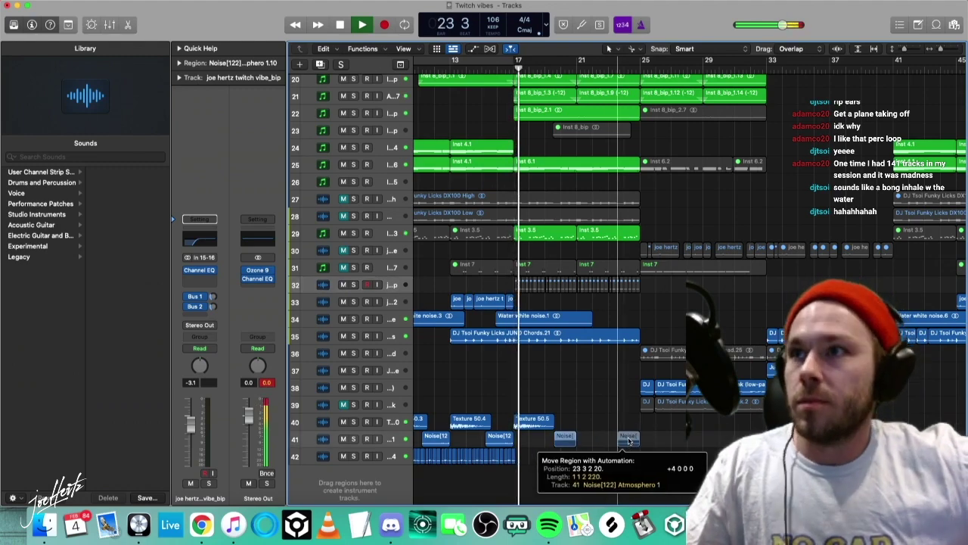
left_click(628, 418)
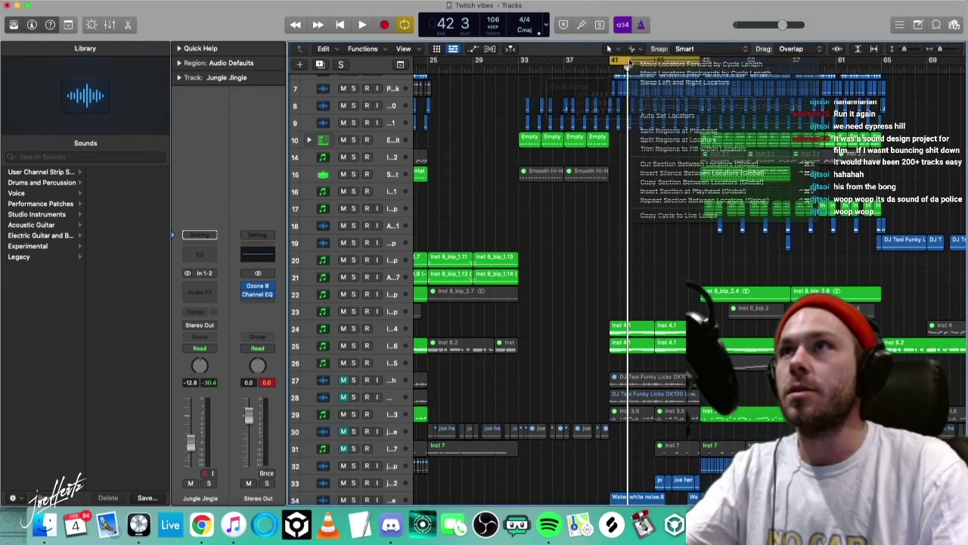
Swap the left and right locators of the bars 41 to 49 cycle and play from just before bar 41.
left_click(665, 82)
left_click(587, 71)
key("space")
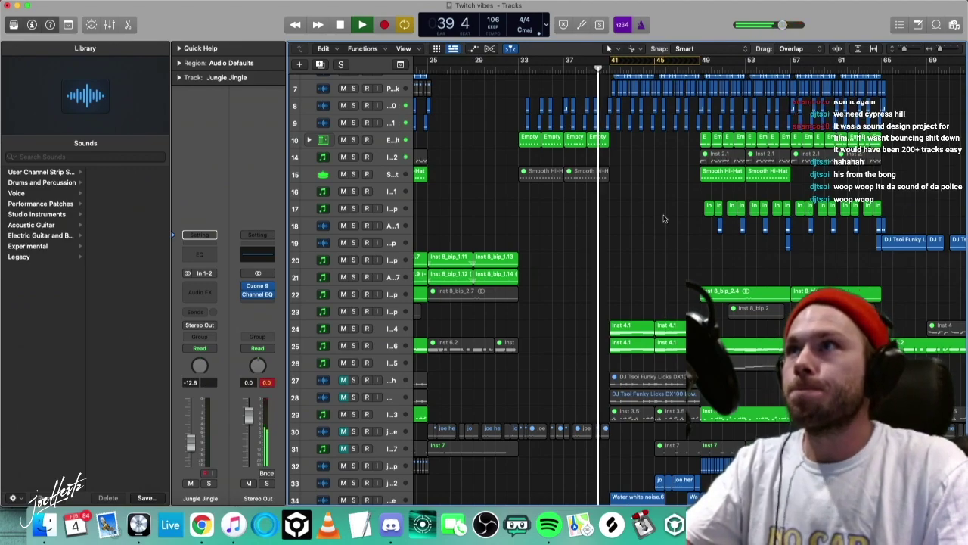
Cut the section between the locators at bars 41 and 49 globally from the arrangement.
scroll(678, 229, "down", 2)
scroll(717, 309, "up", 2)
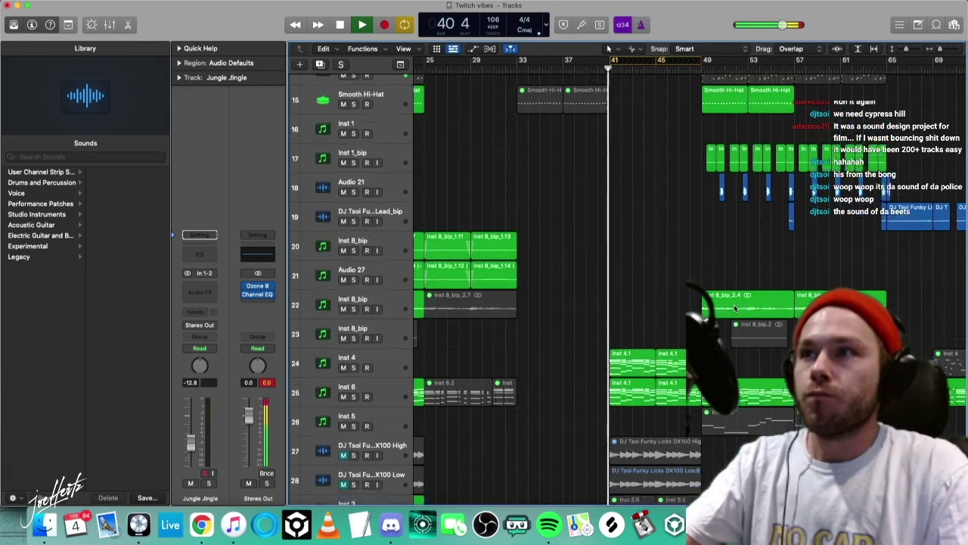
key("shift+period")
scroll(681, 333, "up", 5)
scroll(677, 337, "down", 2)
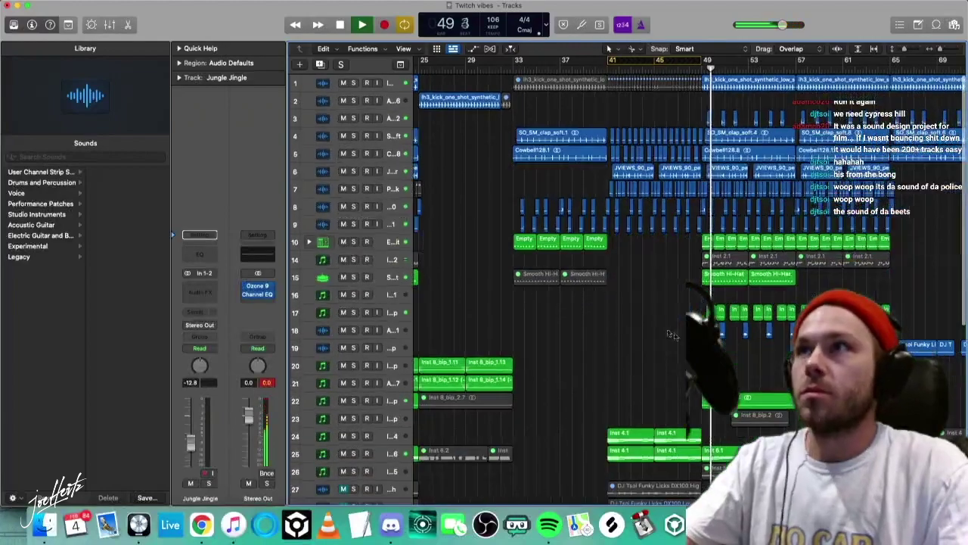
scroll(671, 293, "right", 3)
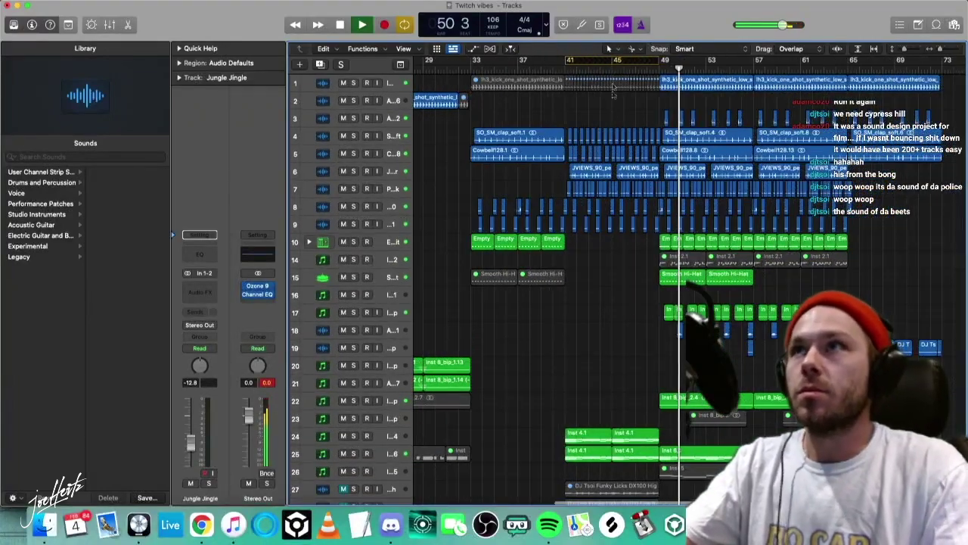
right_click(611, 59)
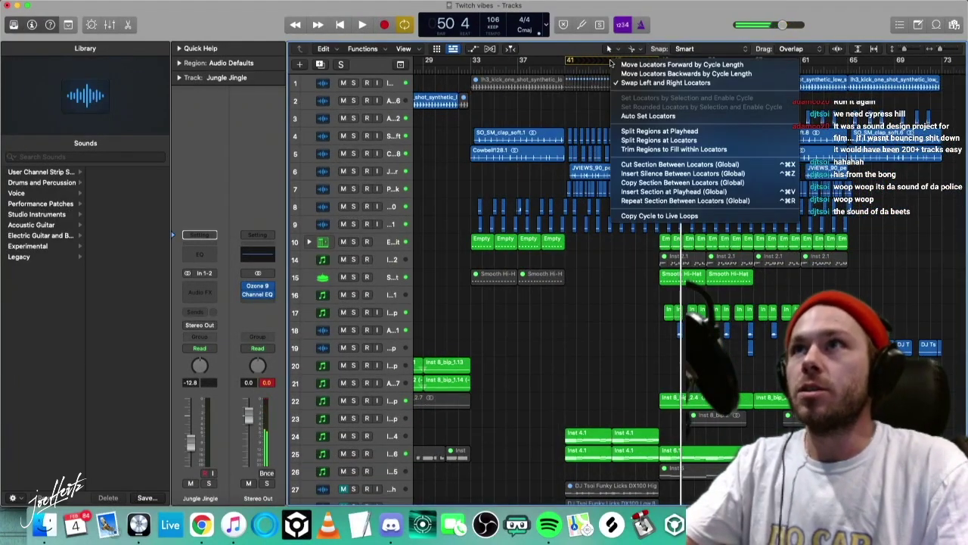
left_click(637, 165)
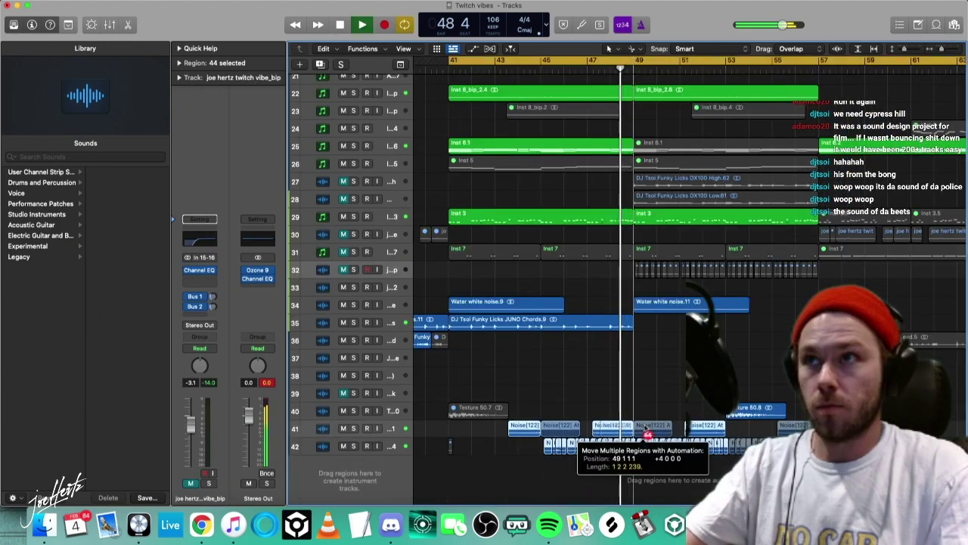
Move the selected Noise[122] Atmosphero regions four bars later and unmute the twitch vibe_bip track and its regions from bars 49 to 57.
left_click_drag(649, 433, 646, 429)
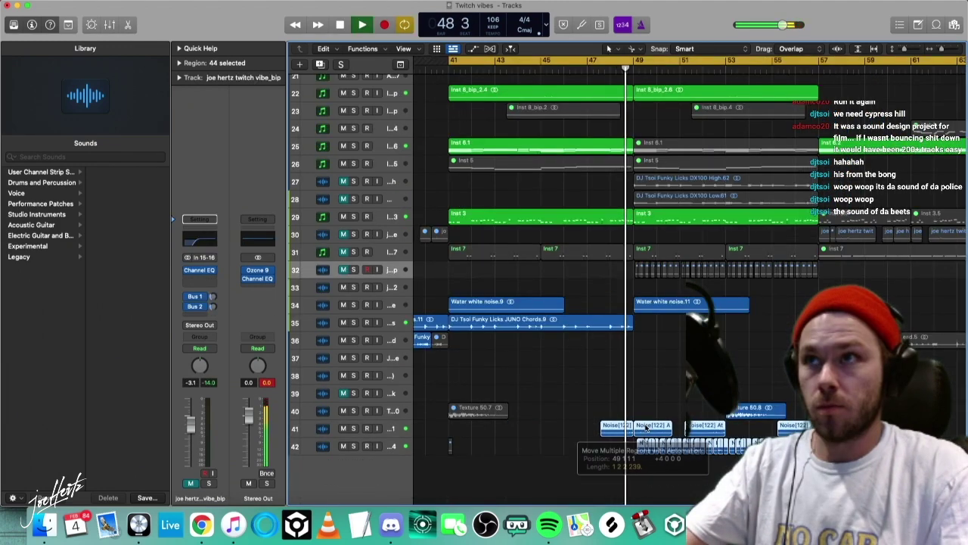
left_click_drag(593, 274, 802, 281)
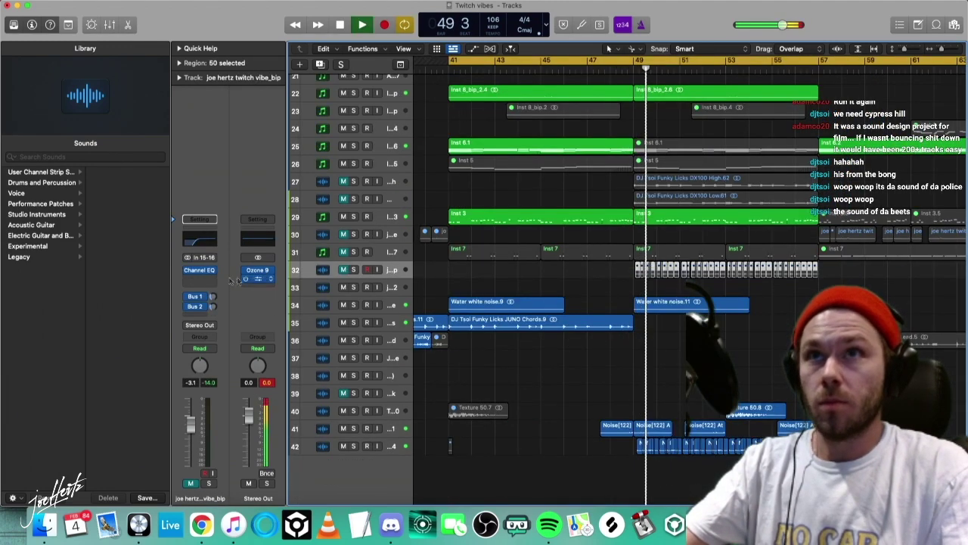
key("space")
key("super+Left")
key("super+Left")
key("super+Left")
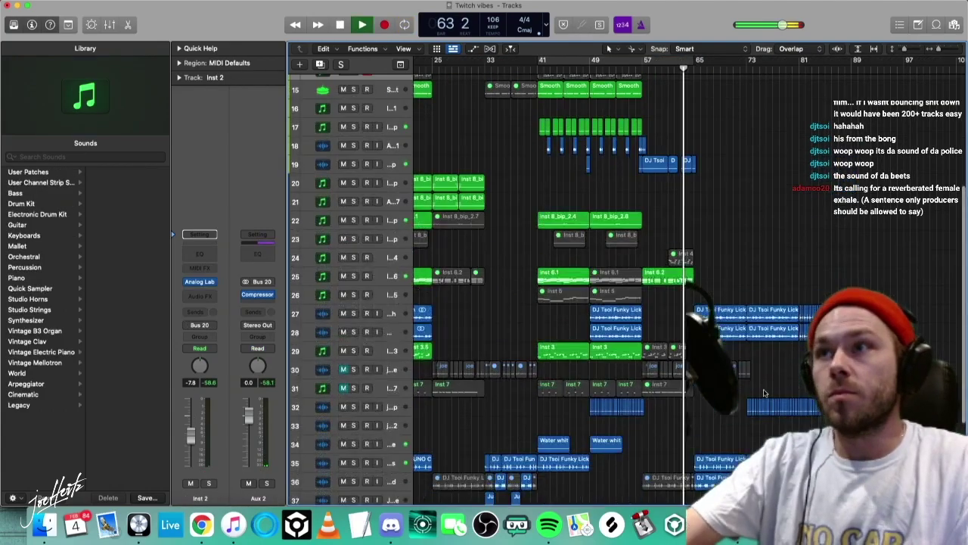
Mute the DX100 High and Low regions from bar 65 onward and the twitch vibe_bip regions from bar 89 onward.
left_click_drag(715, 277, 856, 333)
scroll(802, 338, "up", 5)
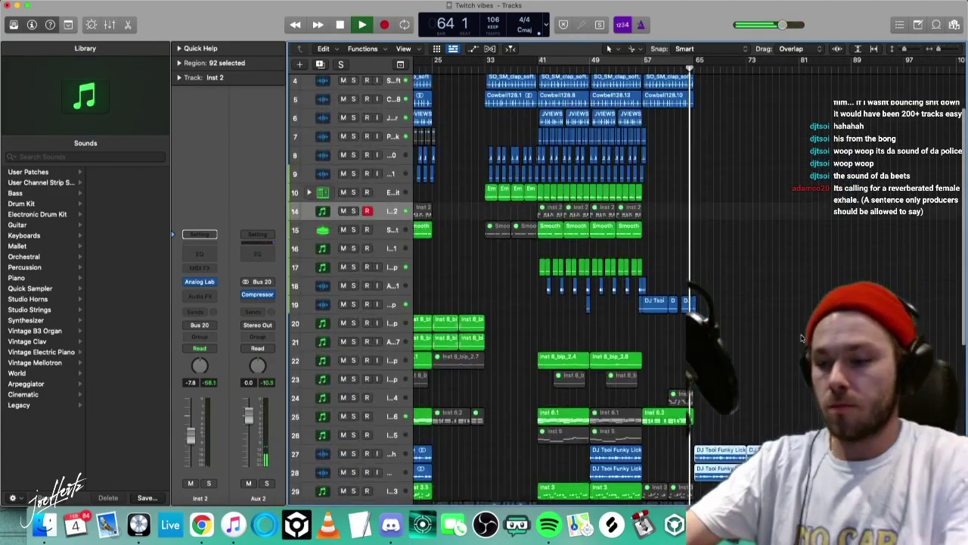
key("super+Up")
key("super+Up")
key("super+Up")
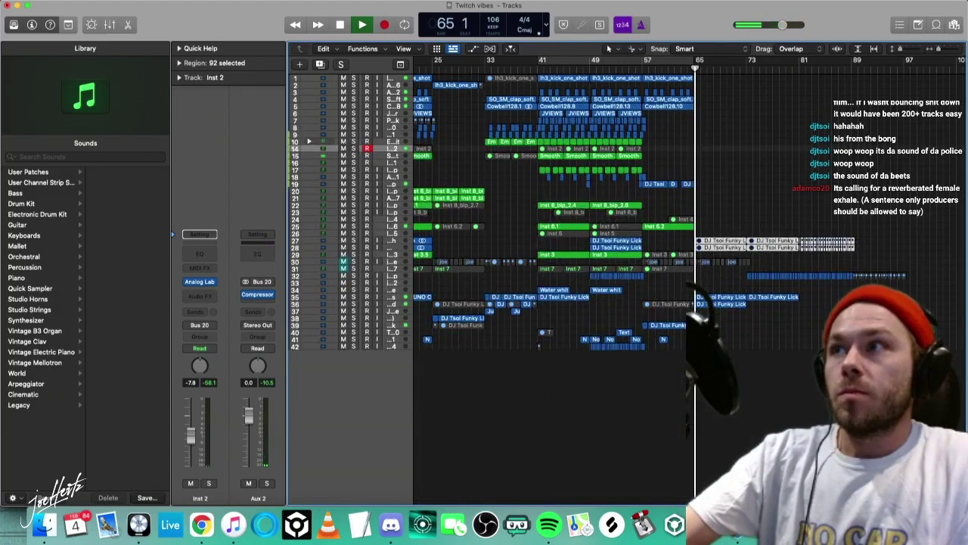
left_click_drag(915, 330, 813, 295)
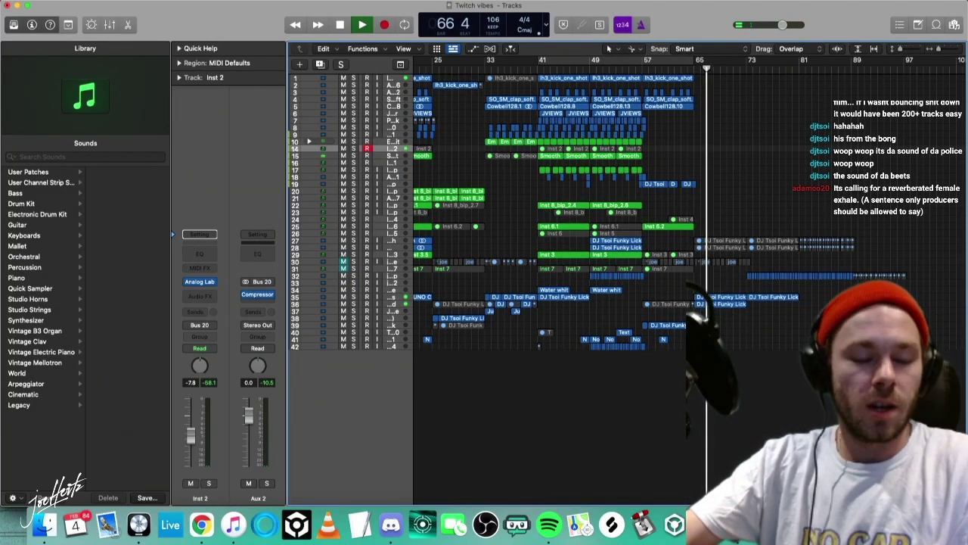
Stop playback and delete the JUNO Chords region that starts at bar 73.
key("space")
left_click(758, 296)
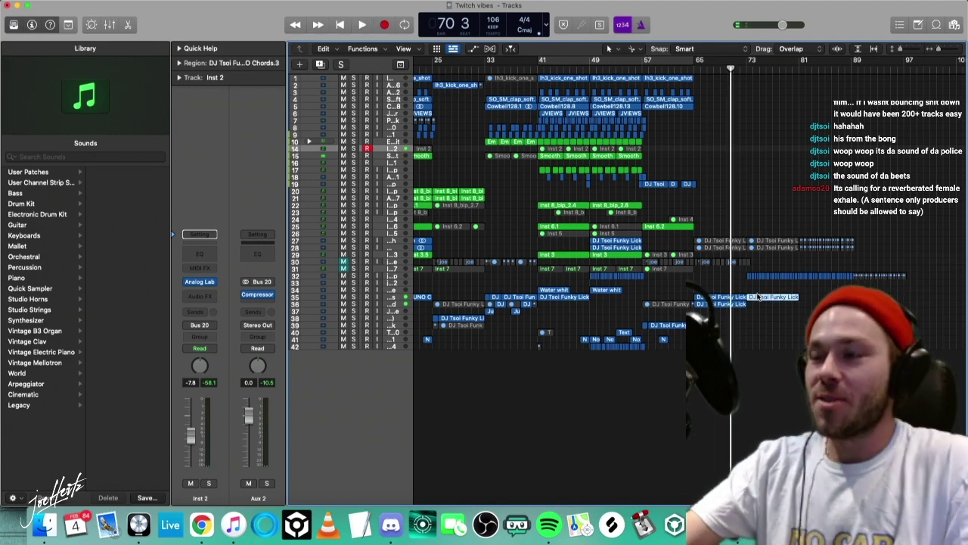
key("Delete")
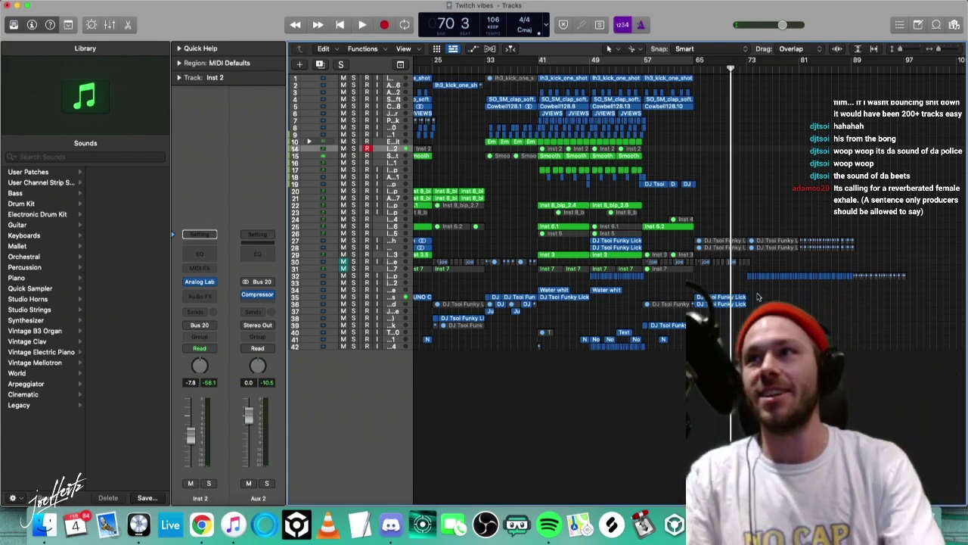
Return to the start of the arrangement, enable the cycle from bar -3 and play the intro.
scroll(756, 297, "up", 3)
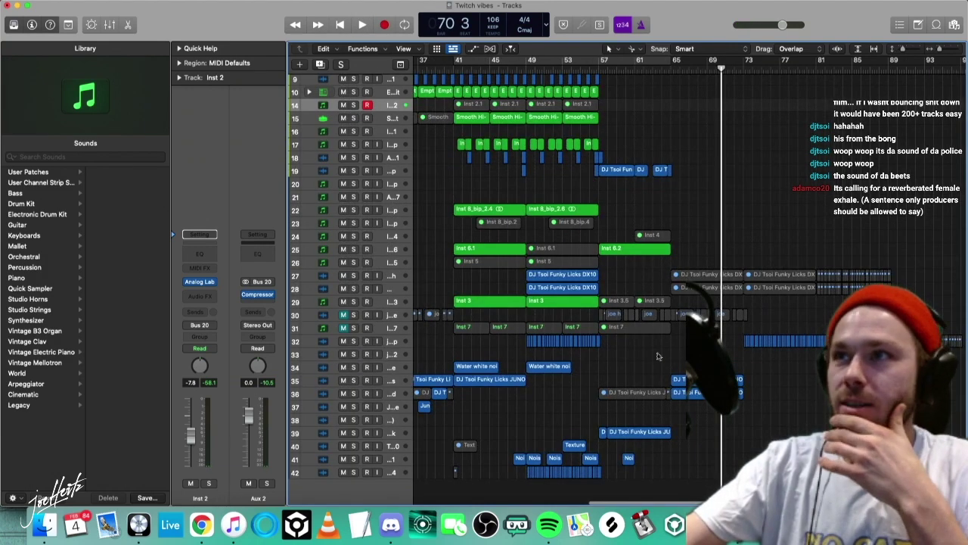
scroll(664, 300, "up", 4)
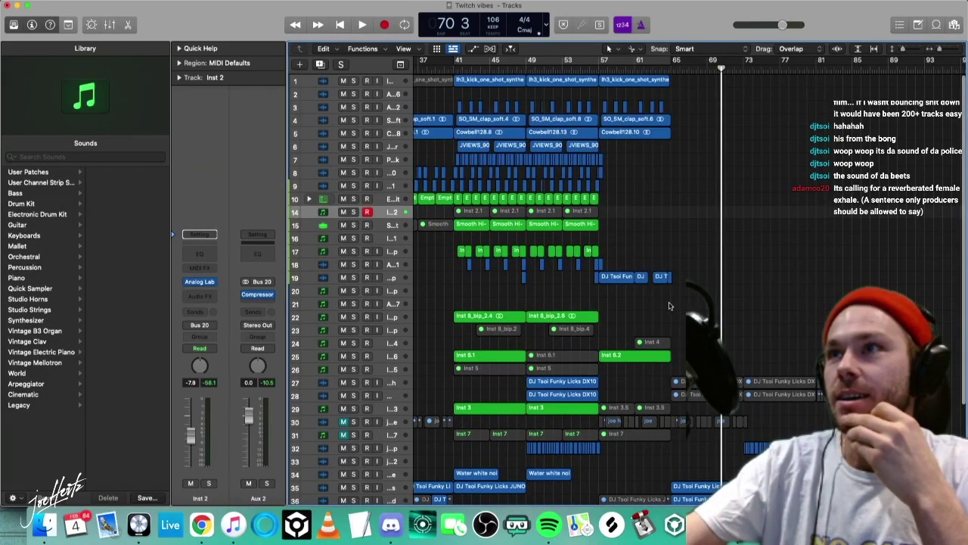
scroll(668, 306, "left", 10)
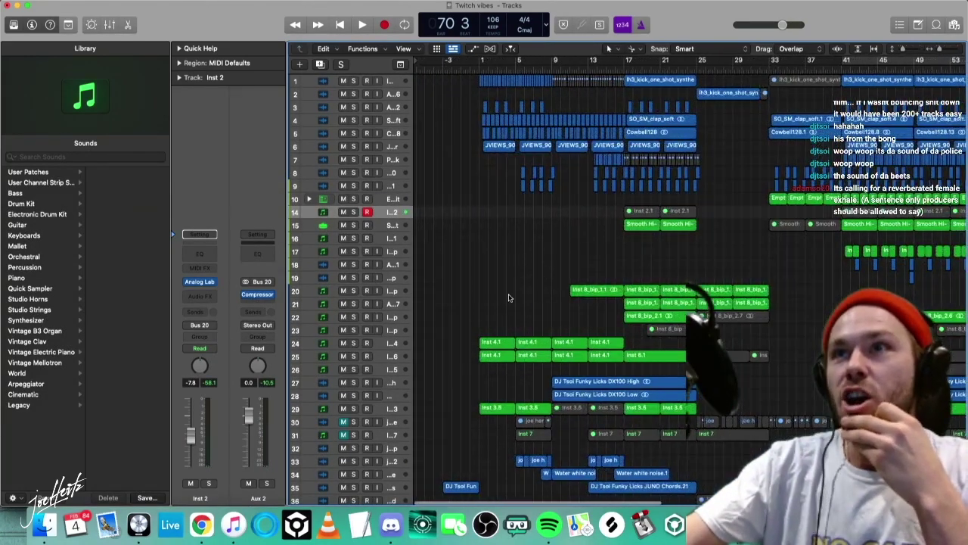
key("Return")
scroll(468, 272, "down", 4)
left_click_drag(463, 61, 456, 60)
key("c")
key("c")
key("space")
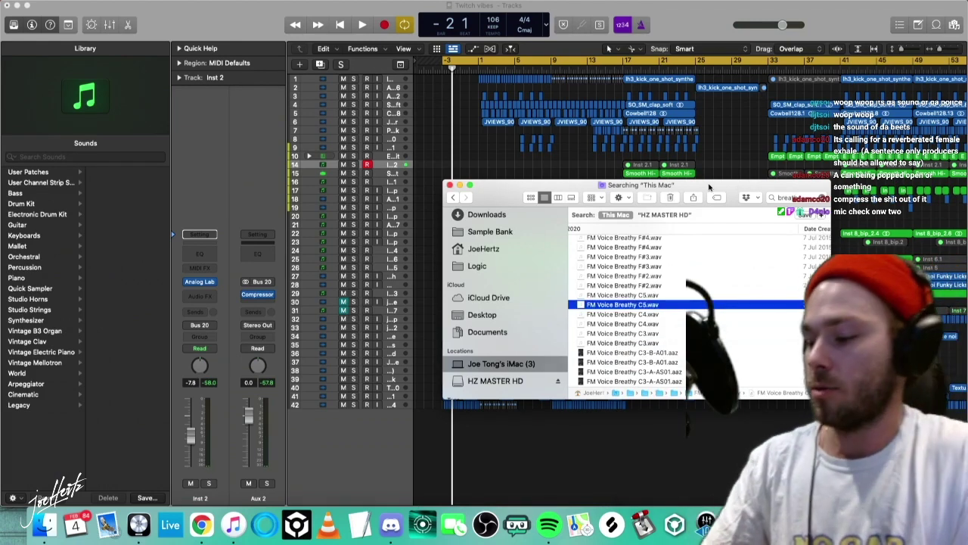
Preview FM Voice Breathy C2.wav and a further breath sample in the Finder search results.
scroll(640, 302, "down", 3)
left_click(640, 301)
key("space")
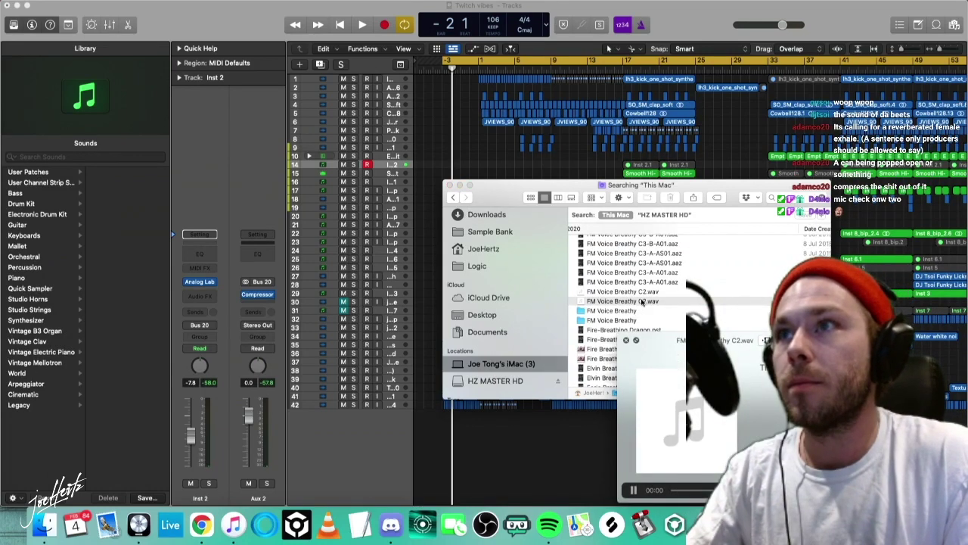
key("space")
scroll(642, 303, "down", 10)
left_click(643, 326)
key("space")
key("space")
Preview Breath RnB A.wav and neighbouring breath samples, and place Breath TenYearsOff on a new track at bar 1.
scroll(643, 312, "down", 5)
left_click(633, 305)
key("space")
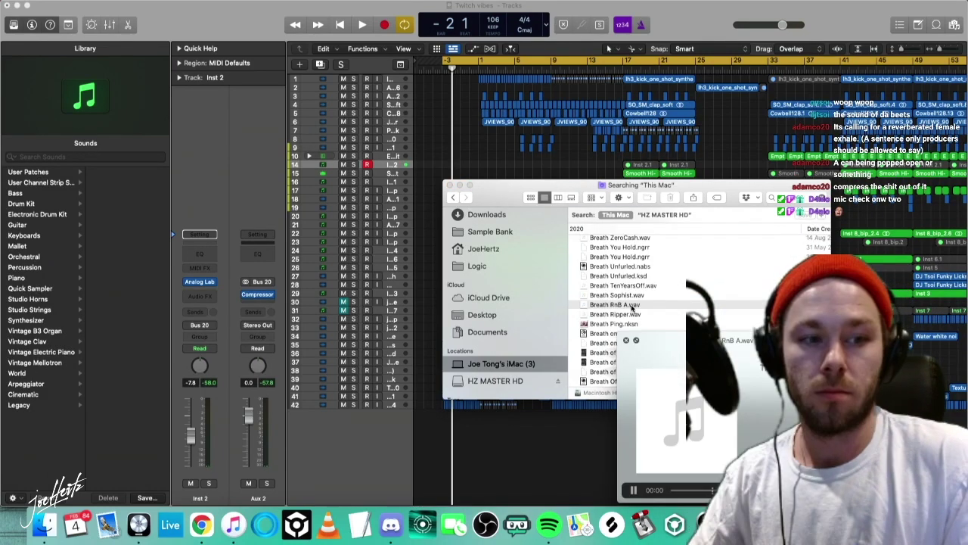
key("Down")
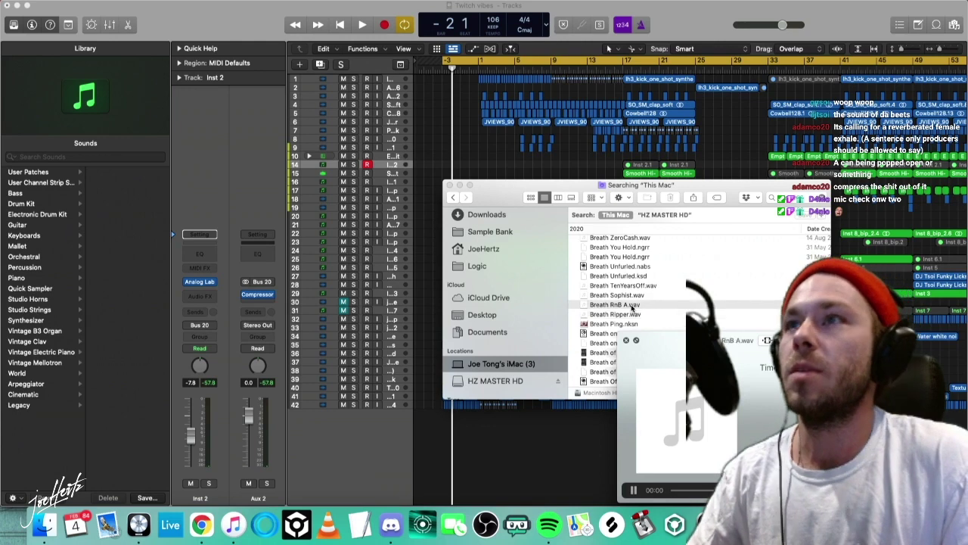
key("Up")
key("Up")
key("space")
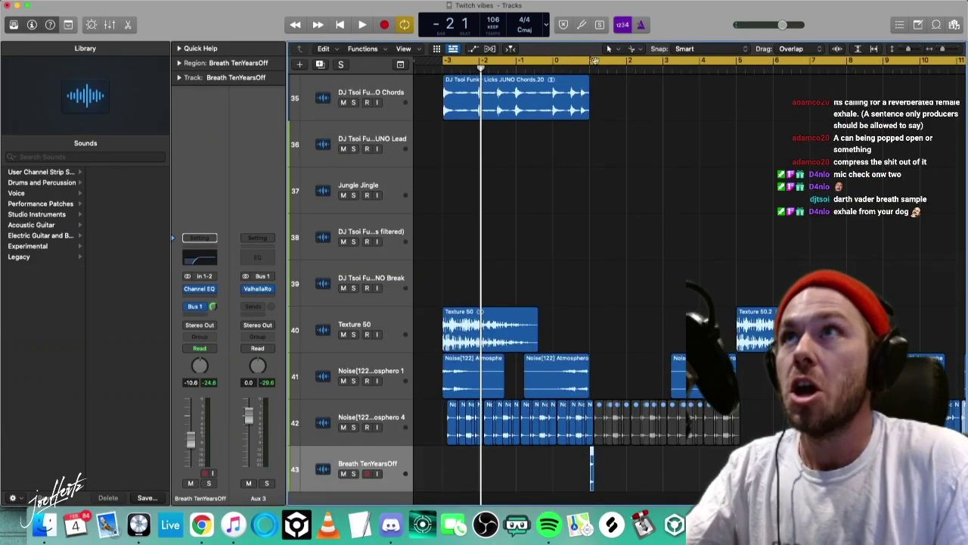
Set the cycle range to bars 1 to 5 and play the breath sample in context.
left_click_drag(595, 60, 773, 62)
key("space")
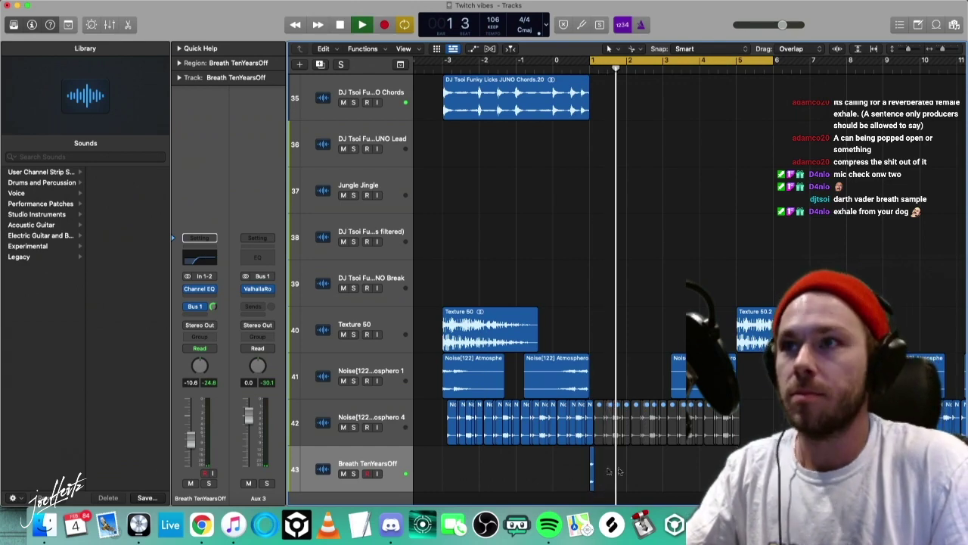
left_click_drag(772, 64, 738, 62)
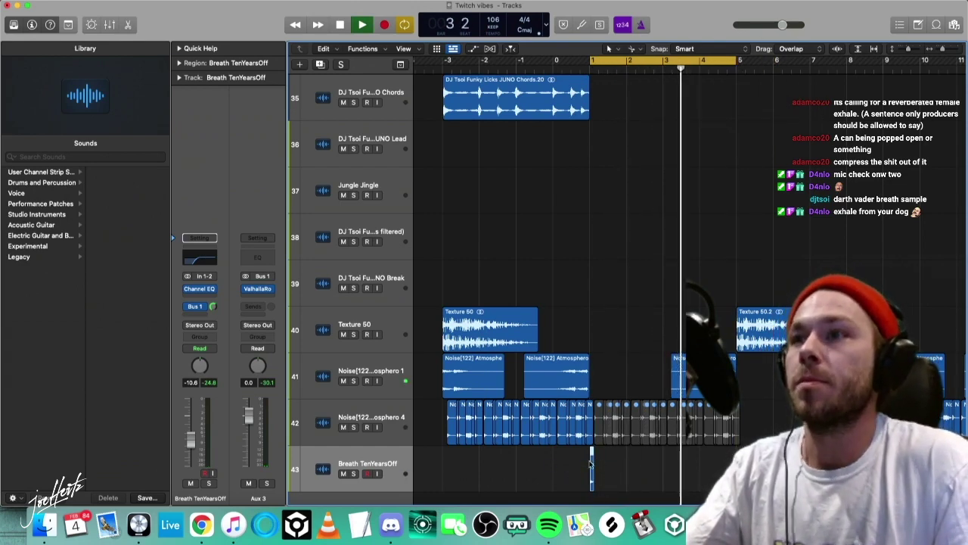
Shift the Breath TenYearsOff region slightly later, just after bar 1, and play it again.
key("super+Right")
key("super+Right")
key("super+Right")
left_click_drag(600, 459, 621, 458)
scroll(681, 469, "down", 5)
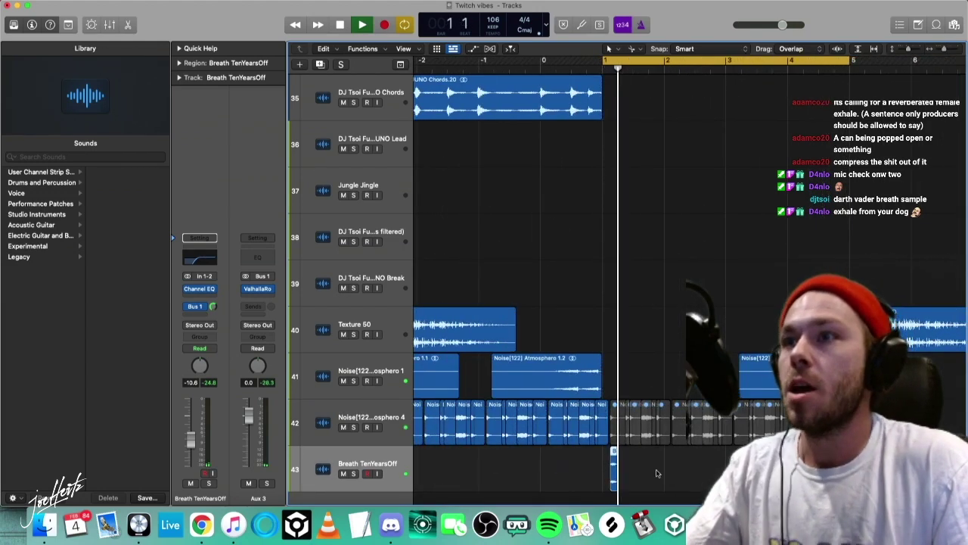
left_click(691, 473)
key("space")
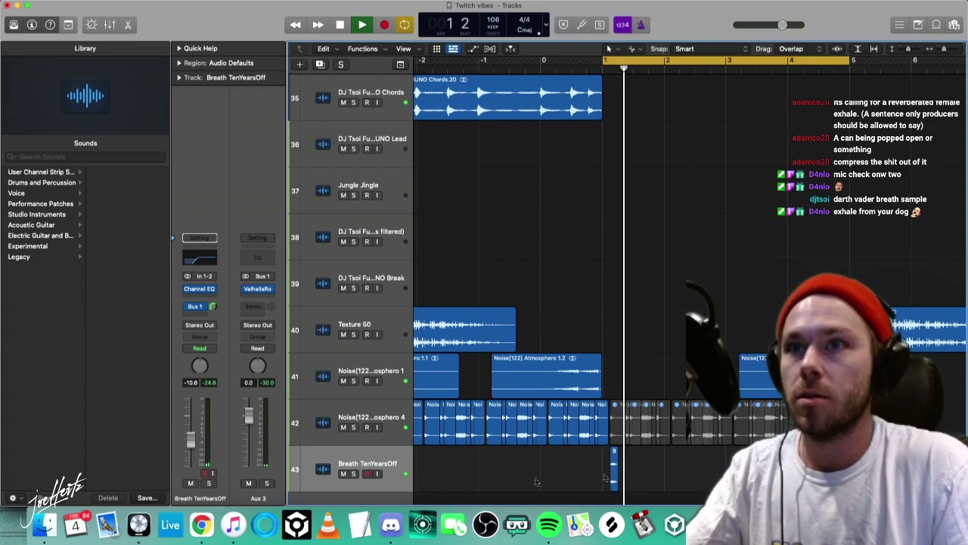
Insert the EchoBoy delay on the Breath TenYearsOff track and adjust its echo mode during playback.
left_click(383, 463)
key("space")
left_click(210, 298)
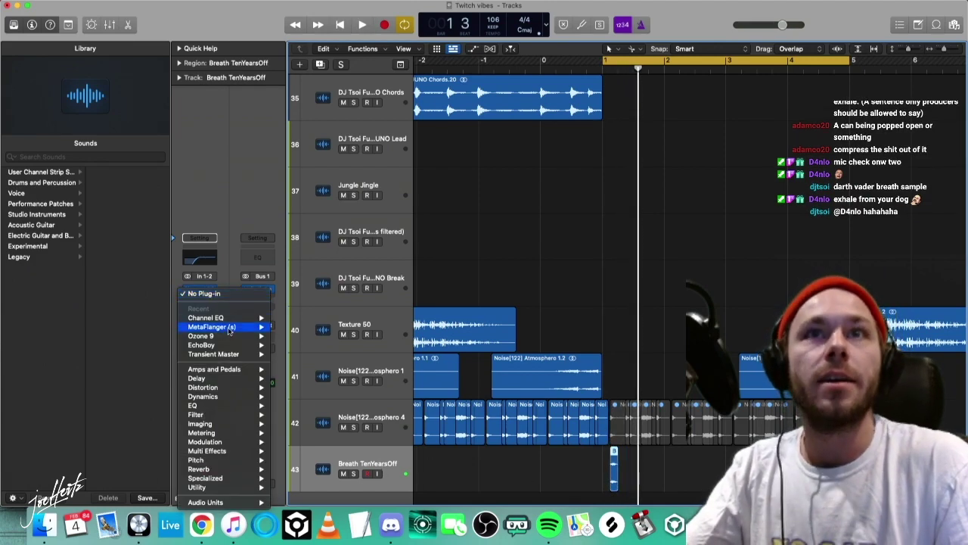
left_click(312, 345)
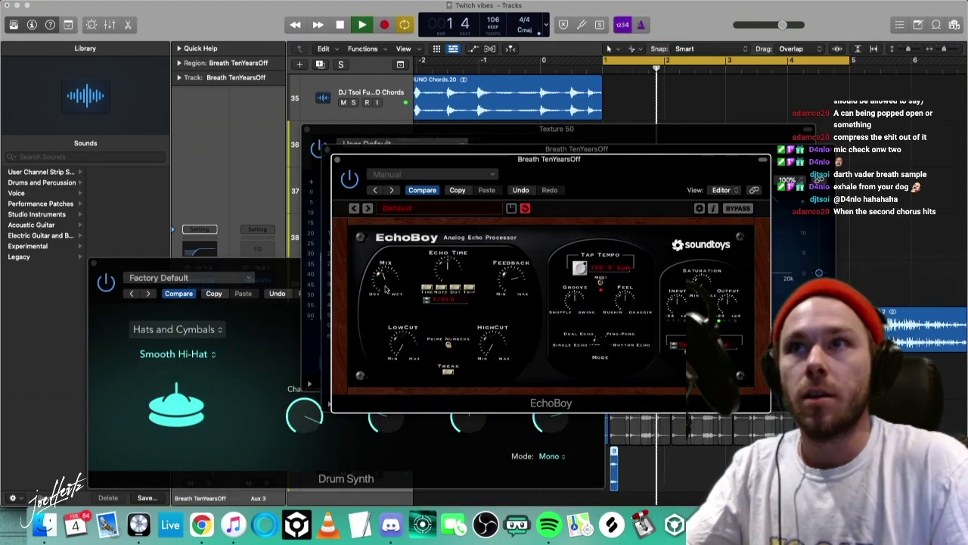
left_click_drag(597, 345, 603, 335)
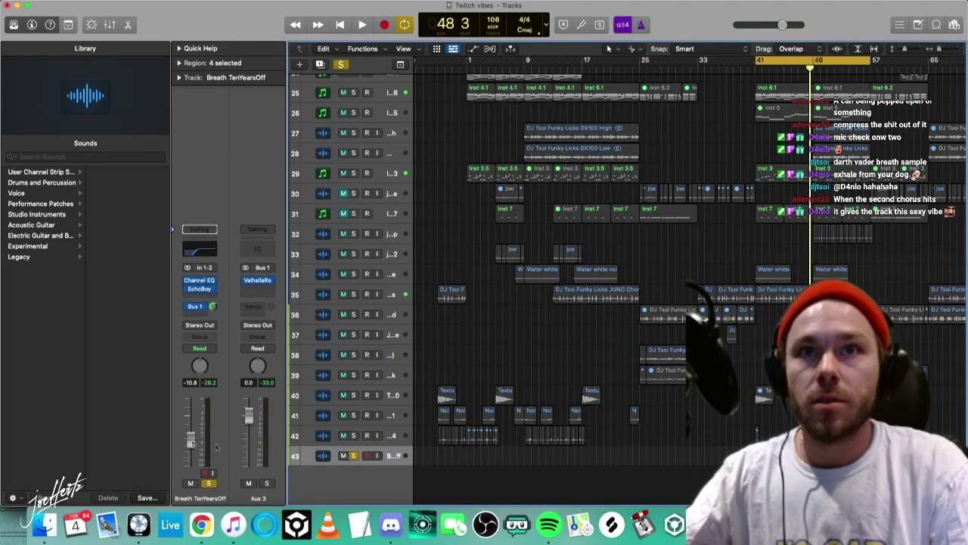
Bounce the four selected Breath TenYearsOff regions from bar 41 in place onto a new track.
scroll(757, 434, "up", 10)
right_click(760, 434)
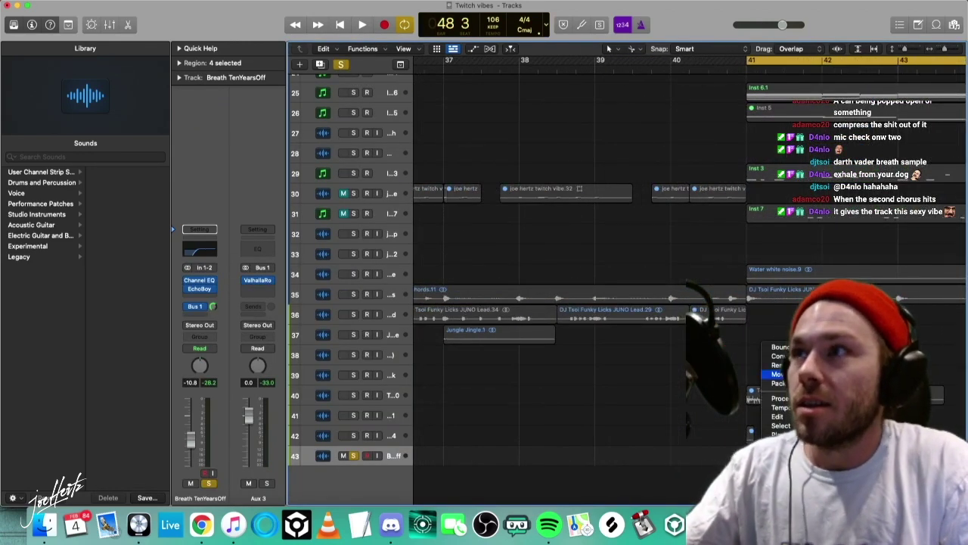
left_click(696, 317)
key("Return")
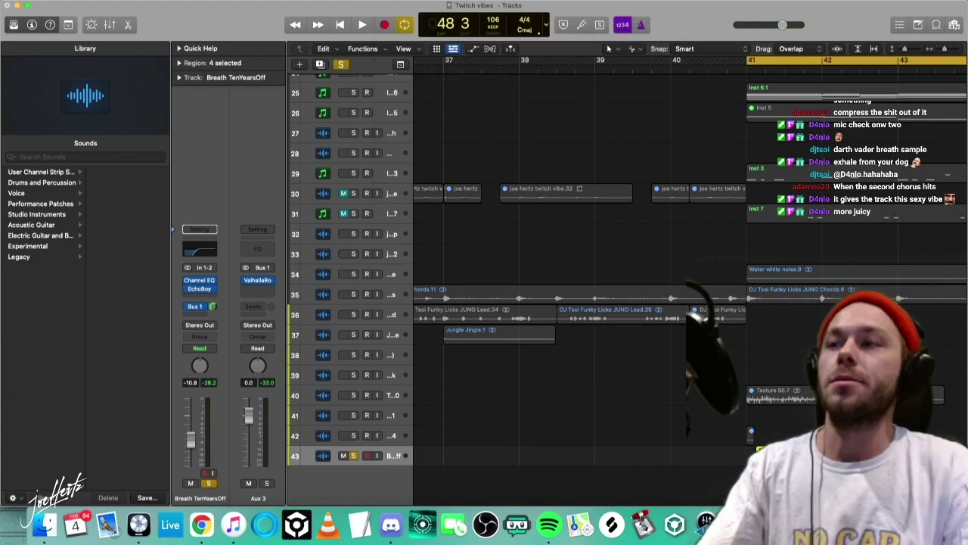
scroll(608, 460, "down", 5)
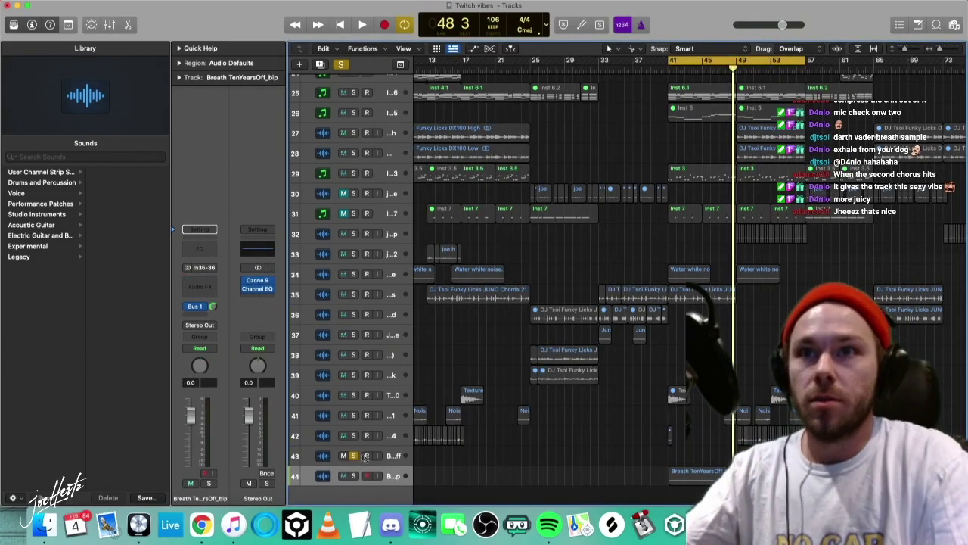
Turn off solo on the original breath track and play the bounced breath track in context.
left_click(354, 457)
left_click(394, 456)
left_click(394, 476)
key("space")
scroll(641, 443, "up", 5)
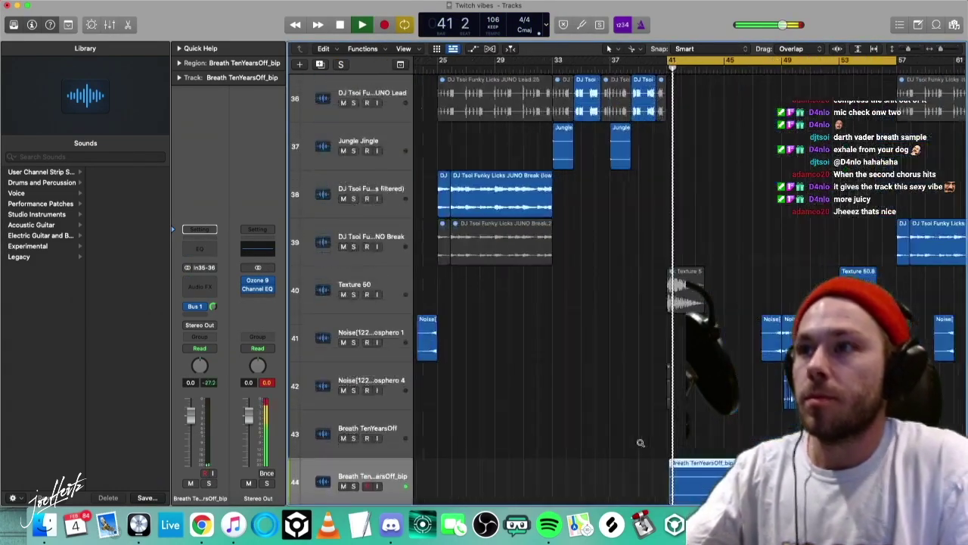
Divide the bounced breath region at bar 45 and at about bar 43.
scroll(641, 444, "up", 8)
left_click(767, 406, "super")
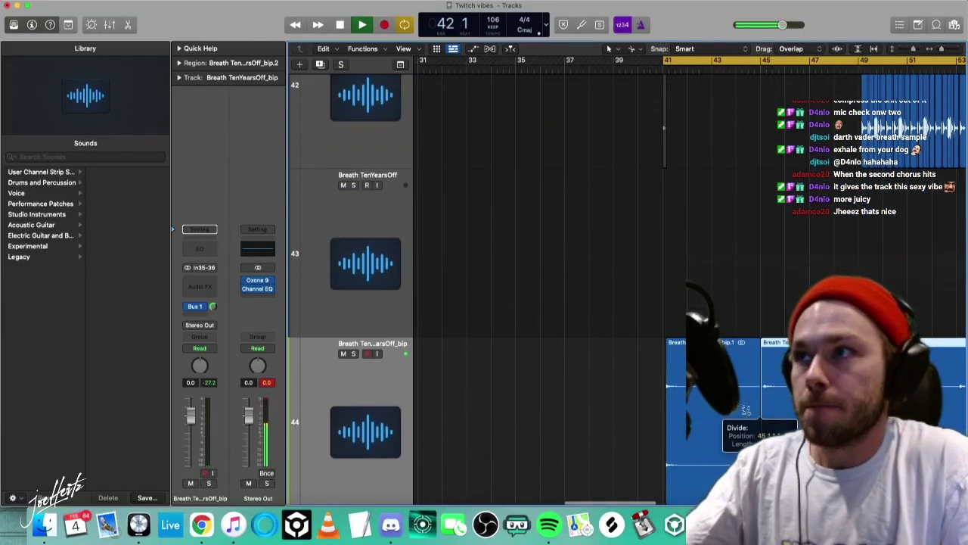
left_click(711, 381, "super")
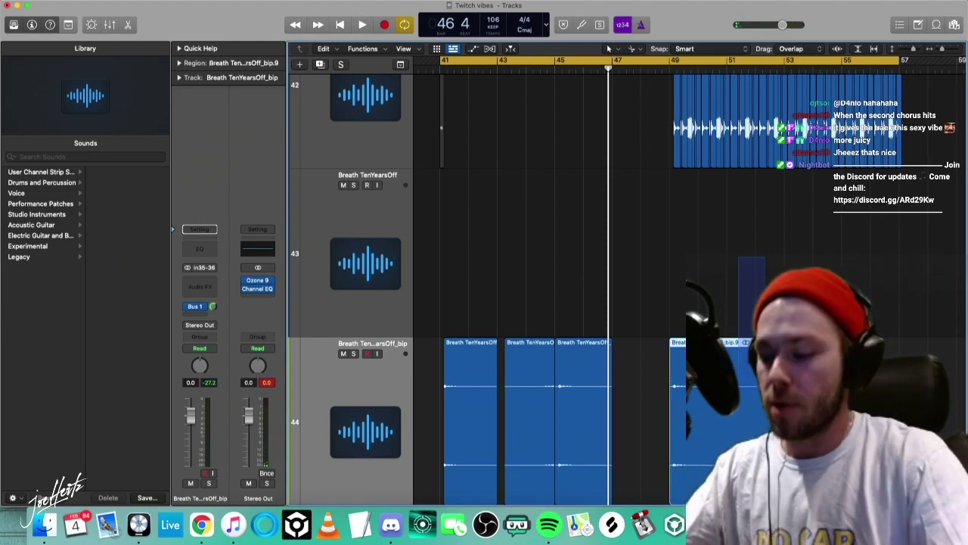
Replace the leftover breath piece at bar 49 with copies of the three slices from bar 41 and play the section.
key("Delete")
left_click_drag(700, 348, 685, 386)
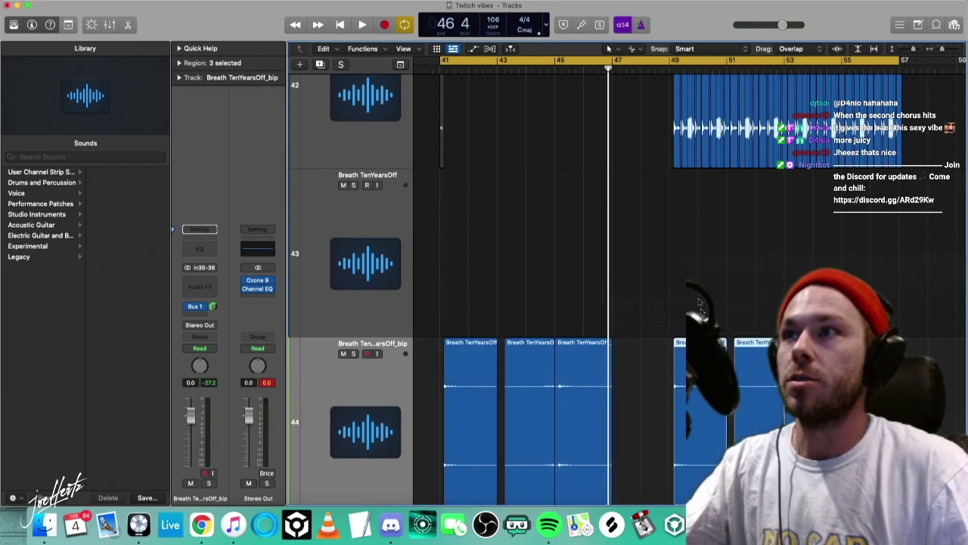
key("space")
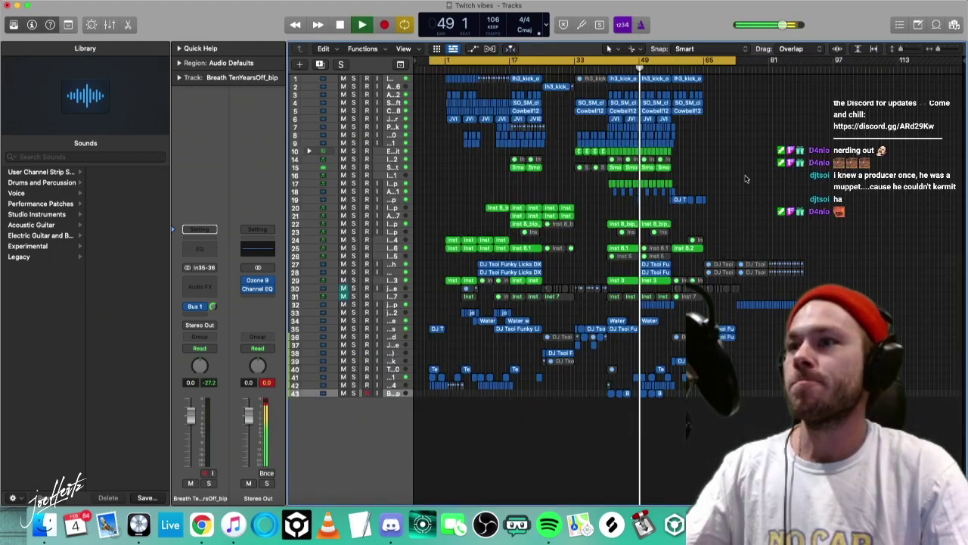
key("space")
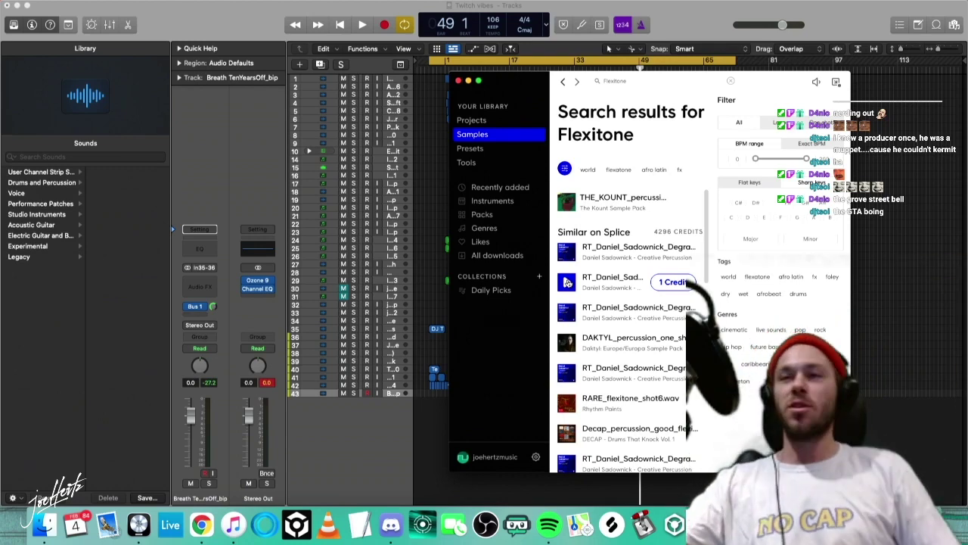
Search Splice for flexitone samples and raise the volume of the new THE_KOUNT sample track.
key("BackSpace")
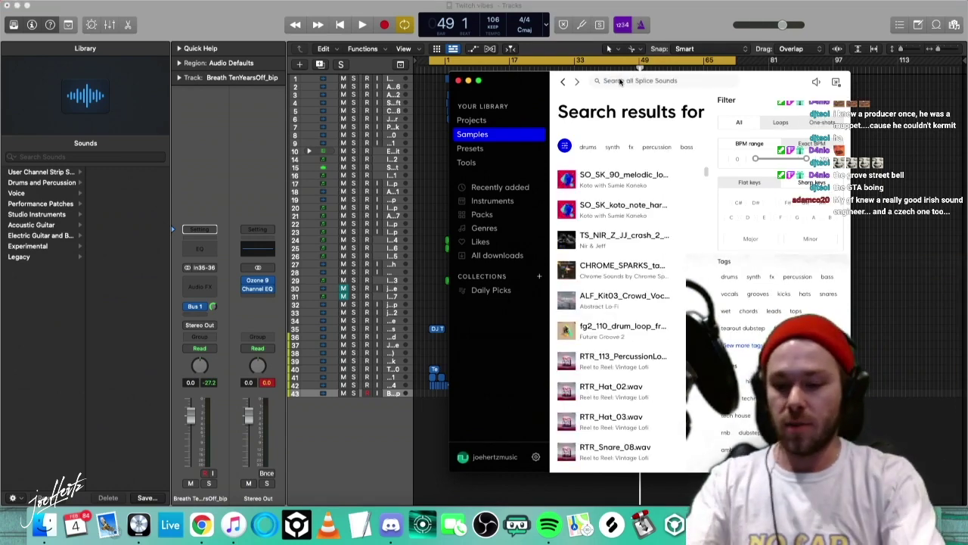
type("flexitone")
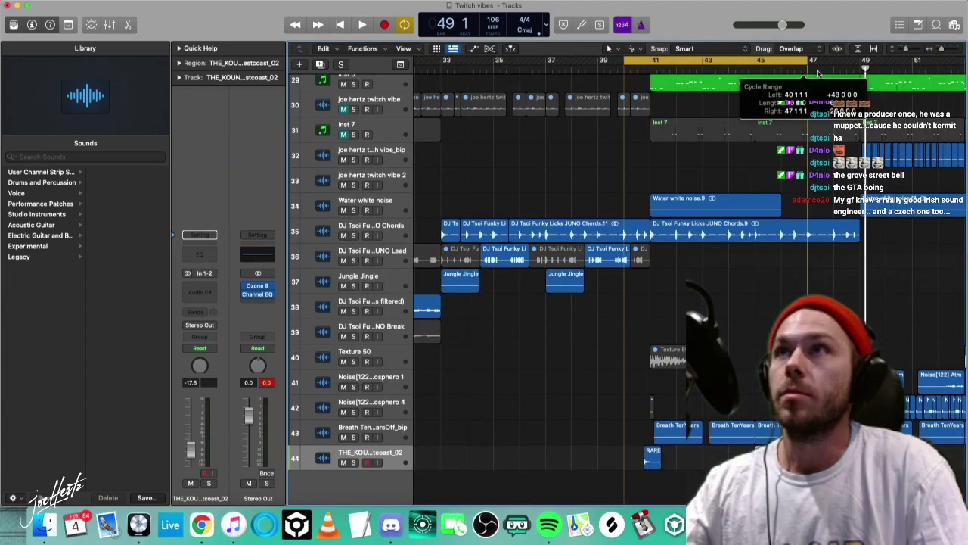
left_click_drag(191, 448, 191, 441)
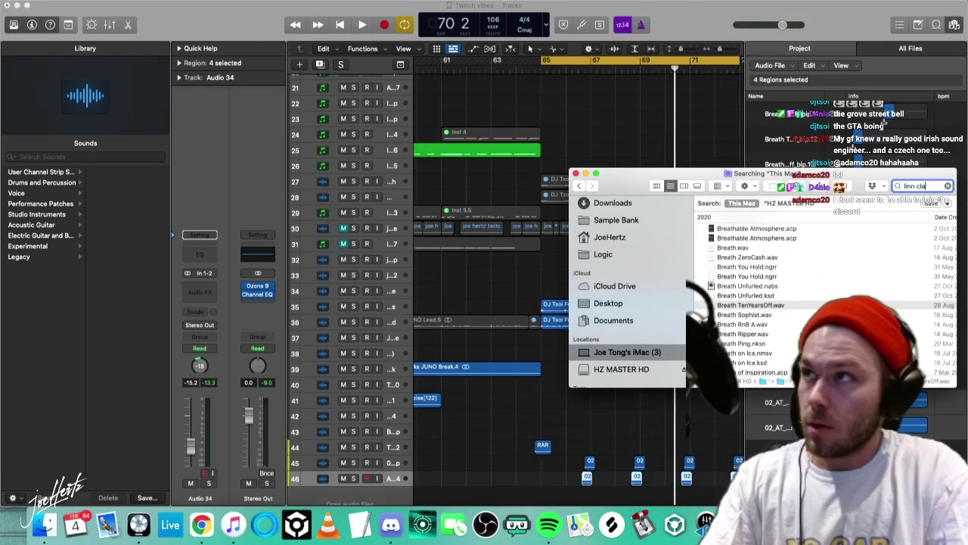
Search the Finder for linn clap and preview Clap 2 - LinnDrum Processed.aif.
type("p")
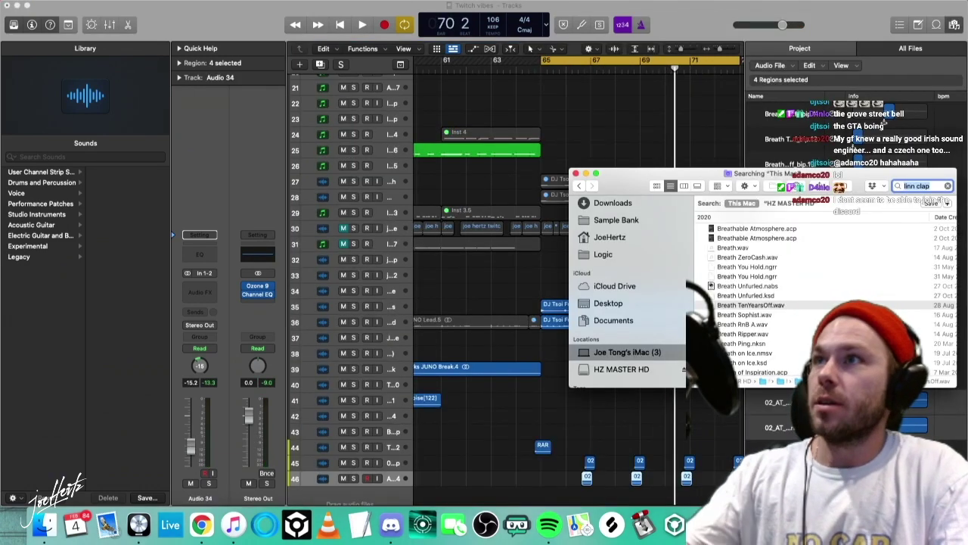
left_click(717, 258)
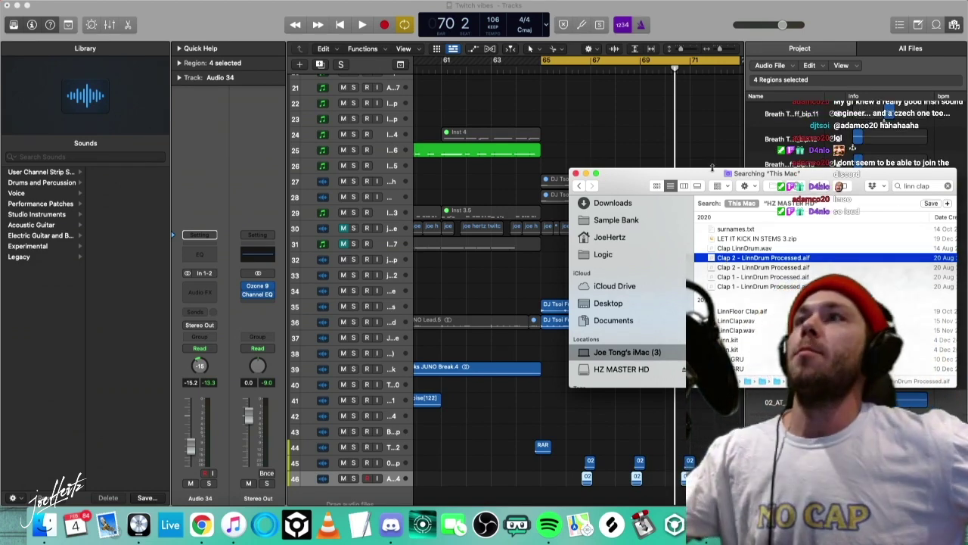
left_click_drag(717, 174, 714, 173)
mouse_move(902, 4)
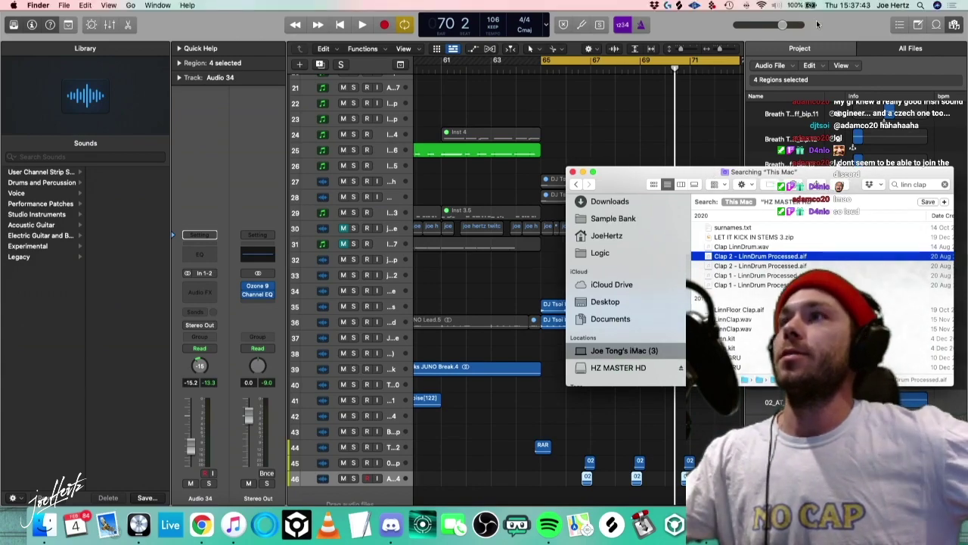
Return to Logic Pro, play the section around bar 69 and set the cycle range to bars 41 to 73.
left_click(634, 162)
key("z")
key("c")
key("space")
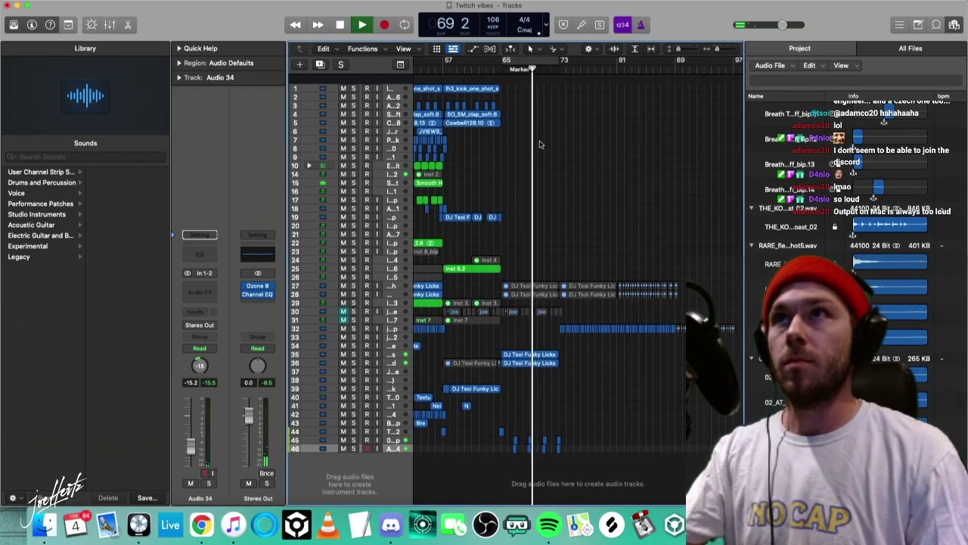
scroll(541, 144, "left", 5)
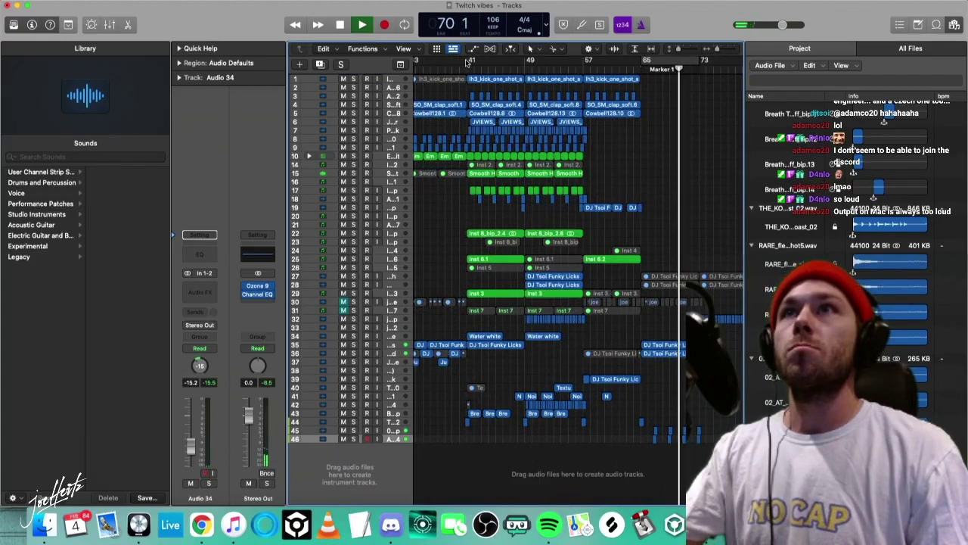
left_click_drag(467, 62, 689, 63)
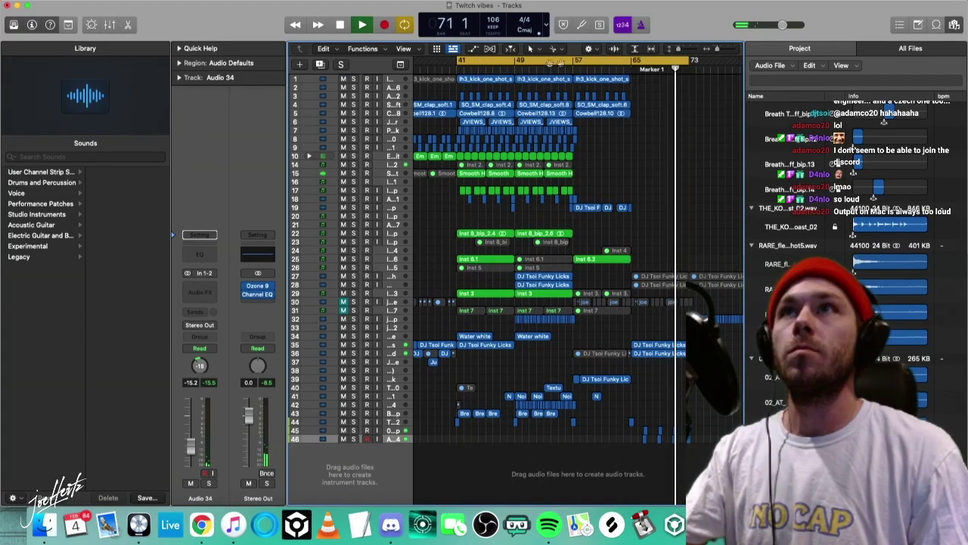
Select the eight clap regions after bar 65 and copy them to an earlier part of the arrangement.
scroll(650, 220, "right", 3)
scroll(625, 439, "left", 3)
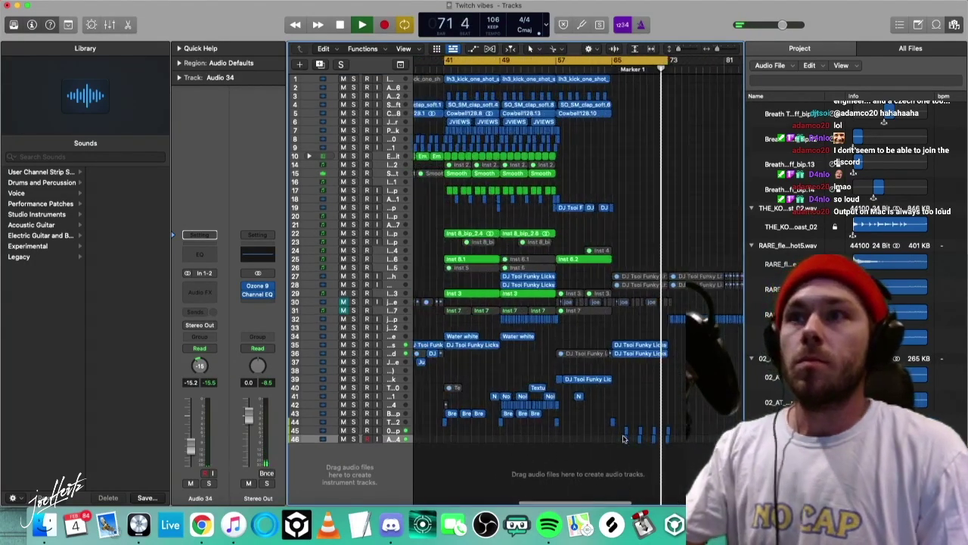
left_click_drag(607, 428, 676, 441)
scroll(626, 433, "left", 2)
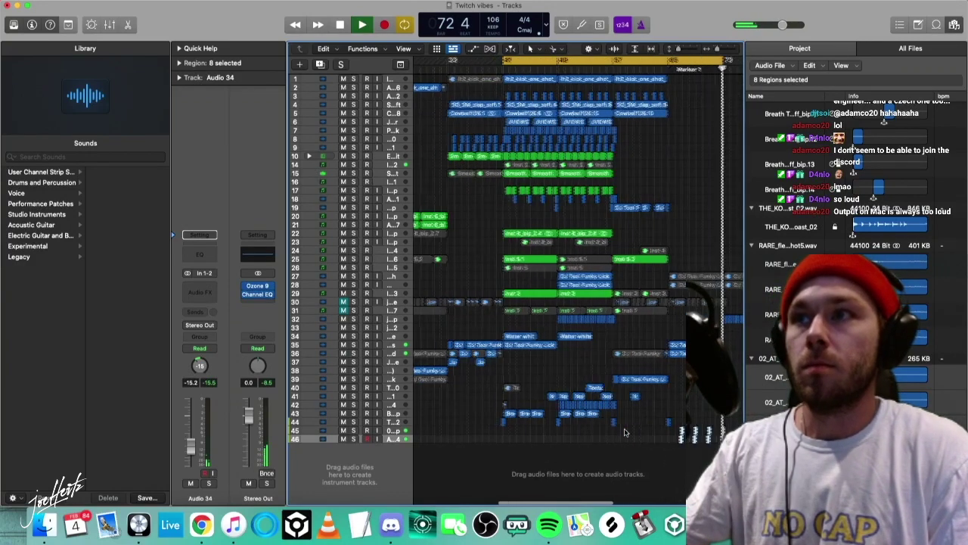
left_click_drag(625, 432, 519, 431)
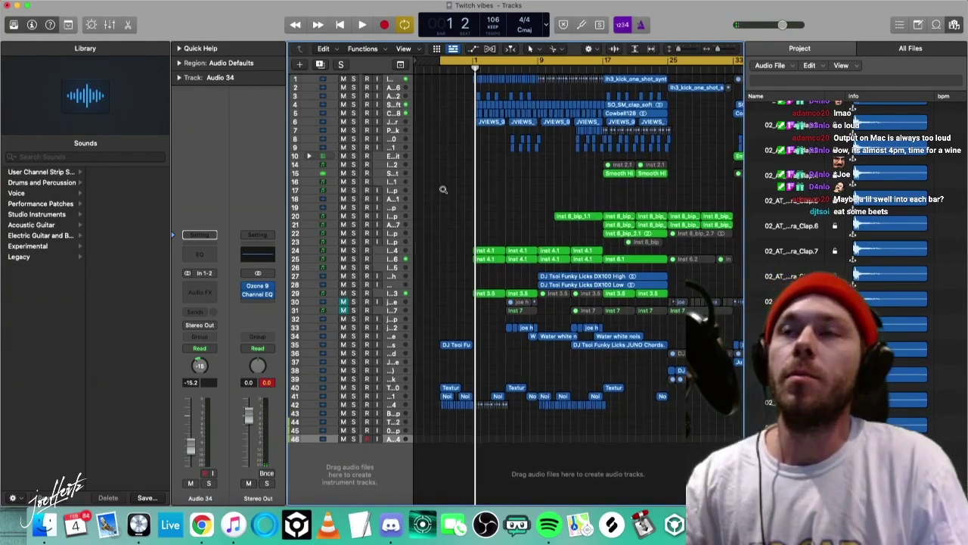
Add long fade-ins to the reversed Inst 6_bip slices between bars 43 and 45, using 1384 on the last slice.
scroll(444, 190, "up", 5)
scroll(443, 190, "up", 15)
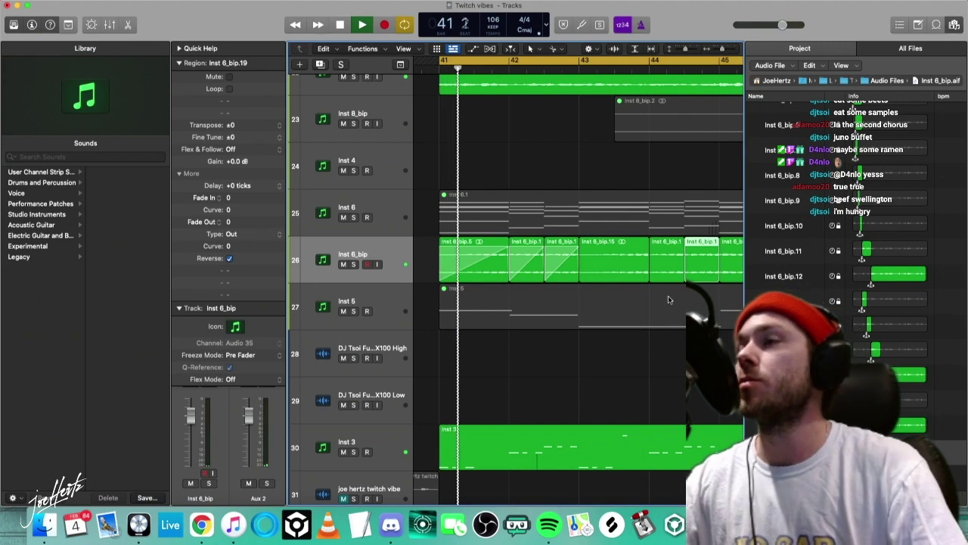
left_click(677, 269)
left_click(605, 264)
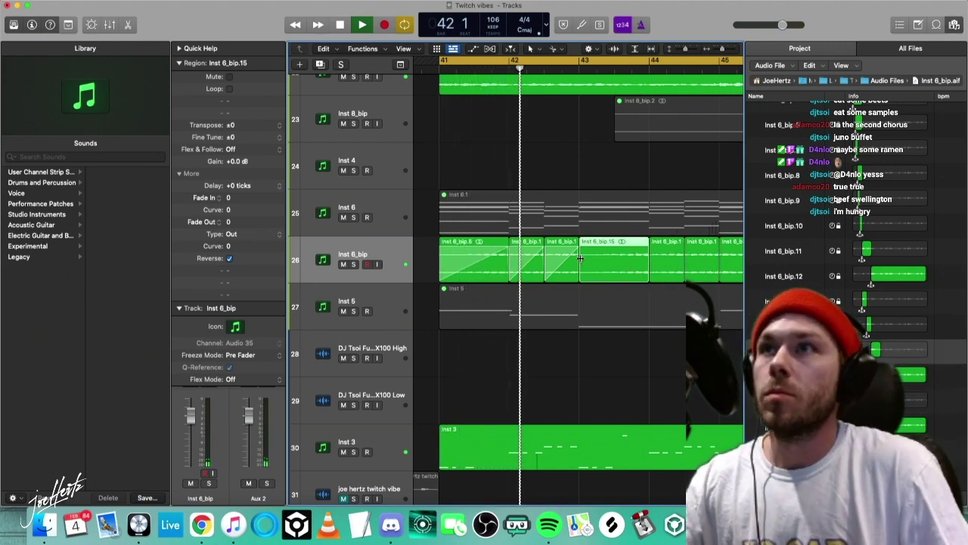
left_click_drag(578, 261, 725, 260)
key("Right")
key("Right")
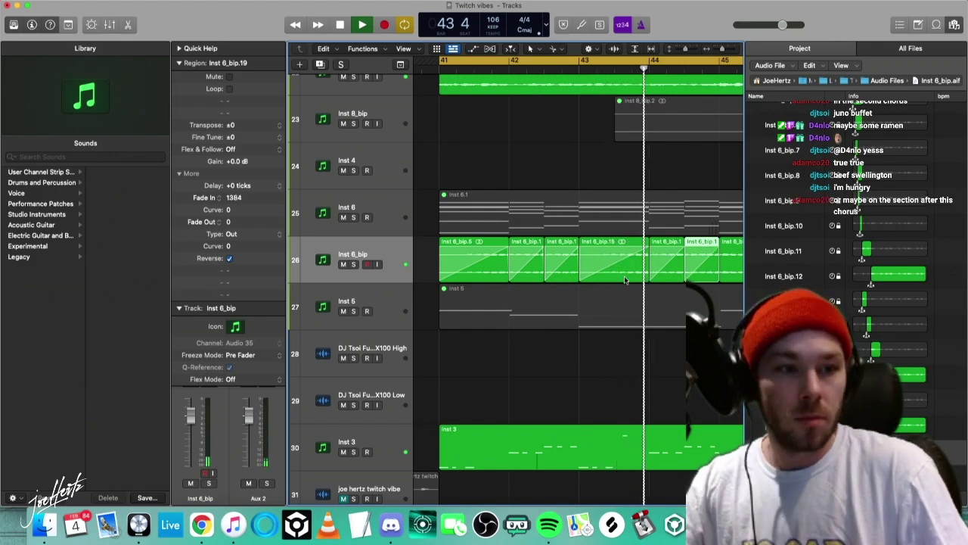
Stop playback and divide the remaining Inst 6_bip region at bar 46 and again between bars 46 and 47.
scroll(623, 280, "down", 5)
scroll(579, 294, "right", 3)
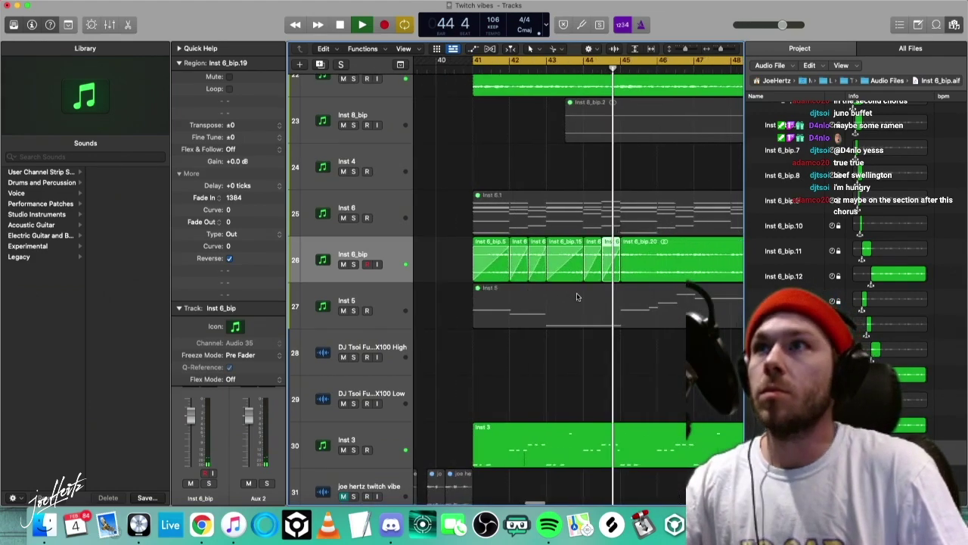
left_click(602, 361)
key("space")
left_click(657, 268, "super")
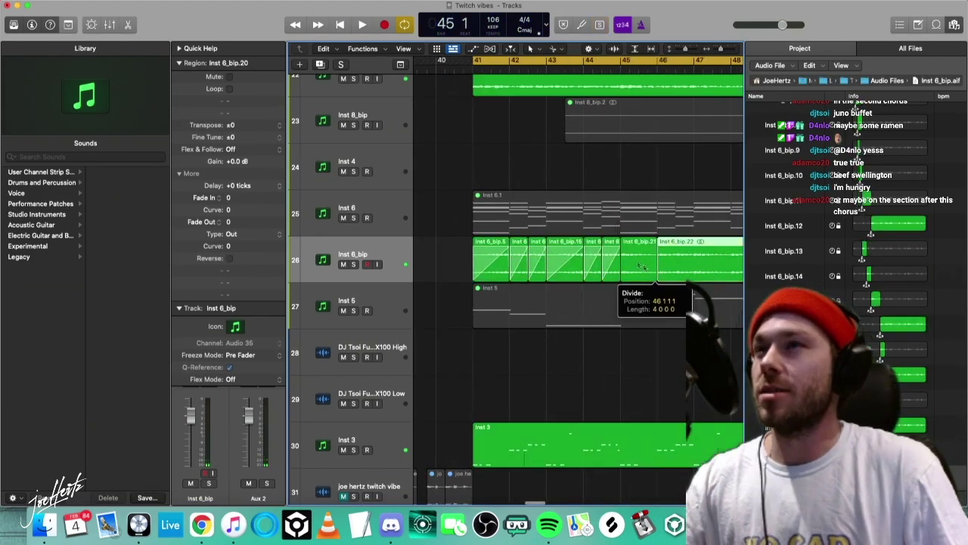
left_click(643, 267)
scroll(644, 267, "right", 3)
left_click(645, 268)
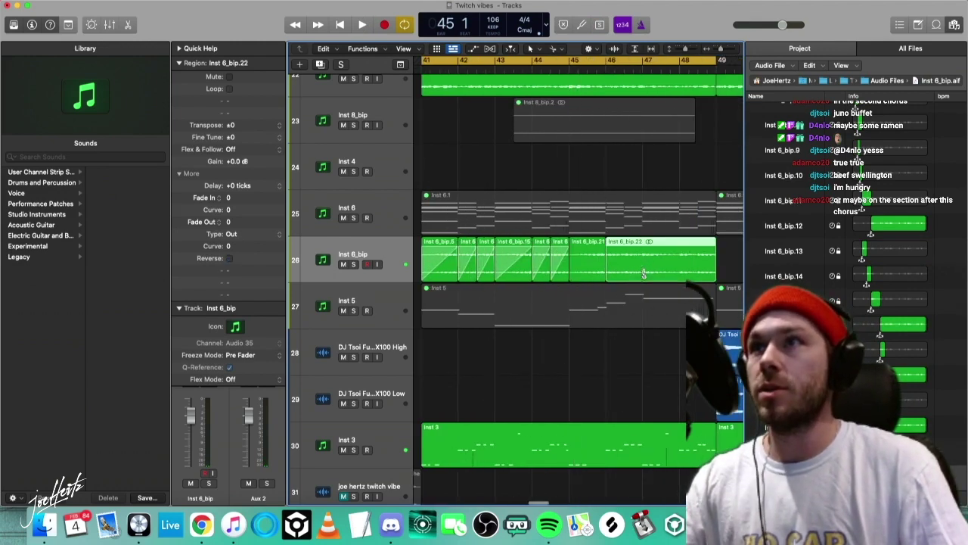
left_click(631, 267, "super")
key("super+Left")
key("super+Left")
key("super+Left")
key("super+Left")
key("super+Left")
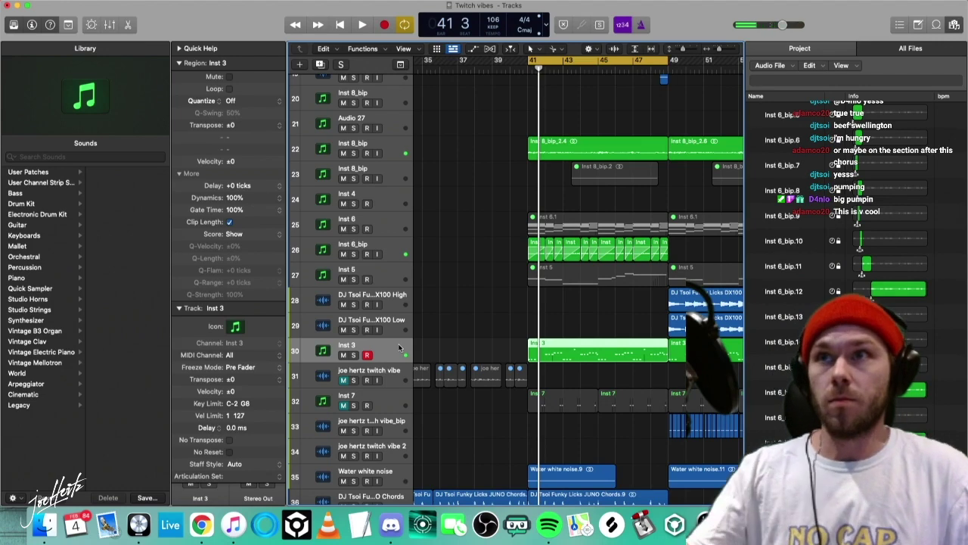
Open the Inst 3 region at bar 41 in the Piano Roll and look through its notes.
double_click(550, 353)
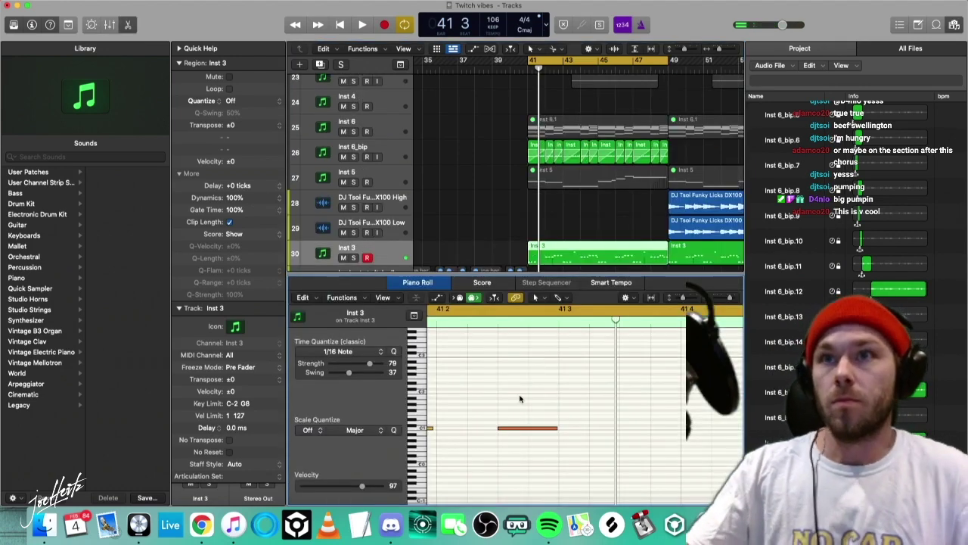
scroll(519, 398, "left", 6)
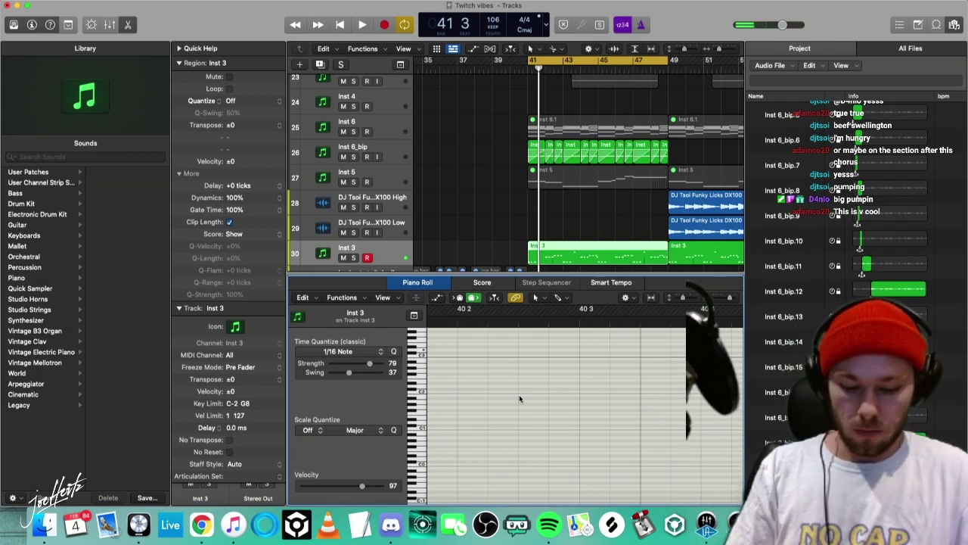
Bounce the project into the Bounces folder under the name Twitch vibes - Cooking Gloves.
key("super+b")
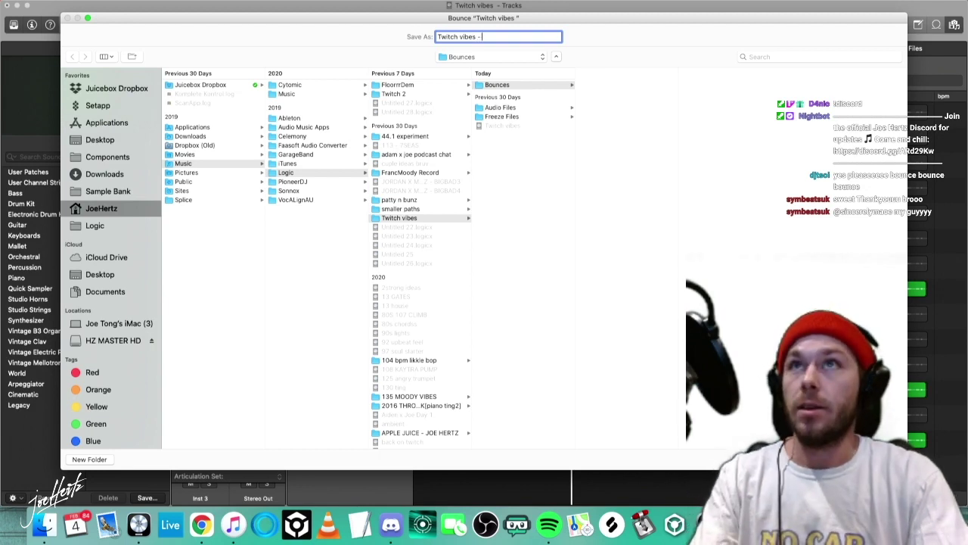
type("-")
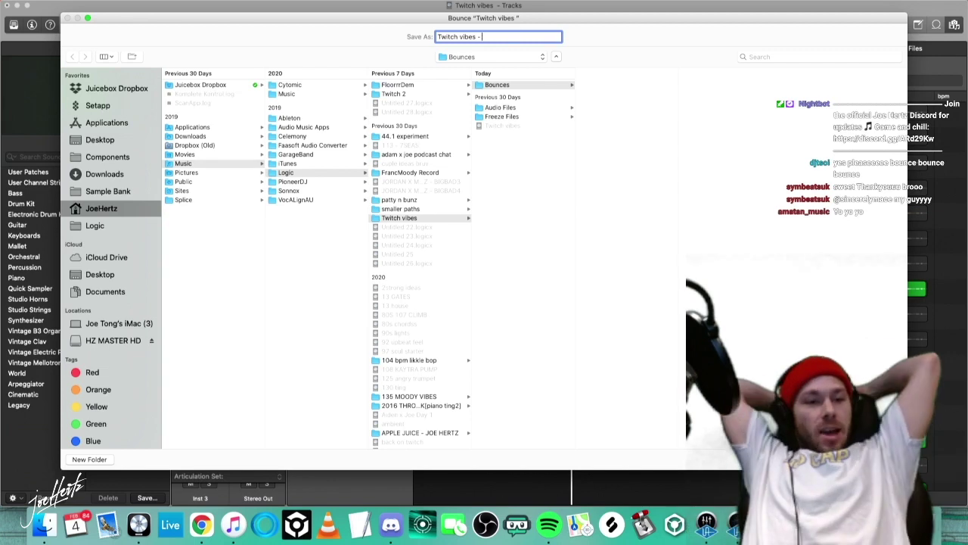
type(" Cooking Gloves")
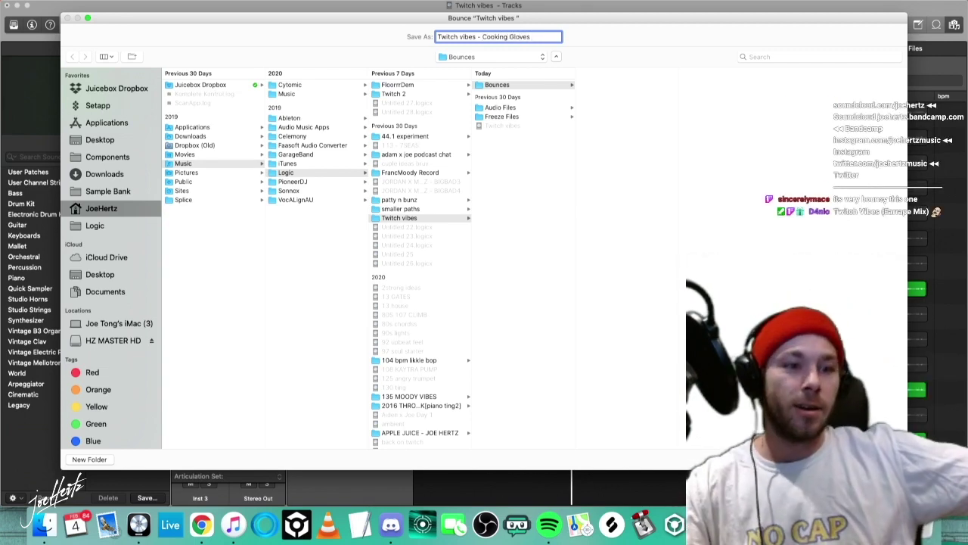
key("Return")
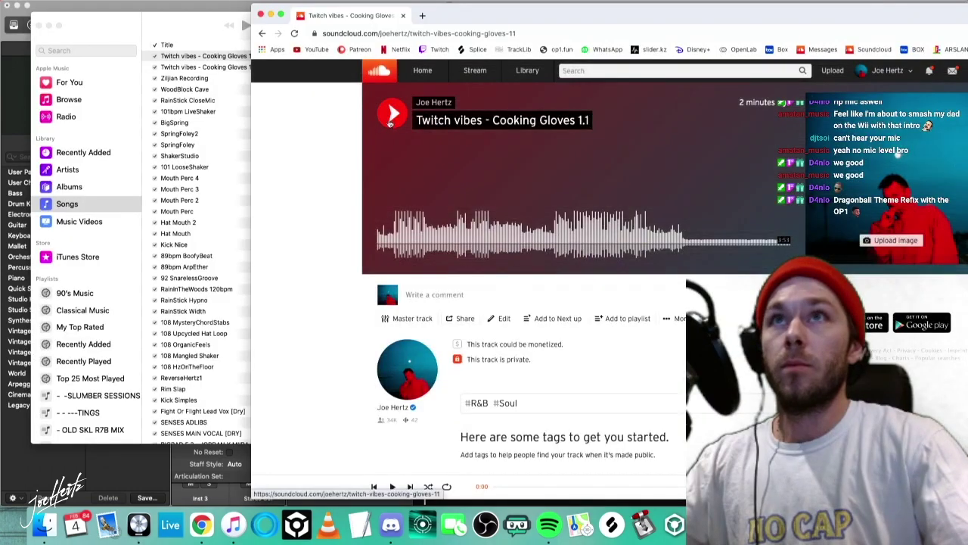
Play the uploaded track Twitch vibes - Cooking Gloves 1.1 on its SoundCloud page in the browser.
left_click(392, 115)
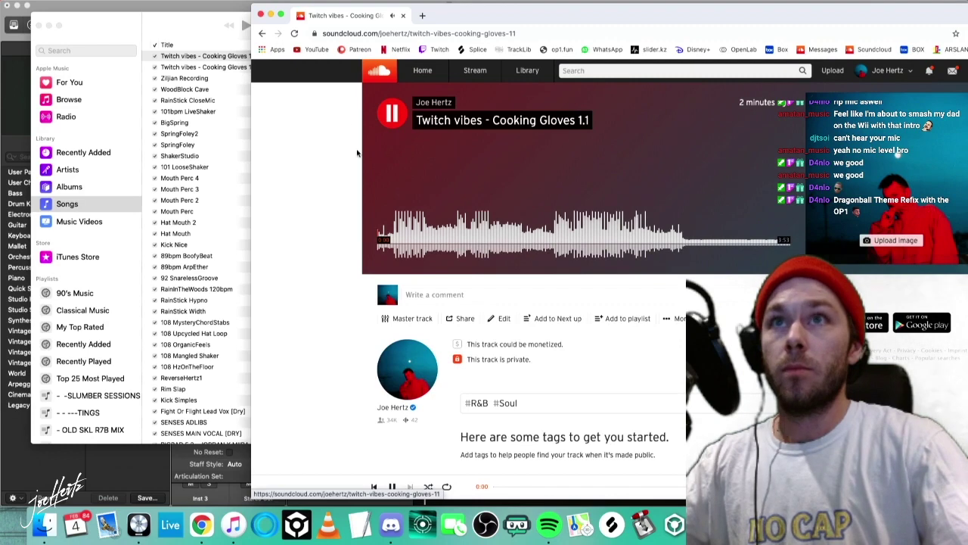